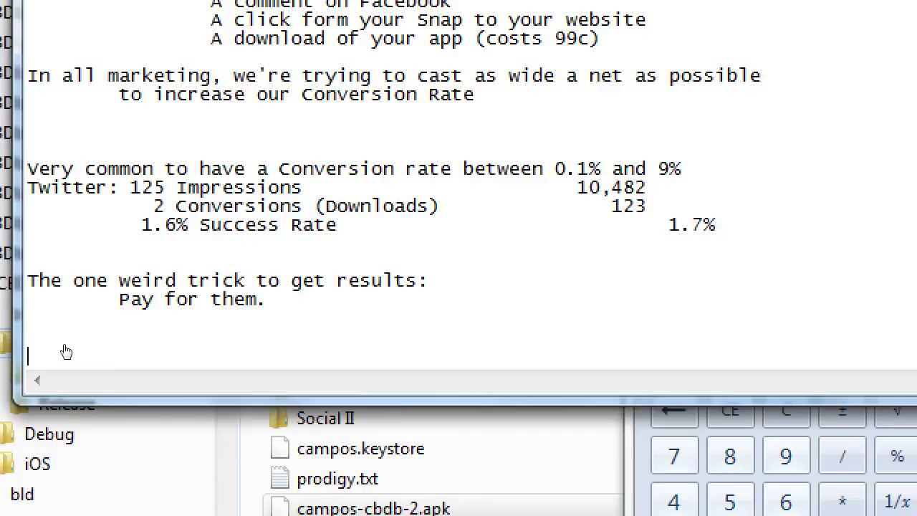
Step: Add the line "Facebook - 2 billion users" at the end of the notes
{"action": "type", "text": "Facebook"}
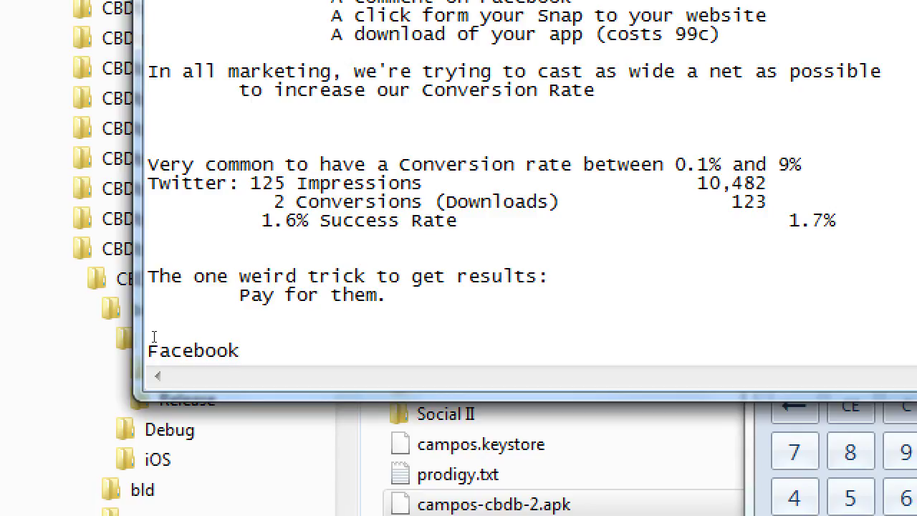
{"action": "type", "text": "- 2 billio"}
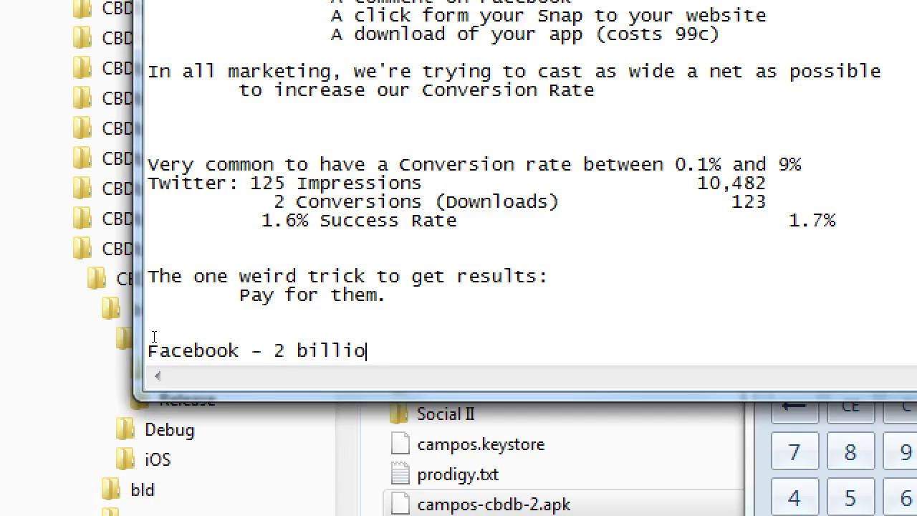
{"action": "type", "text": "n users"}
{"action": "key", "text": "Return"}
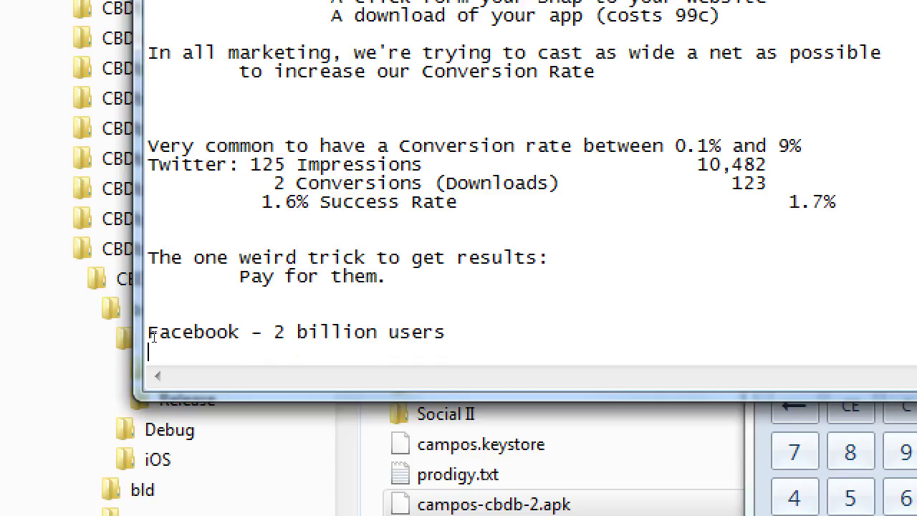
Step: Add the line "Most social media has two aspects:" below the Facebook line and start an indented line under it
{"action": "type", "text": "Most social me"}
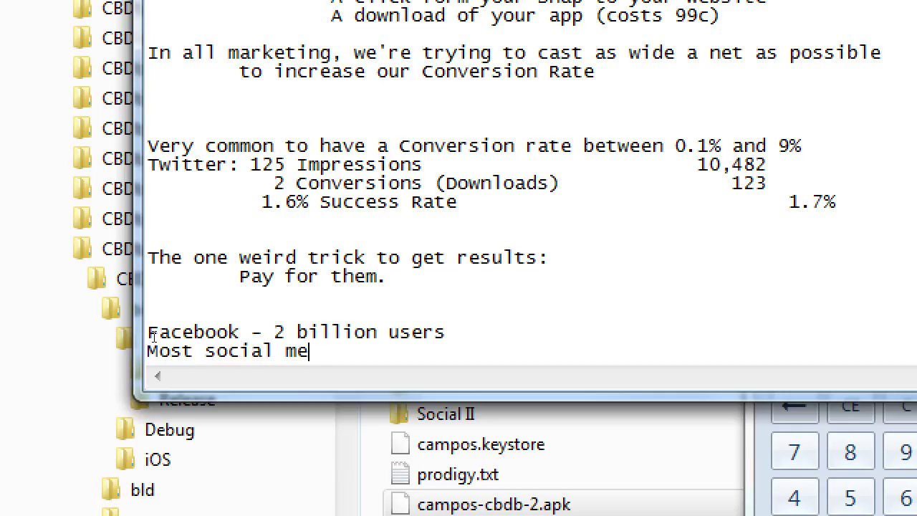
{"action": "type", "text": "dia has two a"}
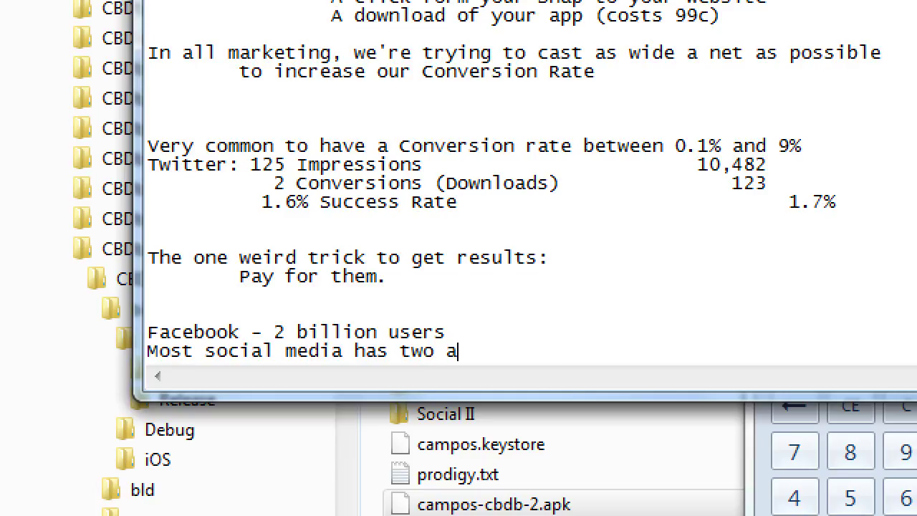
{"action": "type", "text": "spects:"}
{"action": "key", "text": "Return"}
{"action": "key", "text": "Tab"}
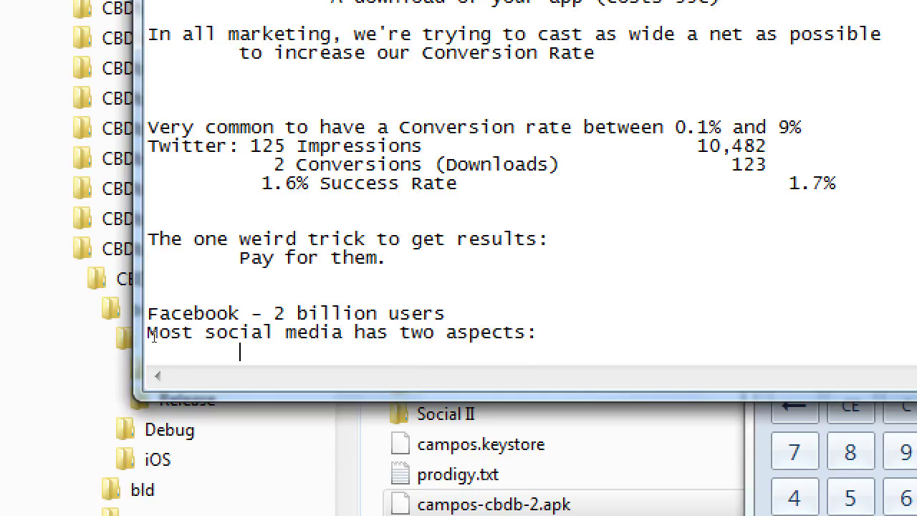
Step: List "Consumer" and "Creator" as indented items under the two aspects line
{"action": "type", "text": "Consumer"}
{"action": "key", "text": "Return"}
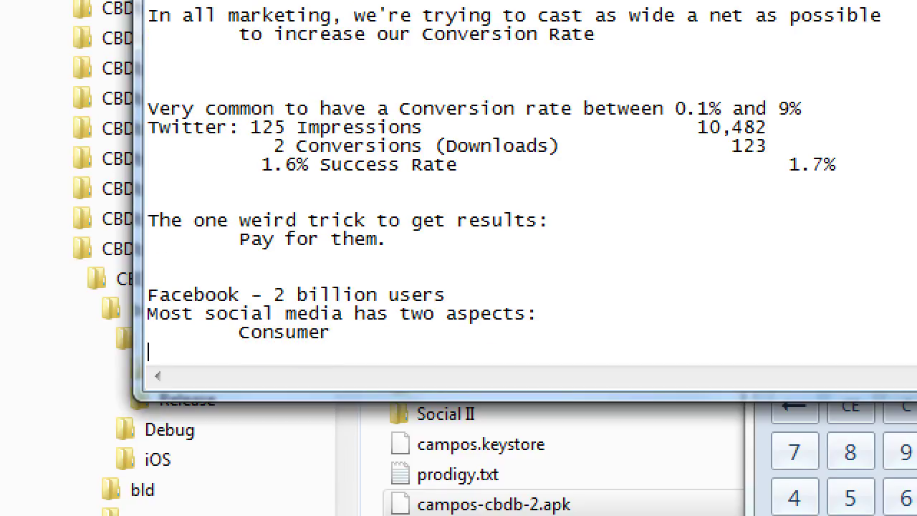
{"action": "key", "text": "Tab"}
{"action": "type", "text": "Creator"}
{"action": "key", "text": "Up"}
{"action": "key", "text": "End"}
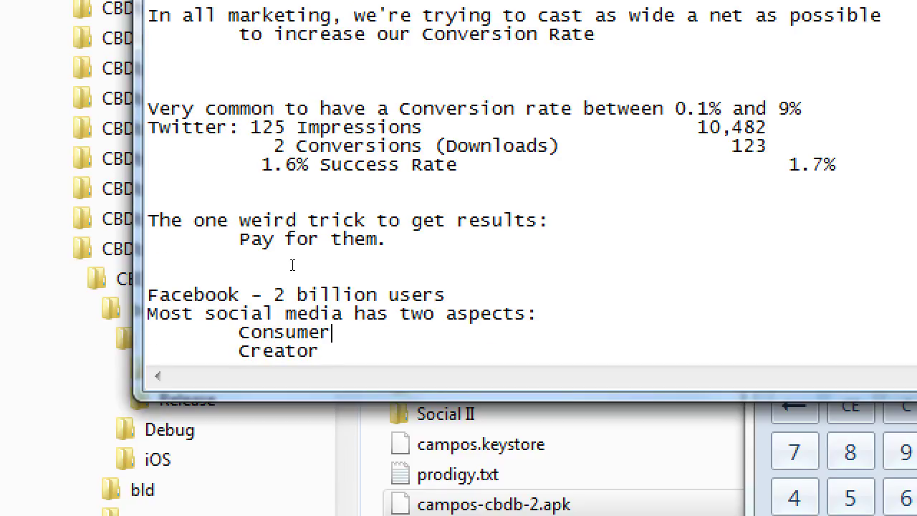
Step: Describe the Consumer item with "- 'Regular' people using it for friends/family"
{"action": "key", "text": "Tab"}
{"action": "type", "text": "- 'Regular' people using i"}
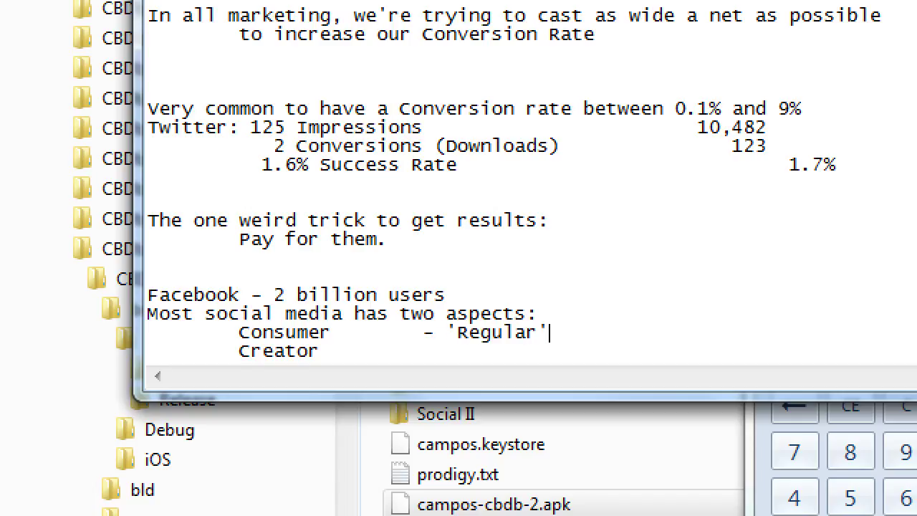
{"action": "type", "text": "t for friends"}
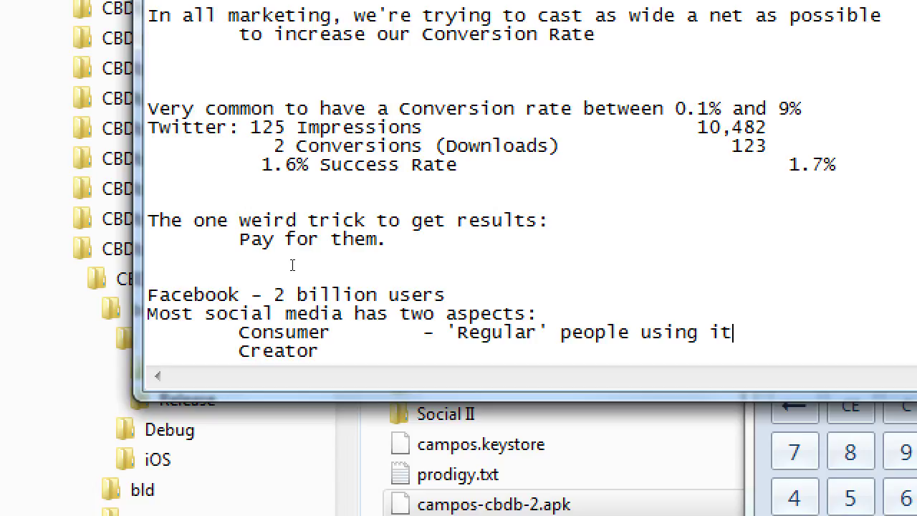
{"action": "type", "text": "/fam"}
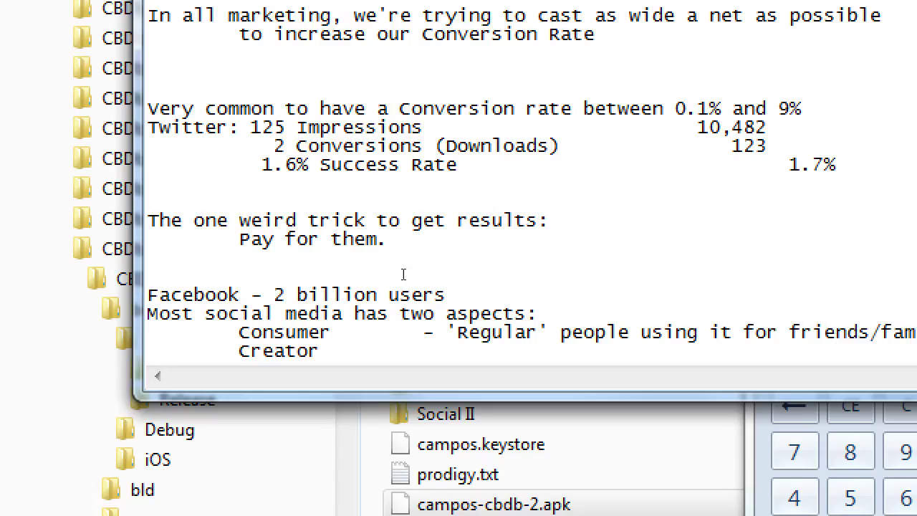
{"action": "type", "text": "ily \t"}
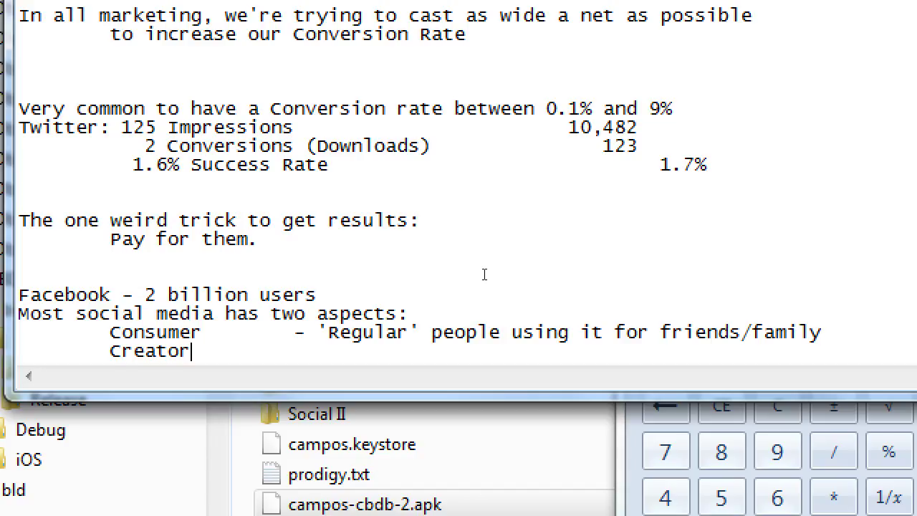
Step: Describe the Creator item with "- Businesses to reach an audience" and highlight both the Consumer and Creator lines
{"action": "type", "text": "Creator \t\t- Businesses "}
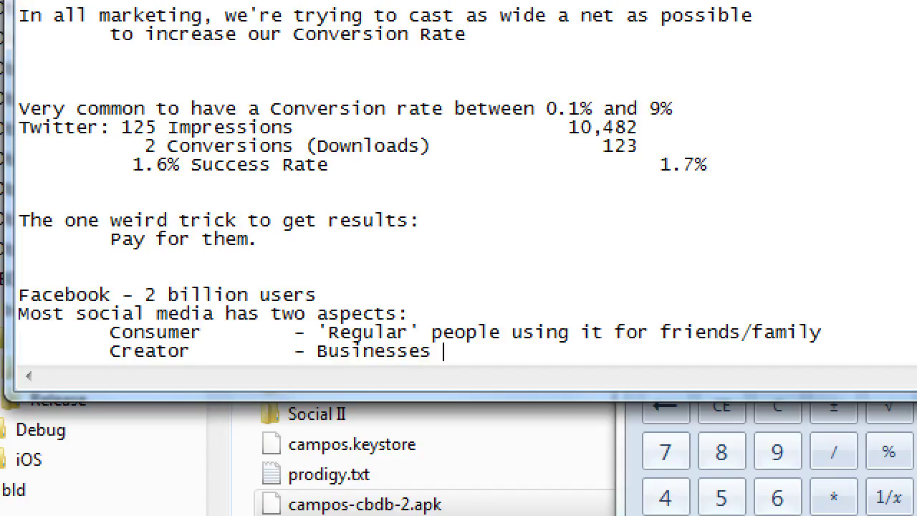
{"action": "type", "text": "to reach an "}
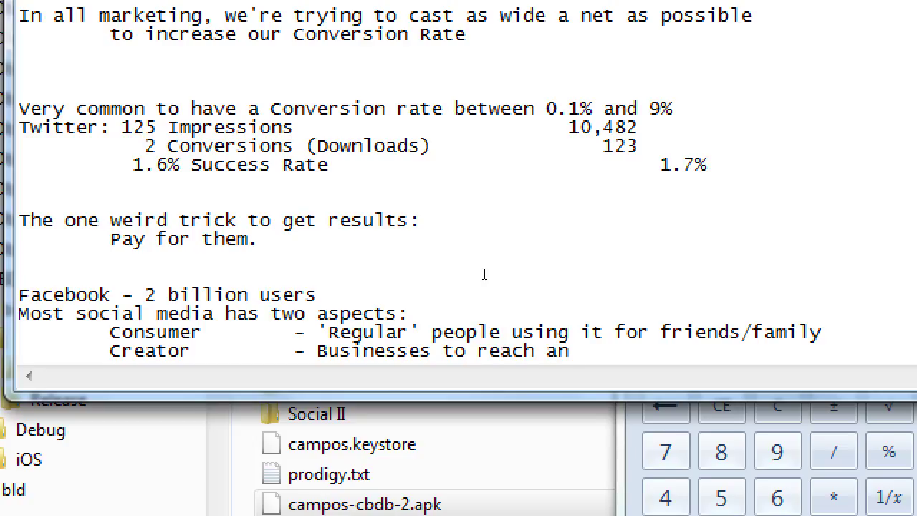
{"action": "type", "text": "audience"}
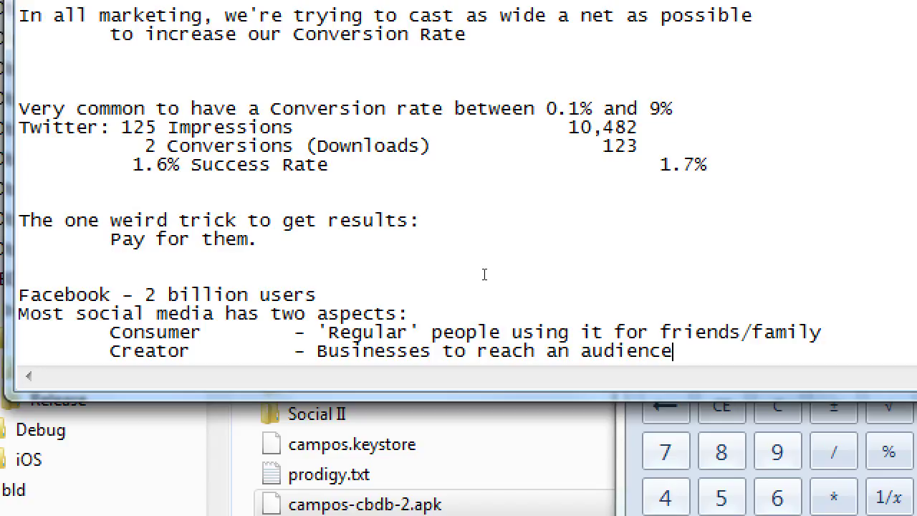
{"action": "key", "text": "shift+Up"}
{"action": "key", "text": "shift+Home"}
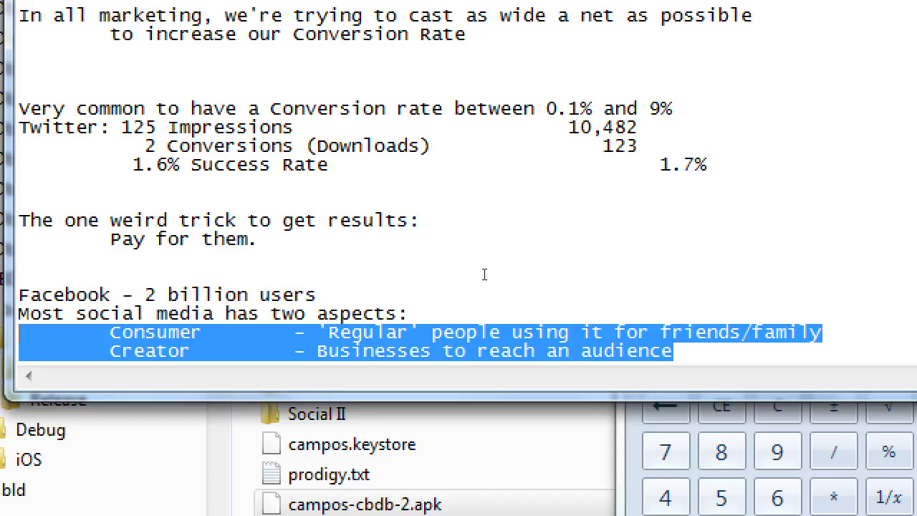
Step: Add the line "We'll create a Facebook Page" at the end of the notes, separated by a blank line
{"action": "key", "text": "ctrl+End"}
{"action": "key", "text": "Return"}
{"action": "key", "text": "Return"}
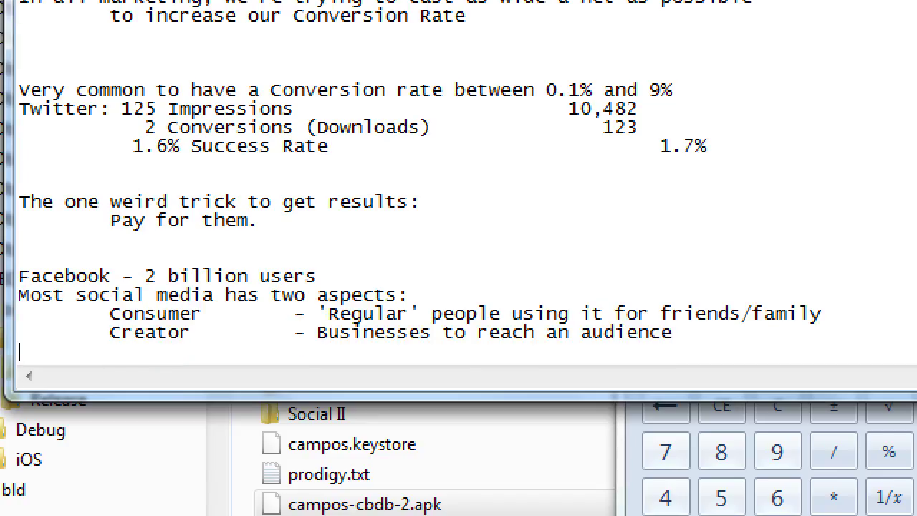
{"action": "type", "text": "We'l"}
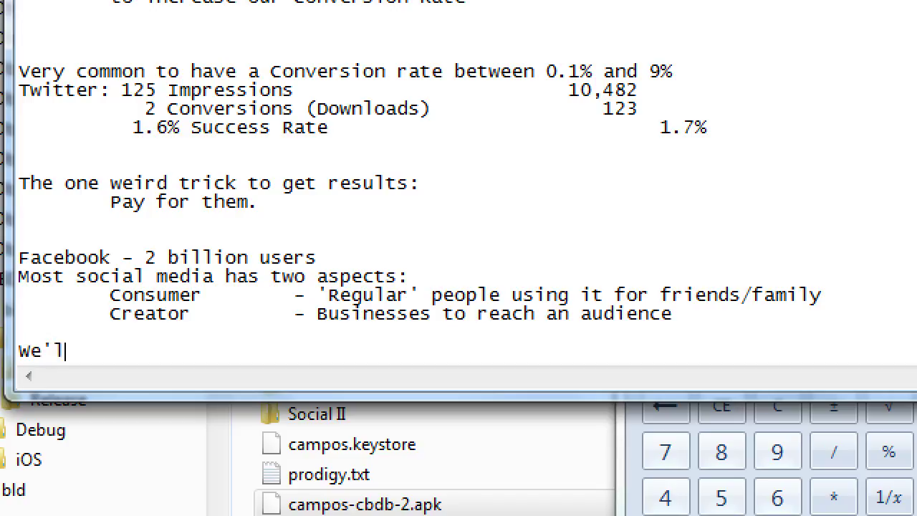
{"action": "type", "text": "l create a F"}
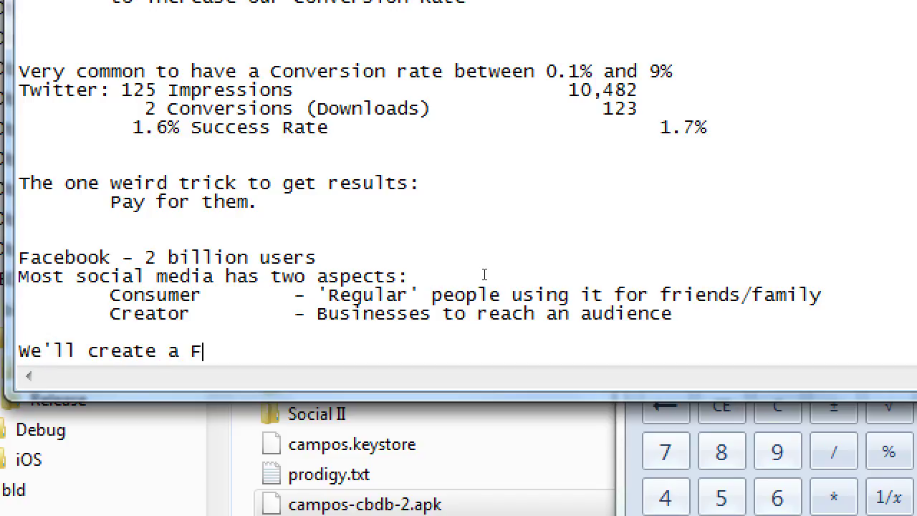
{"action": "type", "text": "acebook Page"}
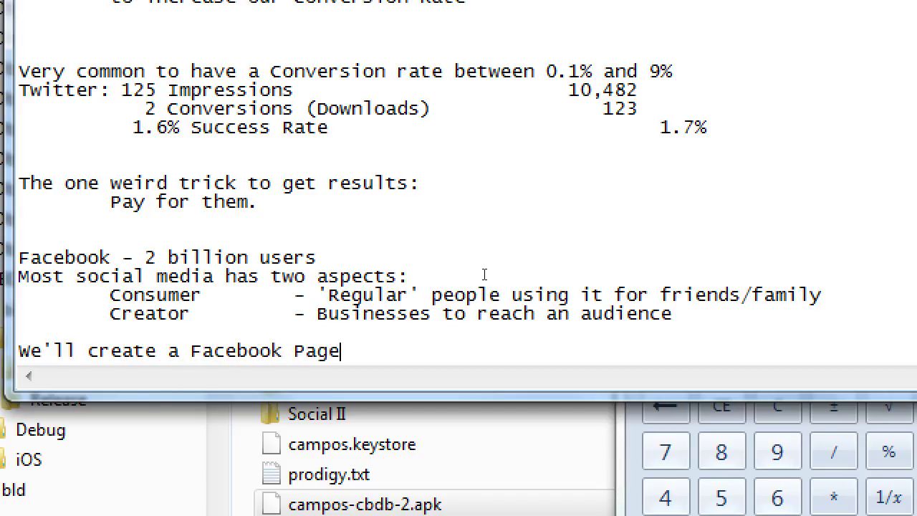
Step: Add the double-indented line "not the same as a Facebook Profile" under the Facebook Page line and highlight the word Profile
{"action": "key", "text": "Return"}
{"action": "key", "text": "Tab"}
{"action": "key", "text": "Tab"}
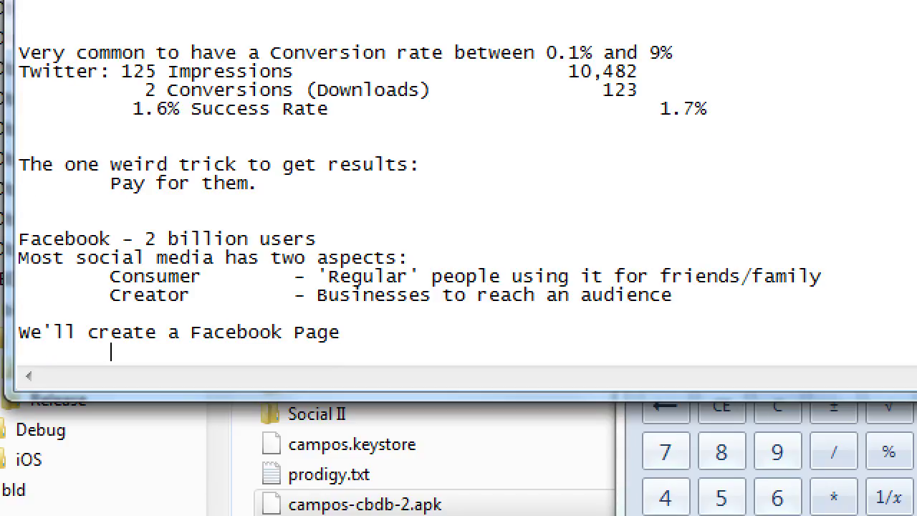
{"action": "type", "text": "not the same as a Fa"}
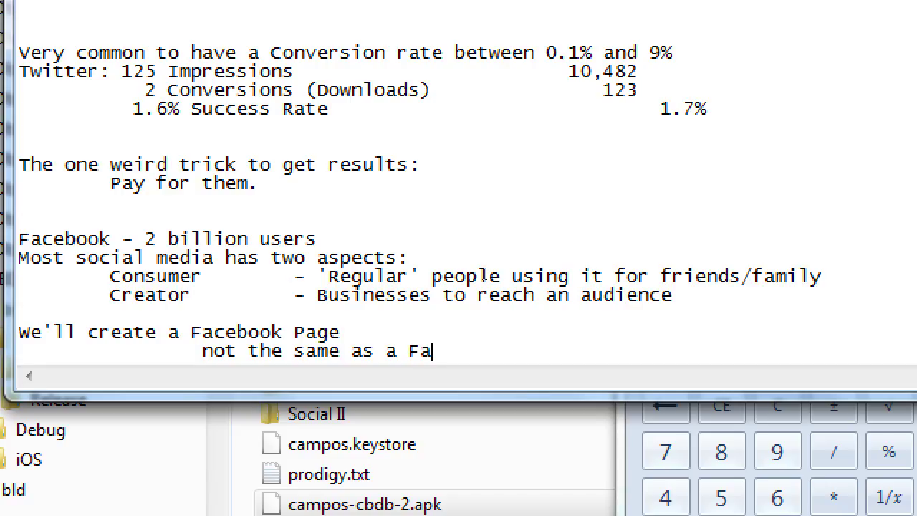
{"action": "type", "text": "cebook Profi"}
{"action": "key", "text": "BackSpace"}
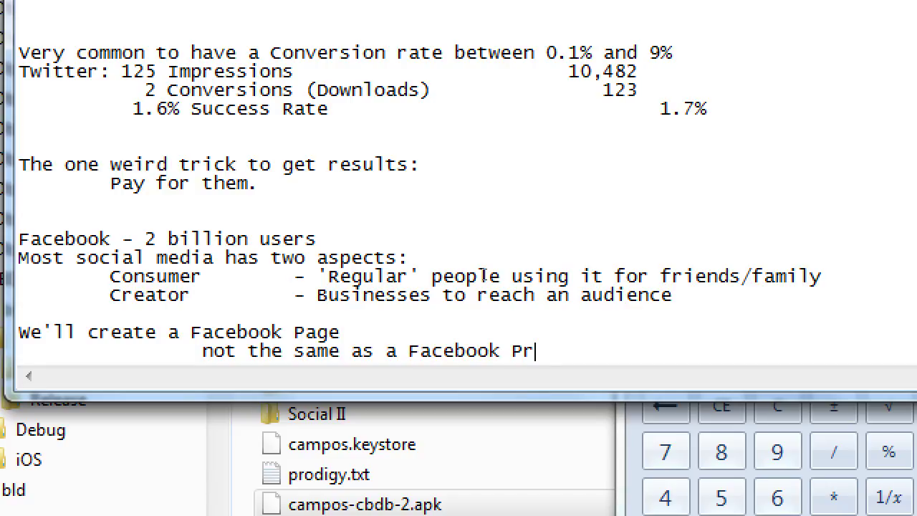
{"action": "type", "text": "ofile"}
{"action": "key", "text": "ctrl+shift+Left"}
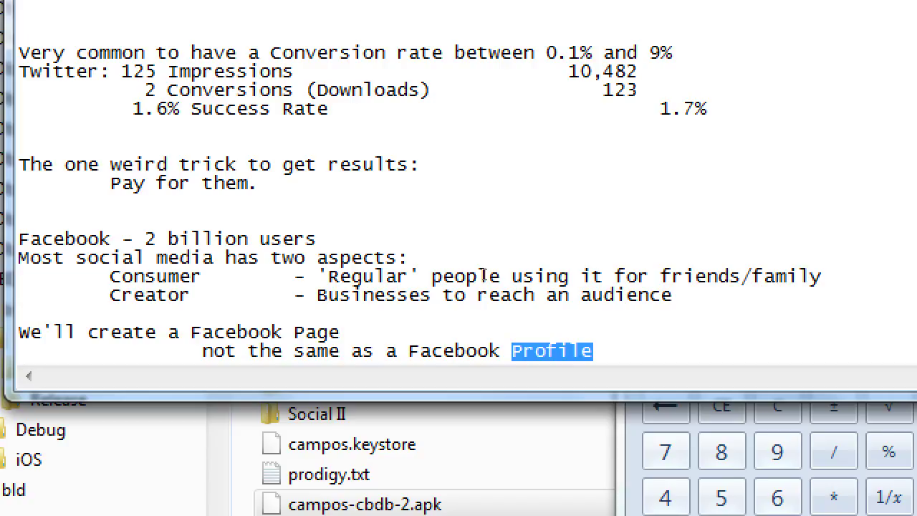
Step: Append "(a person)" after Facebook Profile at the end of its line
{"action": "key", "text": "End"}
{"action": "type", "text": "("}
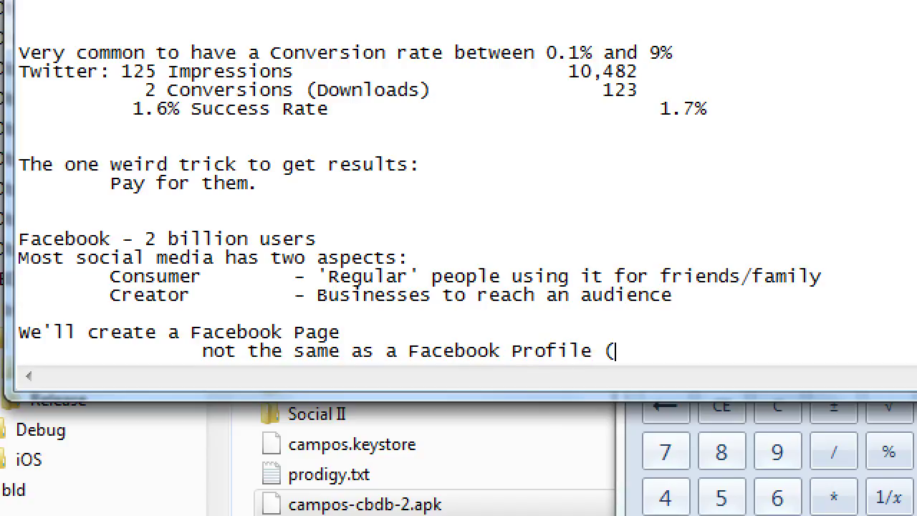
{"action": "type", "text": "a person)"}
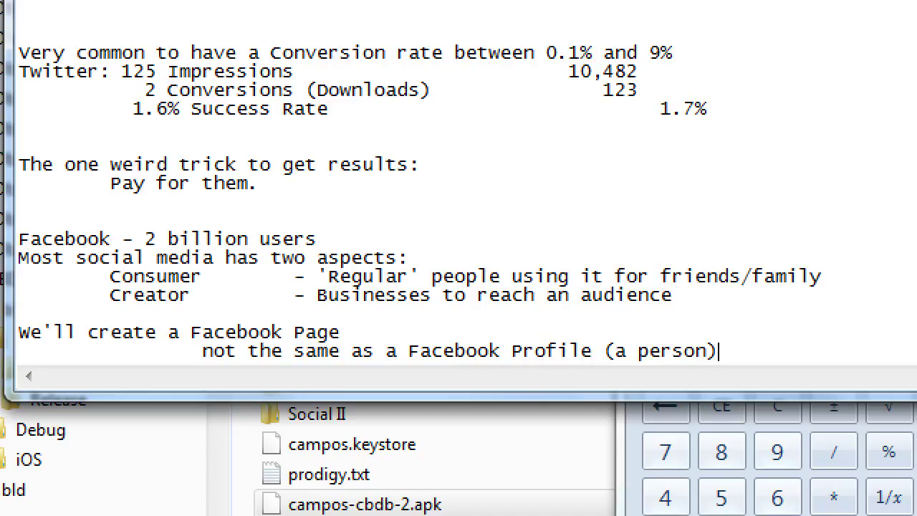
Step: Append "(a business)" to the Facebook Page line, highlight that remark, and return to the end of the notes
{"action": "key", "text": "Up"}
{"action": "type", "text": "(a buisnes"}
{"action": "key", "text": "BackSpace"}
{"action": "key", "text": "BackSpace"}
{"action": "type", "text": "siness)"}
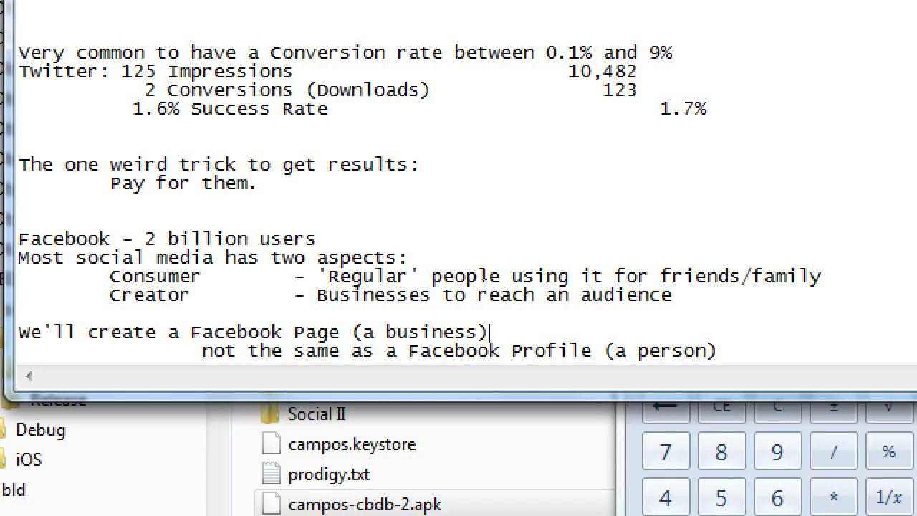
{"action": "key", "text": "ctrl+shift+Left"}
{"action": "key", "text": "ctrl+shift+Left"}
{"action": "key", "text": "ctrl+shift+Left"}
{"action": "key", "text": "ctrl+shift+Left"}
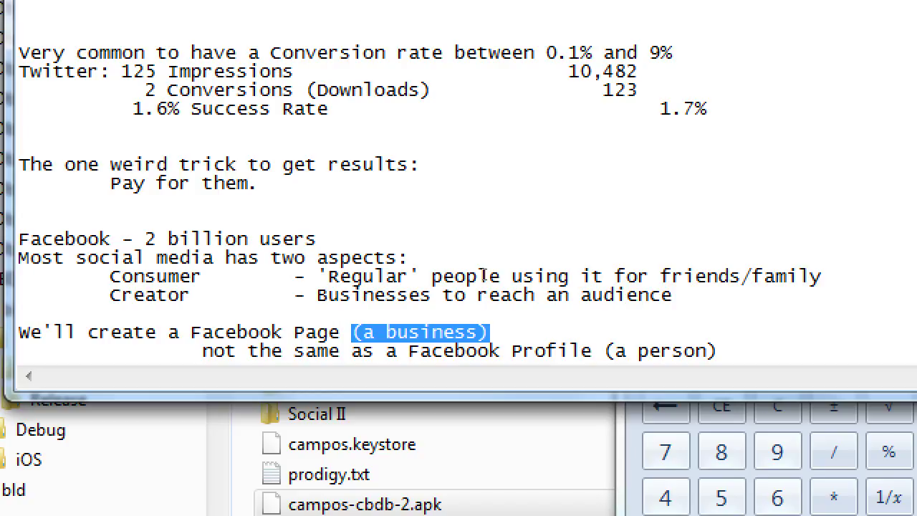
{"action": "key", "text": "ctrl+End"}
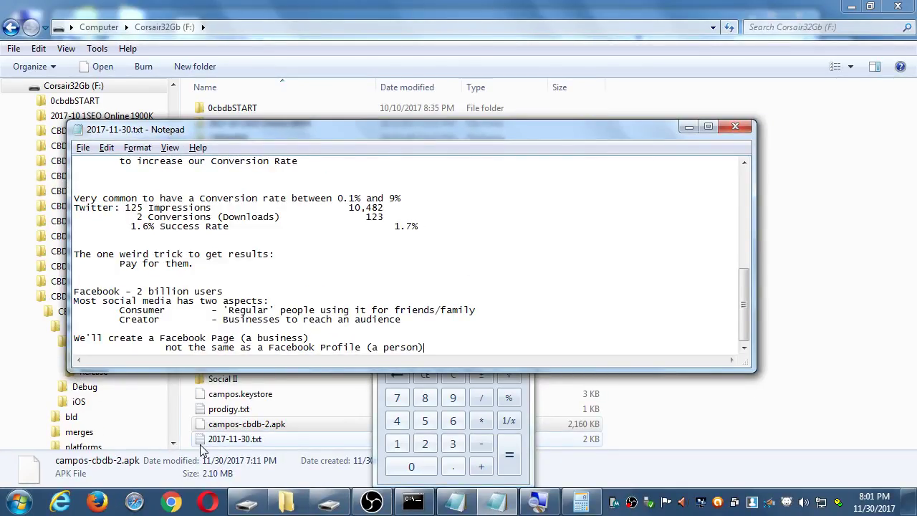
Step: Switch to Chrome, open facebook.com and bring the Create a Page link below the sign-up form into view
{"action": "left_click", "coordinate": [171, 501]}
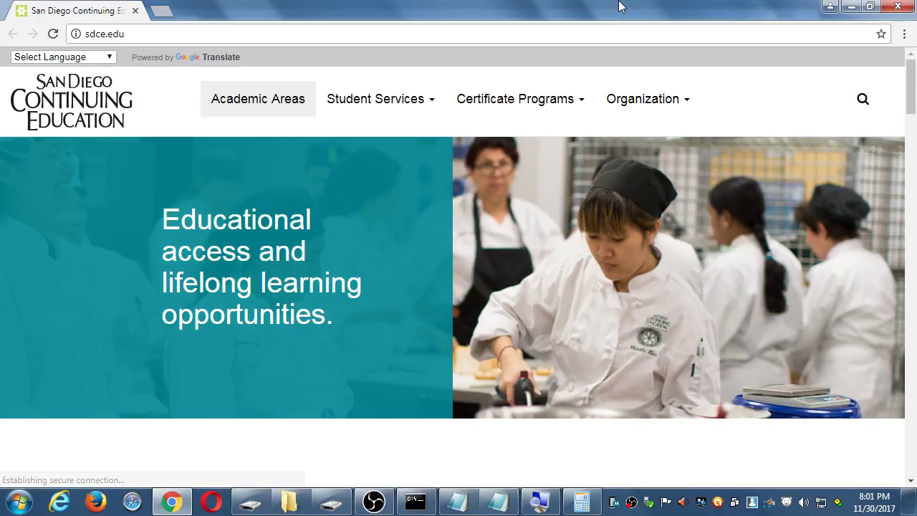
{"action": "key", "text": "ctrl+l"}
{"action": "type", "text": "facebook."}
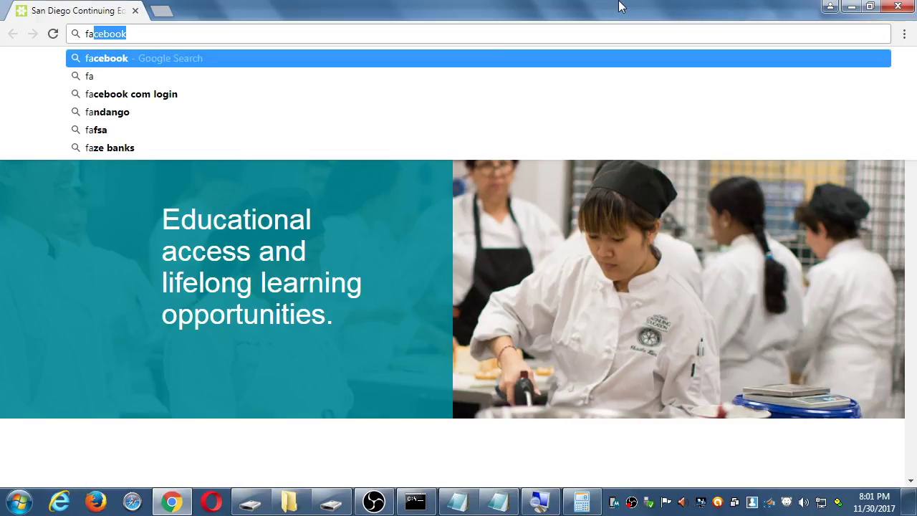
{"action": "type", "text": "com"}
{"action": "key", "text": "Return"}
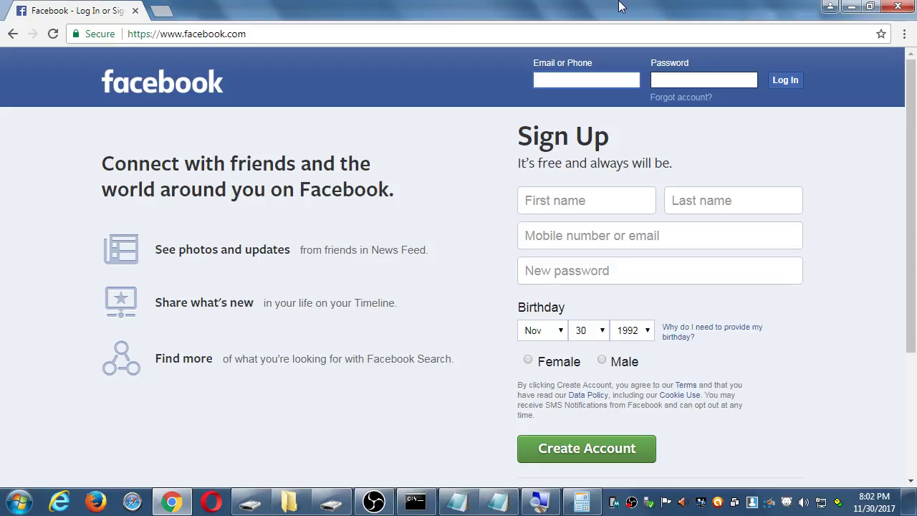
{"action": "scroll", "coordinate": [441, 238], "scroll_direction": "down", "scroll_amount": 3}
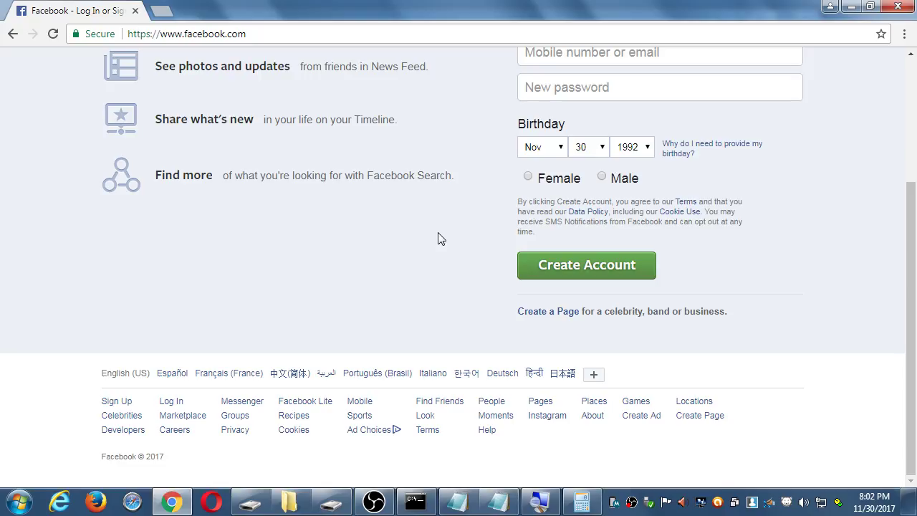
Step: Switch to the Notepad notes, add the line "You need a Personal Profile to create a Business Page" after a blank line, and highlight "Business Page"
{"action": "left_click", "coordinate": [496, 501]}
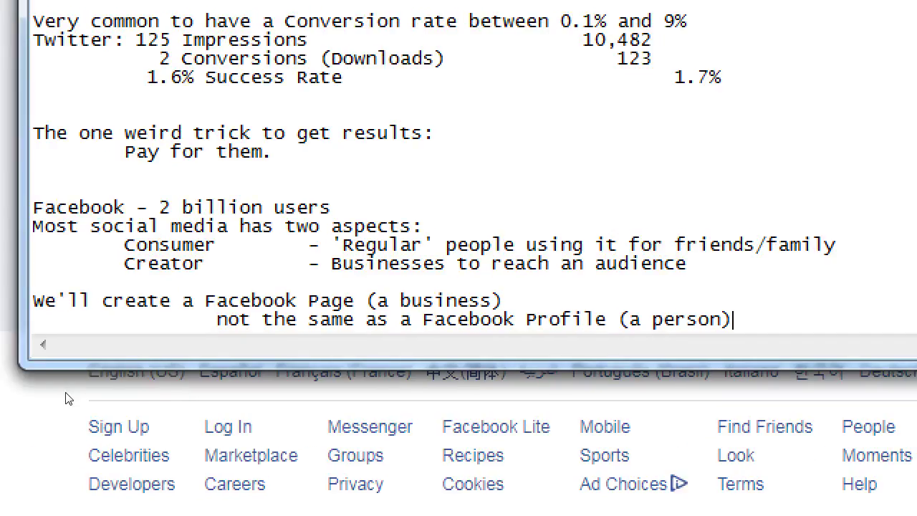
{"action": "key", "text": "Return"}
{"action": "key", "text": "Return"}
{"action": "type", "text": "Y"}
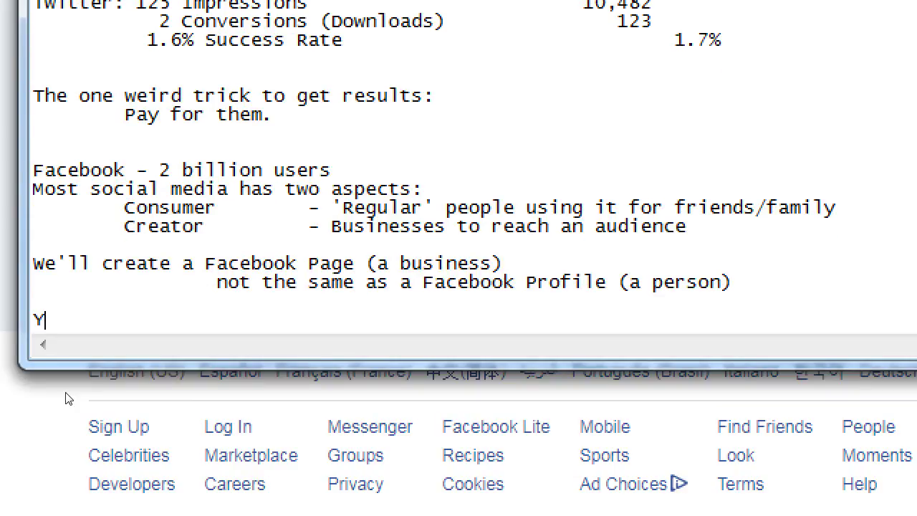
{"action": "type", "text": "ou need a "}
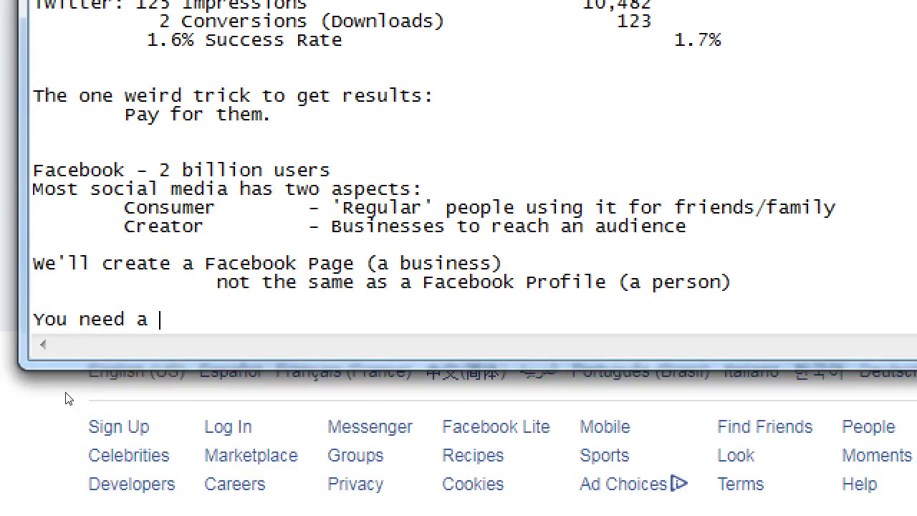
{"action": "type", "text": "Personal Profi"}
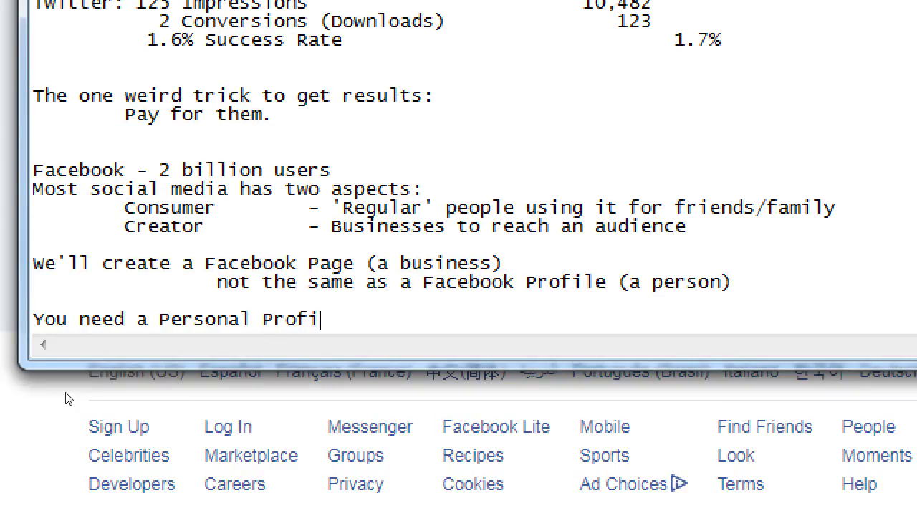
{"action": "type", "text": "le to create a "}
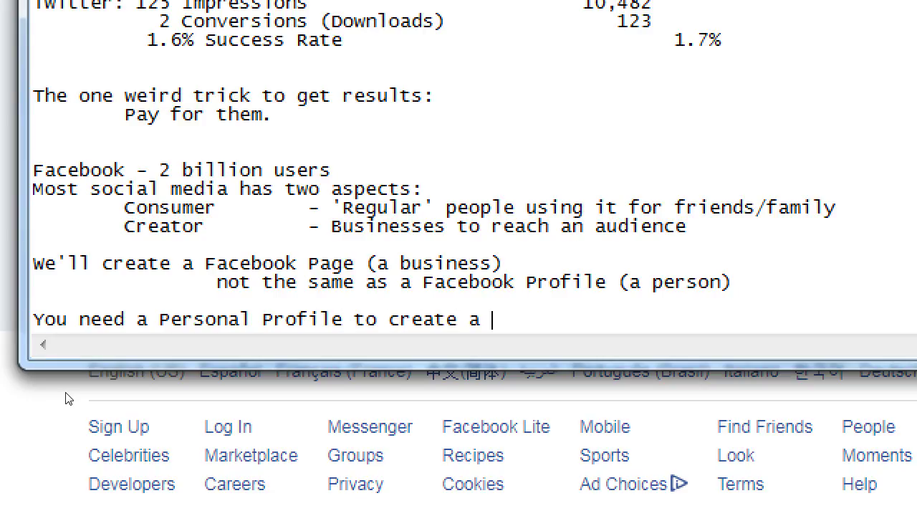
{"action": "type", "text": "Business Page"}
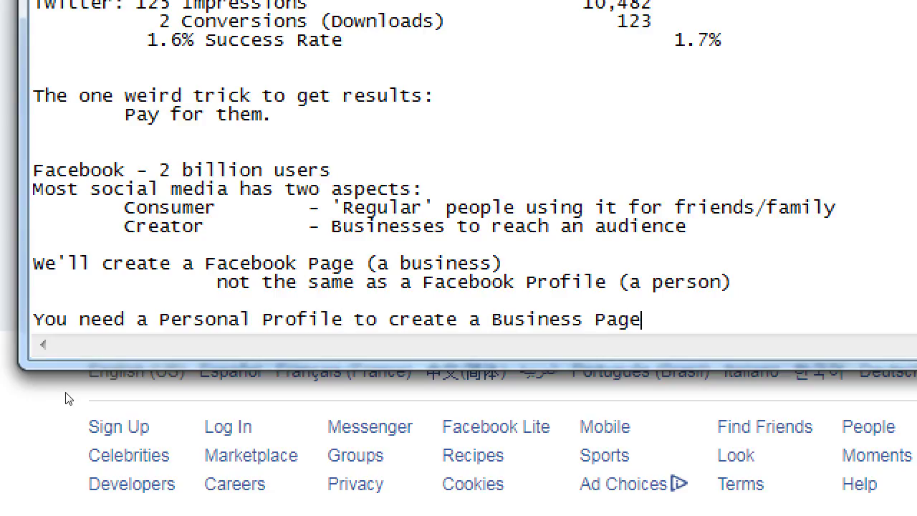
{"action": "key", "text": "ctrl+shift+Left"}
{"action": "key", "text": "ctrl+shift+Left"}
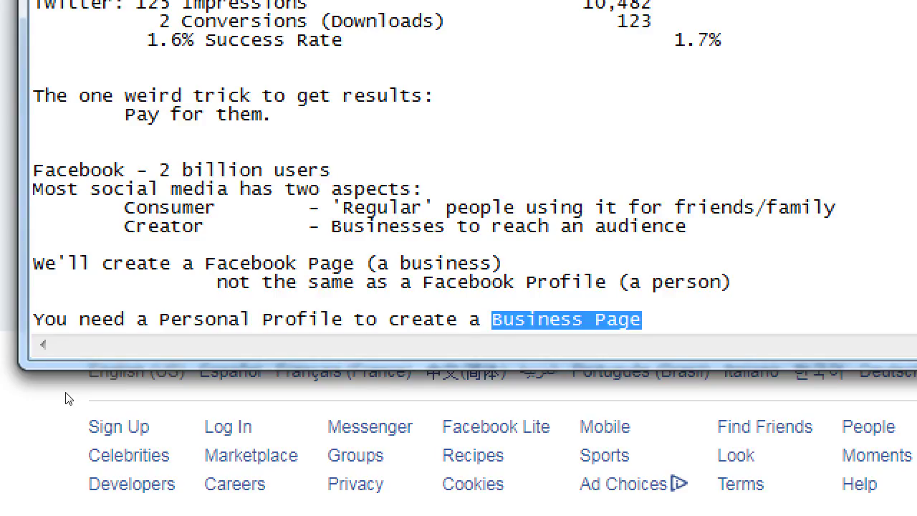
Step: Add the indented line "Multiple Managers can run the Business page" under the Personal Profile line
{"action": "key", "text": "End"}
{"action": "key", "text": "Return"}
{"action": "key", "text": "Tab"}
{"action": "type", "text": "Multip"}
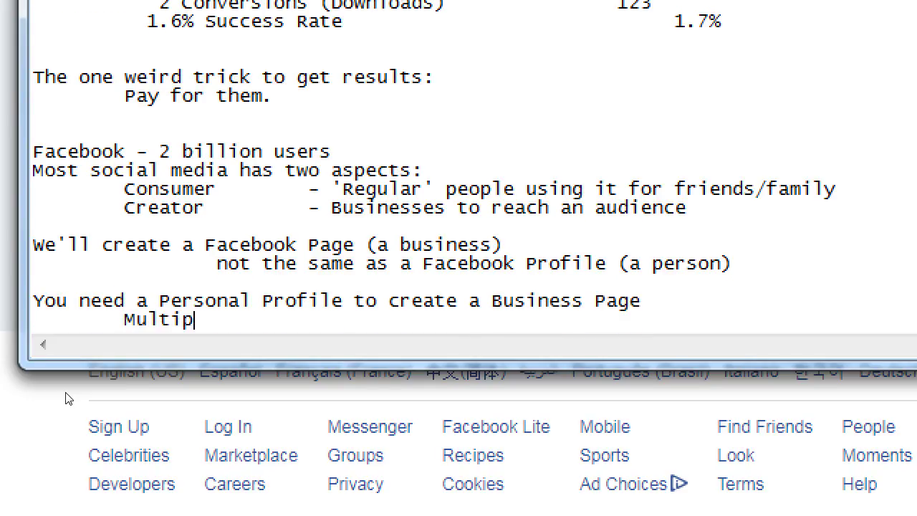
{"action": "type", "text": "le Managers ca"}
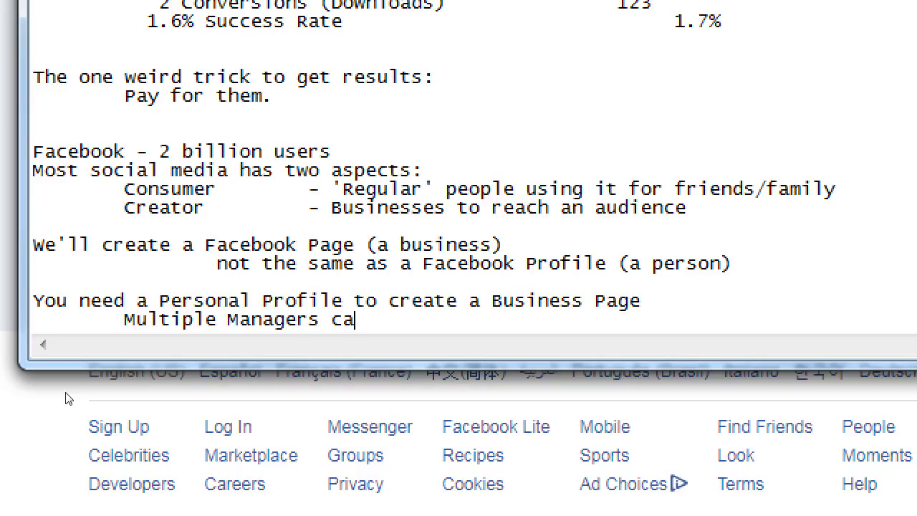
{"action": "type", "text": "n run the "}
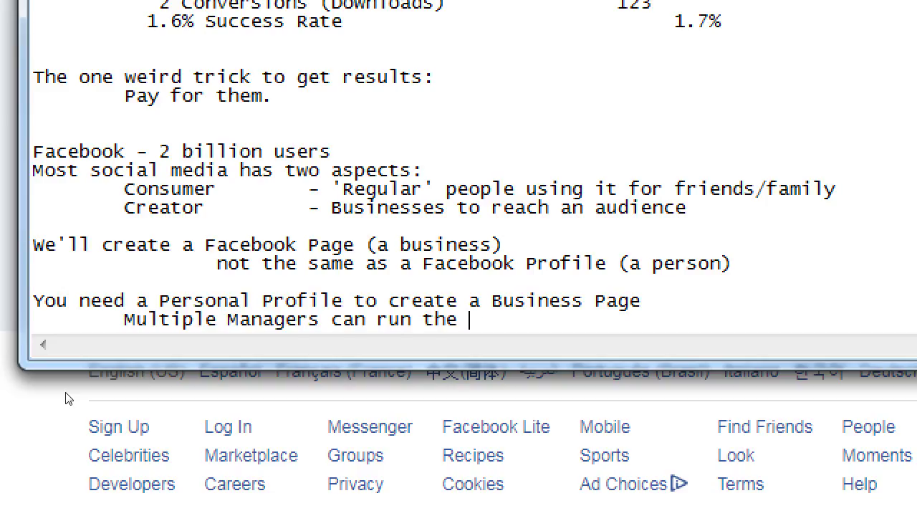
{"action": "type", "text": "Business page"}
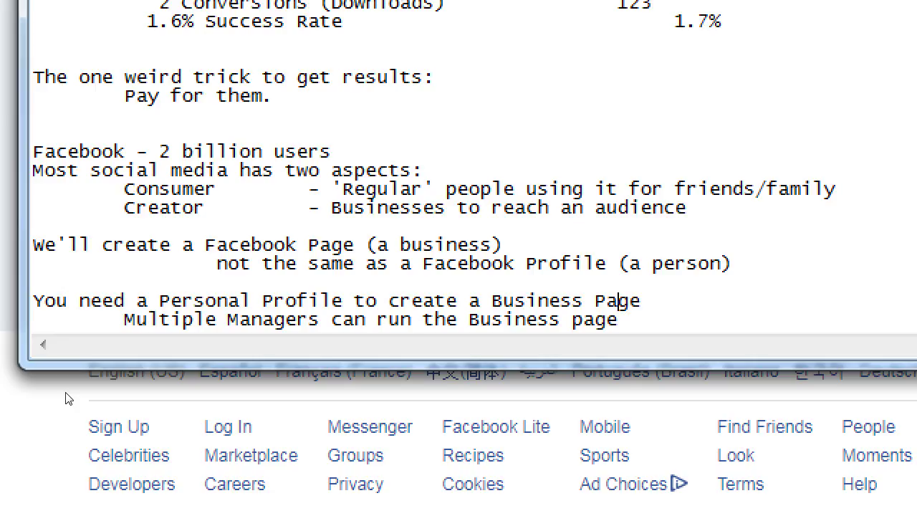
Step: Highlight "You need a Personal Profile" in the notes and return to the end of the document
{"action": "key", "text": "Home"}
{"action": "key", "text": "ctrl+shift+Right"}
{"action": "key", "text": "ctrl+shift+Right"}
{"action": "key", "text": "ctrl+shift+Right"}
{"action": "key", "text": "ctrl+shift+Right"}
{"action": "key", "text": "ctrl+shift+Right"}
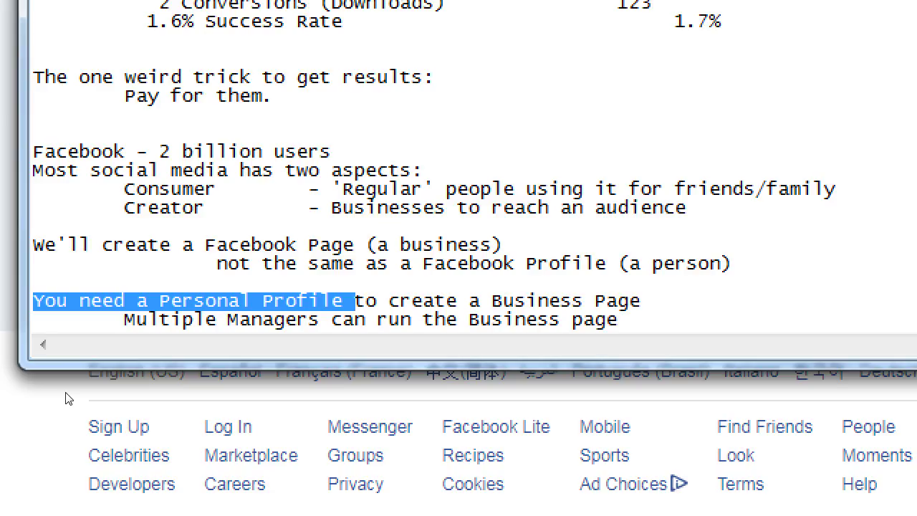
{"action": "key", "text": "ctrl+End"}
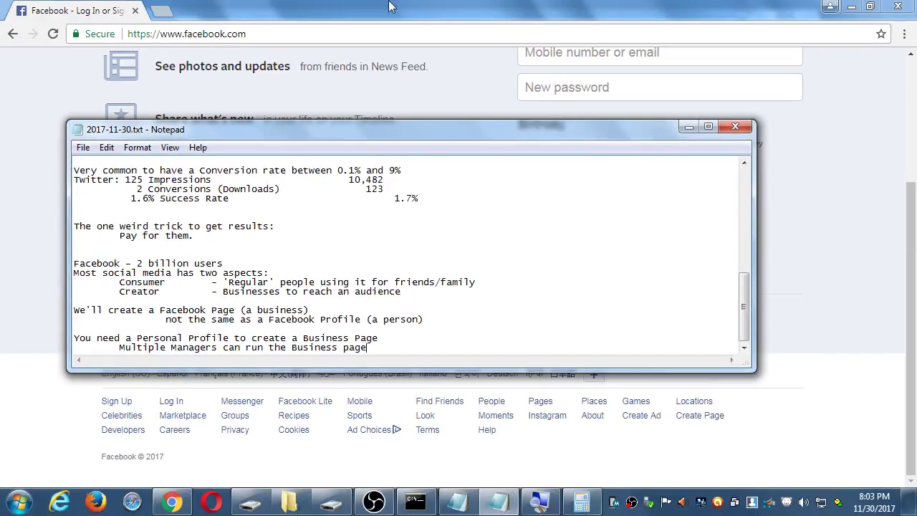
Step: Bring the Facebook login page back into view in Chrome and check the recording in OBS
{"action": "left_click", "coordinate": [506, 8]}
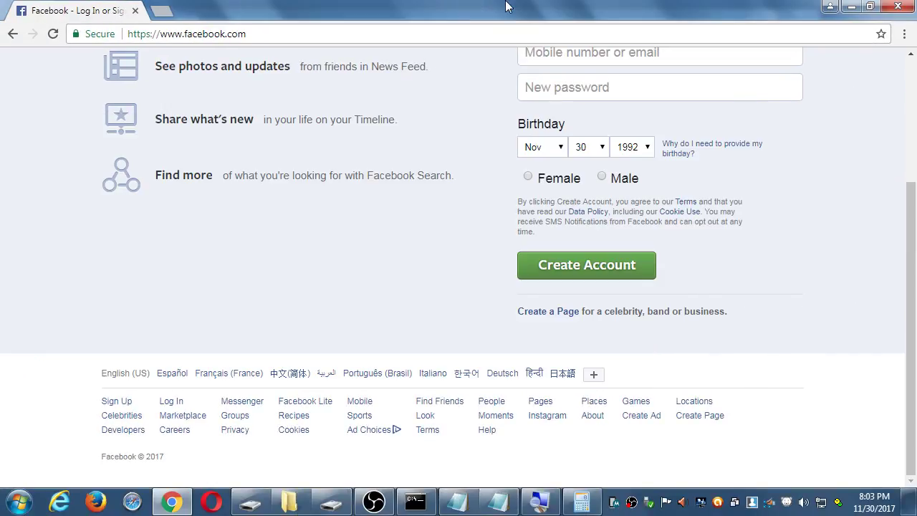
{"action": "scroll", "coordinate": [742, 194], "scroll_direction": "up", "scroll_amount": 3}
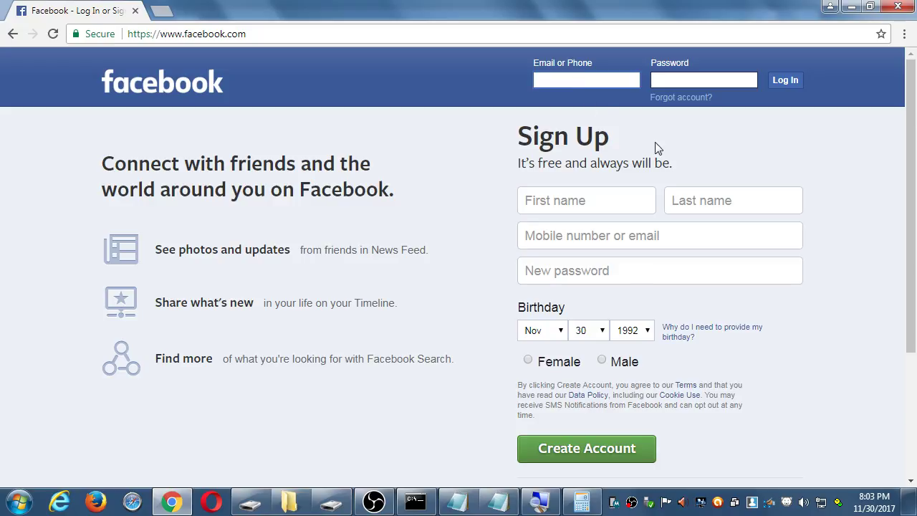
{"action": "left_click", "coordinate": [374, 503]}
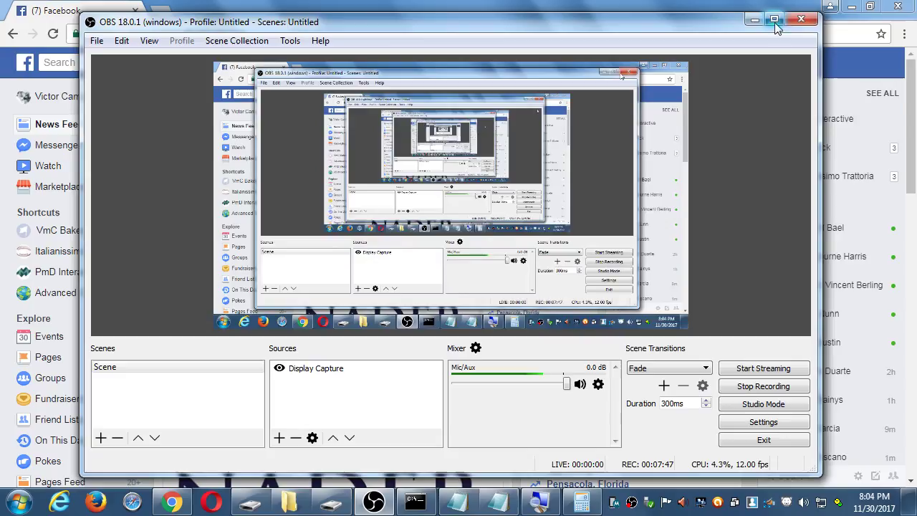
{"action": "left_click", "coordinate": [772, 12]}
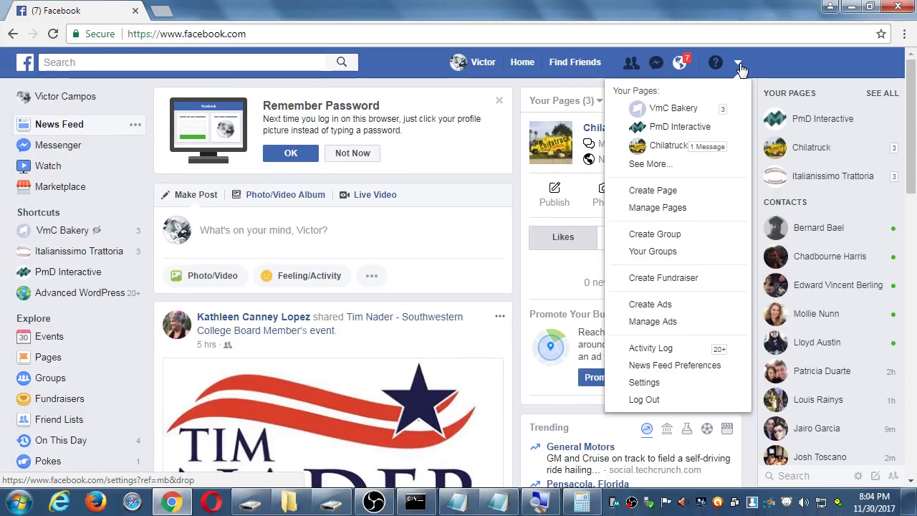
Step: Open the full list of the account's Facebook Pages and look through it
{"action": "left_click", "coordinate": [460, 331]}
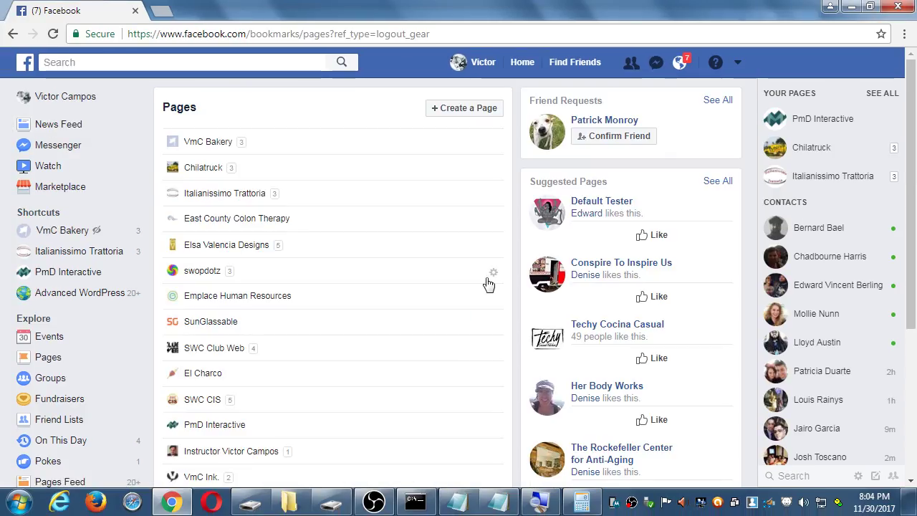
{"action": "scroll", "coordinate": [429, 276], "scroll_direction": "down", "scroll_amount": 3}
{"action": "scroll", "coordinate": [346, 311], "scroll_direction": "up", "scroll_amount": 3}
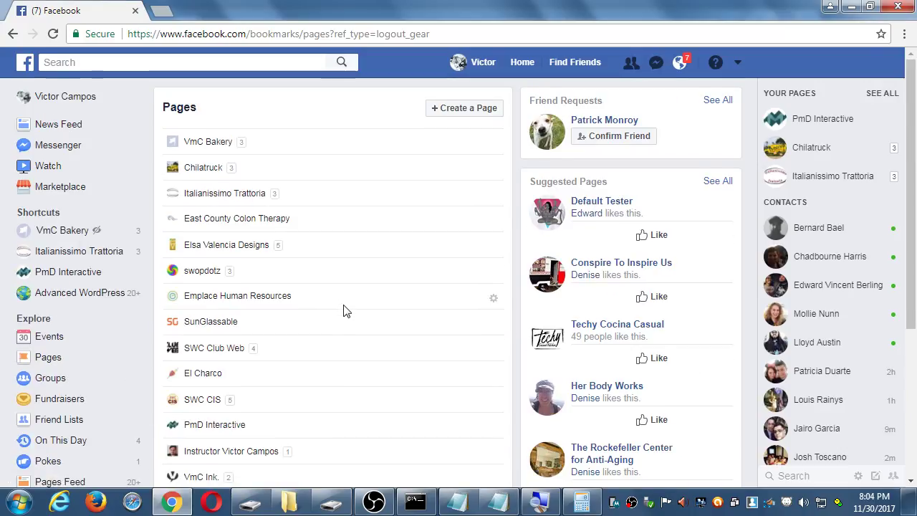
{"action": "scroll", "coordinate": [346, 310], "scroll_direction": "down", "scroll_amount": 3}
{"action": "scroll", "coordinate": [345, 310], "scroll_direction": "up", "scroll_amount": 3}
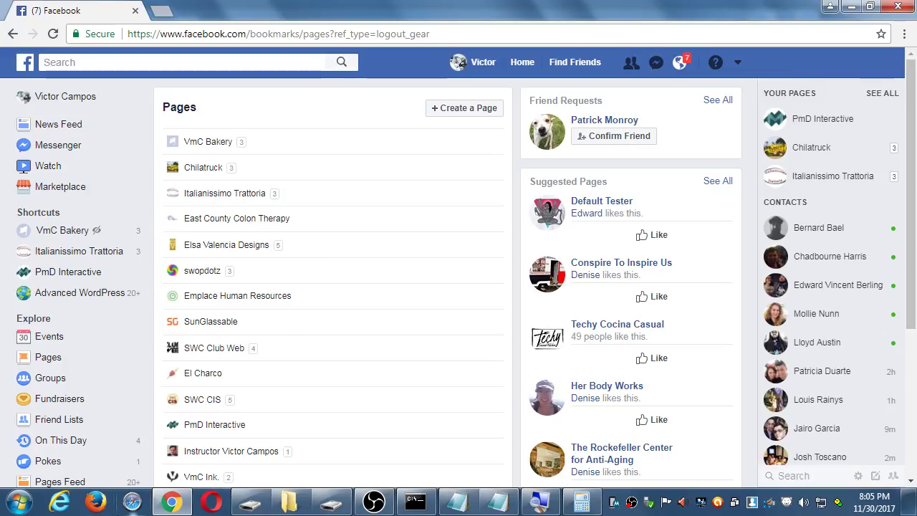
Step: Switch to Firefox and open facebook.com to reach the sign-up form
{"action": "left_click", "coordinate": [102, 502]}
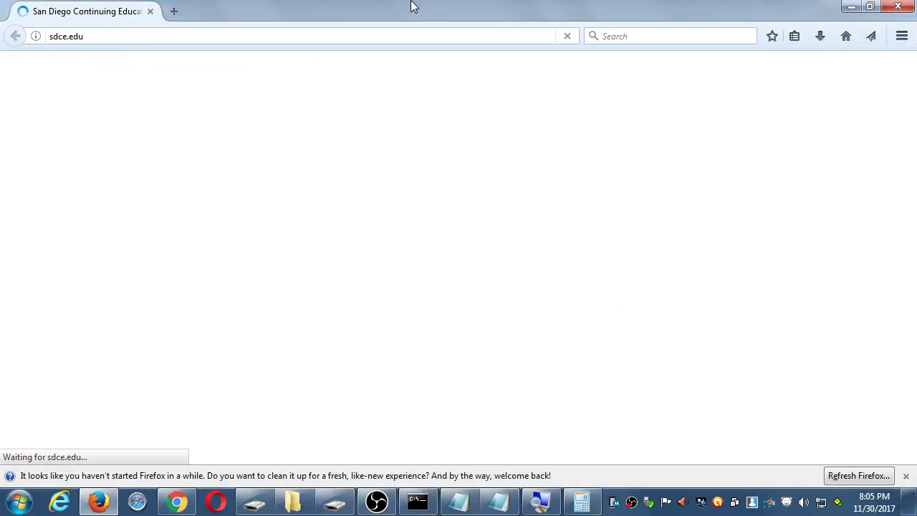
{"action": "key", "text": "ctrl+l"}
{"action": "type", "text": "fa"}
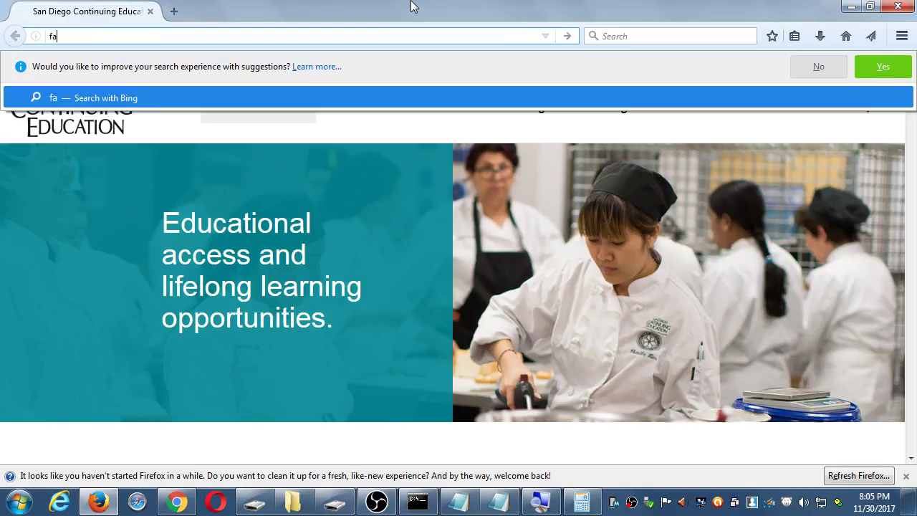
{"action": "type", "text": "cebook.com"}
{"action": "key", "text": "Return"}
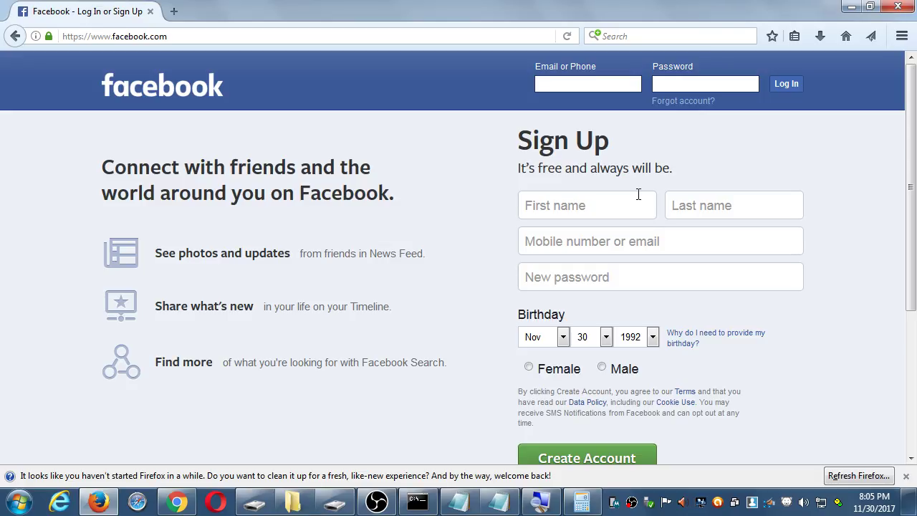
Step: Try a business name in the sign-up form, with its owner's name as first name and "App Shop" as last name, and close Firefox
{"action": "type", "text": "Victor's"}
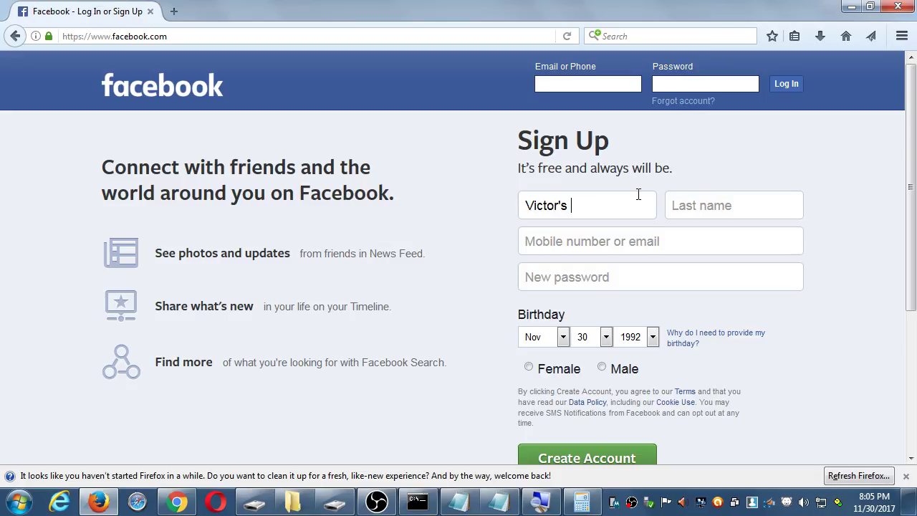
{"action": "key", "text": "Tab"}
{"action": "type", "text": "A"}
{"action": "key", "text": "BackSpace"}
{"action": "type", "text": "App Shop"}
{"action": "key", "text": "BackSpace"}
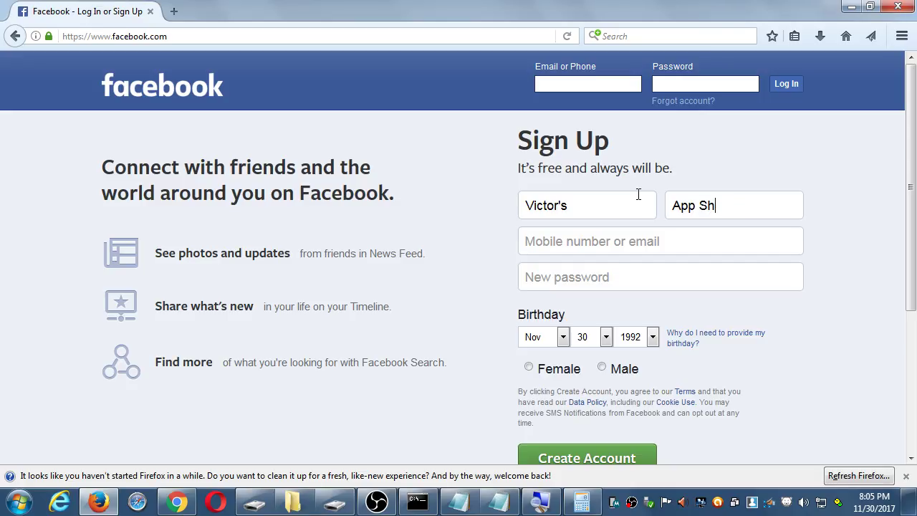
{"action": "type", "text": "op"}
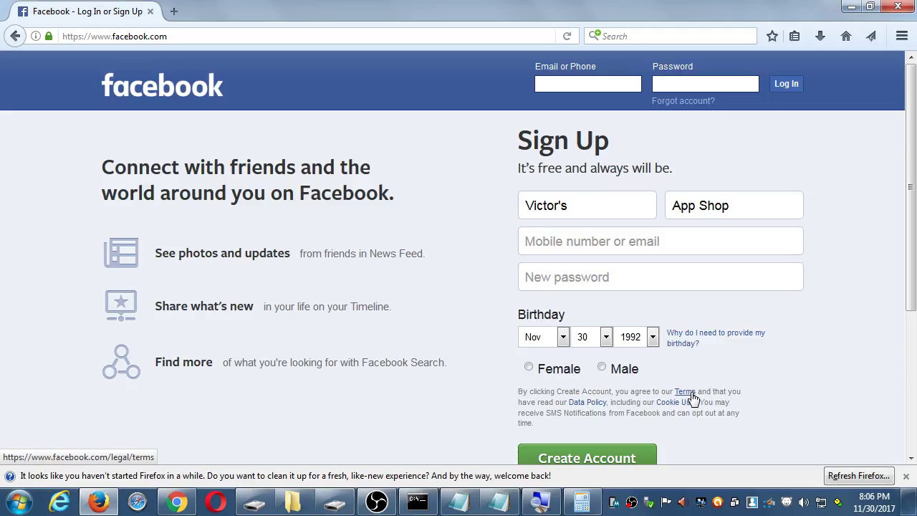
{"action": "left_click", "coordinate": [899, 7]}
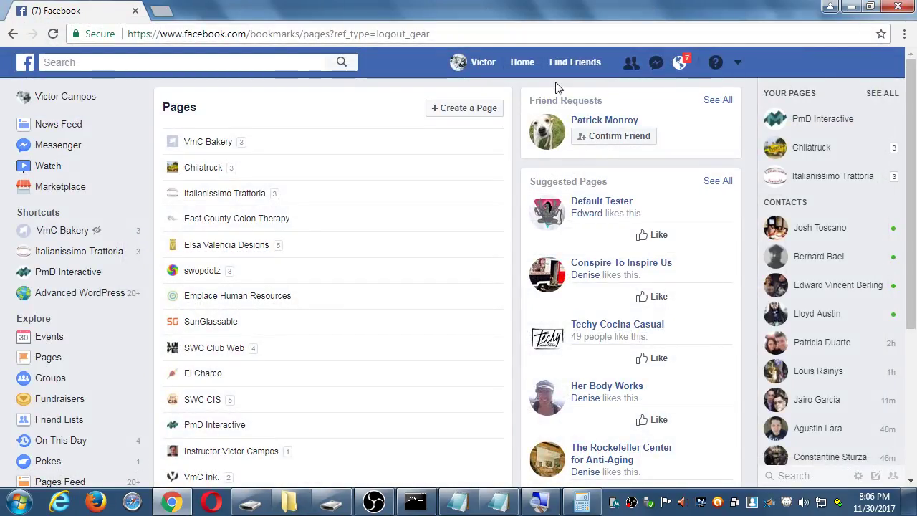
Step: Start creating a new Facebook Page from the logged-in account in Chrome
{"action": "left_click", "coordinate": [736, 65]}
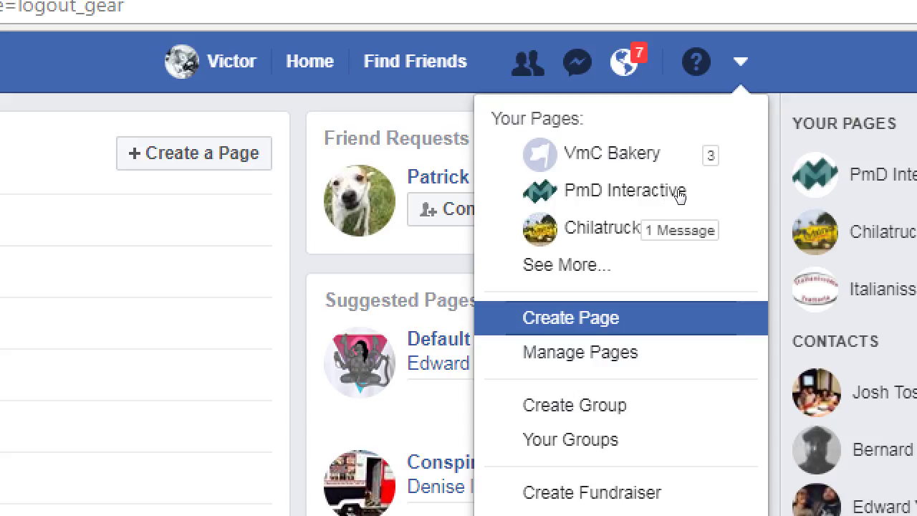
{"action": "left_click", "coordinate": [743, 64]}
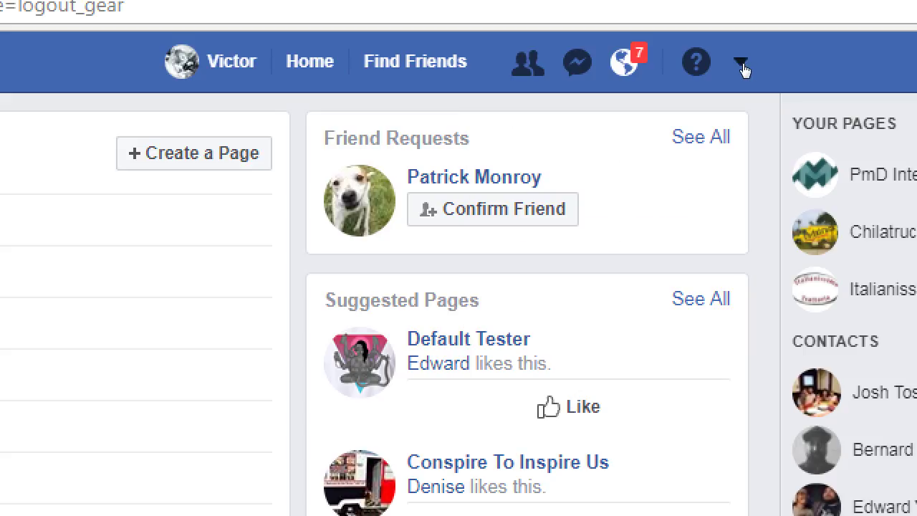
{"action": "left_click", "coordinate": [742, 64]}
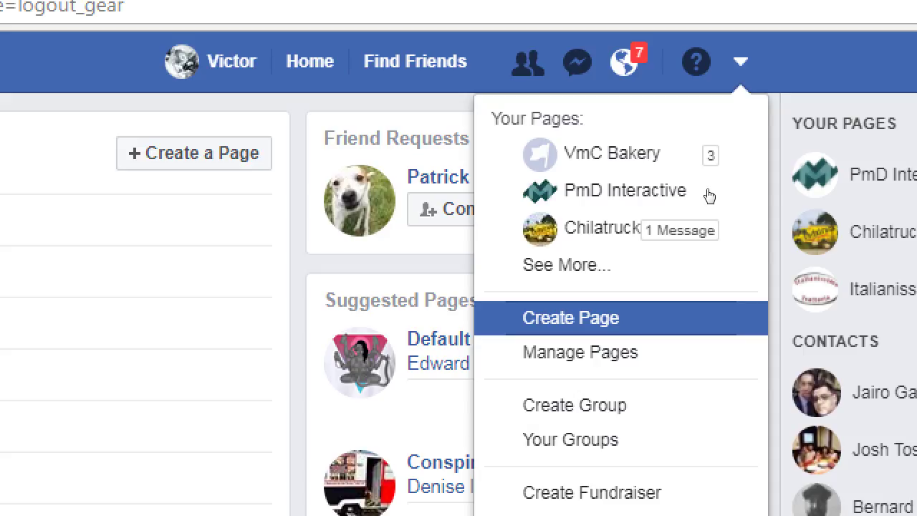
{"action": "left_click", "coordinate": [800, 70]}
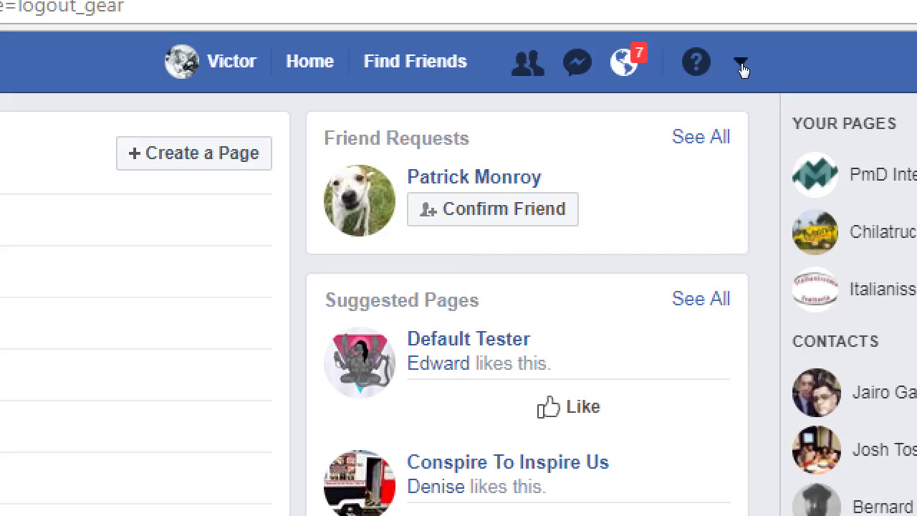
{"action": "left_click", "coordinate": [740, 66]}
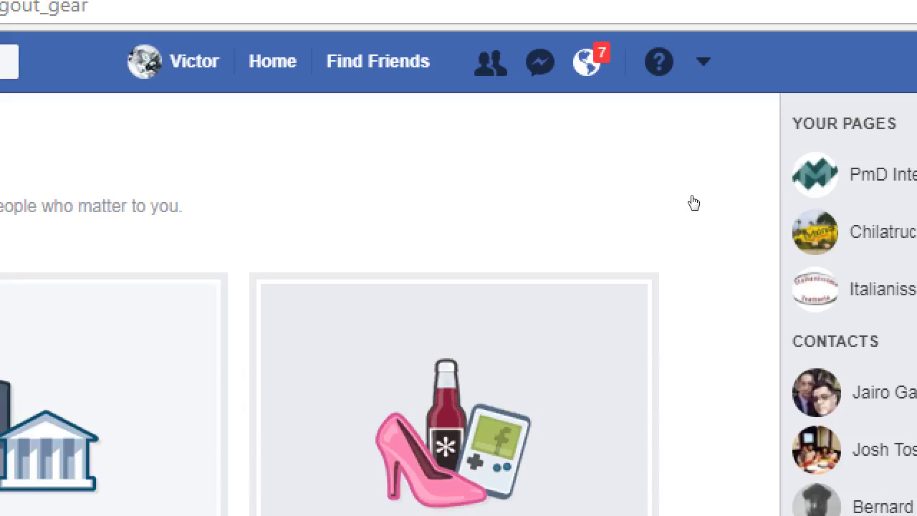
Step: Switch from the browser back to the 2017-11-30.txt lecture notes in Notepad
{"action": "key", "text": "alt+Tab"}
{"action": "key", "text": "Tab"}
{"action": "key", "text": "Tab"}
{"action": "key", "text": "Tab"}
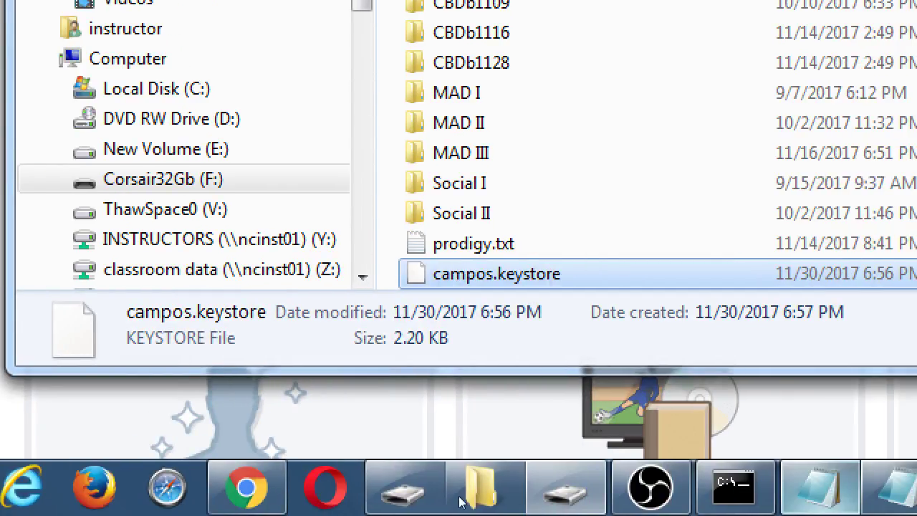
{"action": "left_click", "coordinate": [544, 502]}
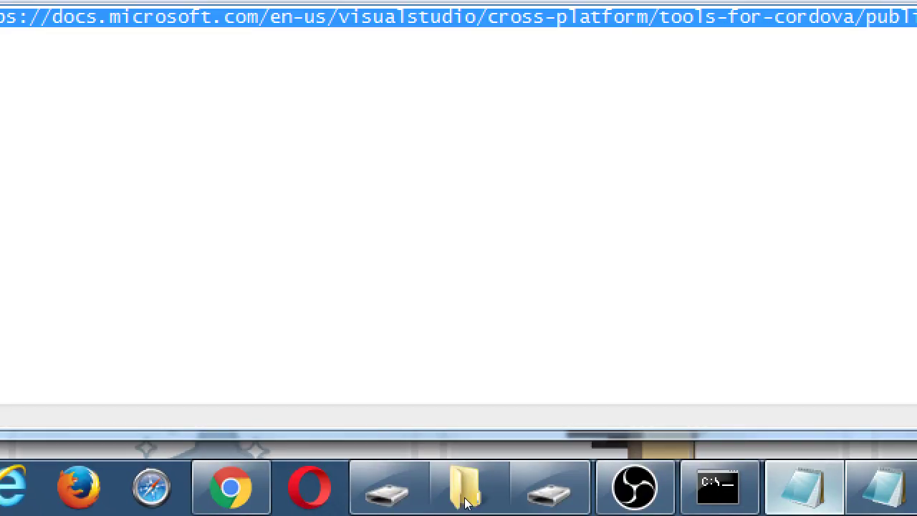
{"action": "left_click", "coordinate": [464, 501]}
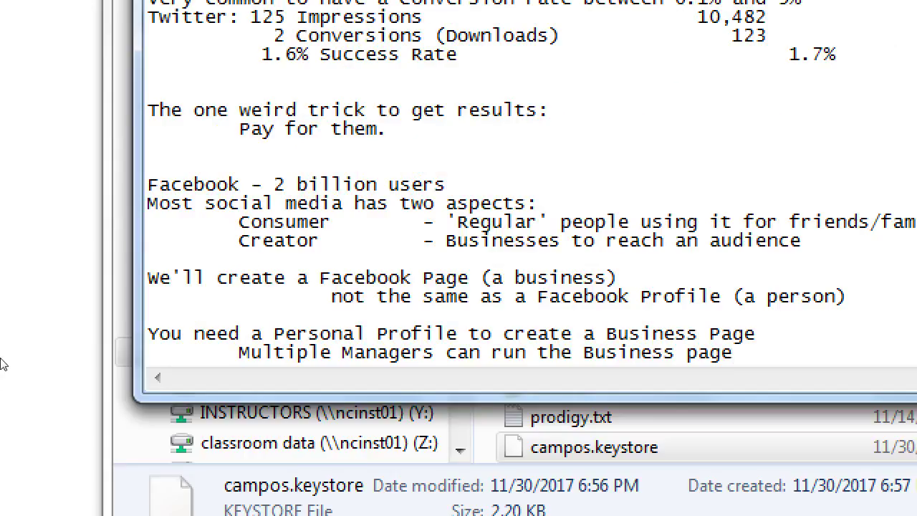
Step: Add the heading "How to create a Fb Business Page:" at the end of the notes, set apart by blank lines
{"action": "key", "text": "Return"}
{"action": "key", "text": "Return"}
{"action": "key", "text": "Return"}
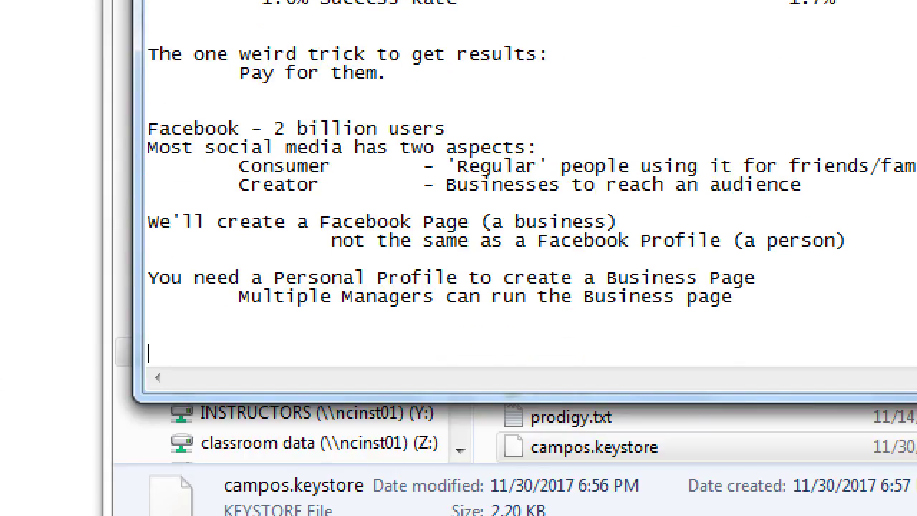
{"action": "type", "text": "How to create"}
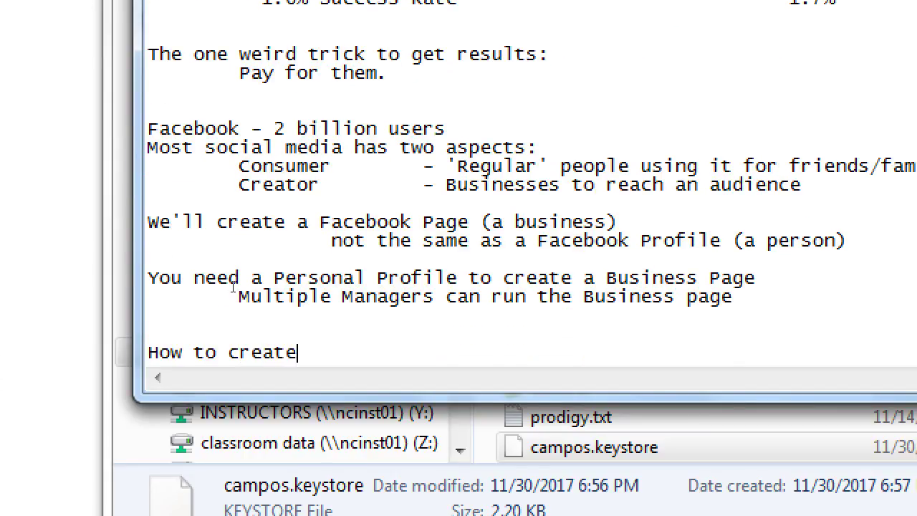
{"action": "type", "text": " a Fb Bususin"}
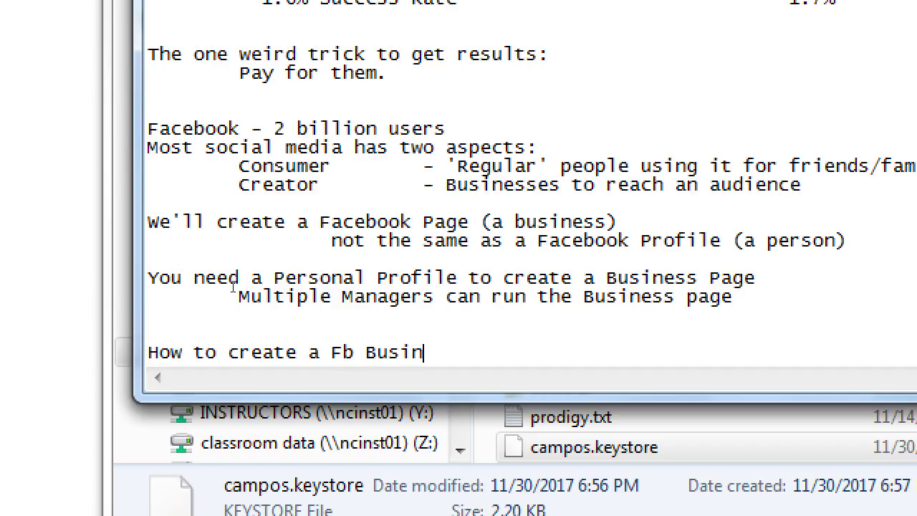
{"action": "type", "text": "ess Page:"}
{"action": "key", "text": "Return"}
Step: Write the indented instruction "First use a Personal Profile. Log In." under the new heading
{"action": "key", "text": "Tab"}
{"action": "type", "text": "C"}
{"action": "key", "text": "BackSpace"}
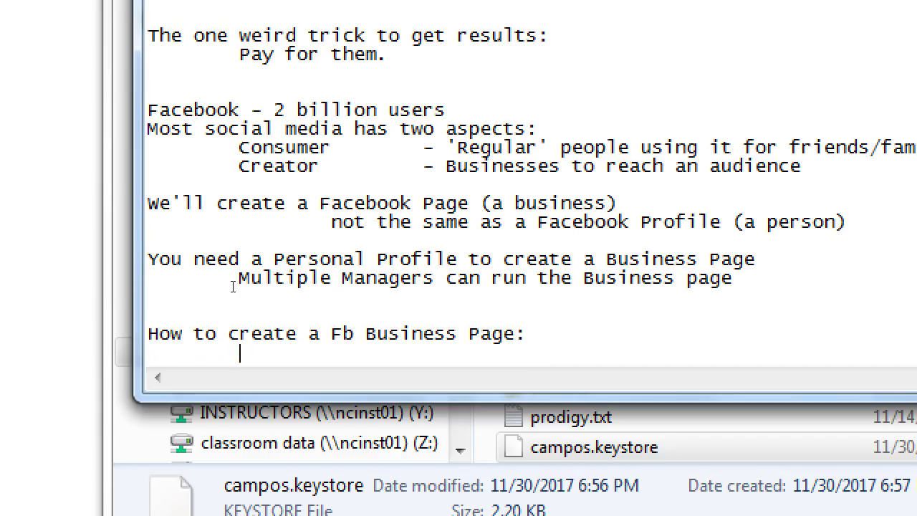
{"action": "type", "text": "First use a"}
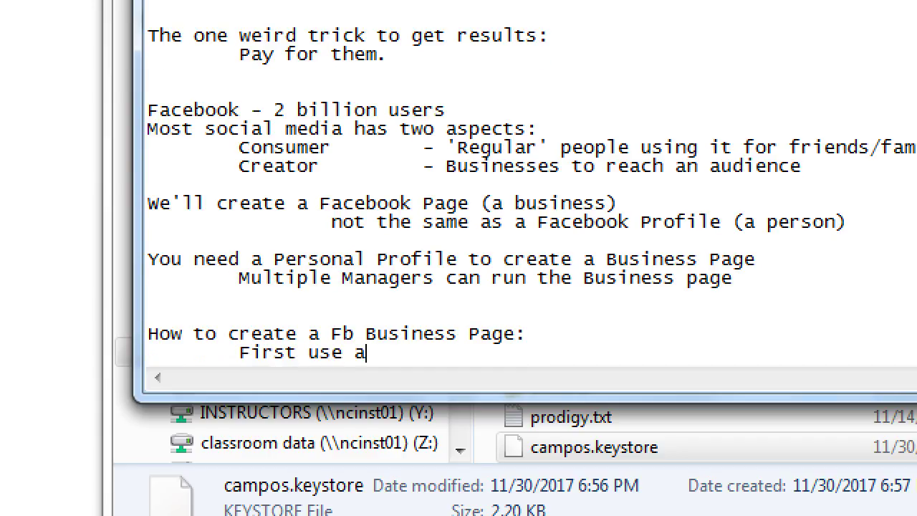
{"action": "type", "text": " Personal Prof"}
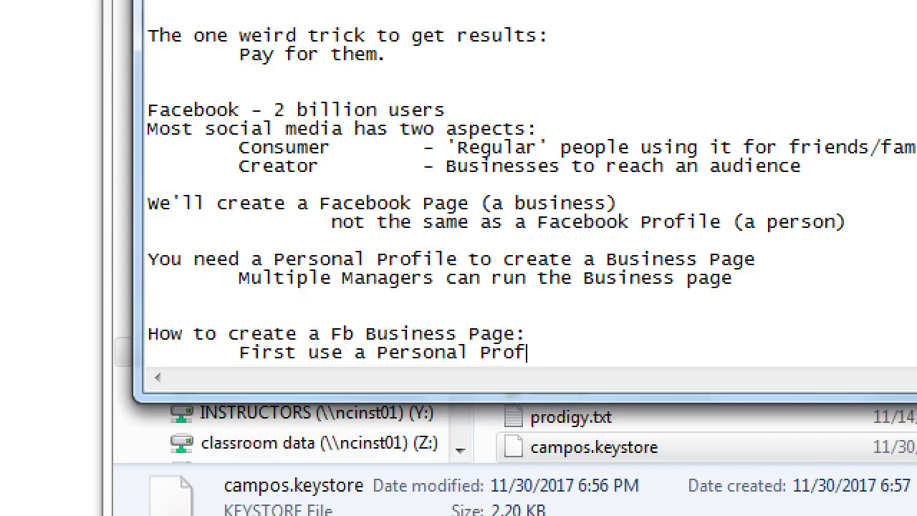
{"action": "type", "text": "ile"}
{"action": "key", "text": "Return"}
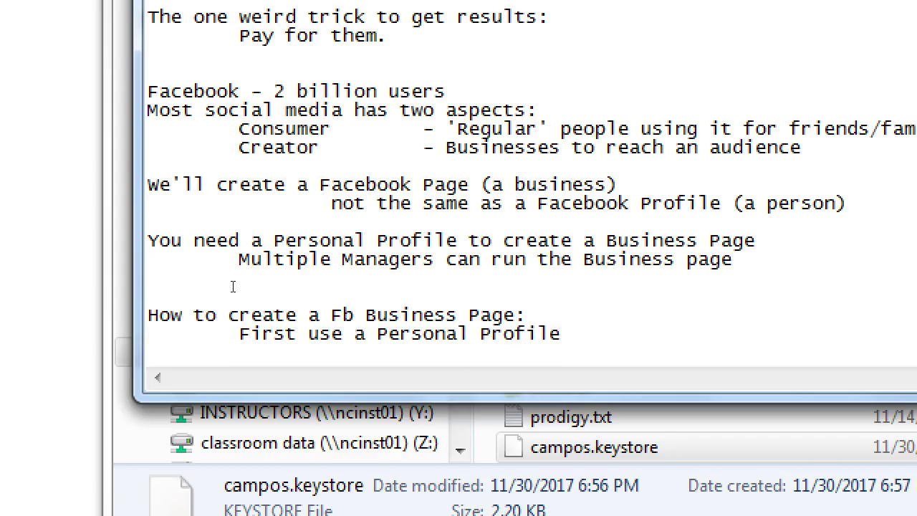
{"action": "key", "text": "BackSpace"}
{"action": "key", "text": "BackSpace"}
{"action": "type", "text": ". Log "}
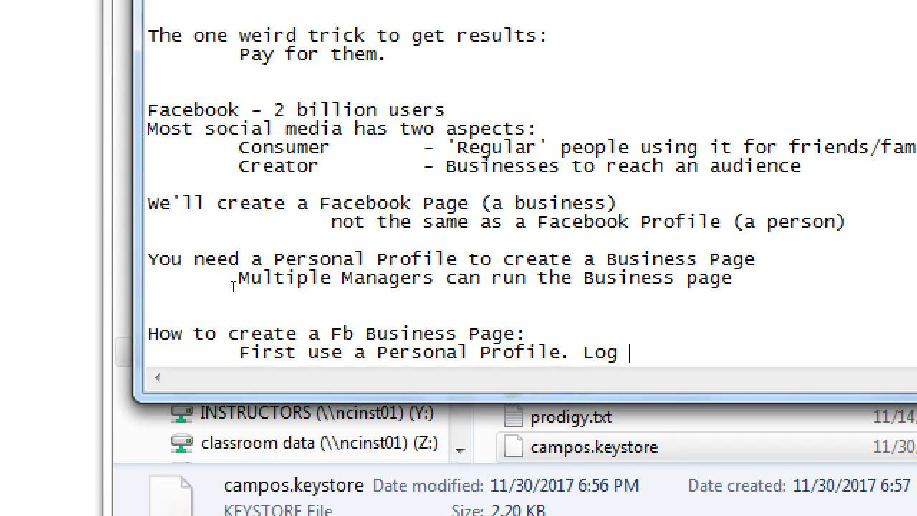
{"action": "type", "text": "In."}
Step: Add the indented instruction "Click the triangle at top-right" on a new line
{"action": "key", "text": "Return"}
{"action": "key", "text": "Tab"}
{"action": "type", "text": "Cl"}
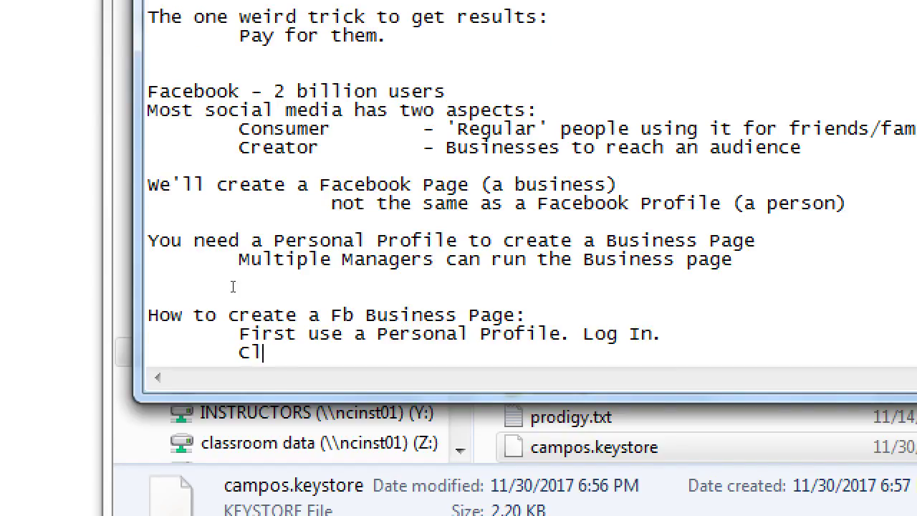
{"action": "type", "text": "ick the tr"}
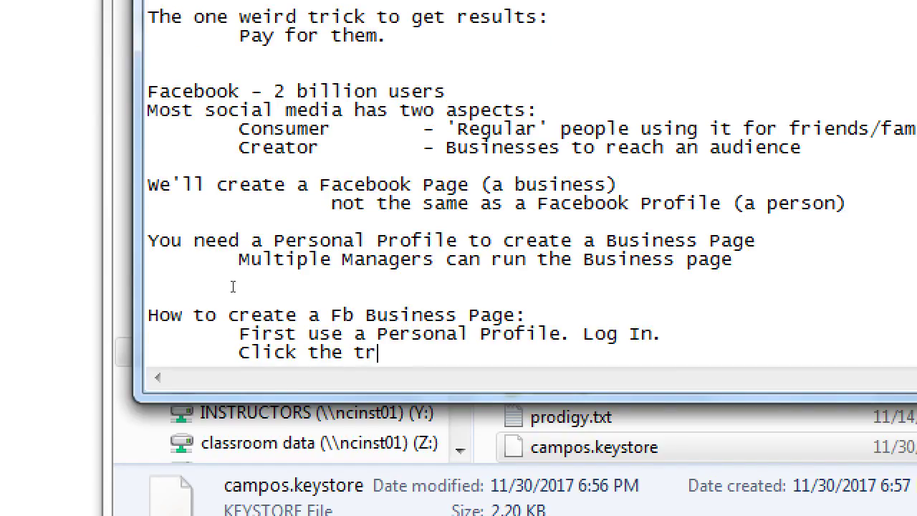
{"action": "type", "text": "iangl"}
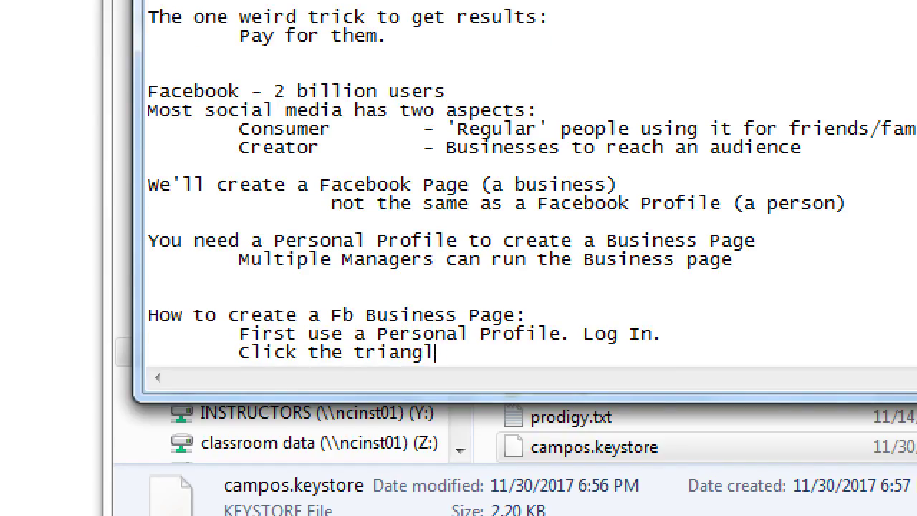
{"action": "type", "text": "e at top-right"}
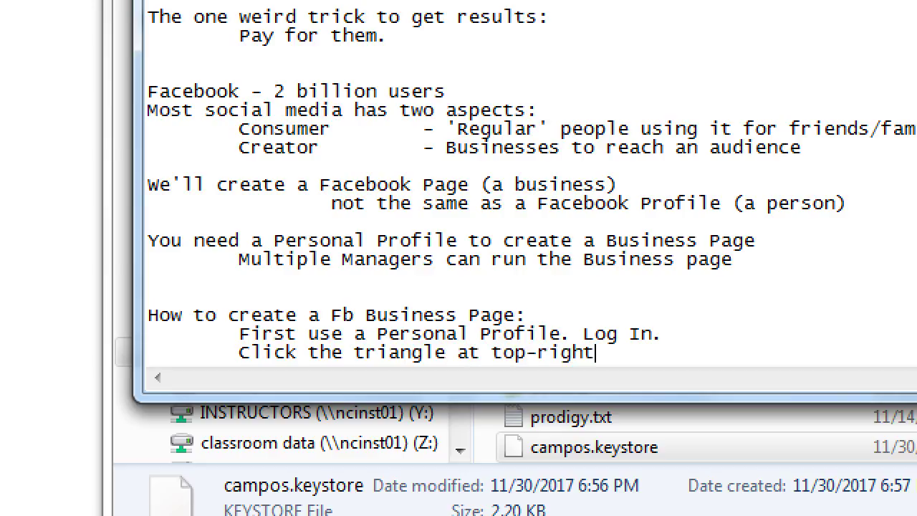
Step: Add the indented instruction "Select Create a Page" on the following line and end the line
{"action": "key", "text": "Return"}
{"action": "key", "text": "Tab"}
{"action": "type", "text": "Se"}
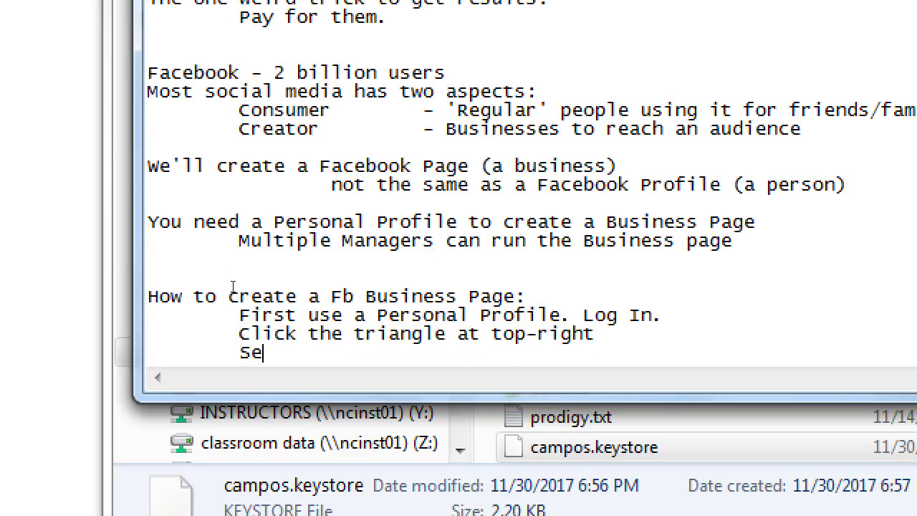
{"action": "type", "text": "lect Create a"}
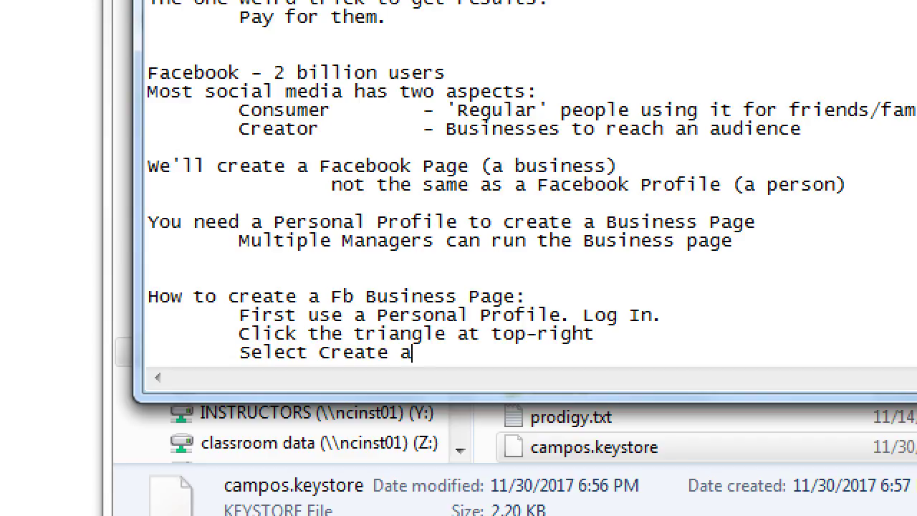
{"action": "type", "text": " page"}
{"action": "key", "text": "BackSpace"}
{"action": "key", "text": "BackSpace"}
{"action": "key", "text": "BackSpace"}
{"action": "key", "text": "BackSpace"}
{"action": "type", "text": "Page"}
{"action": "key", "text": "Return"}
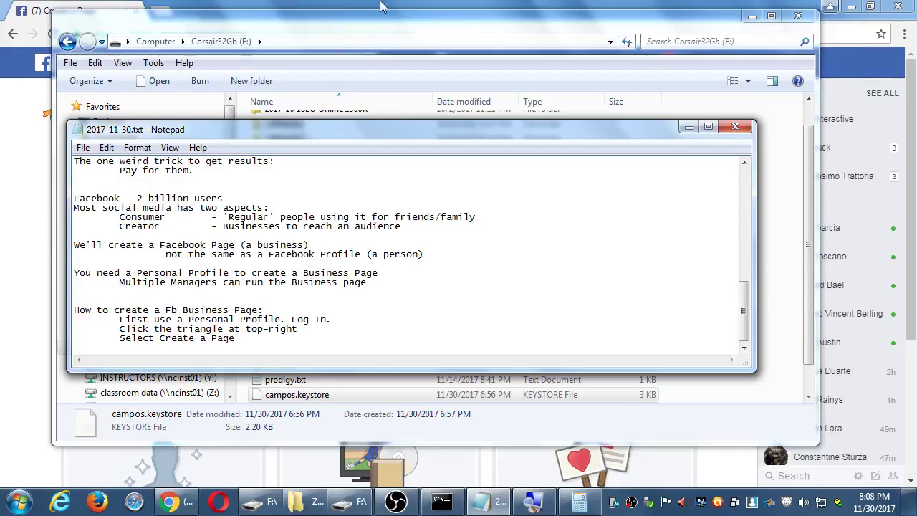
Step: Switch to Facebook's Create a Page screen in Chrome and open the category choices for Company, Organization or Institution
{"action": "key", "text": "alt+Tab"}
{"action": "scroll", "coordinate": [702, 183], "scroll_direction": "down", "scroll_amount": 1}
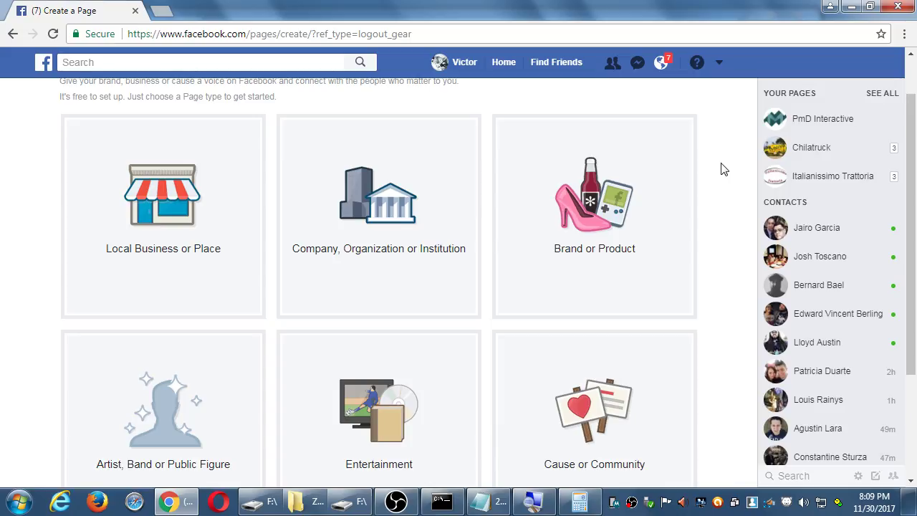
{"action": "scroll", "coordinate": [721, 168], "scroll_direction": "down", "scroll_amount": 1}
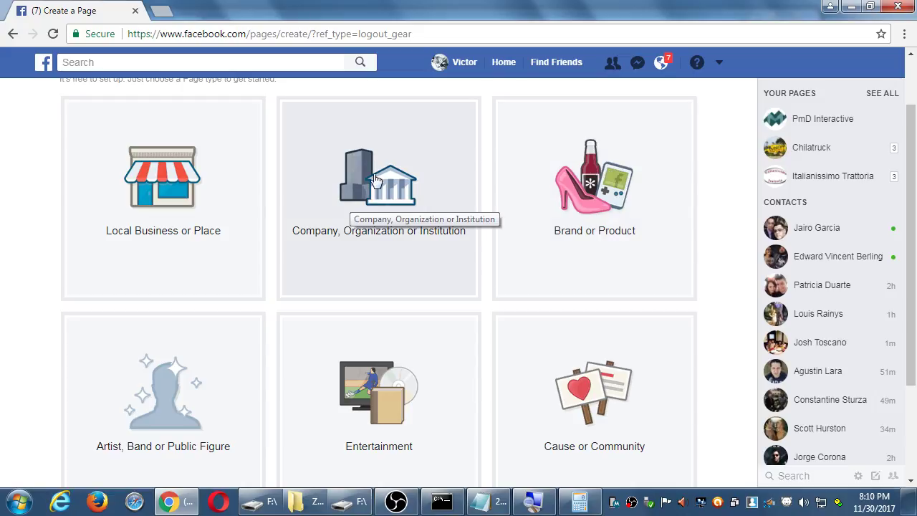
{"action": "left_click", "coordinate": [400, 162]}
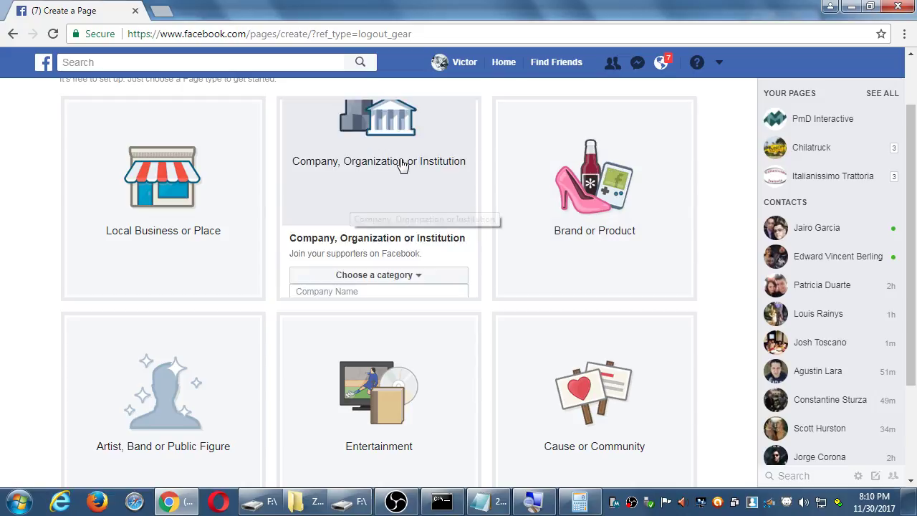
{"action": "left_click", "coordinate": [396, 150]}
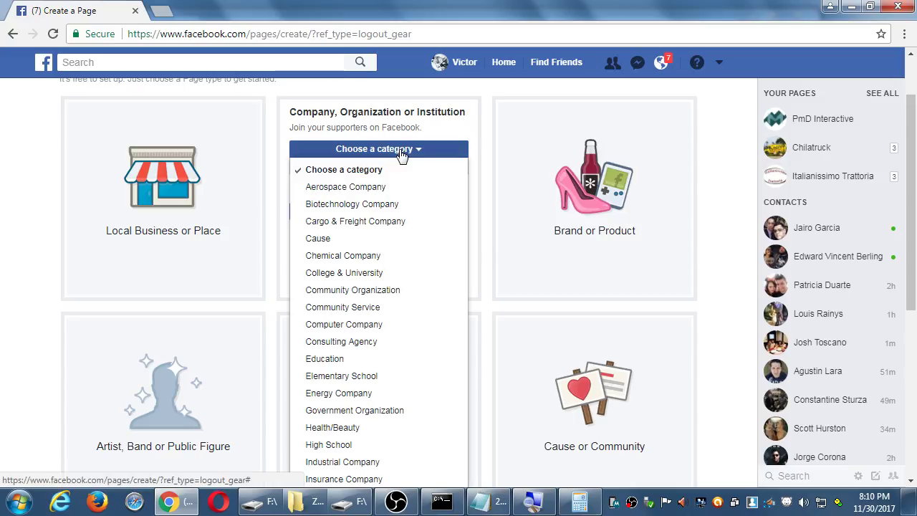
Step: Examine the available categories for a Company, Organization or Institution page, from first to last
{"action": "scroll", "coordinate": [403, 156], "scroll_direction": "down", "scroll_amount": 3}
{"action": "scroll", "coordinate": [403, 156], "scroll_direction": "down", "scroll_amount": 2}
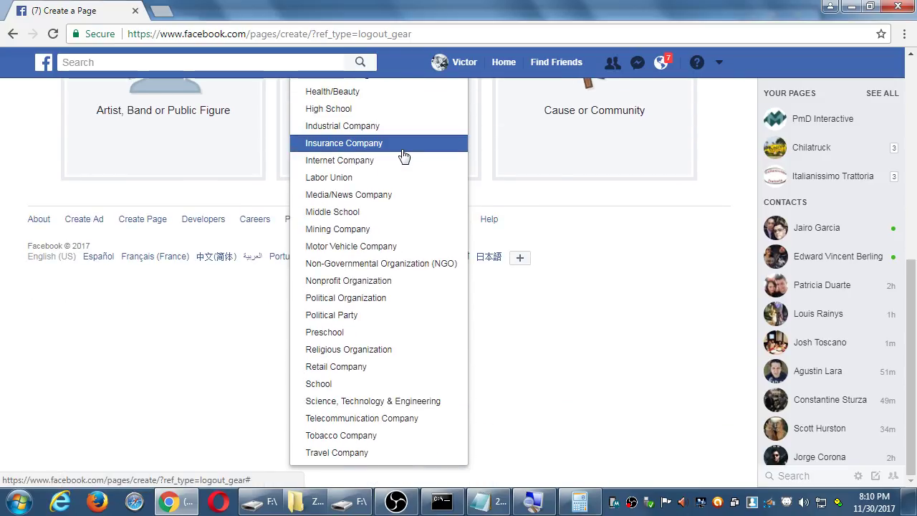
{"action": "scroll", "coordinate": [378, 156], "scroll_direction": "up", "scroll_amount": 3}
{"action": "scroll", "coordinate": [378, 156], "scroll_direction": "up", "scroll_amount": 2}
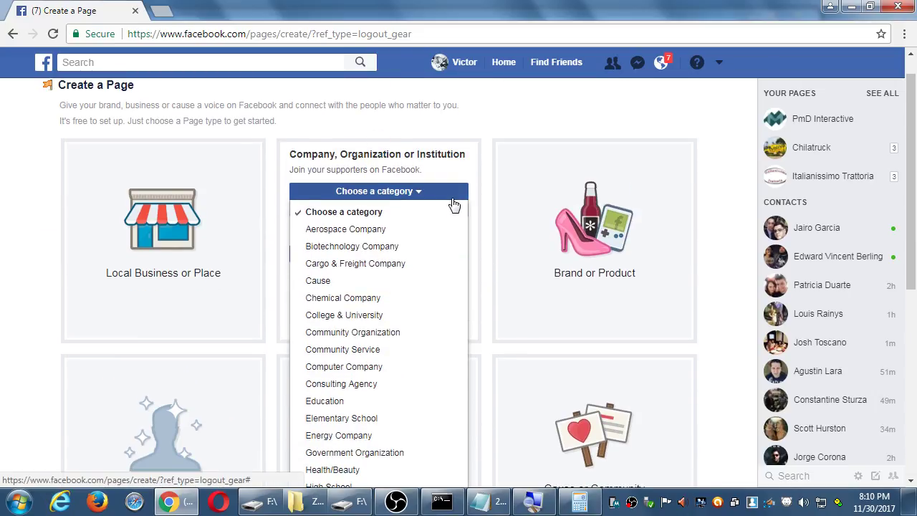
{"action": "scroll", "coordinate": [452, 204], "scroll_direction": "down", "scroll_amount": 1}
{"action": "scroll", "coordinate": [453, 204], "scroll_direction": "down", "scroll_amount": 1}
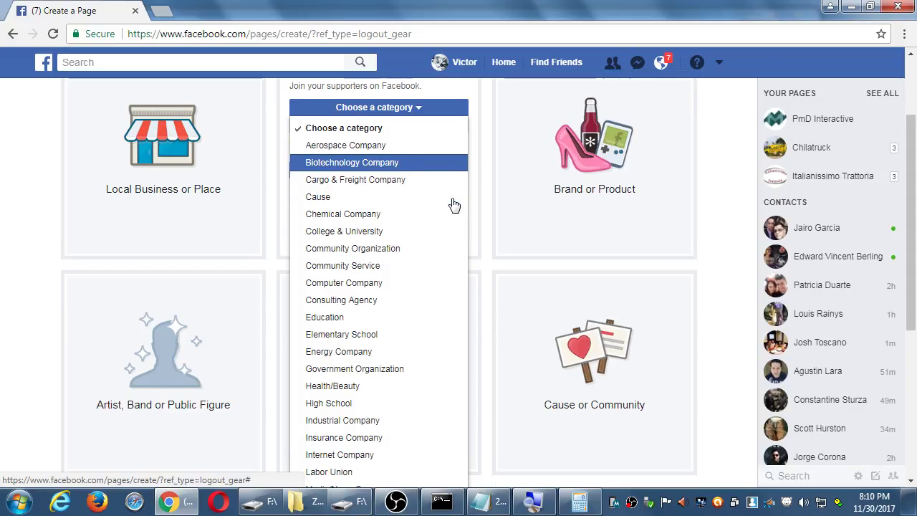
{"action": "scroll", "coordinate": [453, 204], "scroll_direction": "down", "scroll_amount": 2}
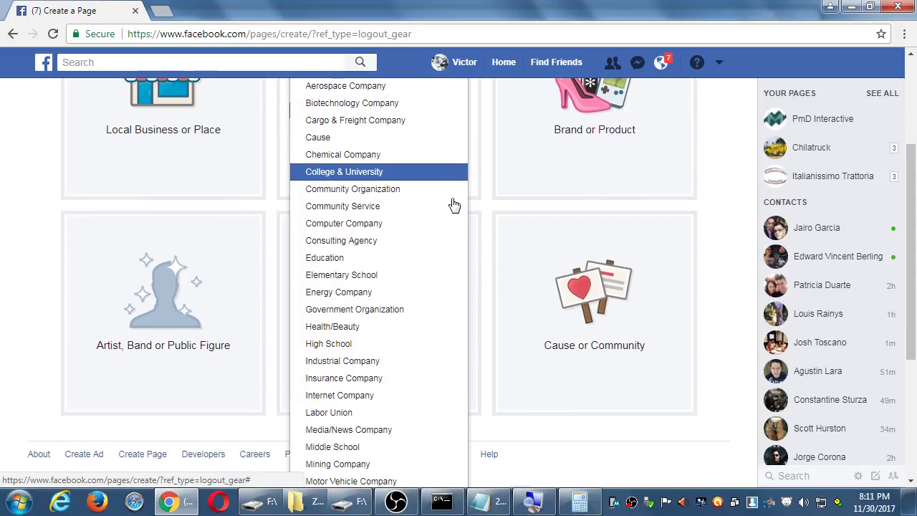
{"action": "scroll", "coordinate": [452, 204], "scroll_direction": "down", "scroll_amount": 2}
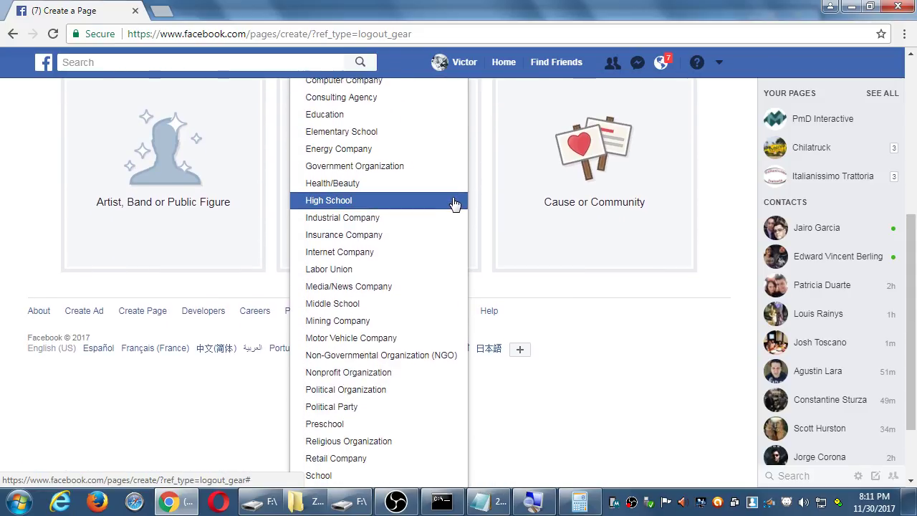
{"action": "scroll", "coordinate": [453, 204], "scroll_direction": "down", "scroll_amount": 1}
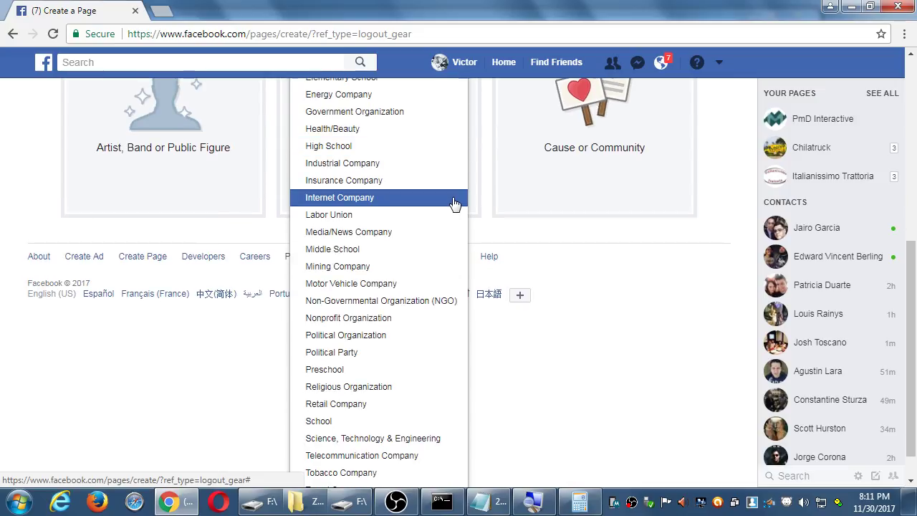
{"action": "scroll", "coordinate": [454, 204], "scroll_direction": "down", "scroll_amount": 1}
{"action": "scroll", "coordinate": [454, 204], "scroll_direction": "down", "scroll_amount": 1}
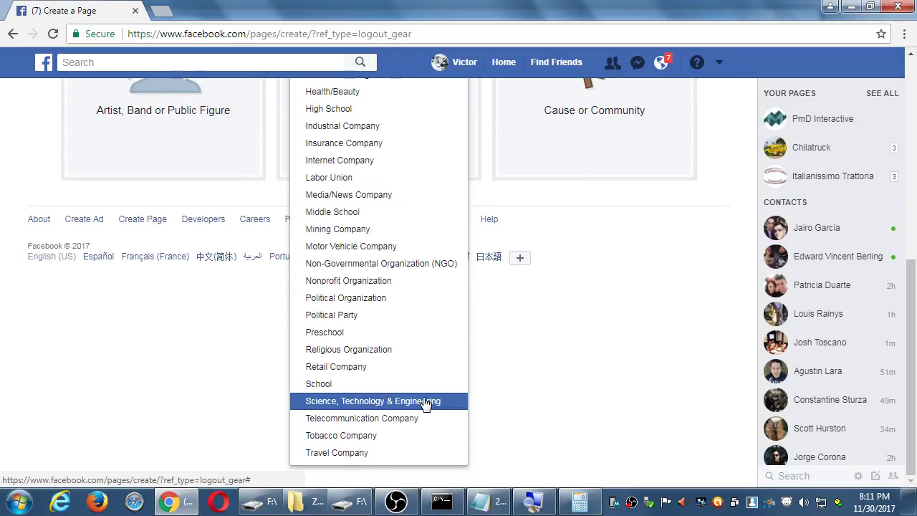
{"action": "scroll", "coordinate": [646, 310], "scroll_direction": "up", "scroll_amount": 5}
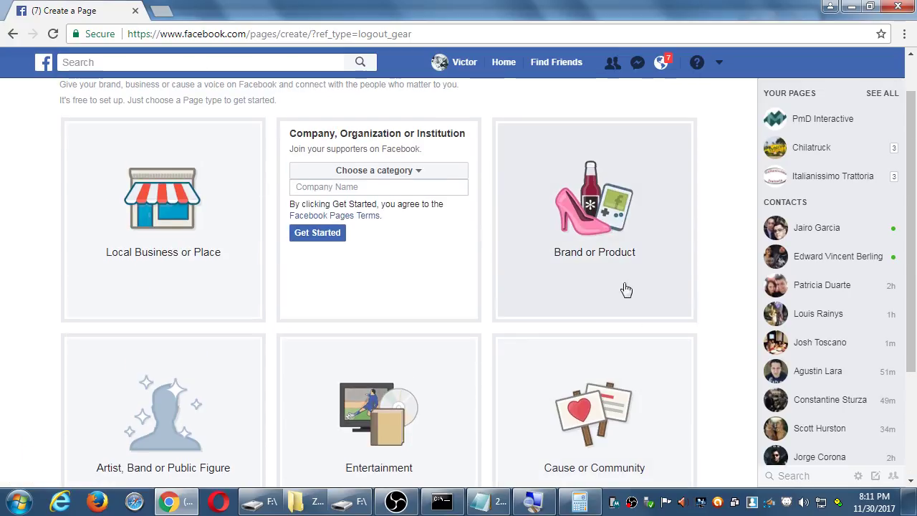
Step: Look through the categories offered for the Brand or Product page type
{"action": "left_click", "coordinate": [612, 265]}
{"action": "left_click", "coordinate": [547, 159]}
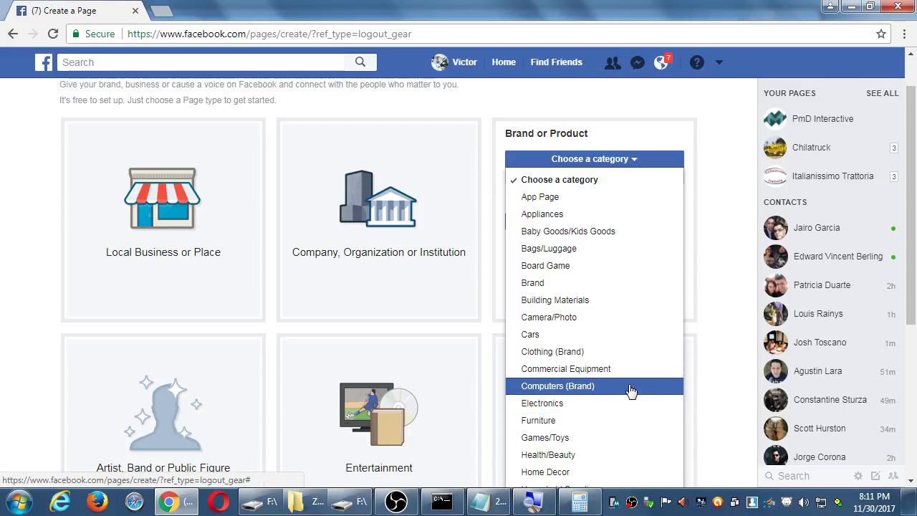
{"action": "scroll", "coordinate": [664, 349], "scroll_direction": "down", "scroll_amount": 2}
{"action": "scroll", "coordinate": [664, 349], "scroll_direction": "up", "scroll_amount": 2}
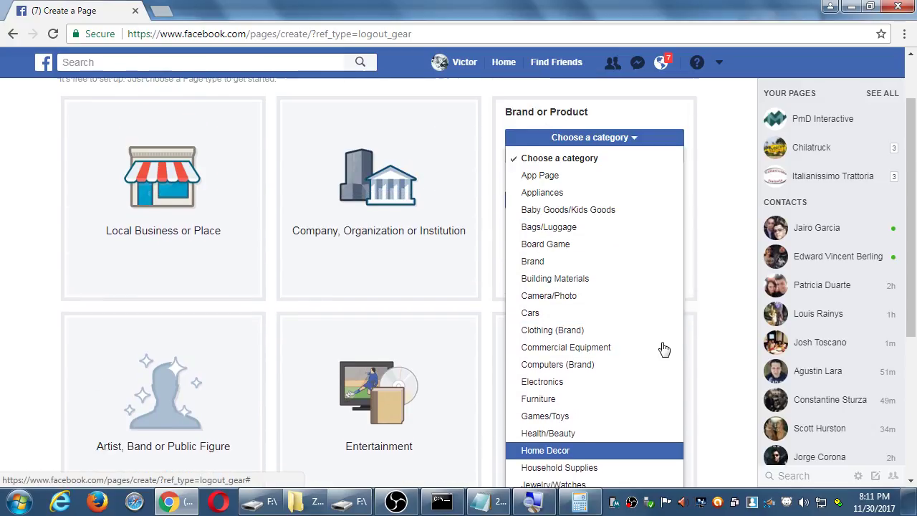
Step: Return to the Company, Organization or Institution page type and set its category to Internet Company
{"action": "left_click", "coordinate": [446, 229]}
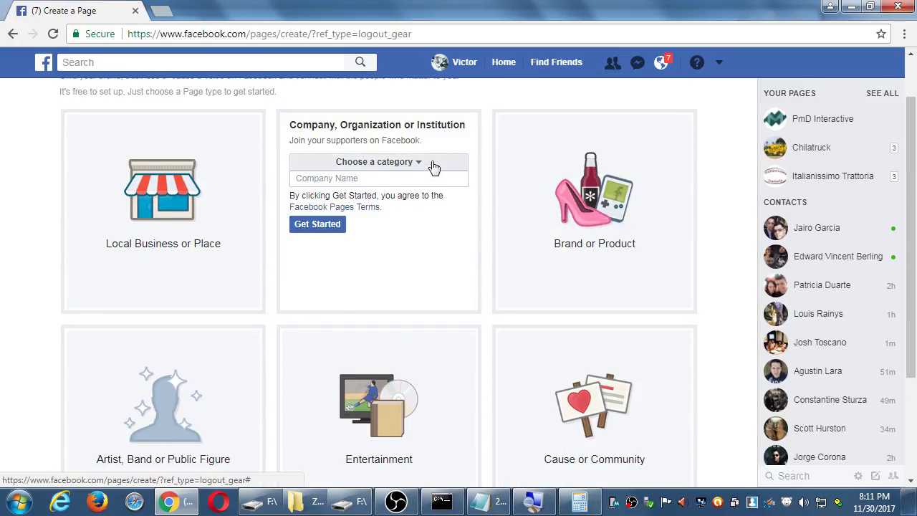
{"action": "left_click", "coordinate": [434, 164]}
{"action": "scroll", "coordinate": [384, 319], "scroll_direction": "down", "scroll_amount": 1}
{"action": "scroll", "coordinate": [380, 329], "scroll_direction": "down", "scroll_amount": 1}
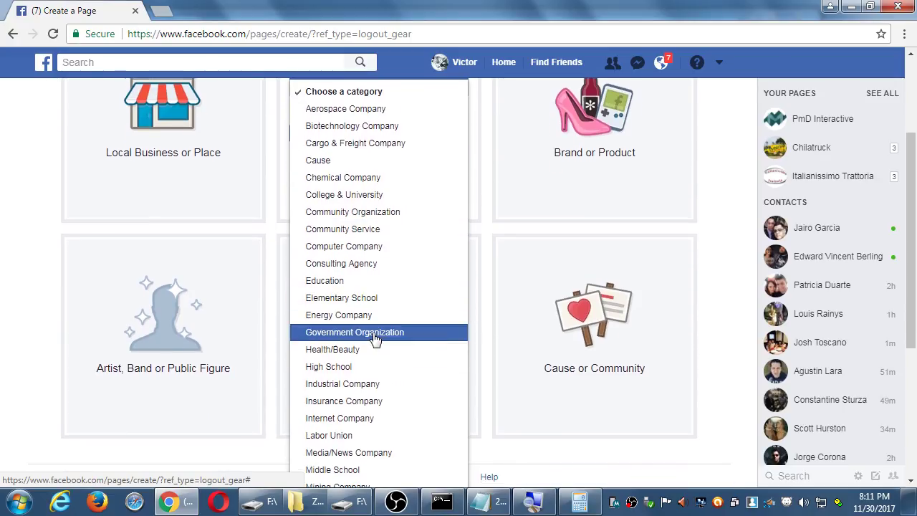
{"action": "left_click", "coordinate": [392, 417]}
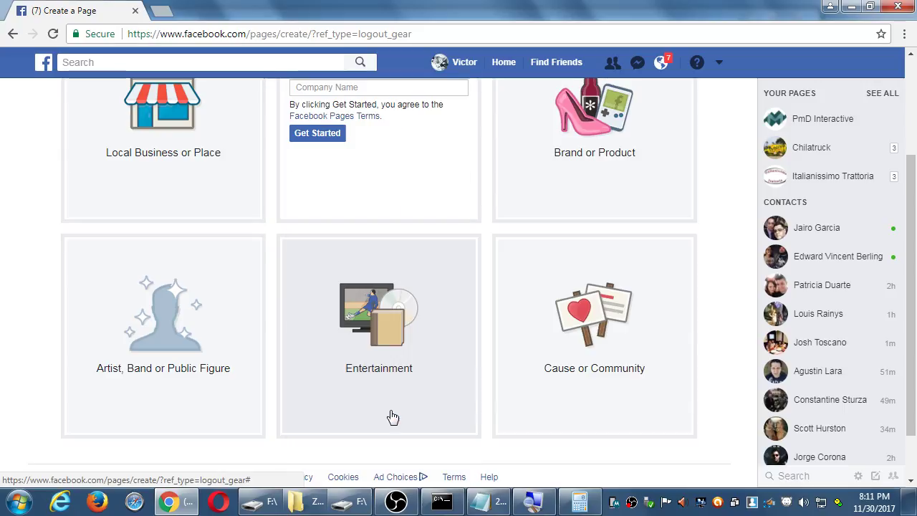
Step: Enter Victor Apps, LLC. as the Internet Company's name and create the page
{"action": "scroll", "coordinate": [408, 287], "scroll_direction": "up", "scroll_amount": 2}
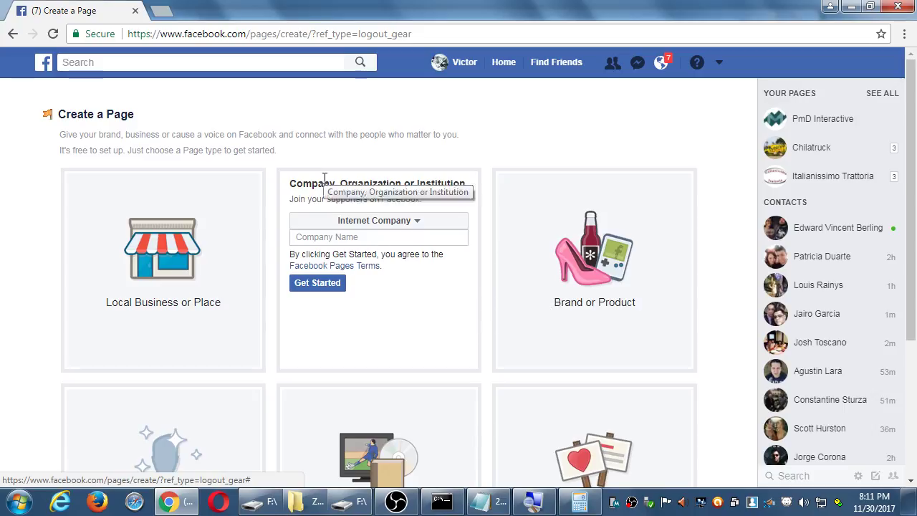
{"action": "left_click", "coordinate": [365, 236]}
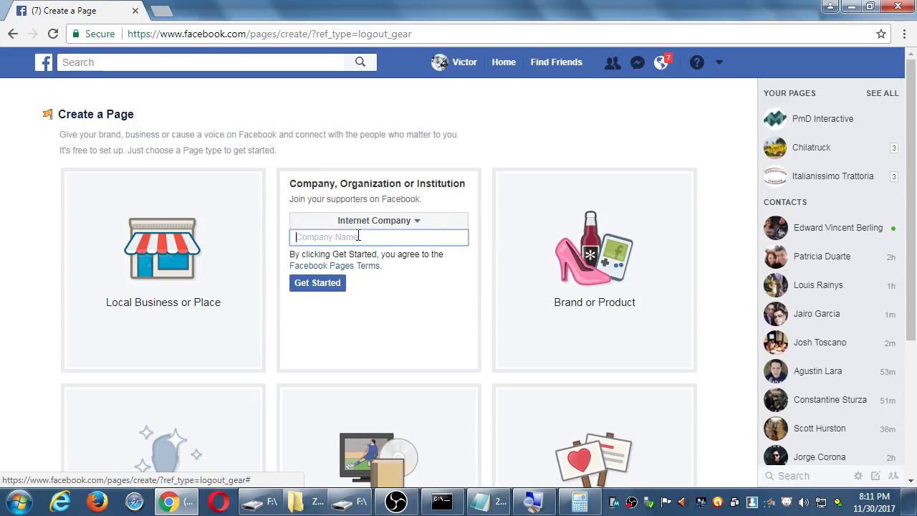
{"action": "type", "text": "Vic"}
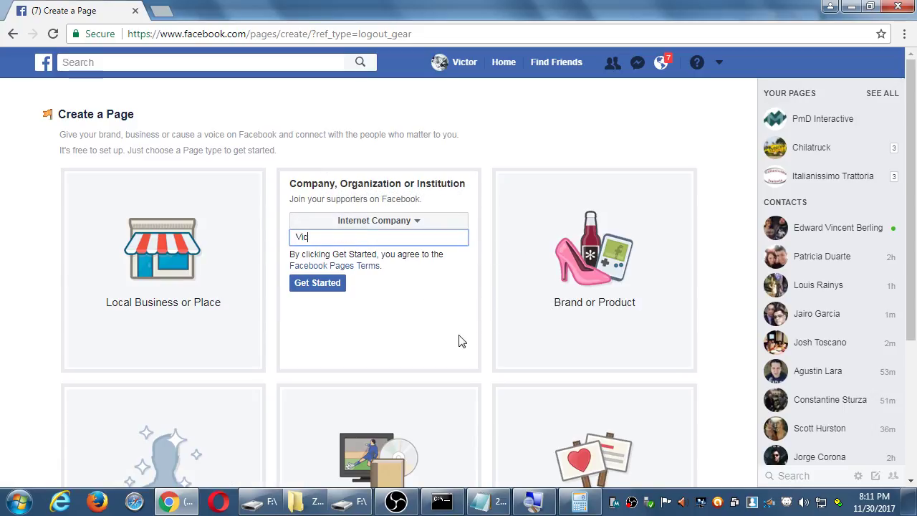
{"action": "type", "text": "tor Apps"}
{"action": "type", "text": " L"}
{"action": "type", "text": ", LLC."}
{"action": "left_click", "coordinate": [317, 283]}
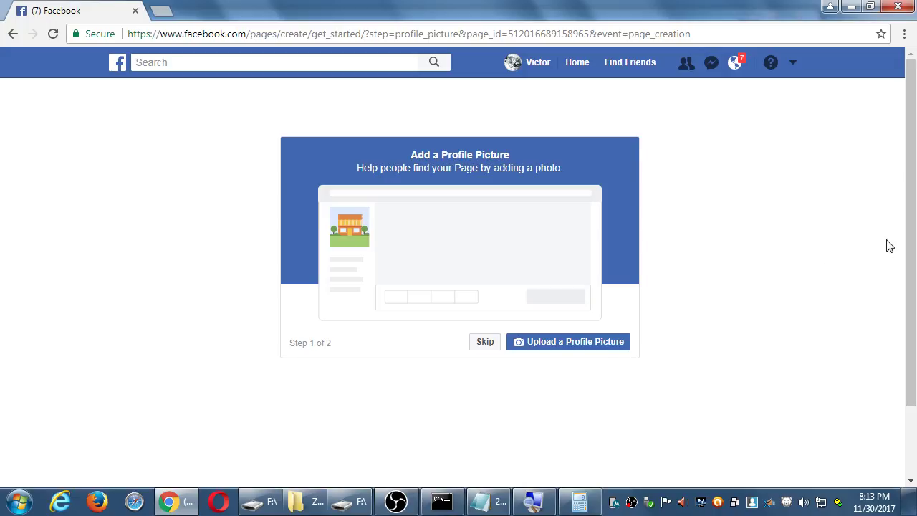
Step: Skip the profile picture and cover photo setup, and dismiss the invite-friends and first-post tips on the new page
{"action": "left_click", "coordinate": [871, 505]}
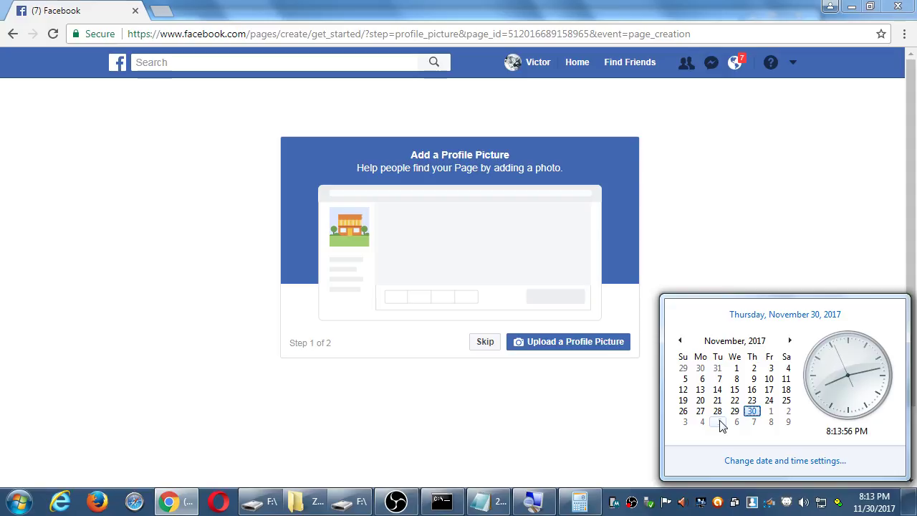
{"action": "left_click", "coordinate": [620, 436]}
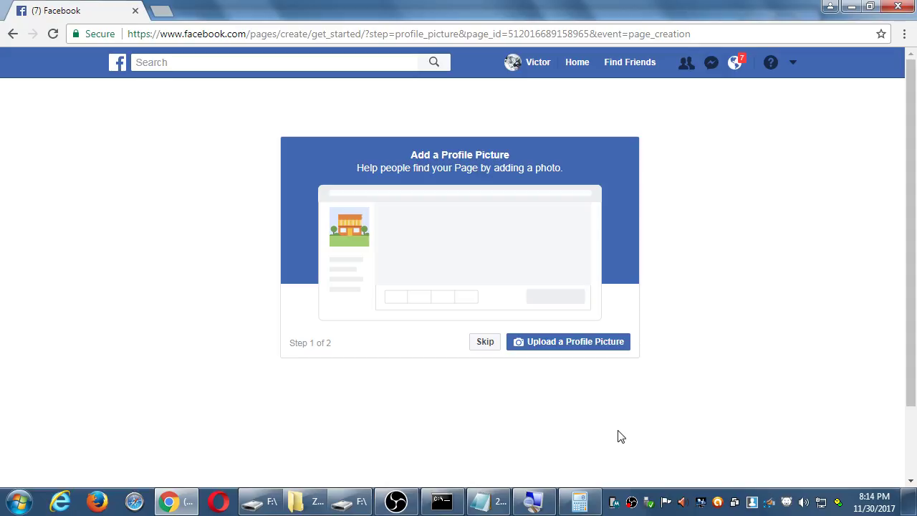
{"action": "left_click", "coordinate": [483, 348]}
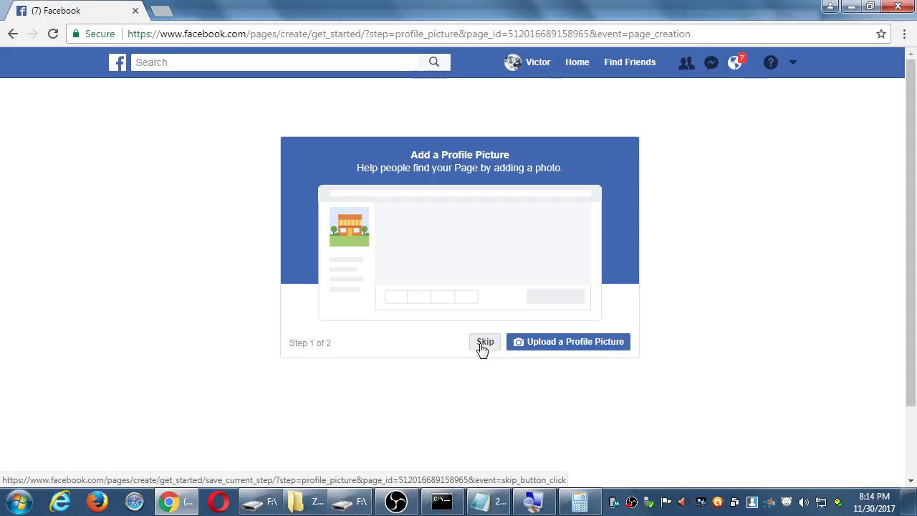
{"action": "left_click", "coordinate": [483, 348]}
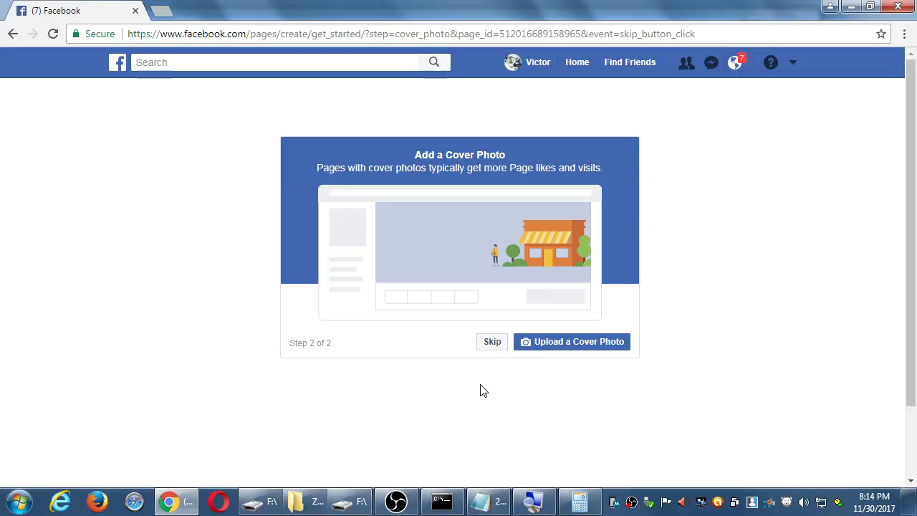
{"action": "left_click", "coordinate": [492, 344]}
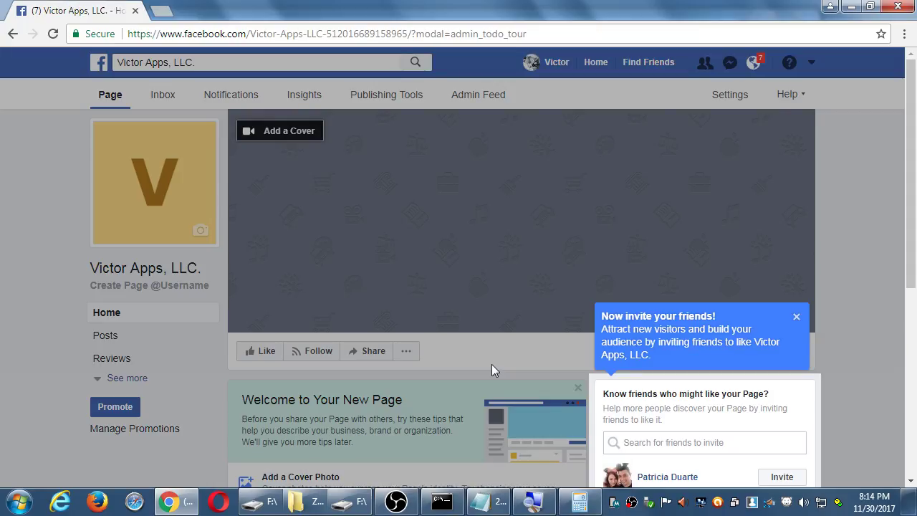
{"action": "left_click", "coordinate": [795, 316]}
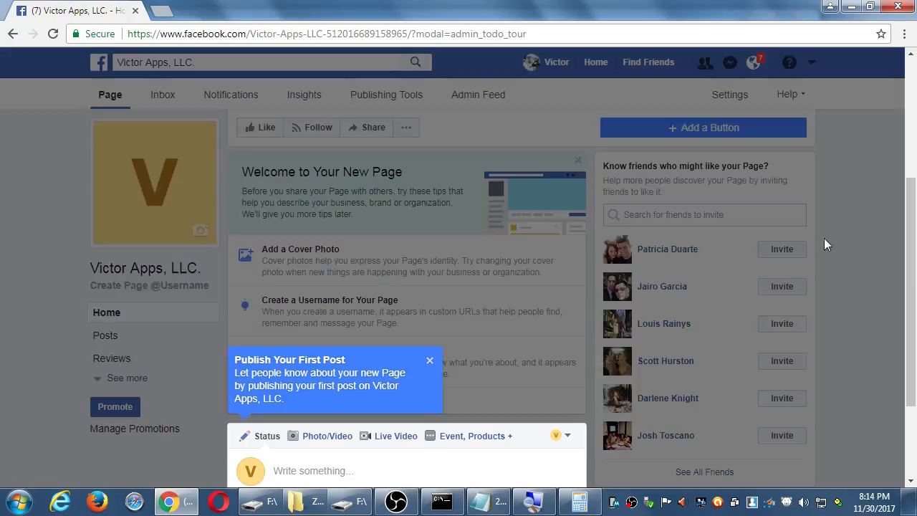
{"action": "left_click", "coordinate": [429, 360]}
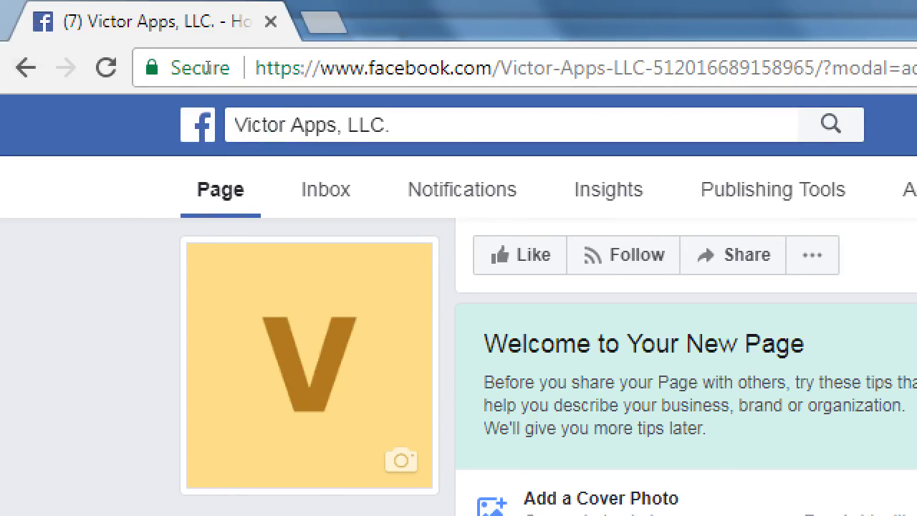
{"action": "key", "text": "/"}
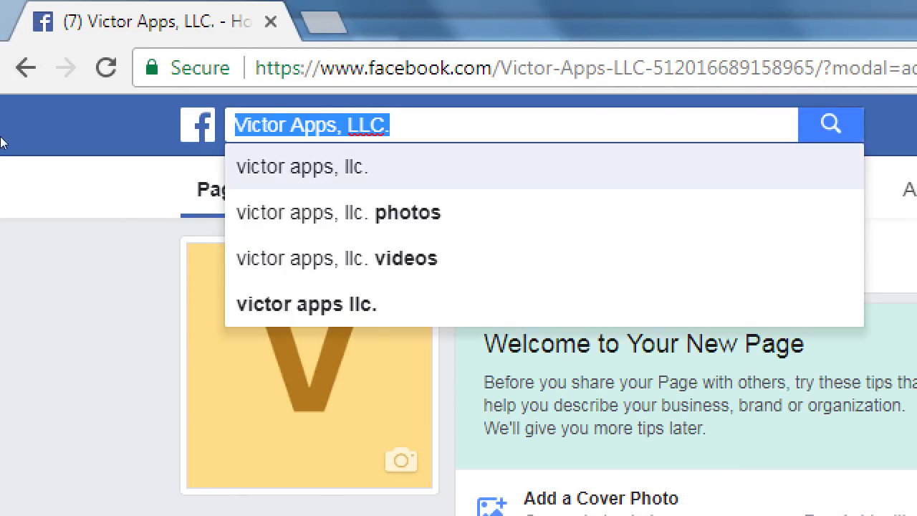
{"action": "left_click", "coordinate": [99, 106]}
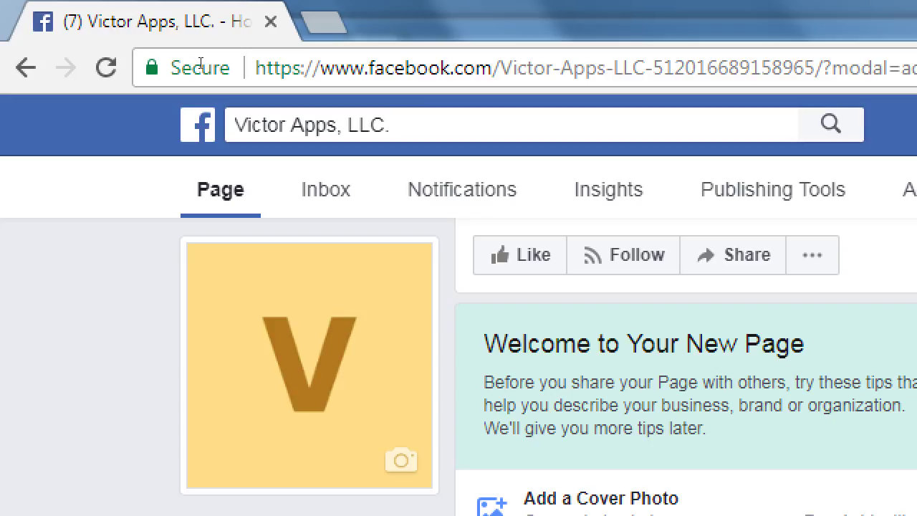
{"action": "key", "text": "/"}
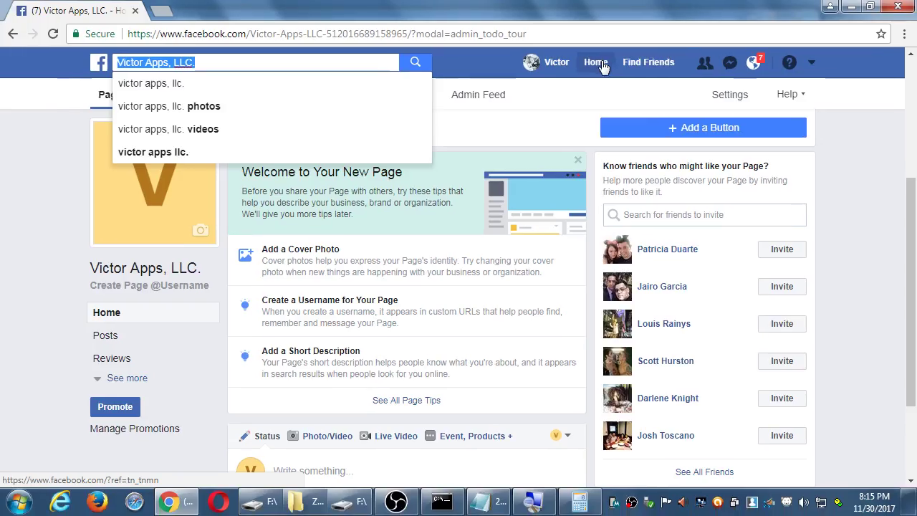
Step: Open the personal News Feed, draft a status post with placeholder text and erase it without posting
{"action": "left_click", "coordinate": [591, 129]}
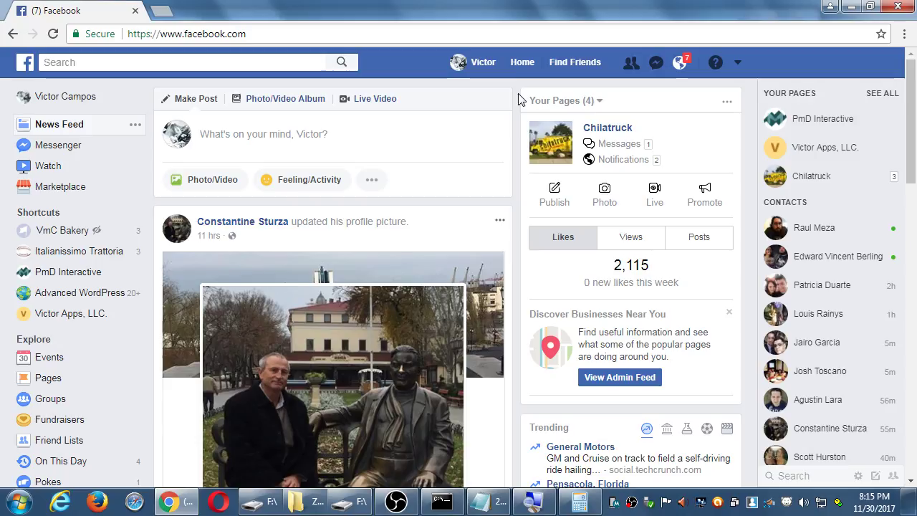
{"action": "left_click", "coordinate": [423, 130]}
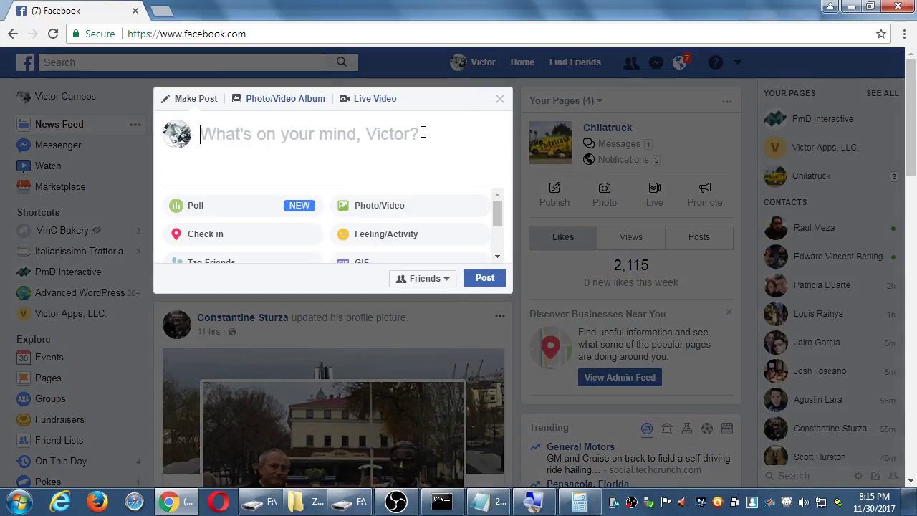
{"action": "type", "text": "jldjlkfdsjl kdsalkdsj lfdksjfdsa lkf "}
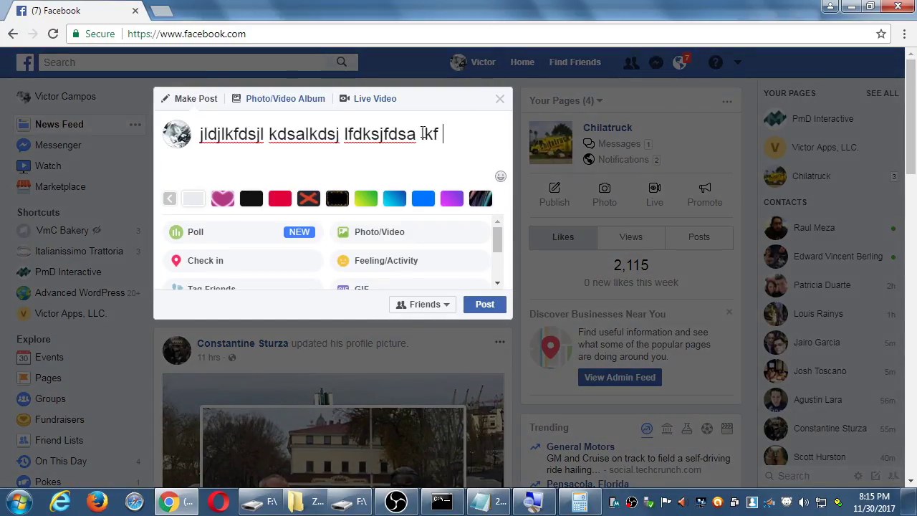
{"action": "type", "text": "jejfk sfksljf dslkfsjdldfs jlfds jlkfdsa"}
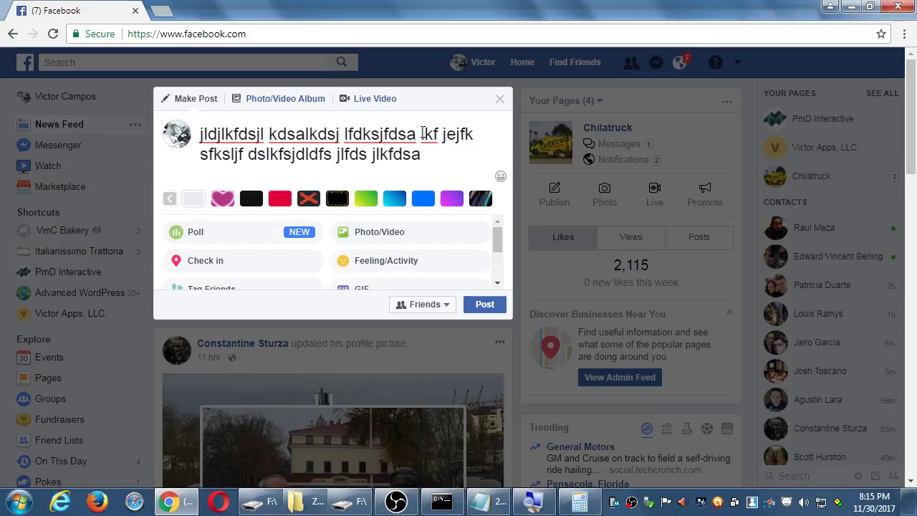
{"action": "key", "text": "ctrl+a"}
{"action": "key", "text": "BackSpace"}
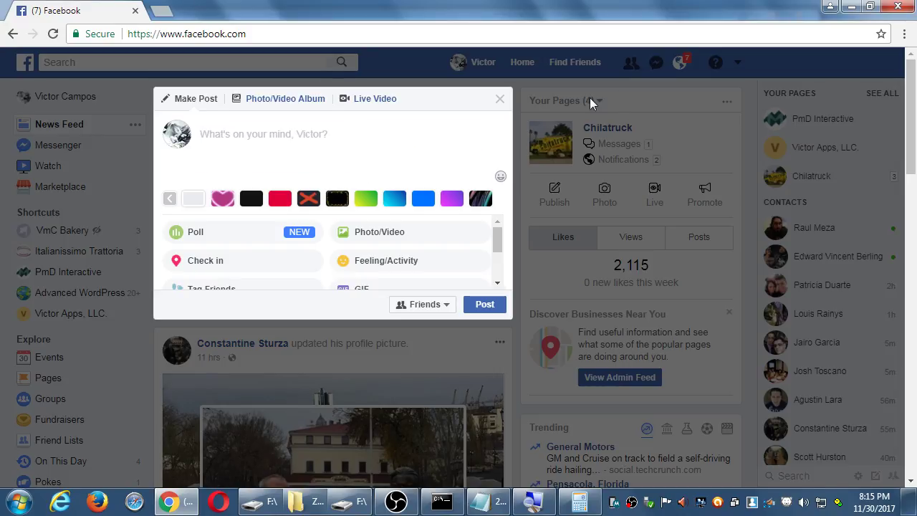
Step: Close the personal post composer and open the PmD Interactive page to view its post composer
{"action": "left_click", "coordinate": [740, 67]}
{"action": "left_click", "coordinate": [737, 63]}
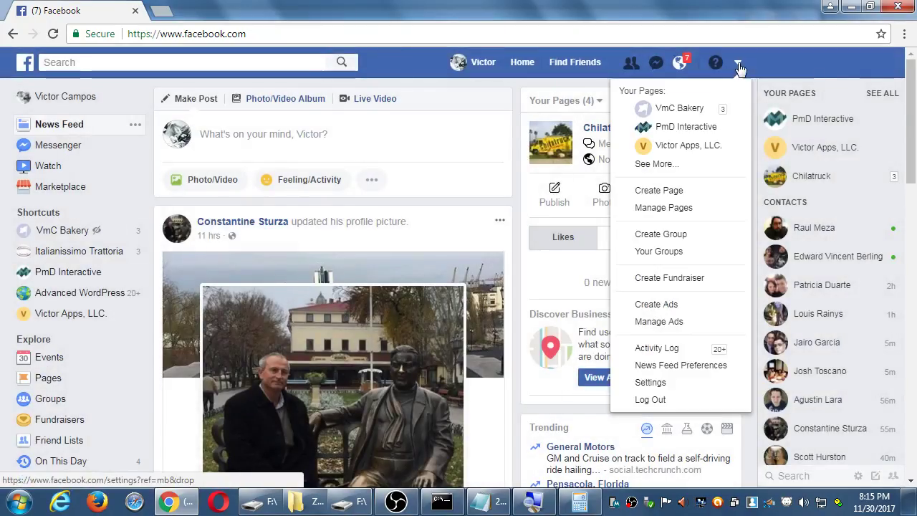
{"action": "left_click", "coordinate": [704, 134]}
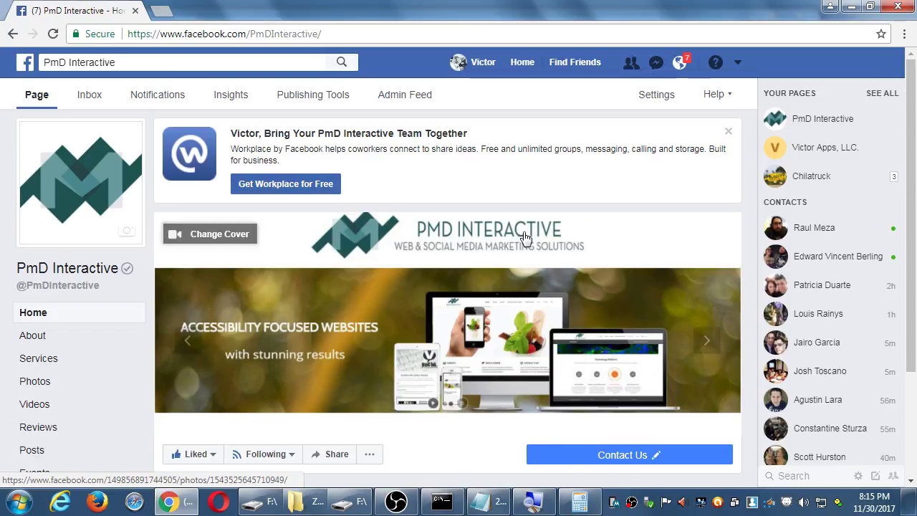
{"action": "scroll", "coordinate": [471, 272], "scroll_direction": "down", "scroll_amount": 3}
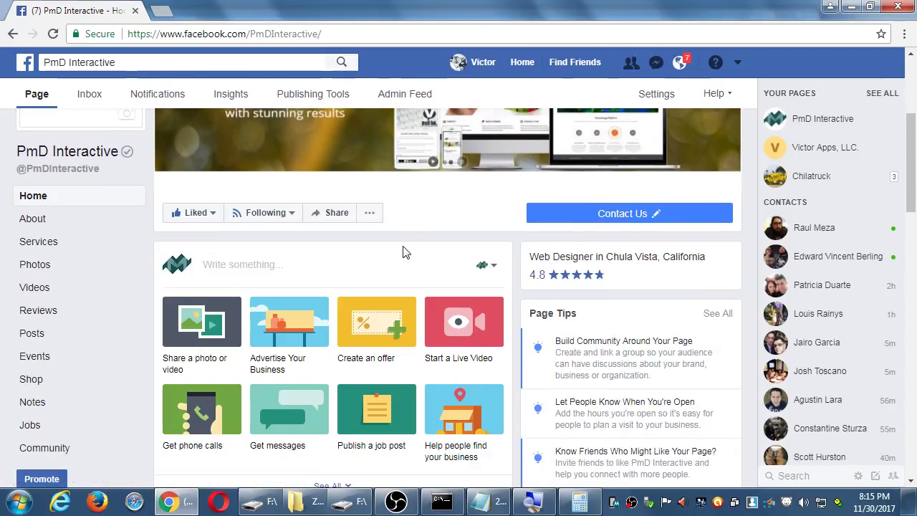
{"action": "scroll", "coordinate": [400, 260], "scroll_direction": "down", "scroll_amount": 1}
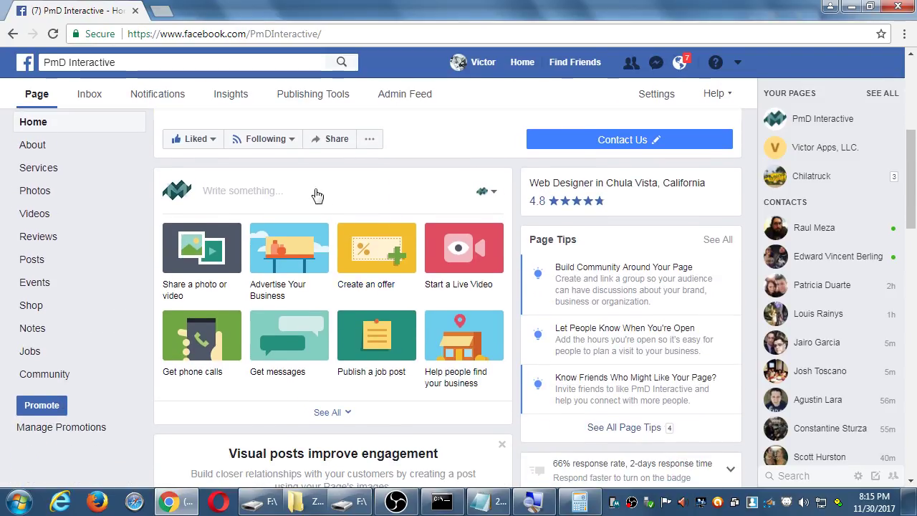
Step: Draft a placeholder post as PmD Interactive and exit without publishing it
{"action": "left_click", "coordinate": [316, 189]}
{"action": "type", "text": "idsfjoisdjkdsfjdskfljdskldsfjkl"}
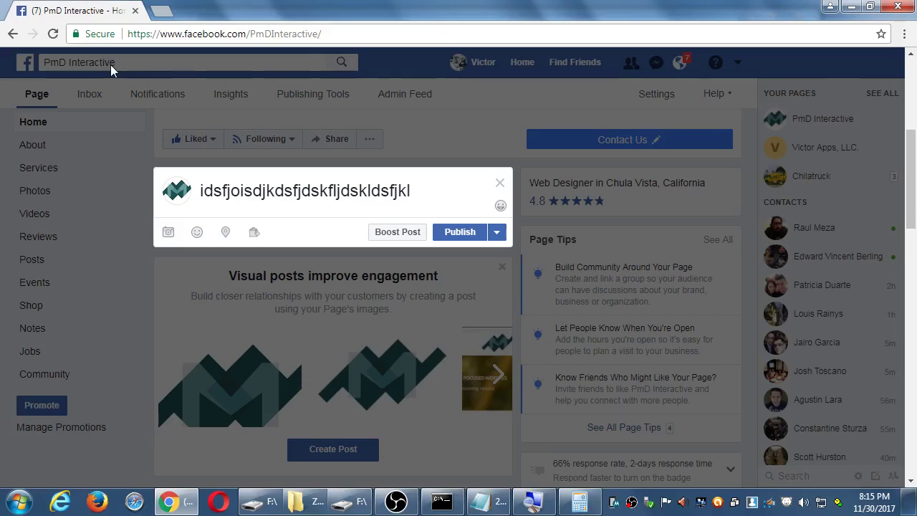
{"action": "left_click", "coordinate": [891, 95]}
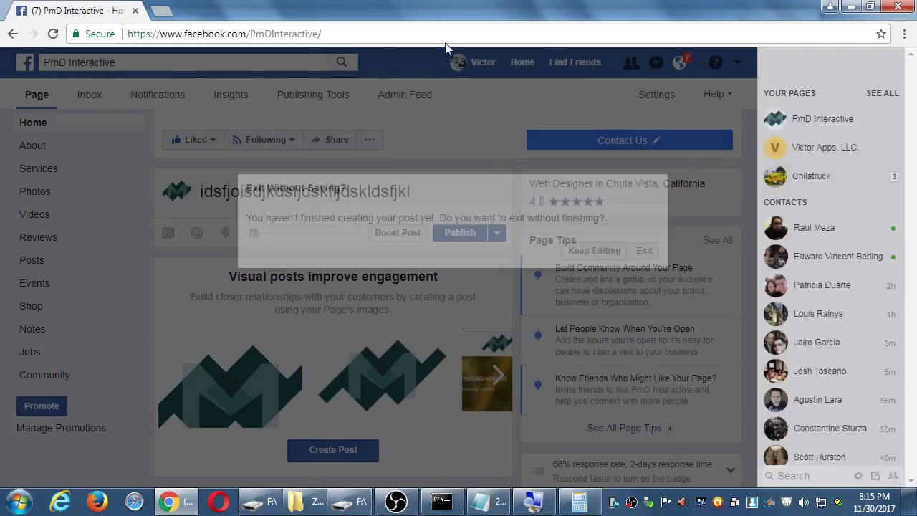
{"action": "left_click", "coordinate": [639, 252]}
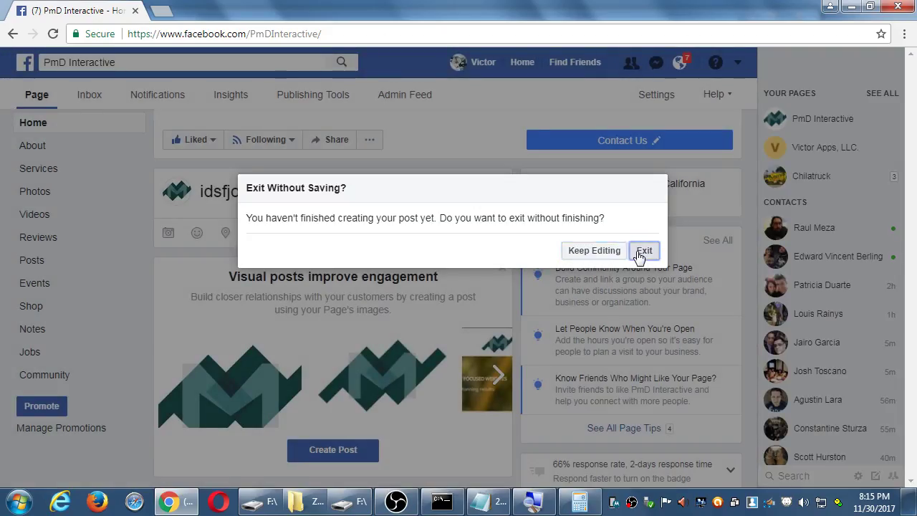
Step: Show the full list of managed pages and open the Victor Apps, LLC. page from it
{"action": "left_click", "coordinate": [736, 63]}
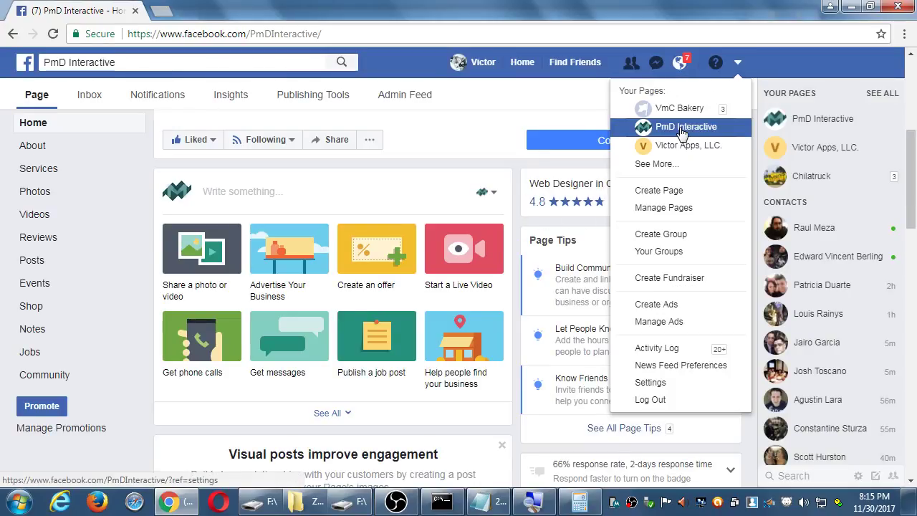
{"action": "left_click", "coordinate": [738, 65]}
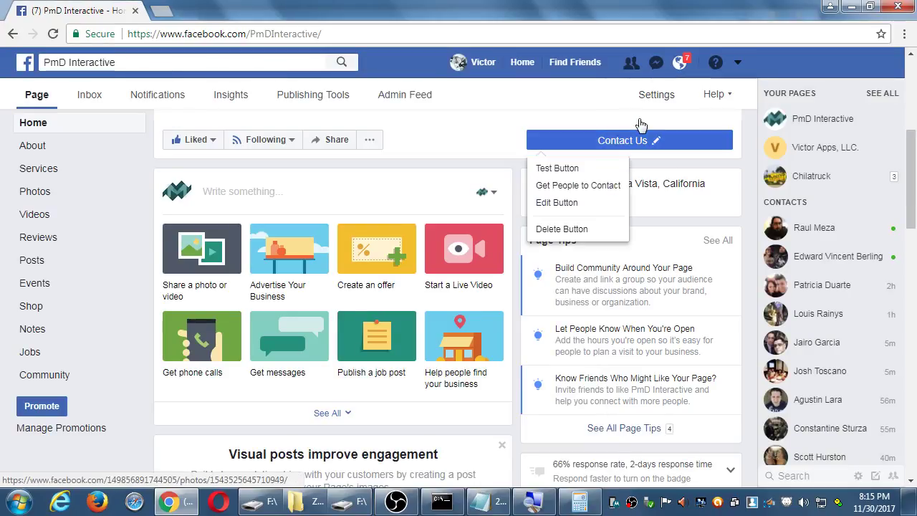
{"action": "left_click", "coordinate": [739, 65]}
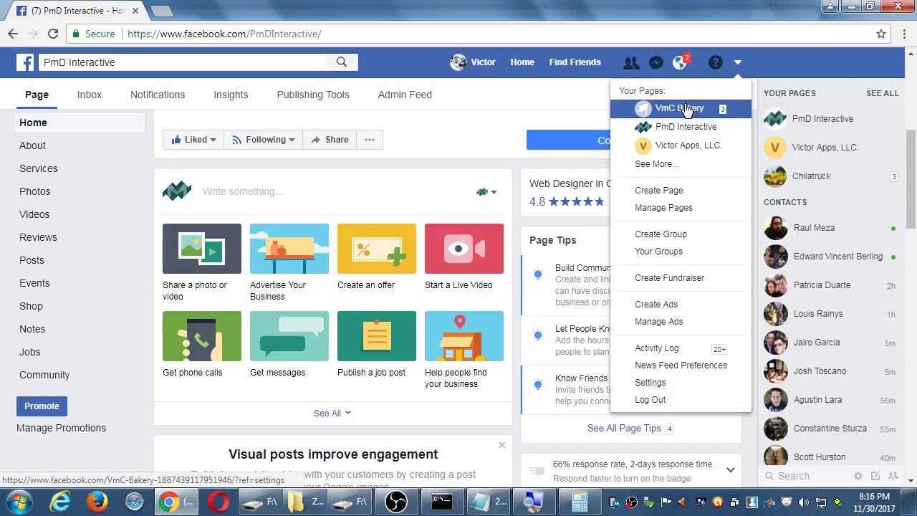
{"action": "left_click", "coordinate": [663, 167]}
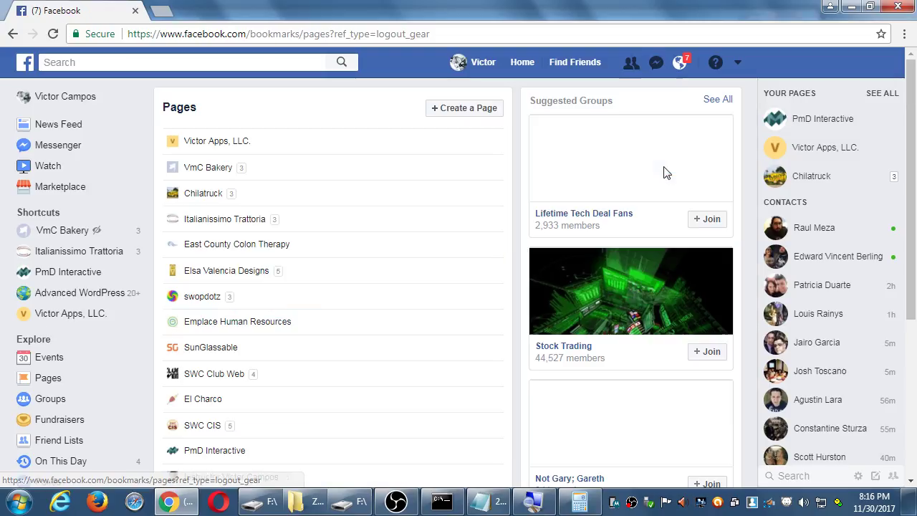
{"action": "left_click", "coordinate": [230, 141]}
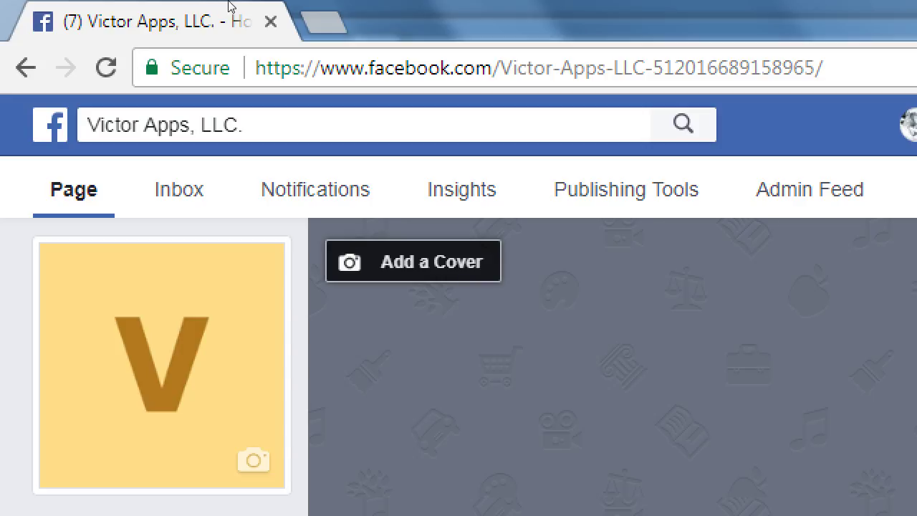
Step: Replace the page name and ID in the Victor Apps, LLC. page's web address with victorsapps
{"action": "key", "text": "ctrl+l"}
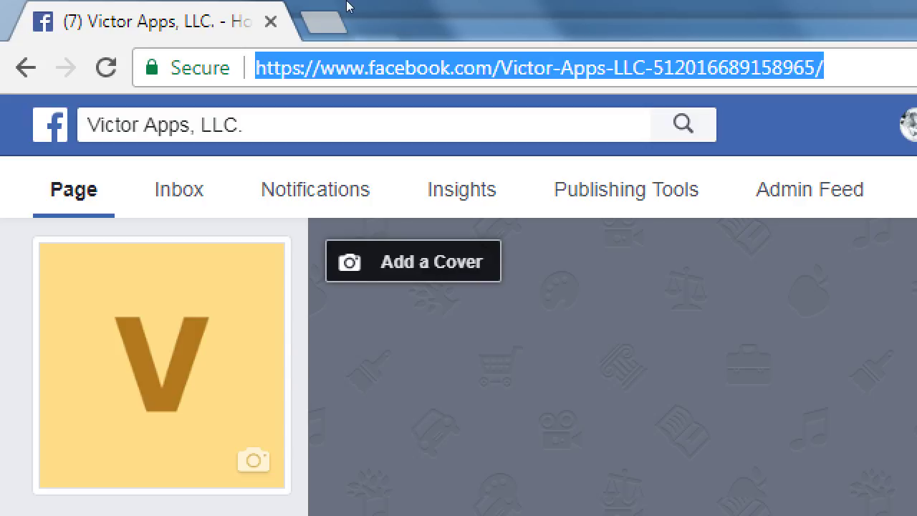
{"action": "key", "text": "End"}
{"action": "key", "text": "ctrl+shift+Left"}
{"action": "key", "text": "ctrl+shift+Left"}
{"action": "key", "text": "ctrl+shift+Left"}
{"action": "key", "text": "ctrl+shift+Left"}
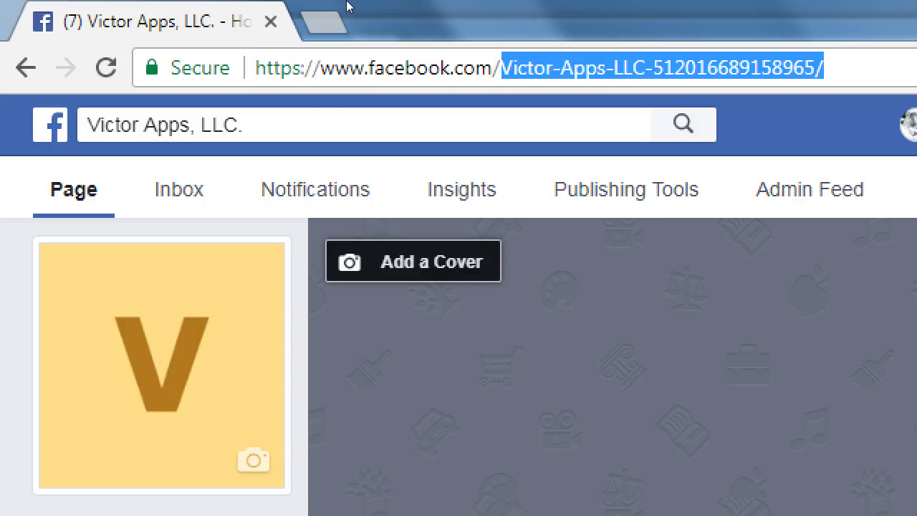
{"action": "type", "text": "victorsbapps"}
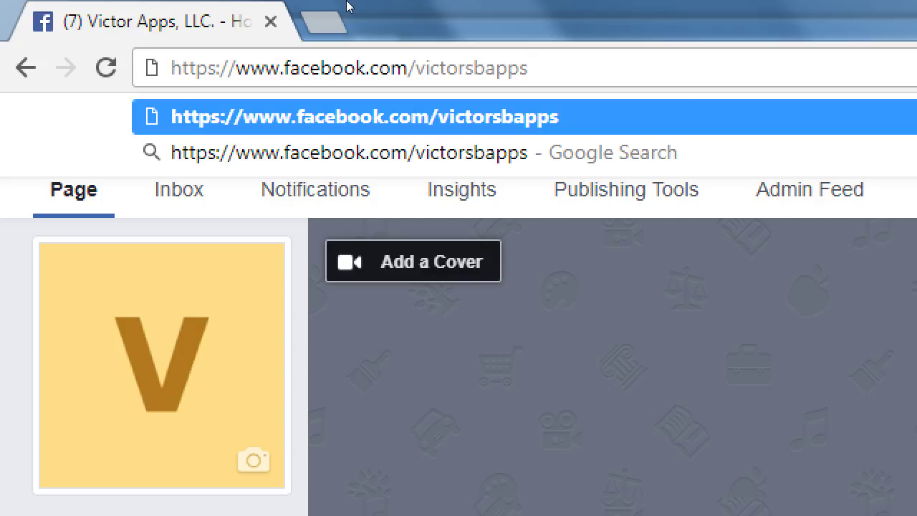
{"action": "key", "text": "Left"}
{"action": "key", "text": "Left"}
{"action": "key", "text": "Left"}
{"action": "key", "text": "Left"}
{"action": "key", "text": "BackSpace"}
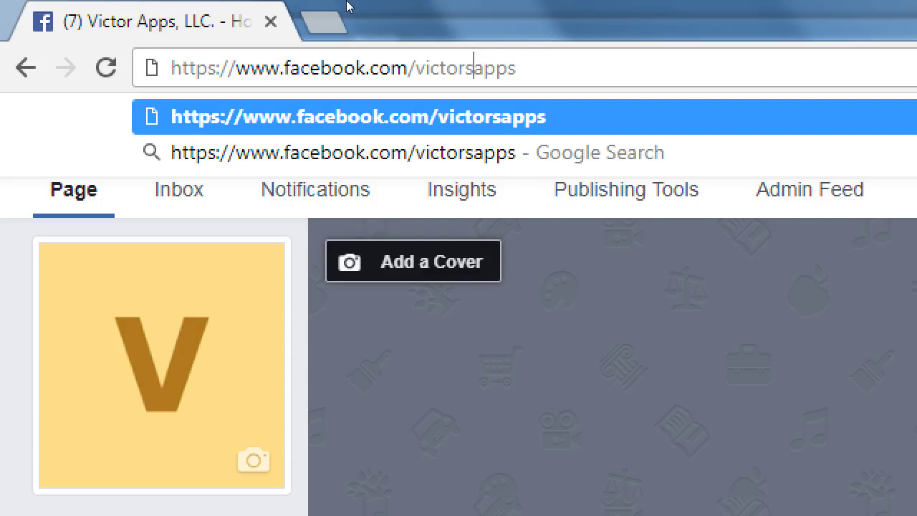
Step: Undo the edits to the Victor Apps, LLC. page's web address
{"action": "type", "text": "b"}
{"action": "key", "text": "ctrl+z"}
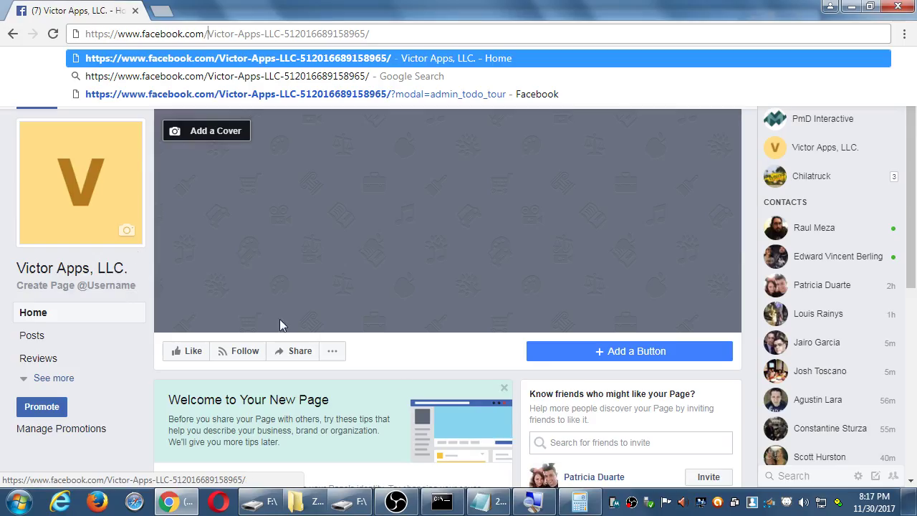
Step: Switch to the Notepad notes and add the line "For all social media you wish you market on," after a blank line
{"action": "left_click", "coordinate": [482, 506]}
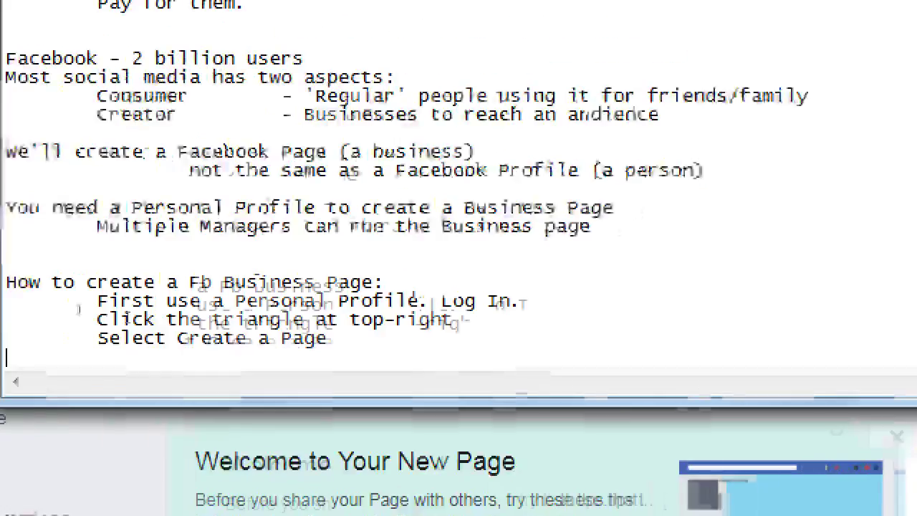
{"action": "key", "text": "Return"}
{"action": "type", "text": "F"}
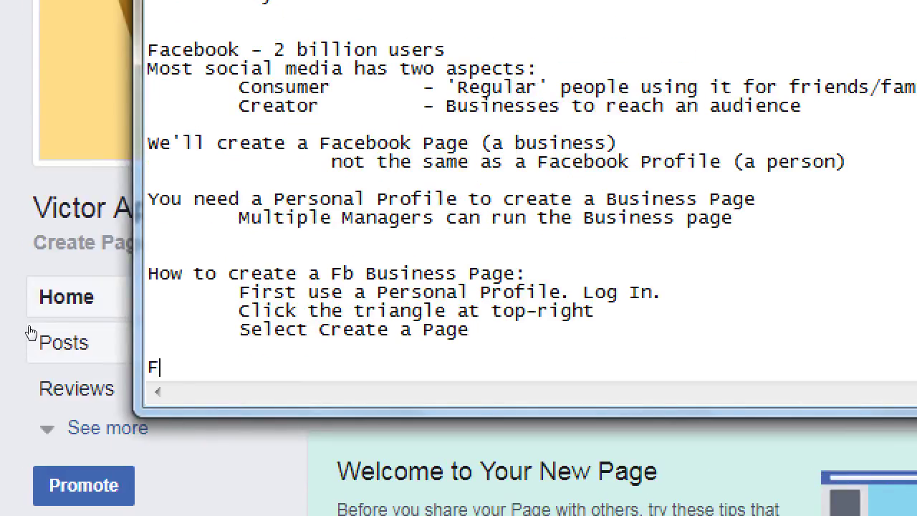
{"action": "type", "text": "or all social me"}
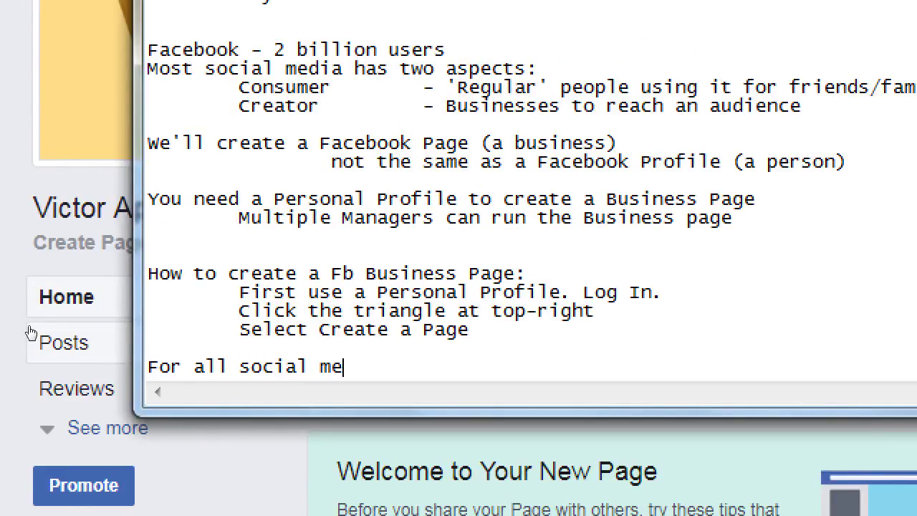
{"action": "type", "text": "dia you wish "}
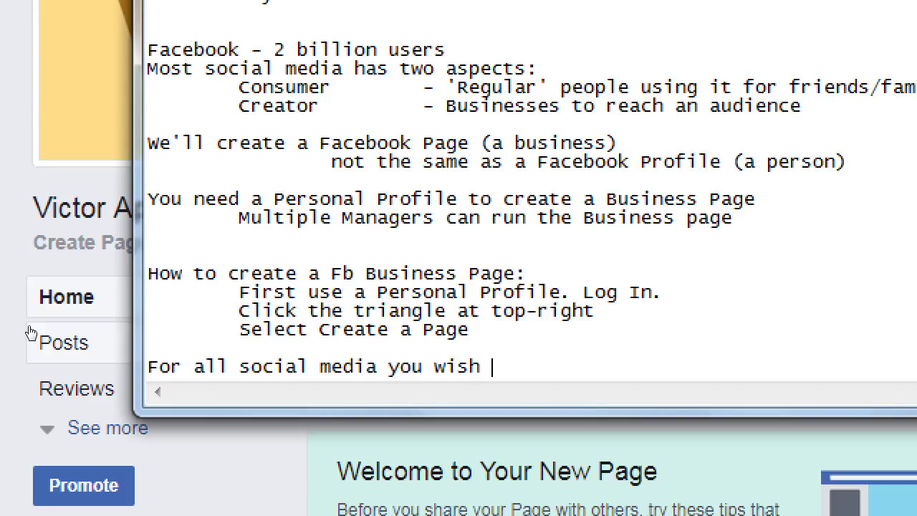
{"action": "type", "text": "you maer"}
{"action": "key", "text": "BackSpace"}
{"action": "key", "text": "BackSpace"}
{"action": "type", "text": "r"}
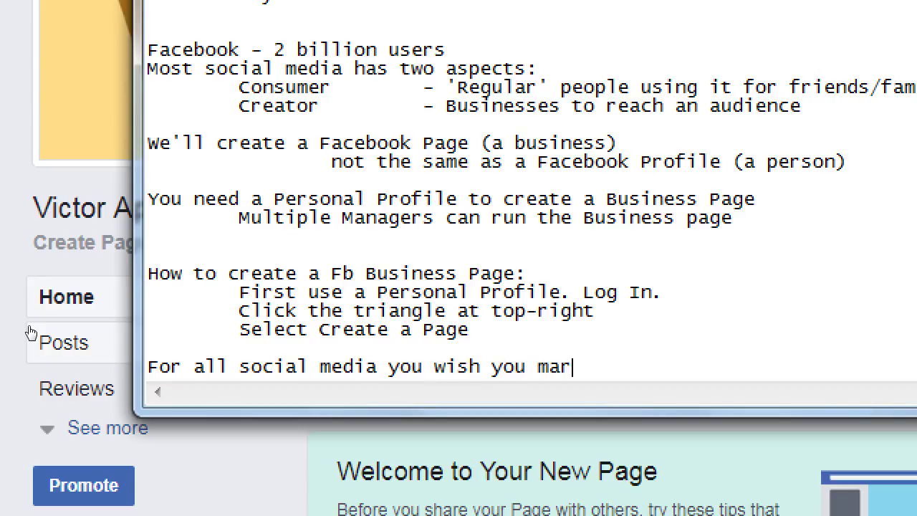
{"action": "type", "text": "ket on,"}
Step: Add the indented line "at LEAST claim your name" under the social media note and highlight it briefly
{"action": "key", "text": "Return"}
{"action": "key", "text": "Tab"}
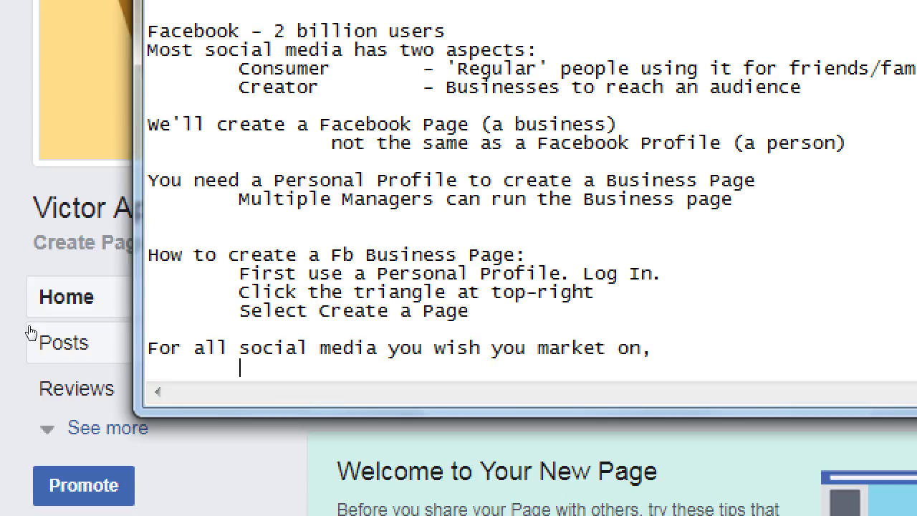
{"action": "type", "text": "at LEAST clami"}
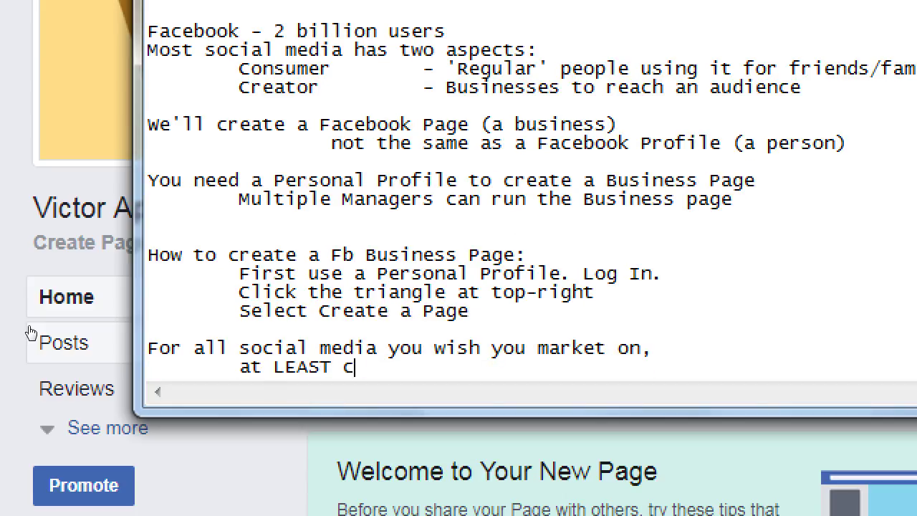
{"action": "key", "text": "BackSpace"}
{"action": "key", "text": "BackSpace"}
{"action": "type", "text": "im your name"}
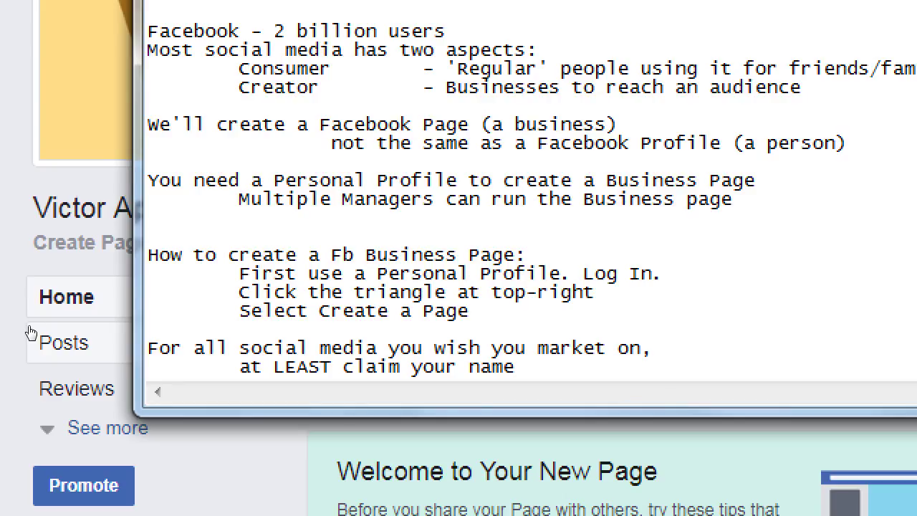
{"action": "key", "text": "shift+Home"}
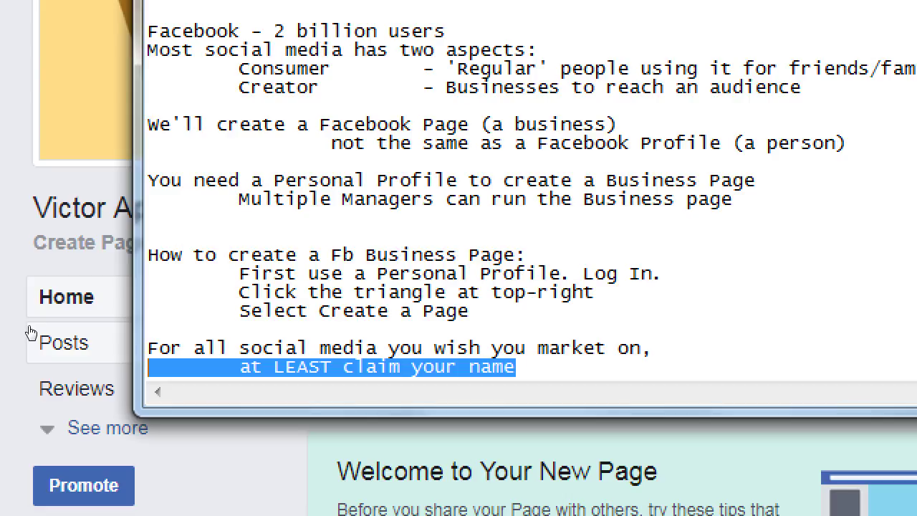
{"action": "key", "text": "End"}
Step: Add a doubly indented line listing the platforms: "(Facebook, Twitter, YouTube, Instagram, Pinterest)"
{"action": "key", "text": "Return"}
{"action": "key", "text": "Tab"}
{"action": "key", "text": "Tab"}
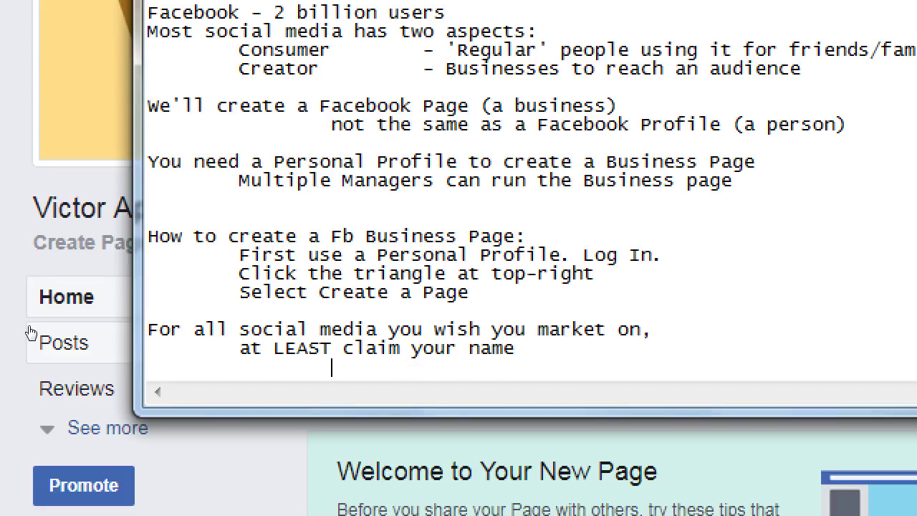
{"action": "type", "text": "(Facebook"}
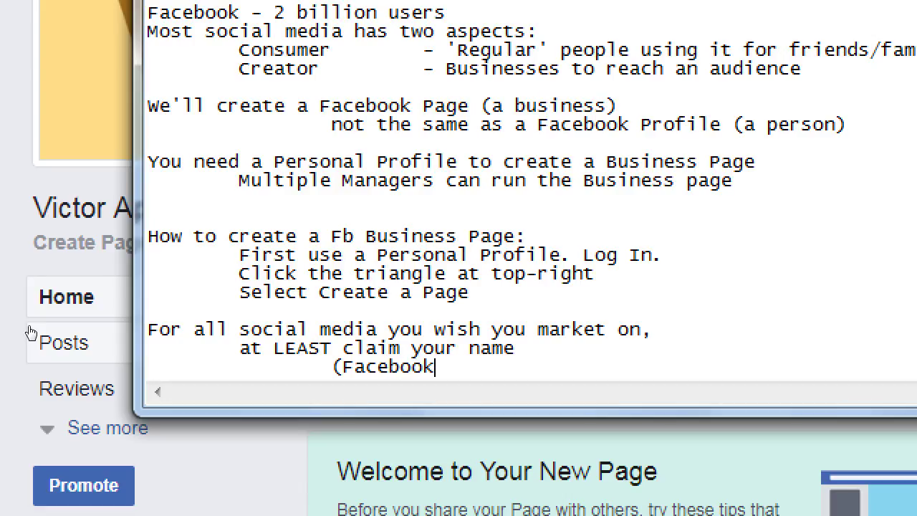
{"action": "type", "text": ", Twitter"}
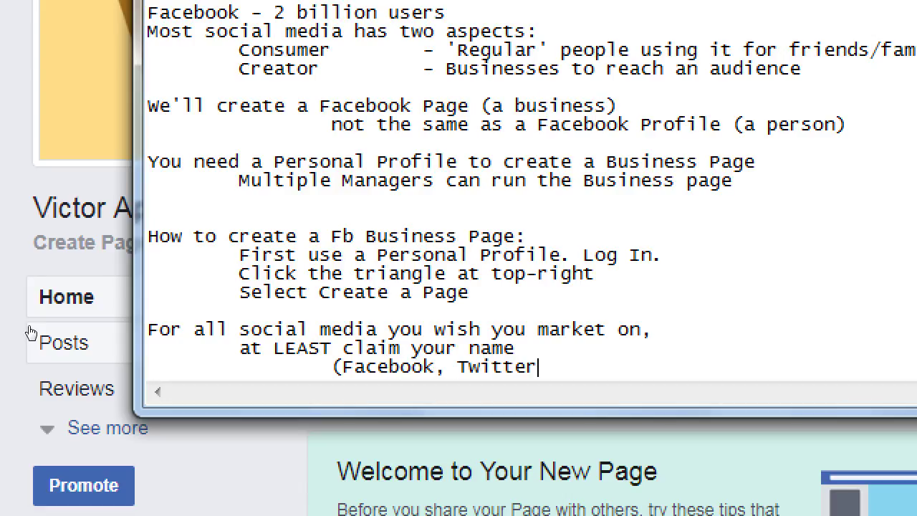
{"action": "type", "text": ", YouTube"}
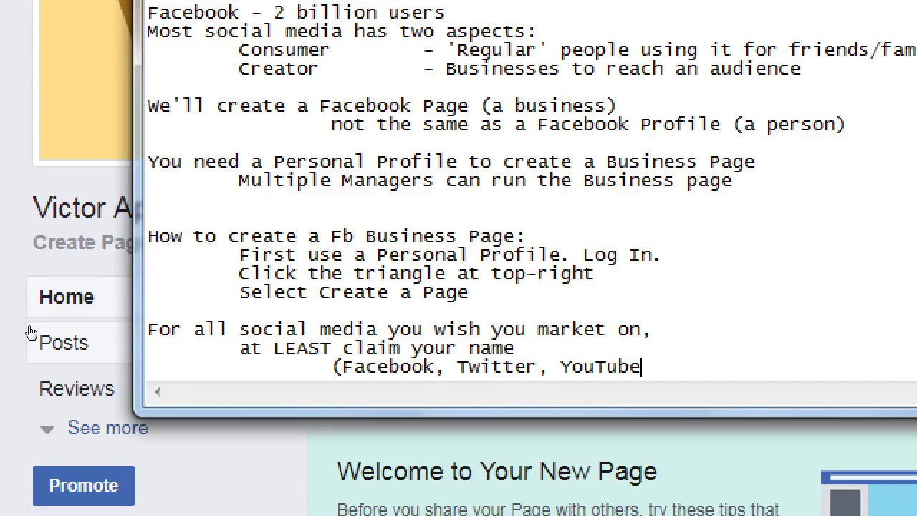
{"action": "type", "text": ", Instagra"}
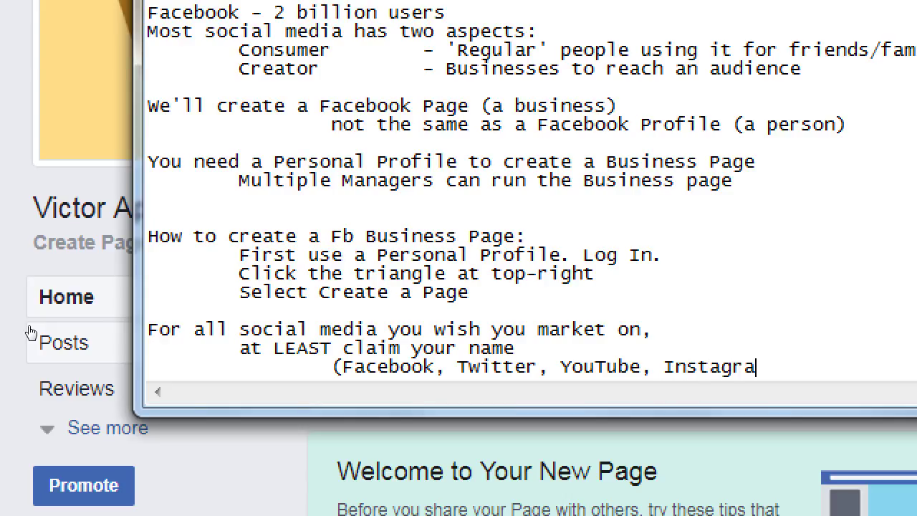
{"action": "type", "text": "m, Pintere"}
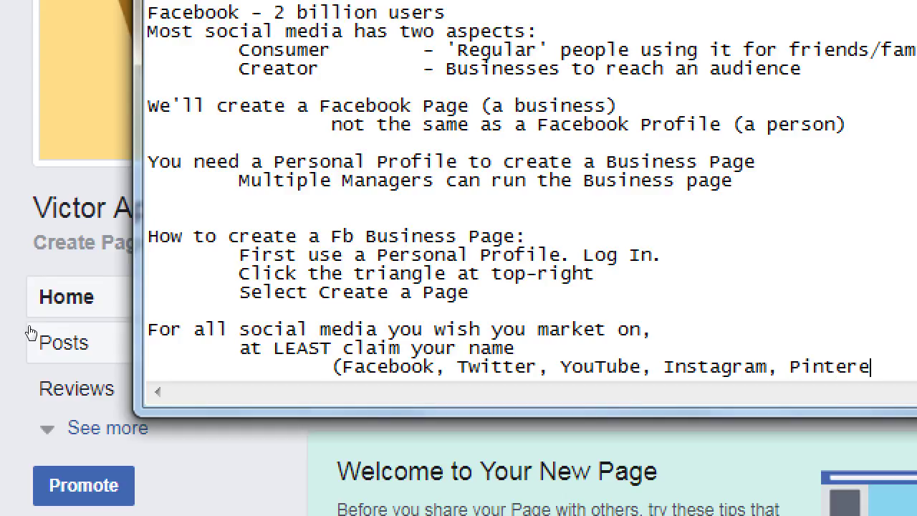
{"action": "type", "text": "st)"}
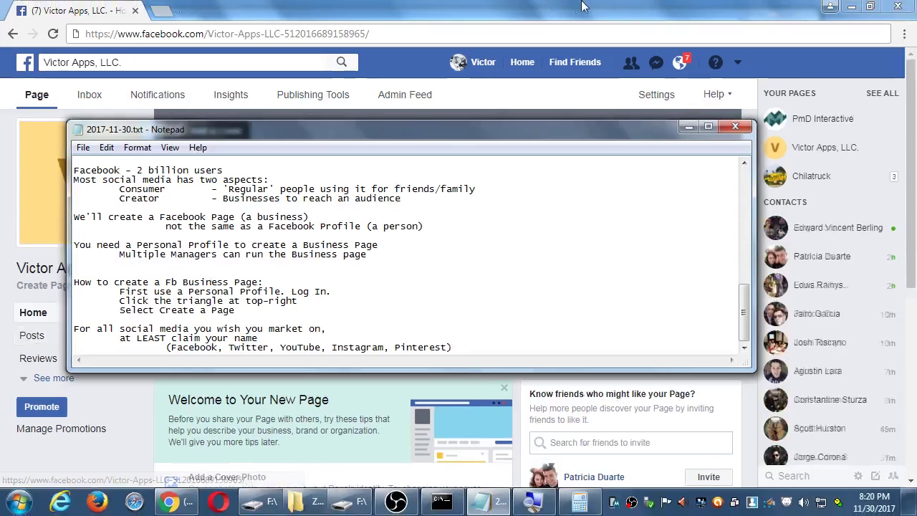
Step: Show the Facebook page briefly, return to the notes and add the indented line "Try to have it the same on all platforms"
{"action": "key", "text": "alt+Tab"}
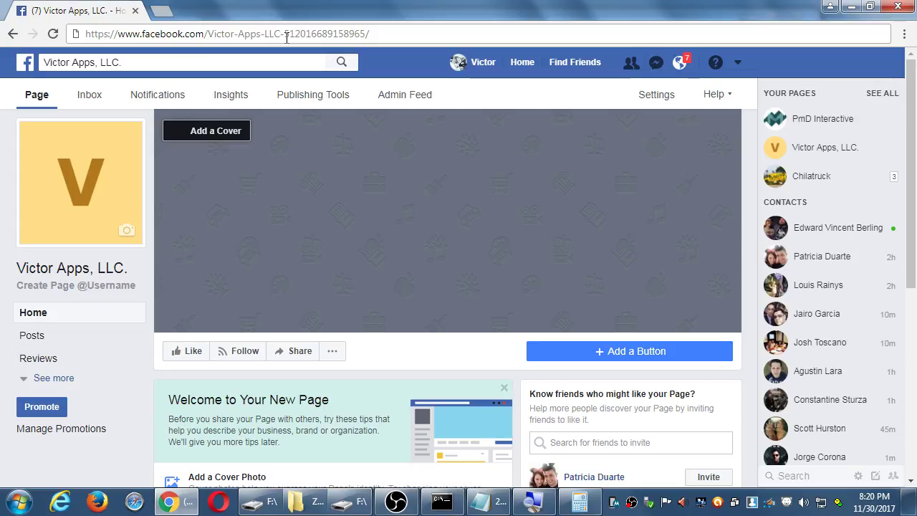
{"action": "left_click", "coordinate": [486, 490]}
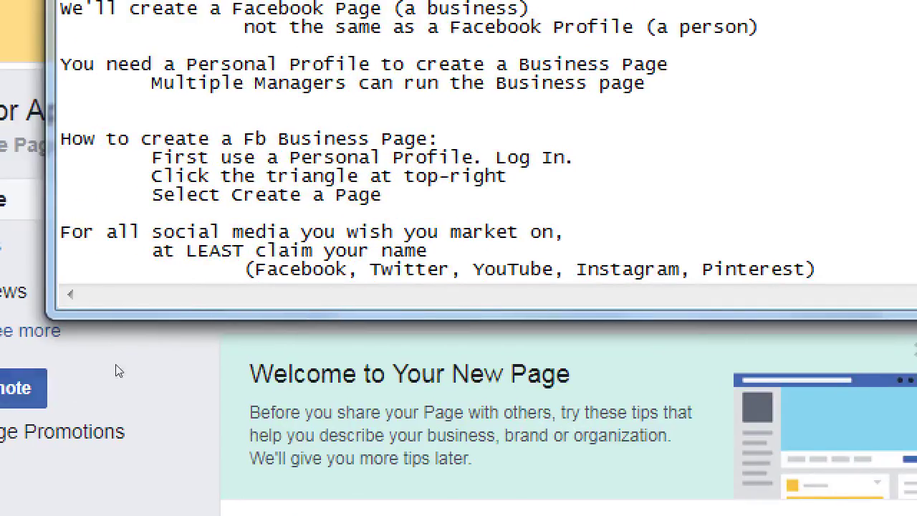
{"action": "key", "text": "Return"}
{"action": "key", "text": "Tab"}
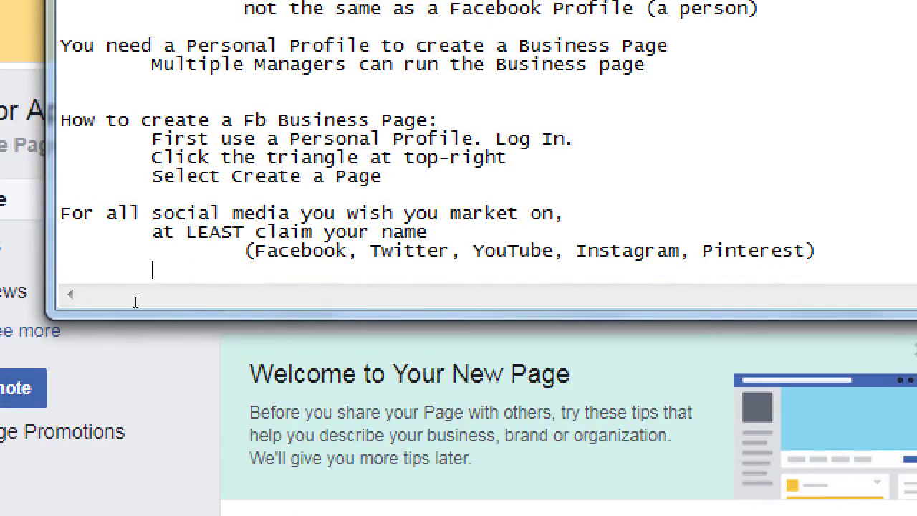
{"action": "type", "text": "Try to have it the a"}
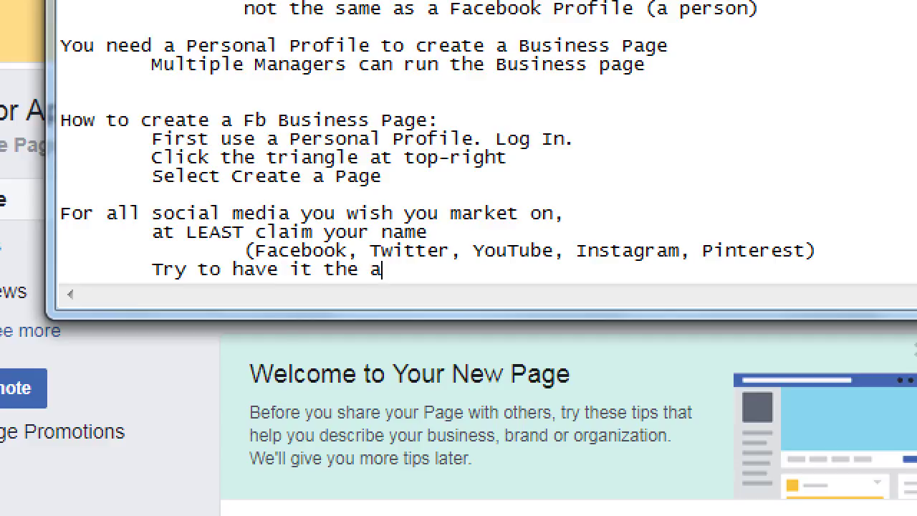
{"action": "key", "text": "BackSpace"}
{"action": "type", "text": "same on alol p"}
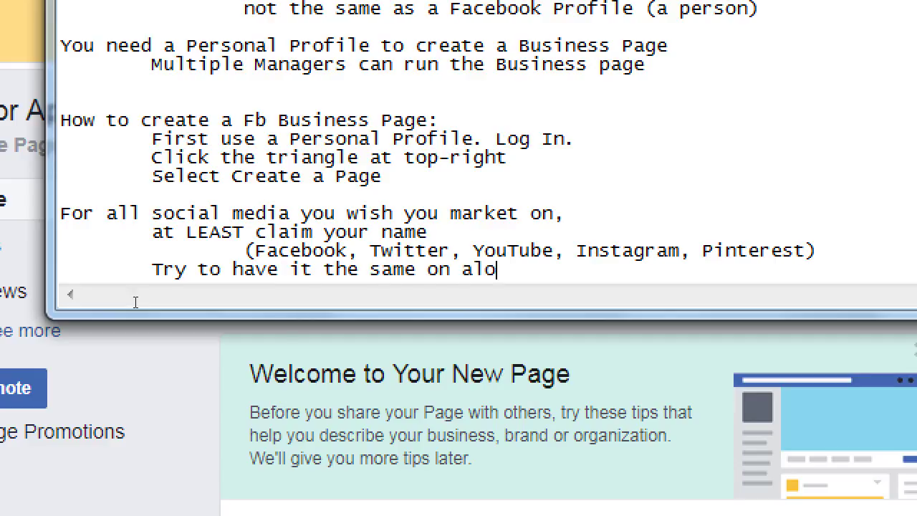
{"action": "key", "text": "BackSpace"}
{"action": "key", "text": "BackSpace"}
{"action": "key", "text": "BackSpace"}
{"action": "key", "text": "BackSpace"}
{"action": "type", "text": "l platforms"}
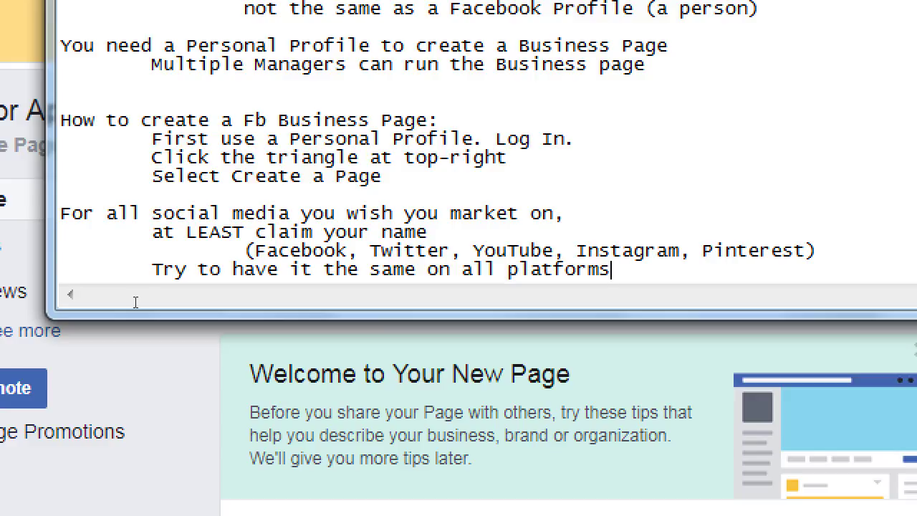
Step: Add an indented example line reading "Ex: facebook.com/victorsapps" and highlight the address briefly
{"action": "key", "text": "Return"}
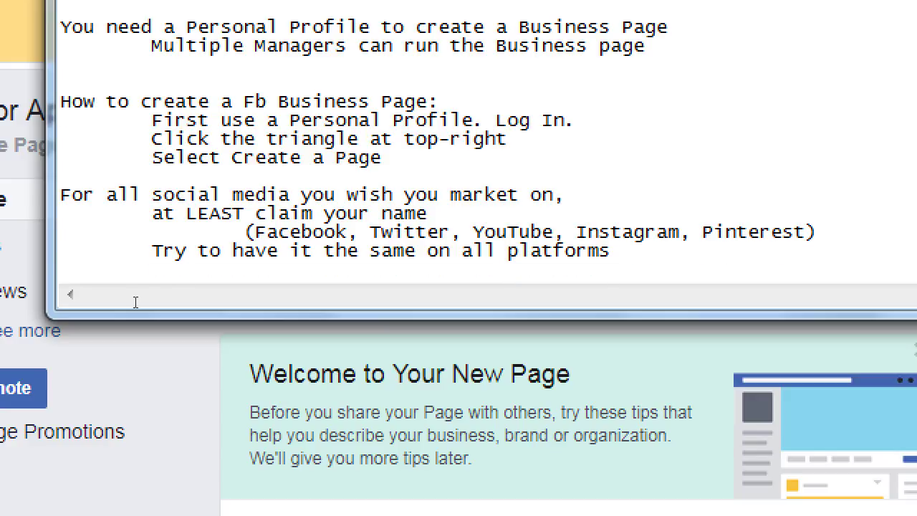
{"action": "key", "text": "Tab"}
{"action": "type", "text": "Ez"}
{"action": "key", "text": "BackSpace"}
{"action": "type", "text": "x:  facebook.com"}
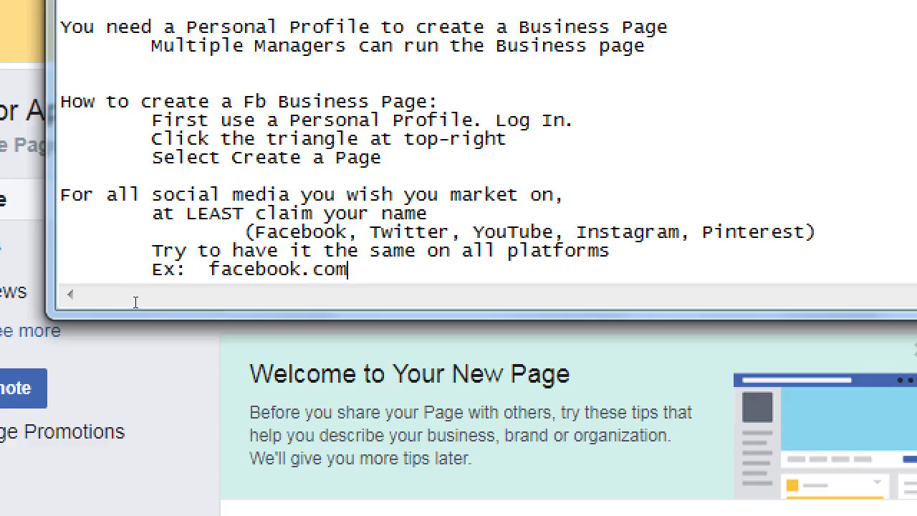
{"action": "type", "text": "/victor"}
{"action": "key", "text": "BackSpace"}
{"action": "type", "text": "orsapps"}
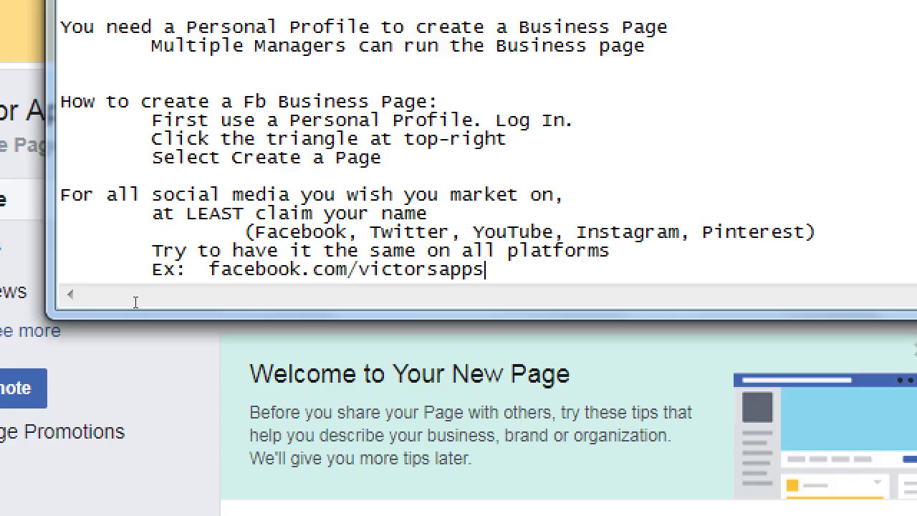
{"action": "key", "text": "ctrl+shift+Left"}
{"action": "key", "text": "ctrl+shift+Left"}
{"action": "key", "text": "ctrl+shift+Left"}
{"action": "key", "text": "ctrl+shift+Left"}
{"action": "key", "text": "ctrl+shift+Left"}
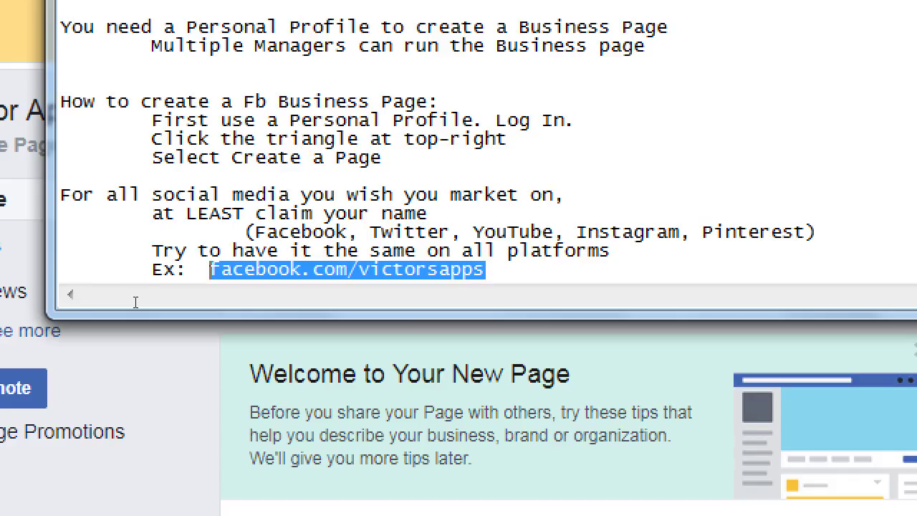
{"action": "key", "text": "End"}
Step: Add twitter.com/victors_apps as a second example address on the same line and highlight it briefly
{"action": "type", "text": "t2wi"}
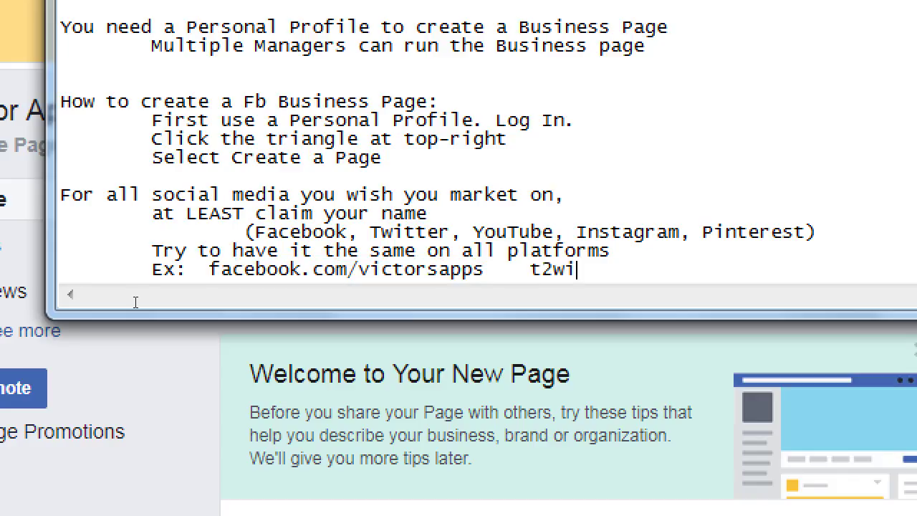
{"action": "key", "text": "BackSpace"}
{"action": "key", "text": "BackSpace"}
{"action": "key", "text": "BackSpace"}
{"action": "type", "text": "witter.com/vc"}
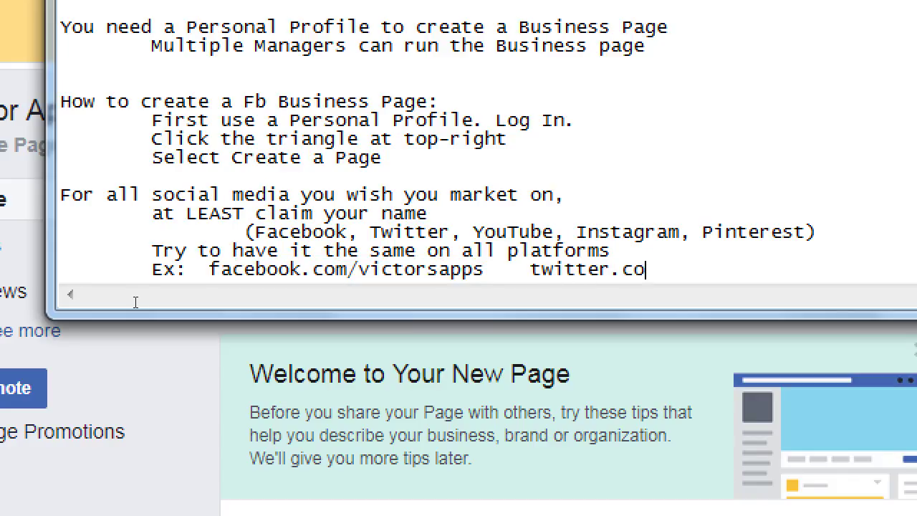
{"action": "key", "text": "BackSpace"}
{"action": "type", "text": "i"}
{"action": "key", "text": "BackSpace"}
{"action": "key", "text": "BackSpace"}
{"action": "type", "text": "victors"}
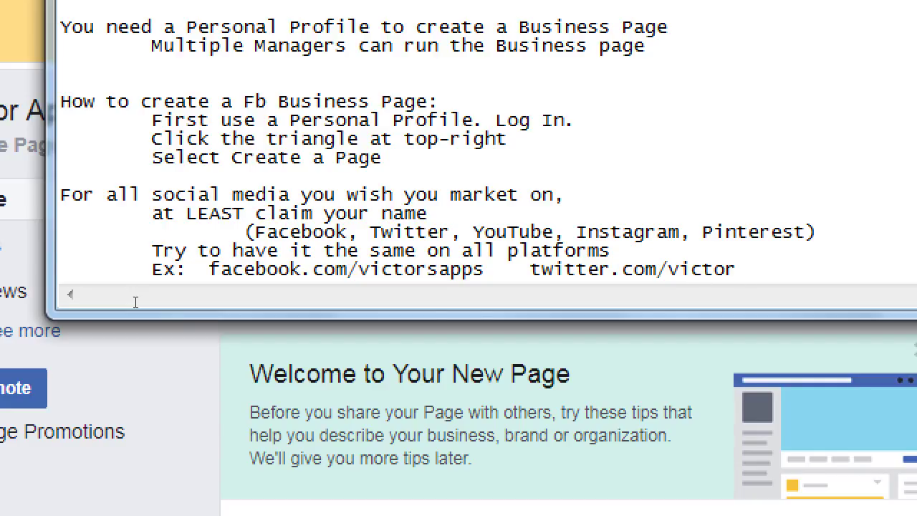
{"action": "type", "text": "_"}
{"action": "key", "text": "BackSpace"}
{"action": "type", "text": "s_apps"}
{"action": "key", "text": "ctrl+shift+Left"}
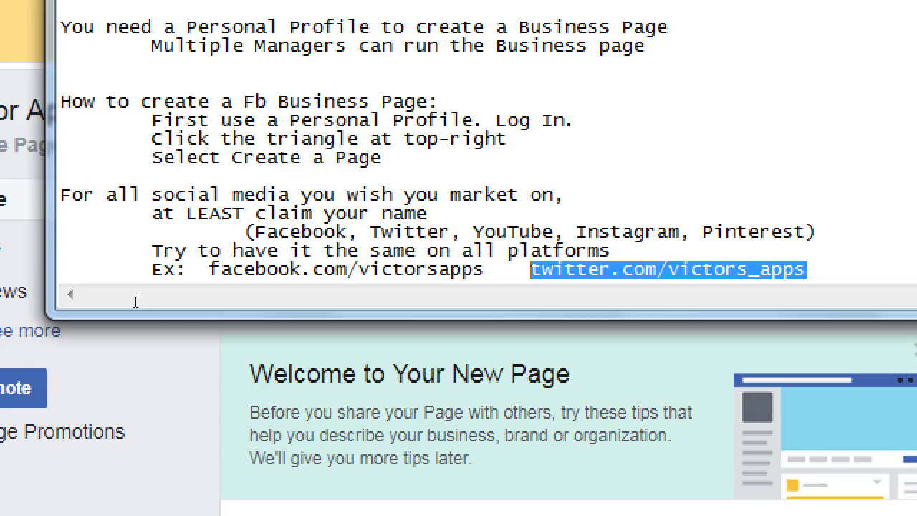
{"action": "key", "text": "End"}
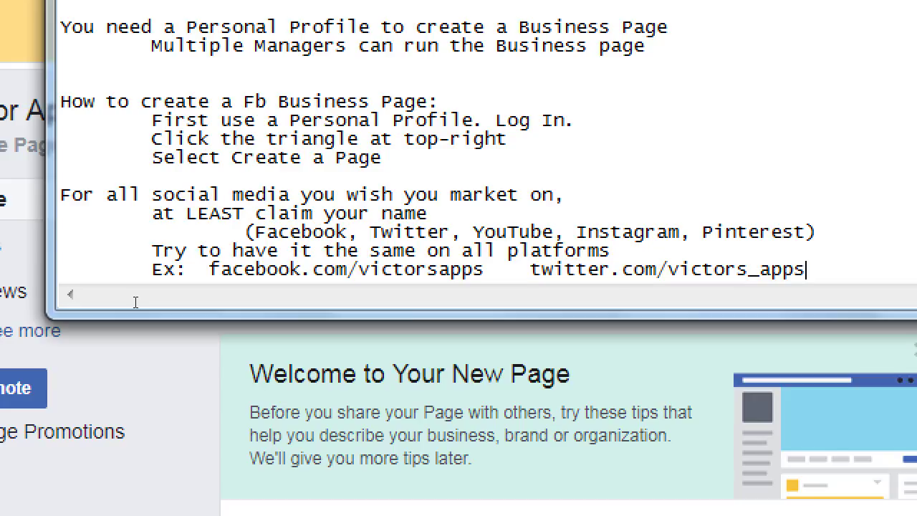
Step: Leave a blank line below the example addresses and add the heading "Before trying to get Followers:"
{"action": "key", "text": "Return"}
{"action": "key", "text": "Return"}
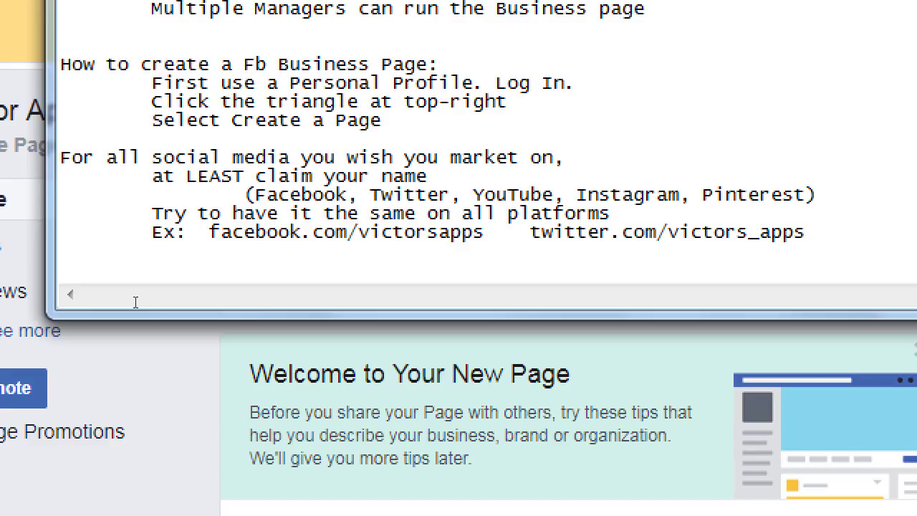
{"action": "type", "text": "Before "}
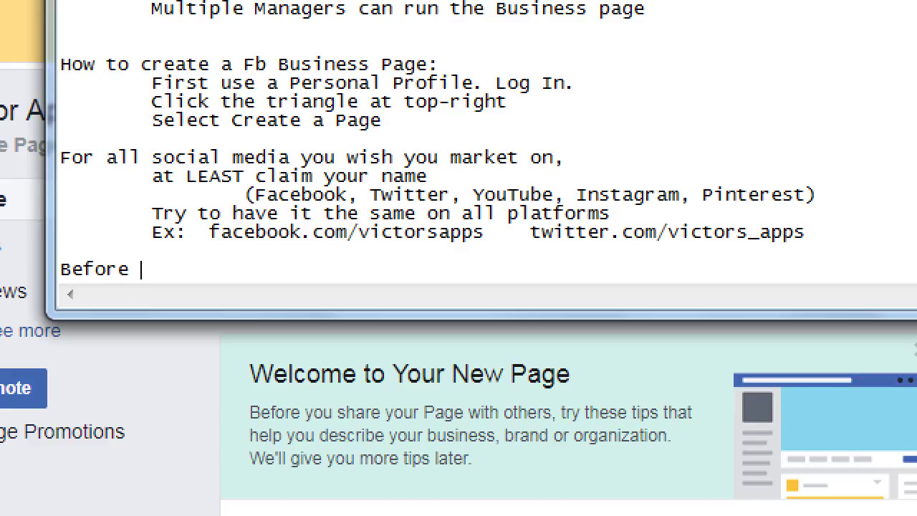
{"action": "type", "text": "trying to get "}
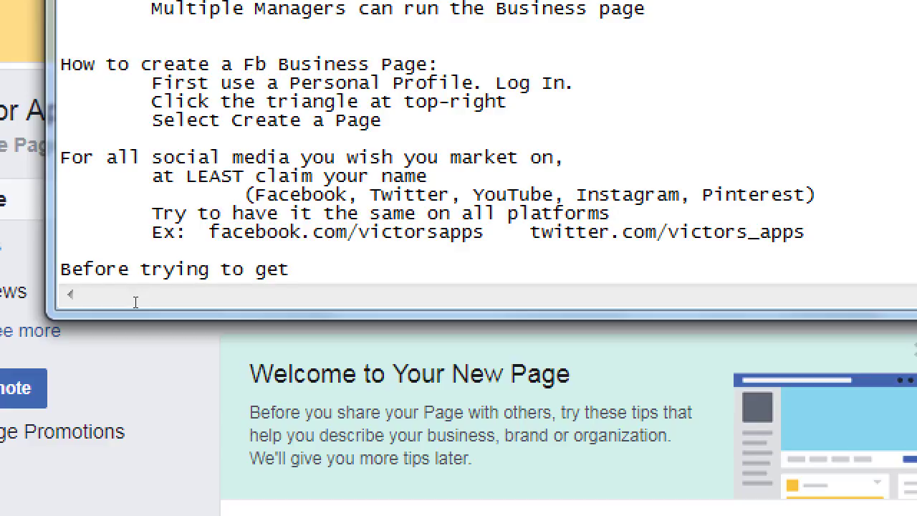
{"action": "type", "text": "Followe"}
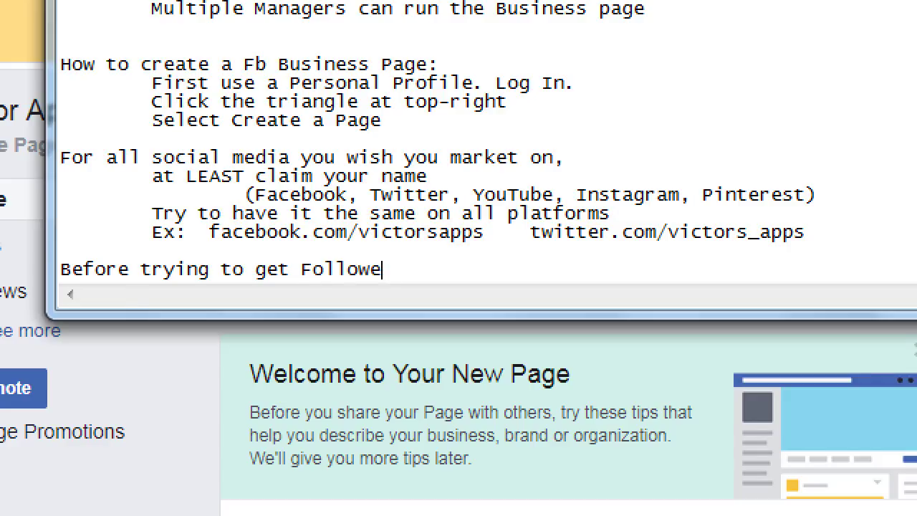
{"action": "type", "text": "rs:"}
{"action": "key", "text": "Return"}
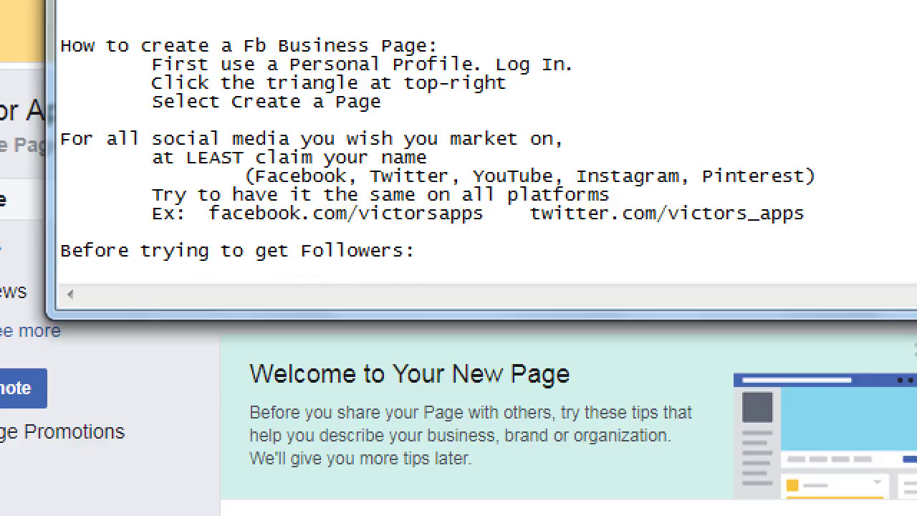
Step: Add an indented line under the heading reading "Complete your profile as much as possible:"
{"action": "key", "text": "Tab"}
{"action": "type", "text": "Complete your profile as "}
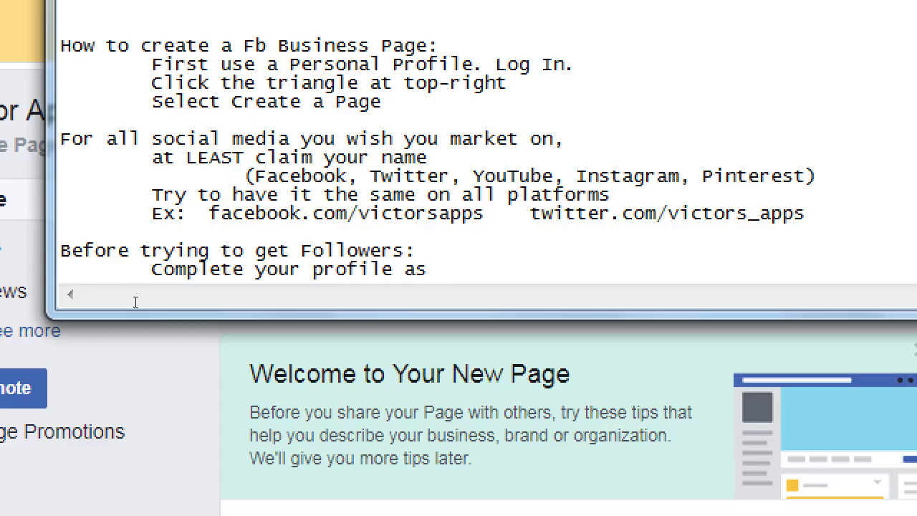
{"action": "type", "text": "much as possb"}
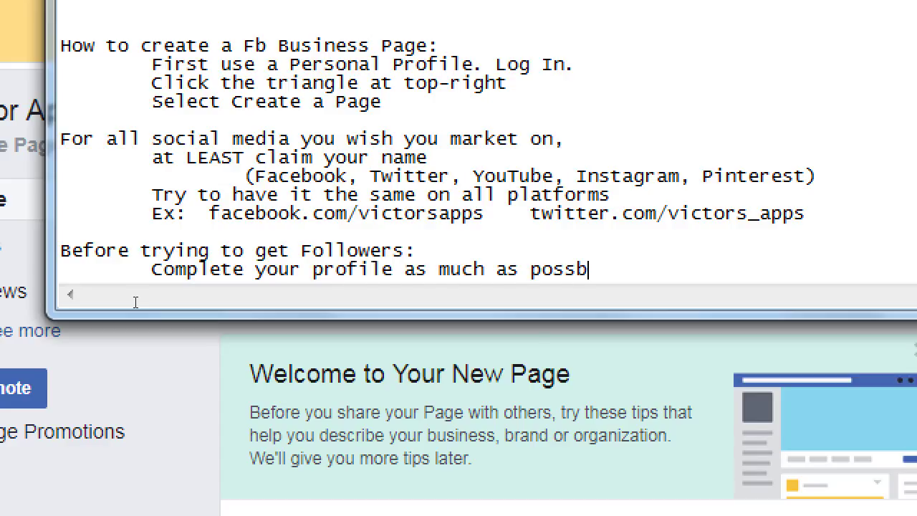
{"action": "key", "text": "BackSpace"}
{"action": "type", "text": "ible:"}
Step: Add two indented dash items reading "- Claim the name" and "- Set up the About (Bio) information"
{"action": "key", "text": "Return"}
{"action": "key", "text": "Tab"}
{"action": "key", "text": "BackSpace"}
{"action": "type", "text": "- C"}
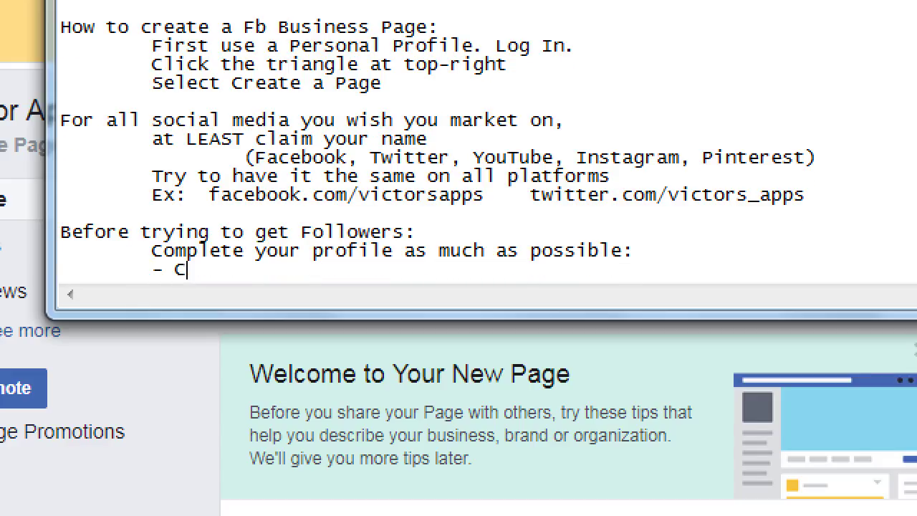
{"action": "type", "text": "laim the name"}
{"action": "key", "text": "Return"}
{"action": "key", "text": "Tab"}
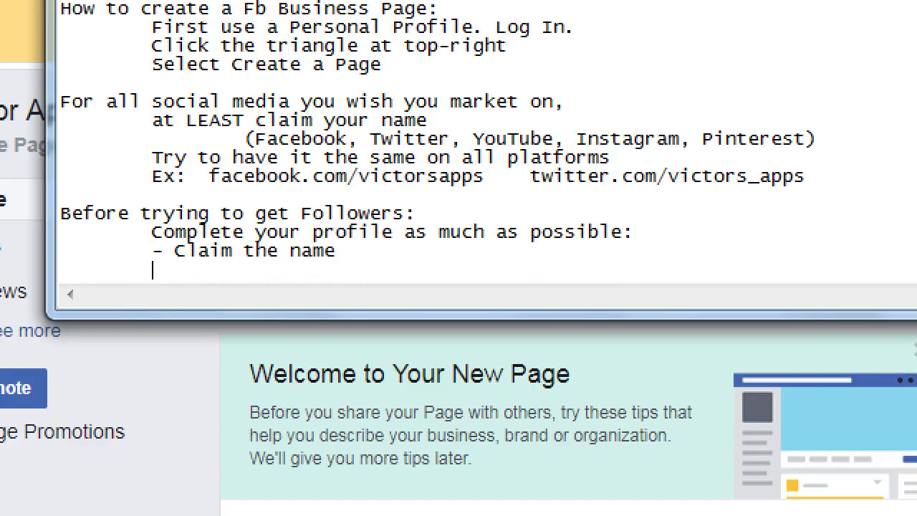
{"action": "type", "text": "- Set up the About"}
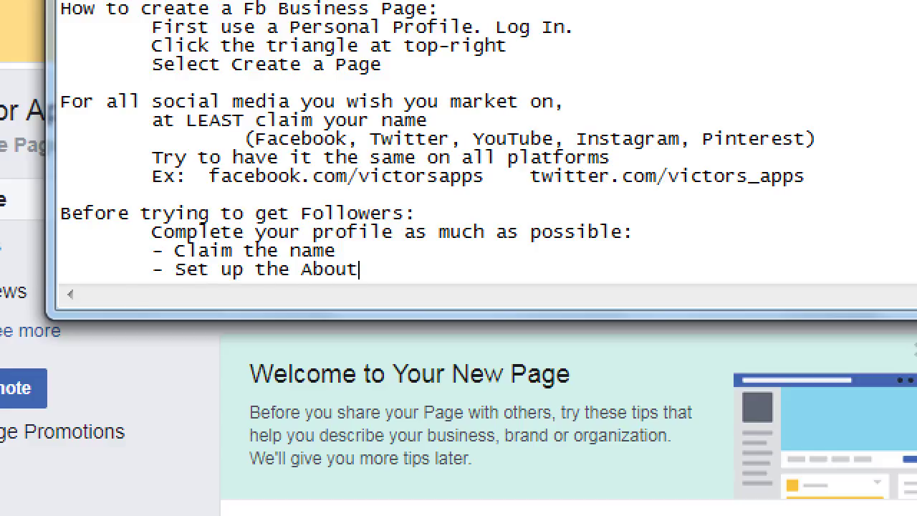
{"action": "type", "text": " (Bio) information"}
Step: Add two more indented dash items reading "- Add branding (graphics)" and "- Add content"
{"action": "key", "text": "Return"}
{"action": "key", "text": "Tab"}
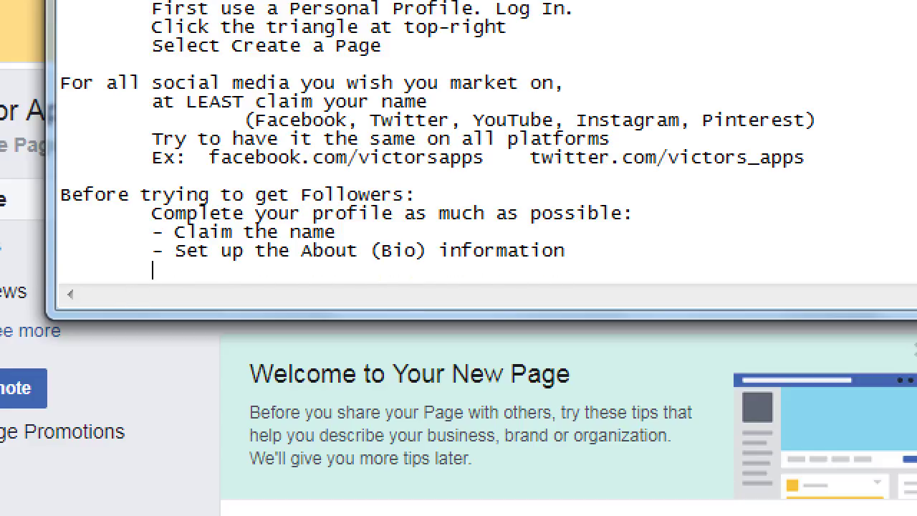
{"action": "type", "text": "- Add branding (gr"}
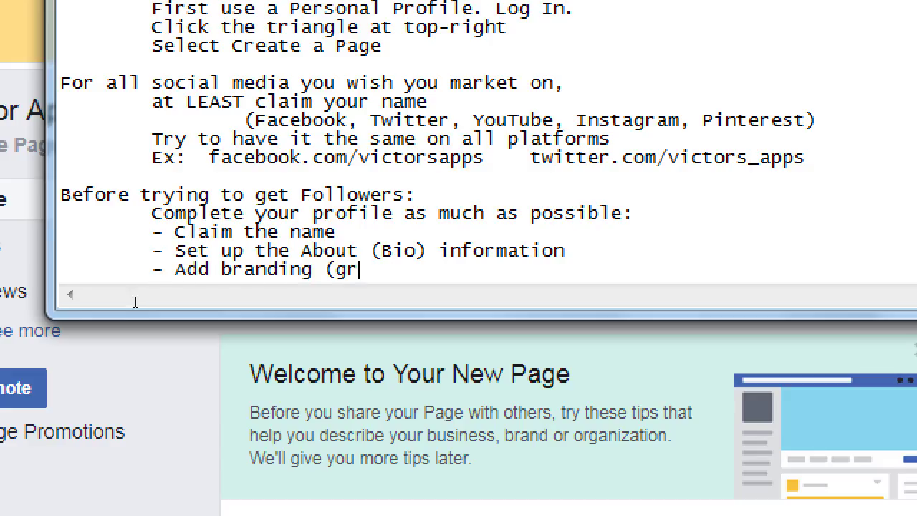
{"action": "type", "text": "aphics)"}
{"action": "key", "text": "Return"}
{"action": "key", "text": "Tab"}
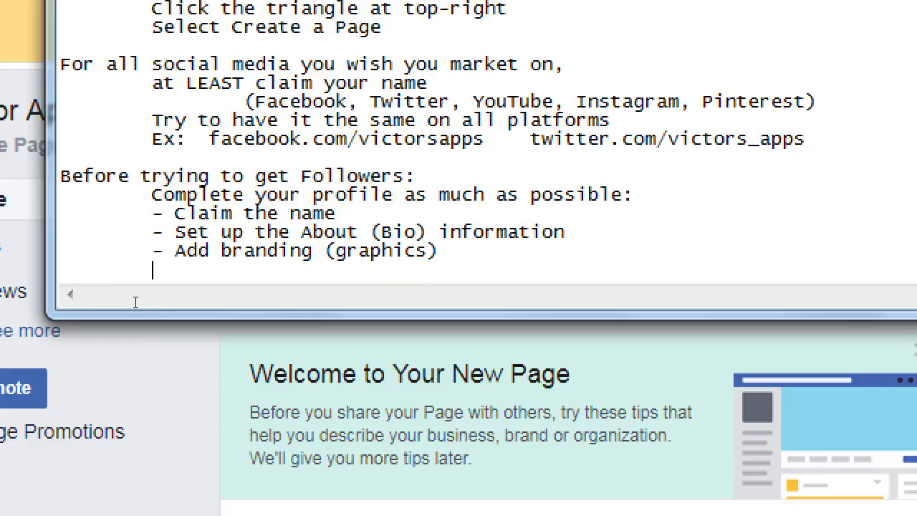
{"action": "type", "text": "- Add content"}
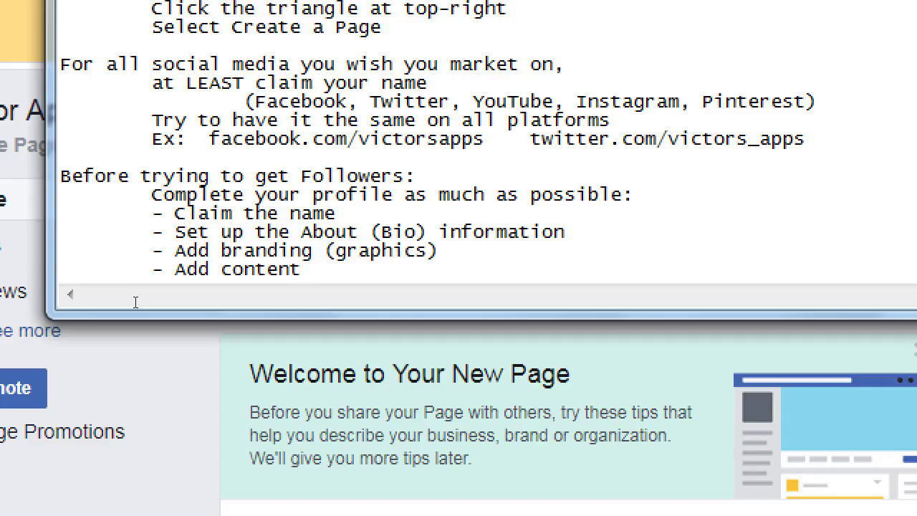
Step: Highlight "Claim the name" in the list briefly, moving on to the "Set up the About (Bio) information" item
{"action": "key", "text": "Up"}
{"action": "key", "text": "Up"}
{"action": "key", "text": "Up"}
{"action": "key", "text": "ctrl+Left"}
{"action": "key", "text": "ctrl+Left"}
{"action": "key", "text": "ctrl+Left"}
{"action": "key", "text": "shift+End"}
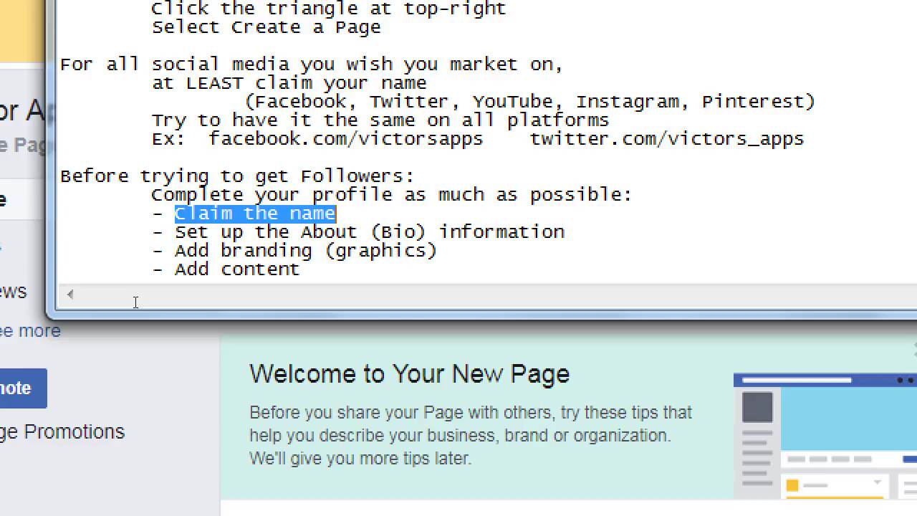
{"action": "key", "text": "Down"}
{"action": "key", "text": "ctrl+Left"}
{"action": "key", "text": "ctrl+Left"}
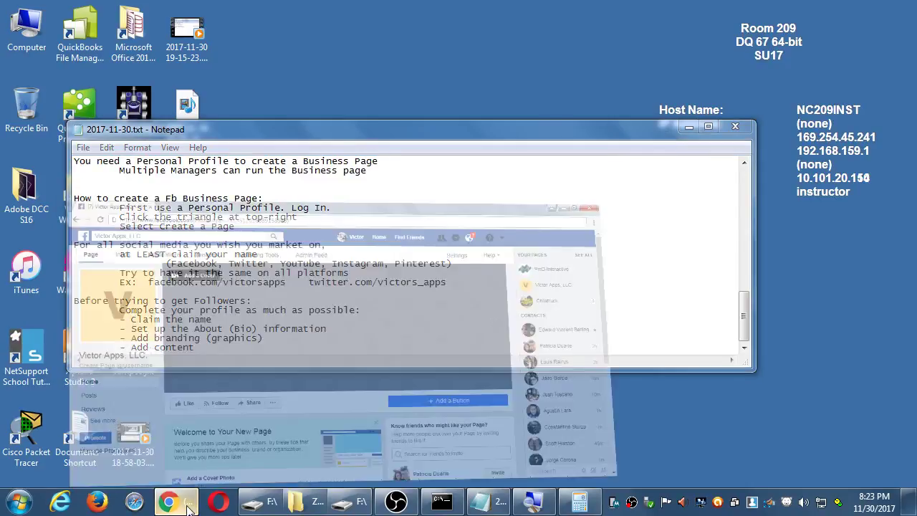
Step: Switch to the Facebook page in Chrome, expand its section list to show About, and return to the Notepad notes
{"action": "left_click", "coordinate": [188, 505]}
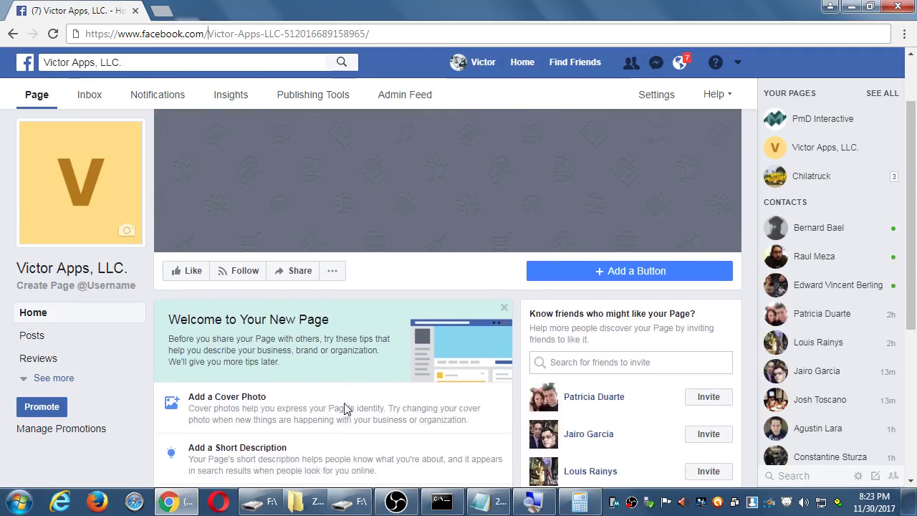
{"action": "left_click", "coordinate": [65, 381]}
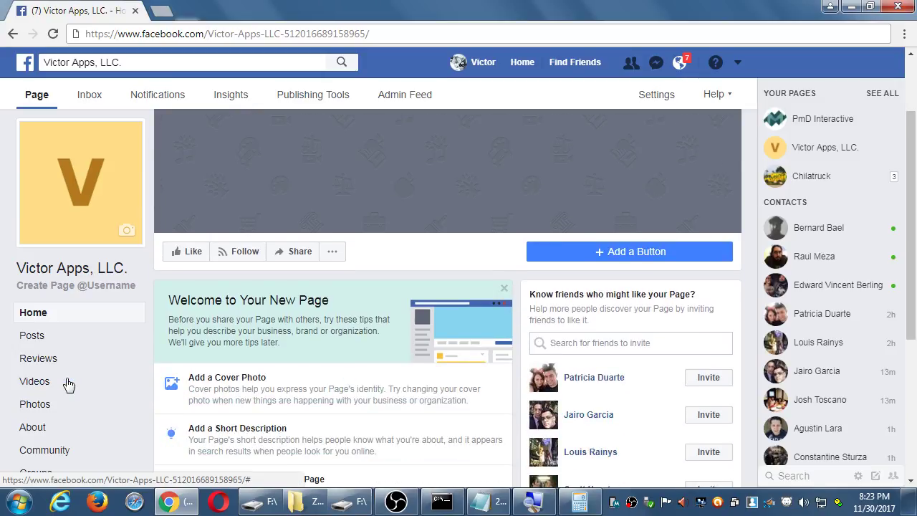
{"action": "scroll", "coordinate": [69, 385], "scroll_direction": "down", "scroll_amount": 2}
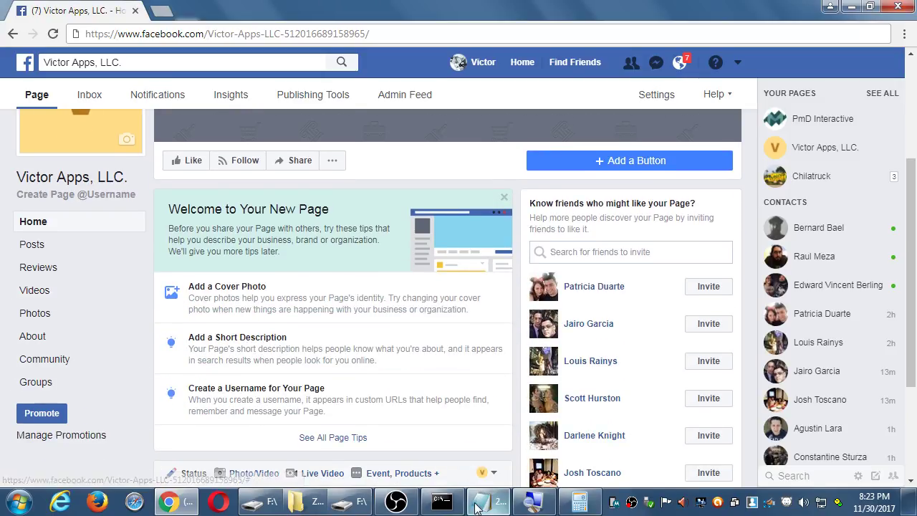
{"action": "left_click", "coordinate": [476, 507]}
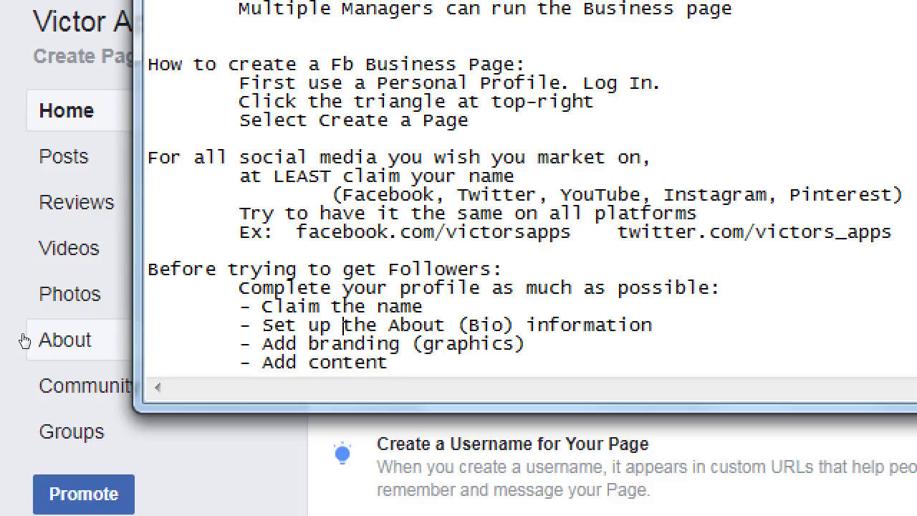
Step: Insert a doubly indented line under the About (Bio) item reading "Search Engine Optimazation - Searching"
{"action": "key", "text": "End"}
{"action": "key", "text": "Return"}
{"action": "key", "text": "Tab"}
{"action": "key", "text": "ctrl+End"}
{"action": "key", "text": "Up"}
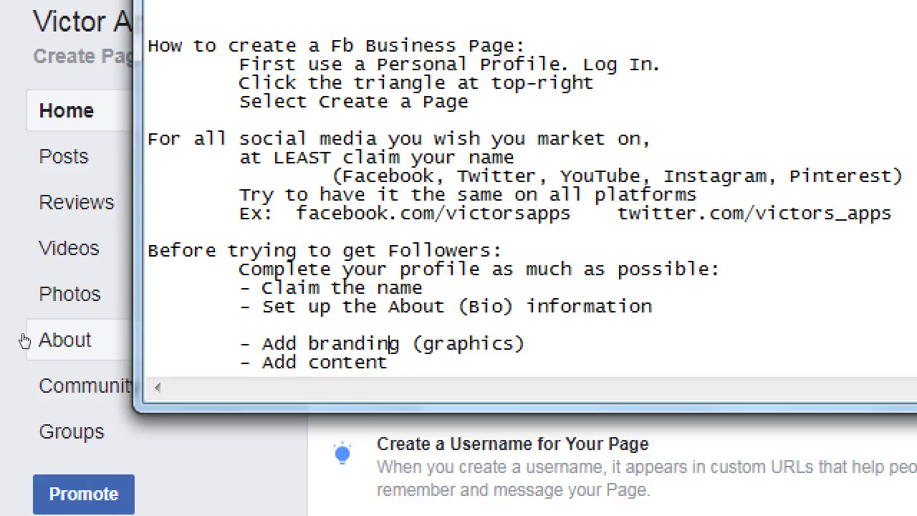
{"action": "key", "text": "Up"}
{"action": "key", "text": "Tab"}
{"action": "type", "text": "Search Engine PO"}
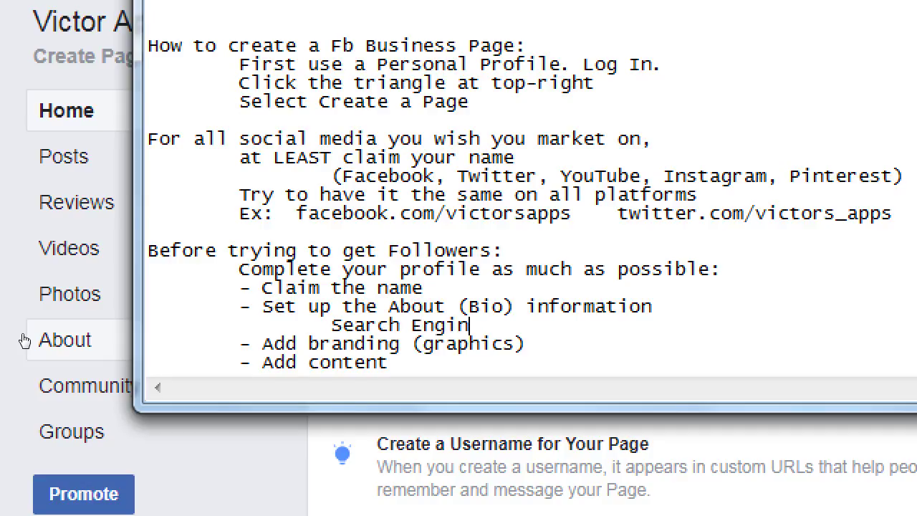
{"action": "key", "text": "BackSpace"}
{"action": "key", "text": "BackSpace"}
{"action": "type", "text": "Optio"}
{"action": "key", "text": "BackSpace"}
{"action": "type", "text": "ma"}
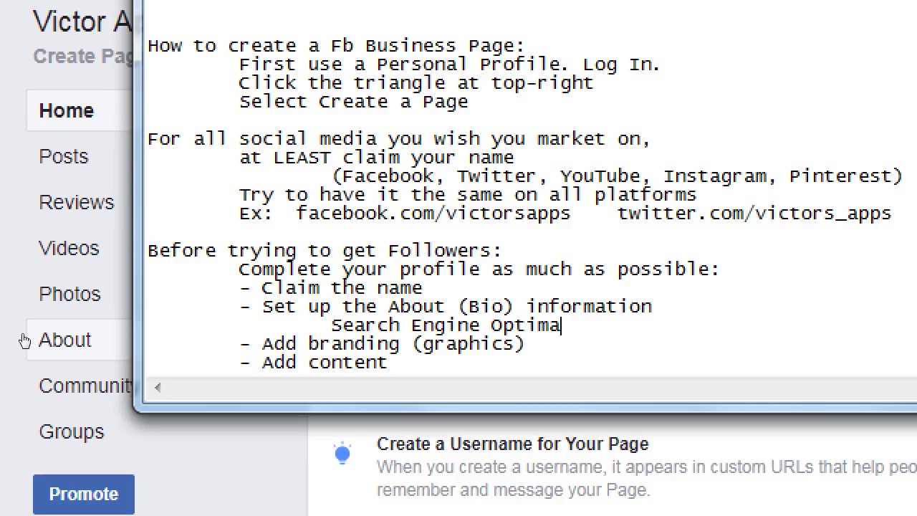
{"action": "type", "text": "zation - Sear"}
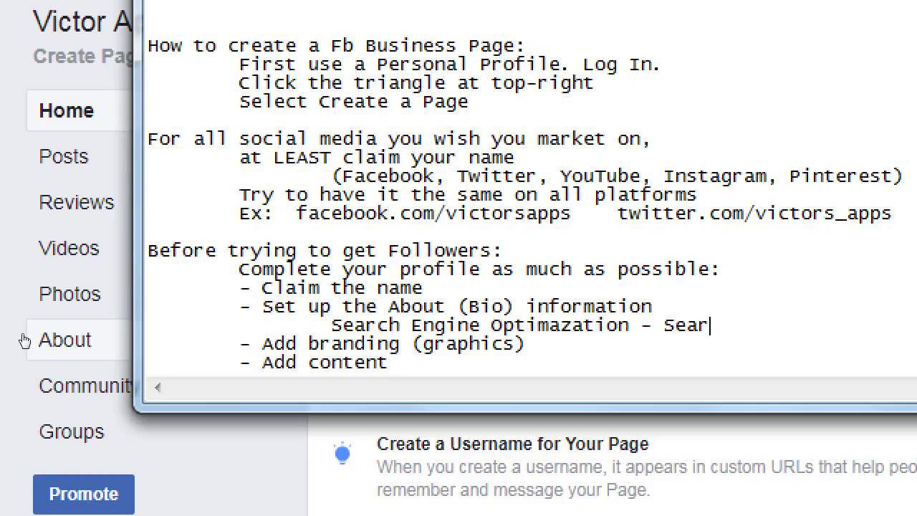
{"action": "type", "text": "ching"}
Step: Correct the misspelled word after "Search Engine" to "Optimization"
{"action": "key", "text": "Left"}
{"action": "key", "text": "Left"}
{"action": "key", "text": "Left"}
{"action": "key", "text": "ctrl+shift+Left"}
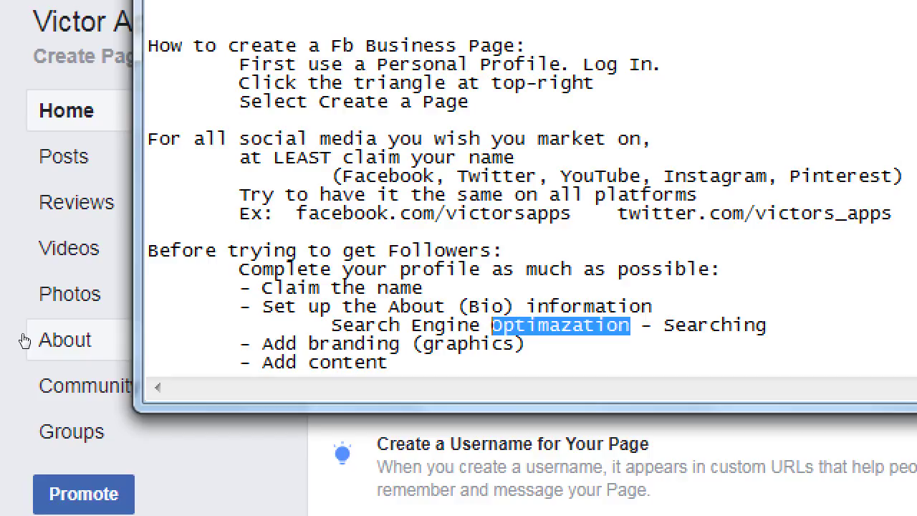
{"action": "type", "text": "Optimization"}
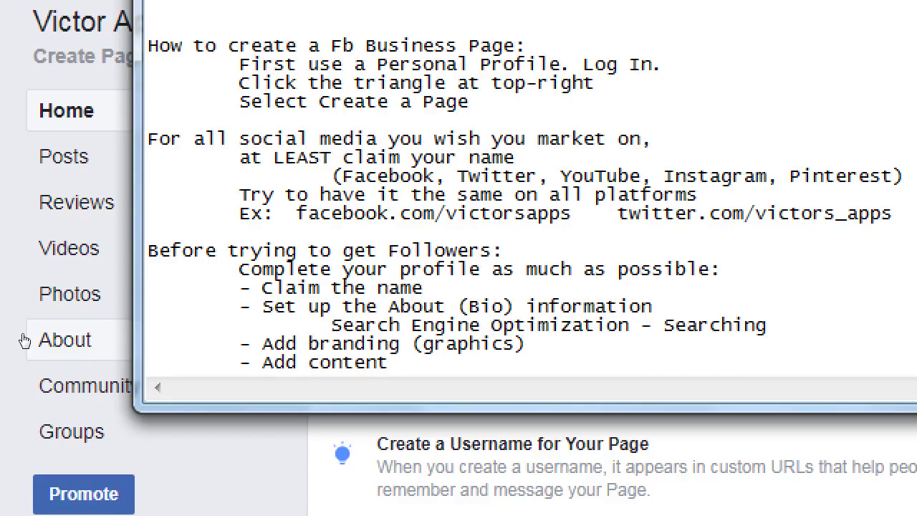
Step: Insert an empty line between the "- Add branding (graphics)" and "- Add content" items
{"action": "key", "text": "Up"}
{"action": "key", "text": "End"}
{"action": "key", "text": "shift+Down"}
{"action": "key", "text": "Delete"}
{"action": "key", "text": "Return"}
{"action": "key", "text": "Tab"}
{"action": "key", "text": "Tab"}
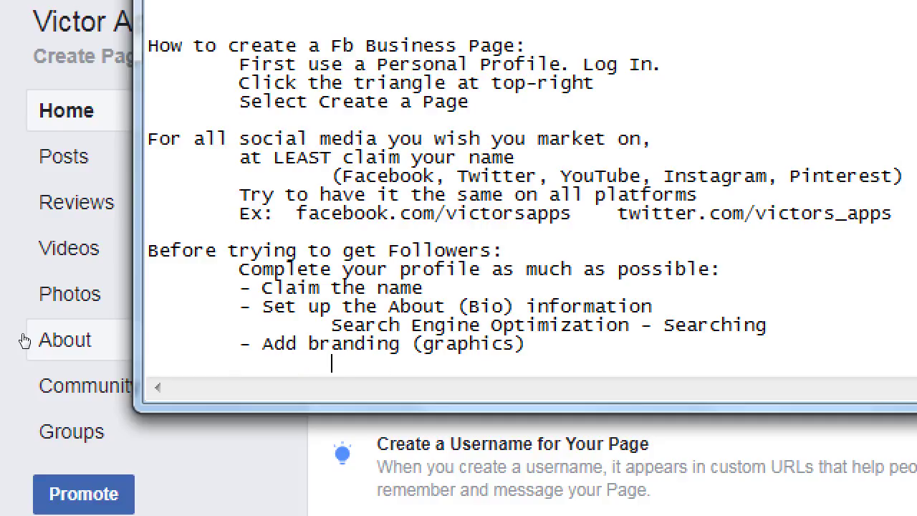
{"action": "type", "text": "- Add content"}
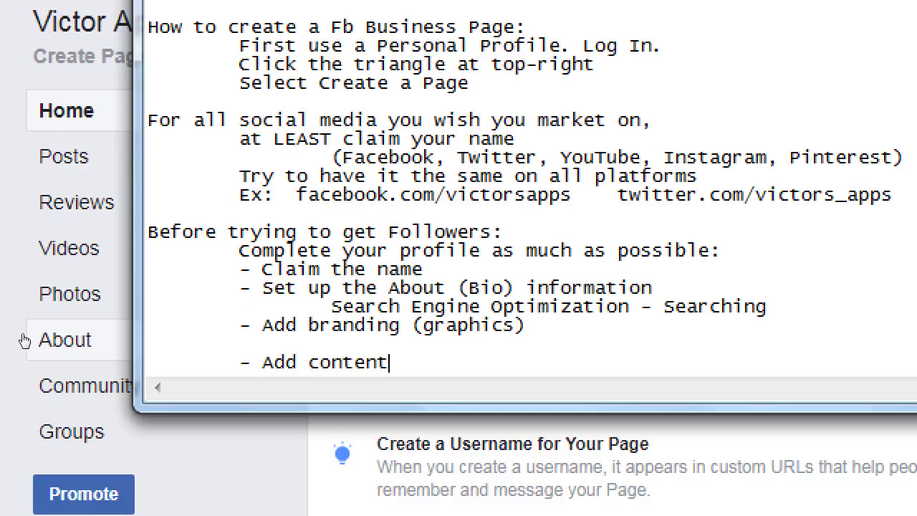
{"action": "key", "text": "Up"}
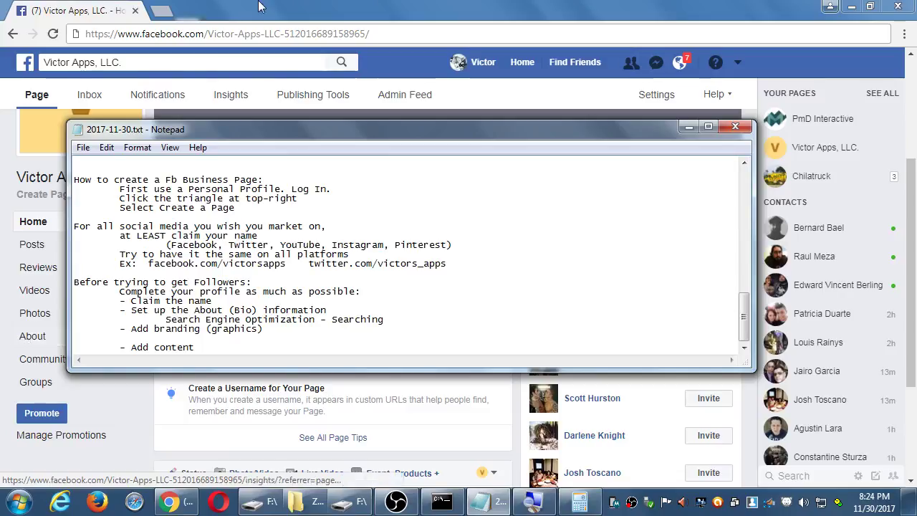
Step: Switch to Facebook in Chrome, search for "rovio" and open the Rovio company page
{"action": "left_click", "coordinate": [169, 502]}
{"action": "scroll", "coordinate": [243, 257], "scroll_direction": "up", "scroll_amount": 3}
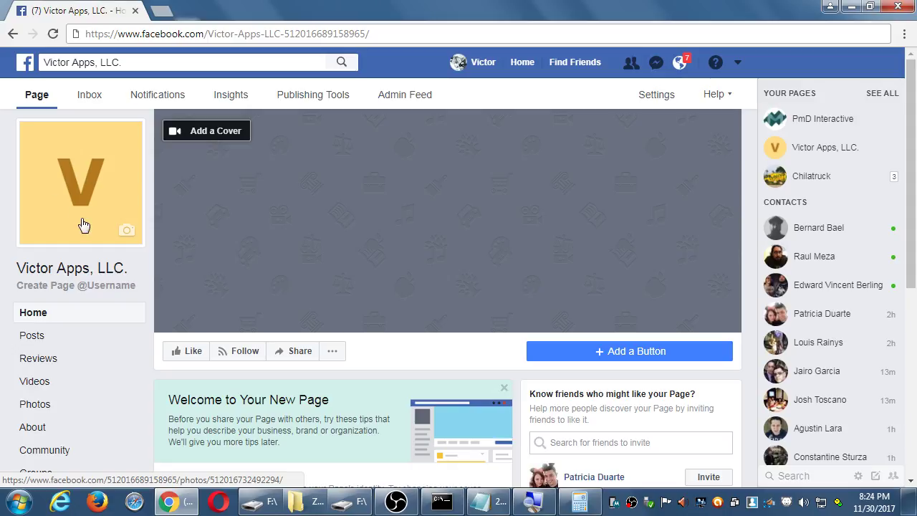
{"action": "left_click", "coordinate": [146, 63]}
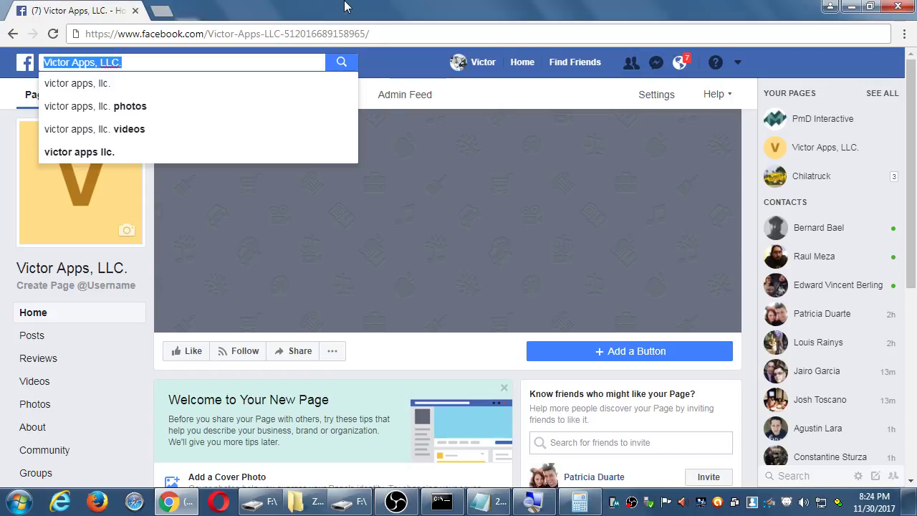
{"action": "type", "text": "r"}
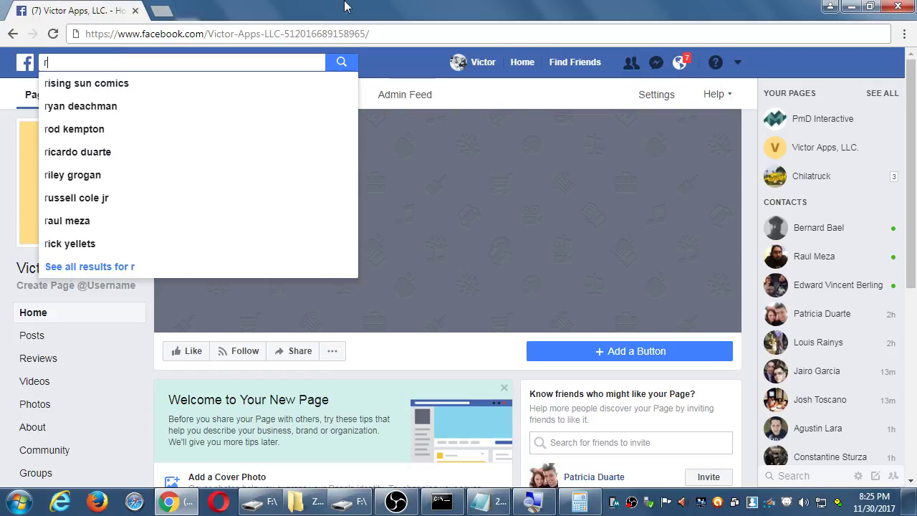
{"action": "type", "text": "ovio"}
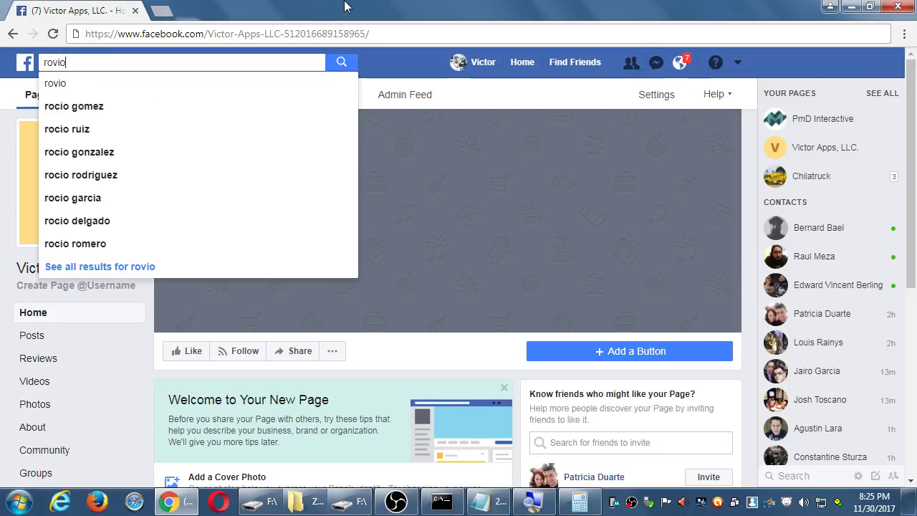
{"action": "key", "text": "Return"}
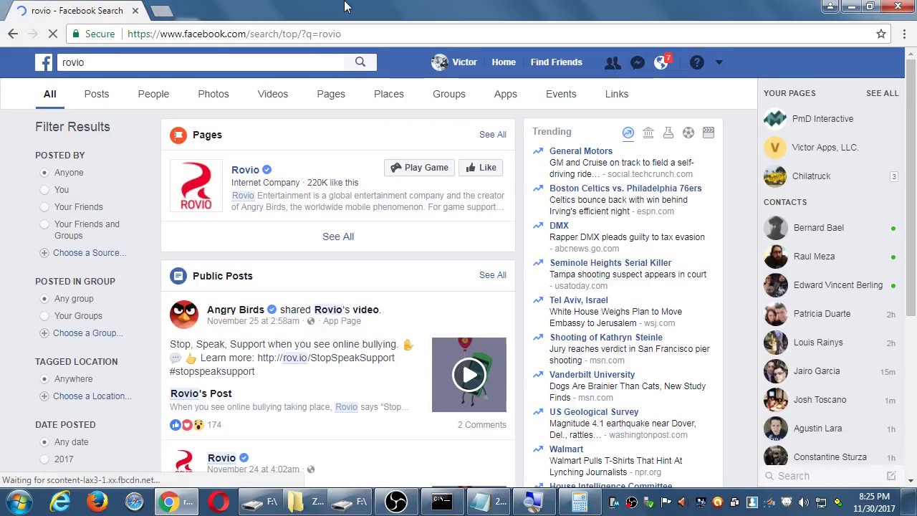
{"action": "left_click", "coordinate": [196, 186]}
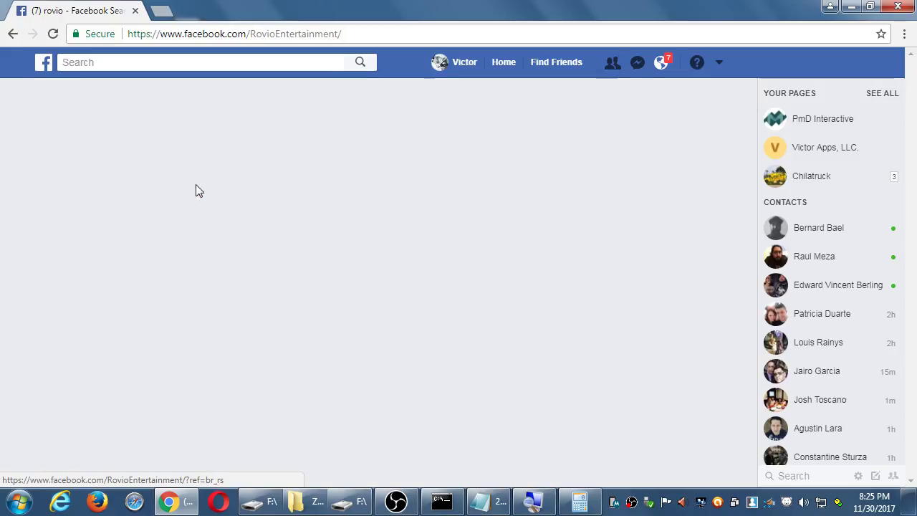
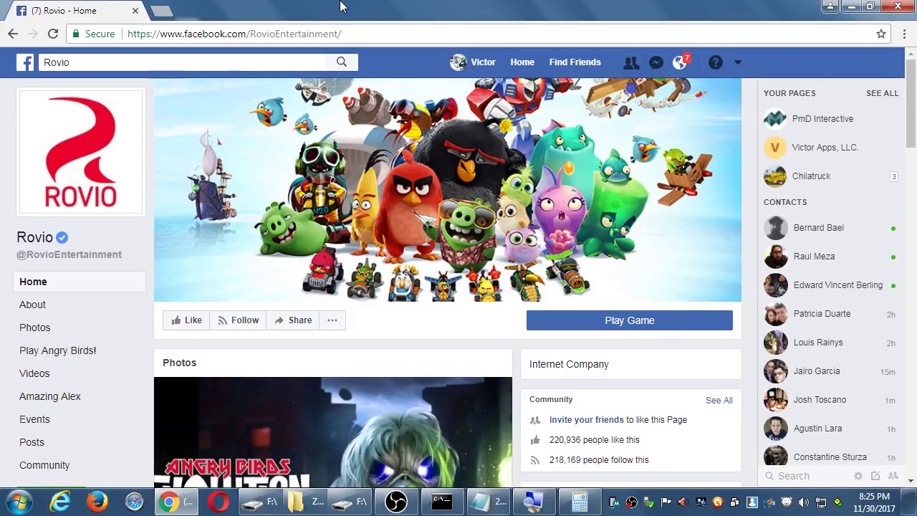
Step: Open the Rovio page's About section and examine its business info, contact info, About text and Story
{"action": "scroll", "coordinate": [119, 334], "scroll_direction": "down", "scroll_amount": 2}
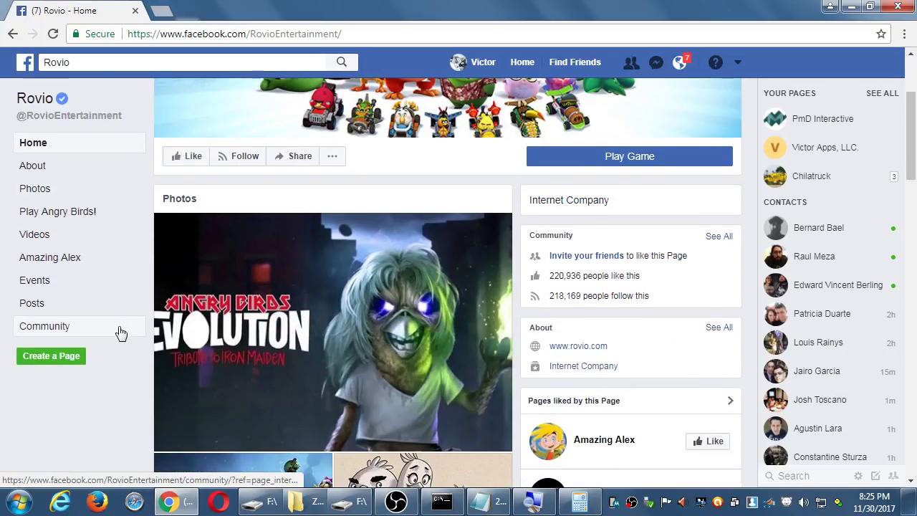
{"action": "scroll", "coordinate": [121, 334], "scroll_direction": "up", "scroll_amount": 2}
{"action": "left_click", "coordinate": [41, 307]}
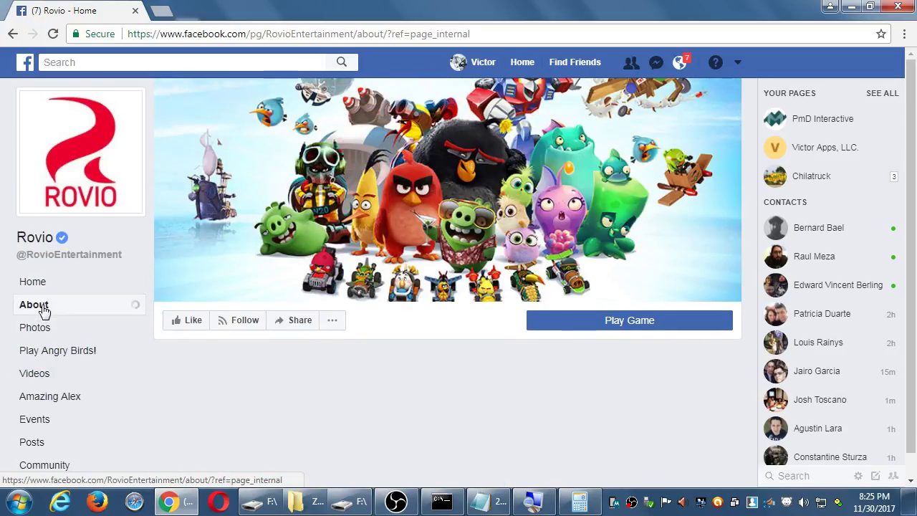
{"action": "scroll", "coordinate": [174, 303], "scroll_direction": "down", "scroll_amount": 3}
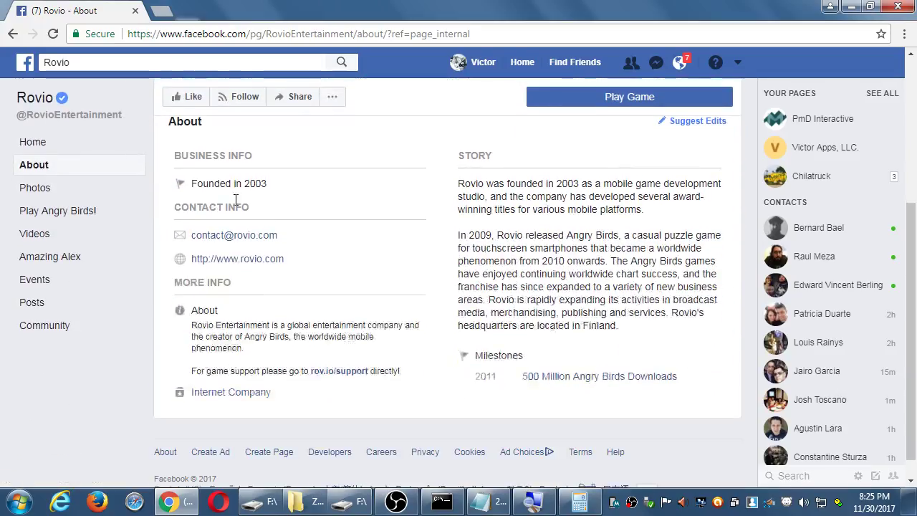
{"action": "double_click", "coordinate": [255, 183]}
{"action": "left_click", "coordinate": [365, 195]}
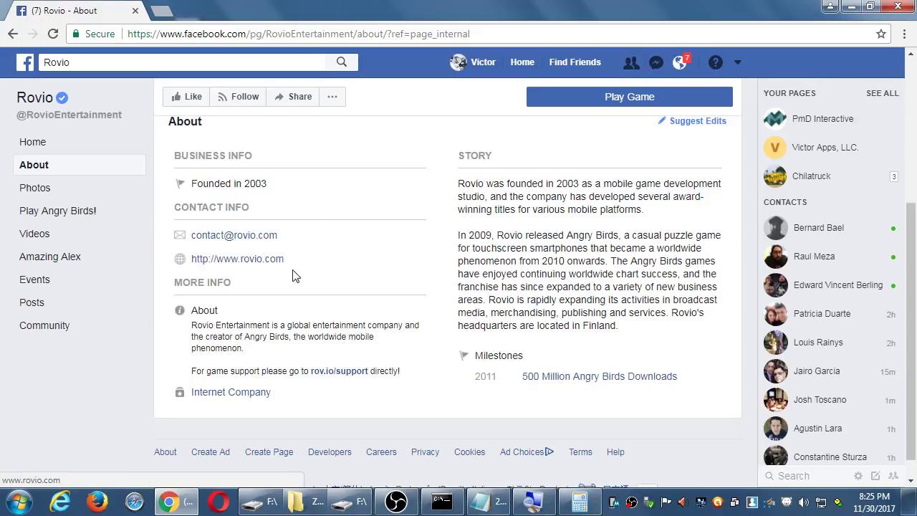
{"action": "left_click_drag", "start_coordinate": [202, 326], "coordinate": [241, 370]}
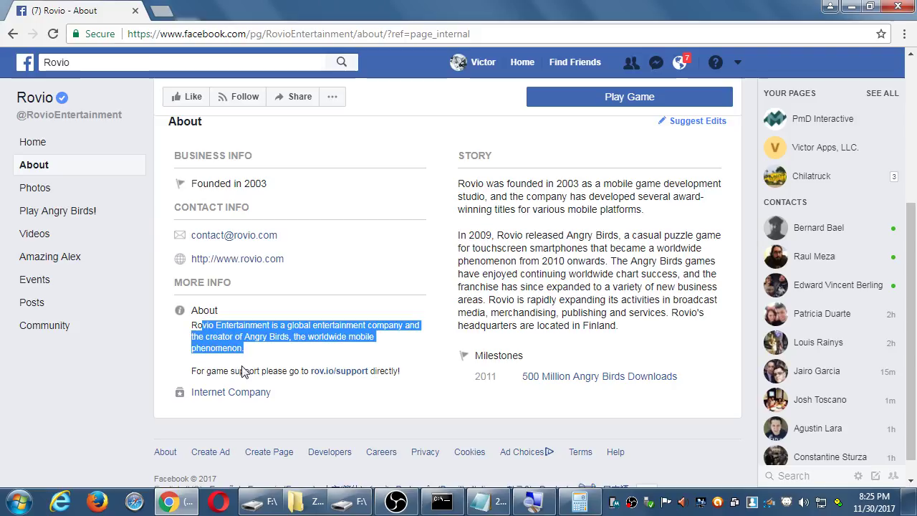
{"action": "left_click", "coordinate": [260, 354]}
{"action": "left_click_drag", "start_coordinate": [494, 196], "coordinate": [528, 274]}
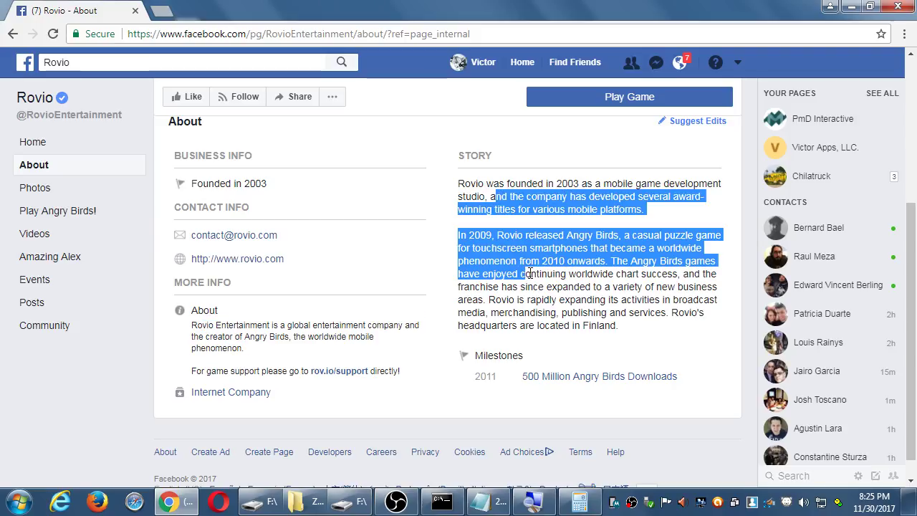
{"action": "left_click", "coordinate": [533, 273]}
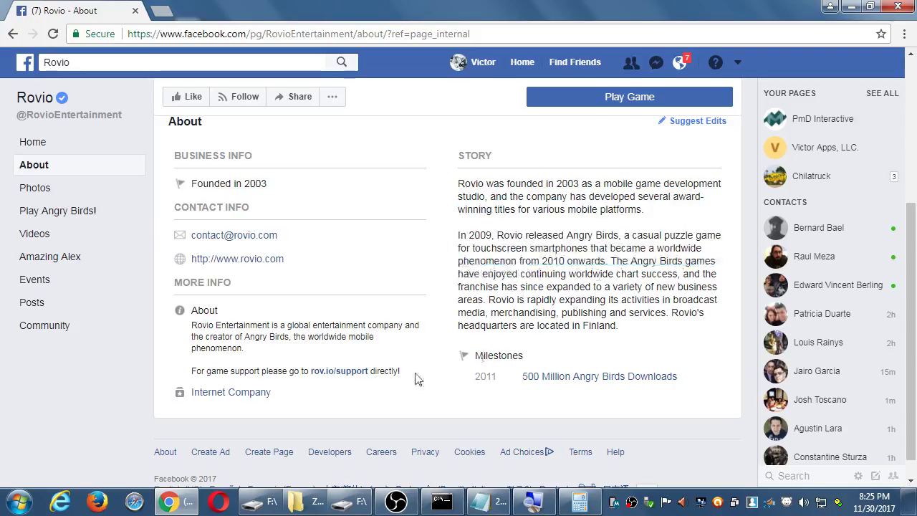
{"action": "scroll", "coordinate": [242, 370], "scroll_direction": "up", "scroll_amount": 3}
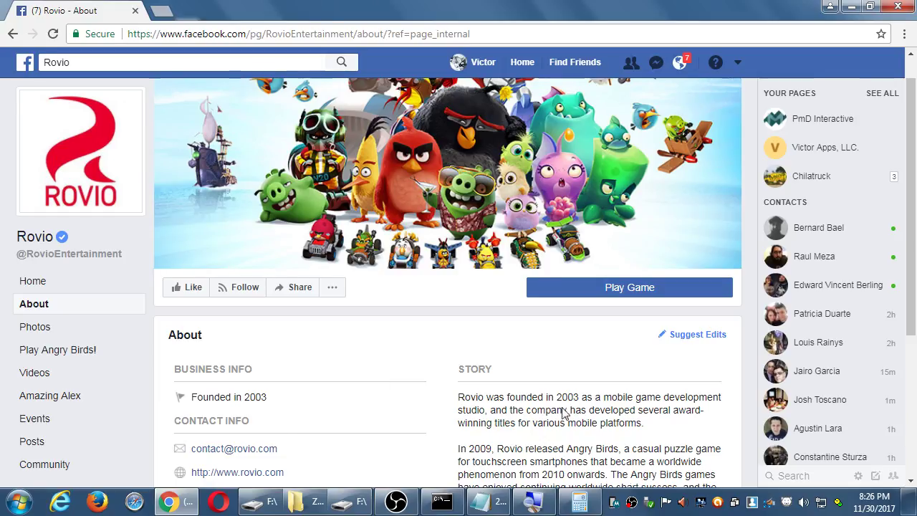
Step: Switch to the Notepad notes and write "Via Competitor Analysis see what other companies in your niche", doubly indented, under the branding item
{"action": "left_click", "coordinate": [489, 503]}
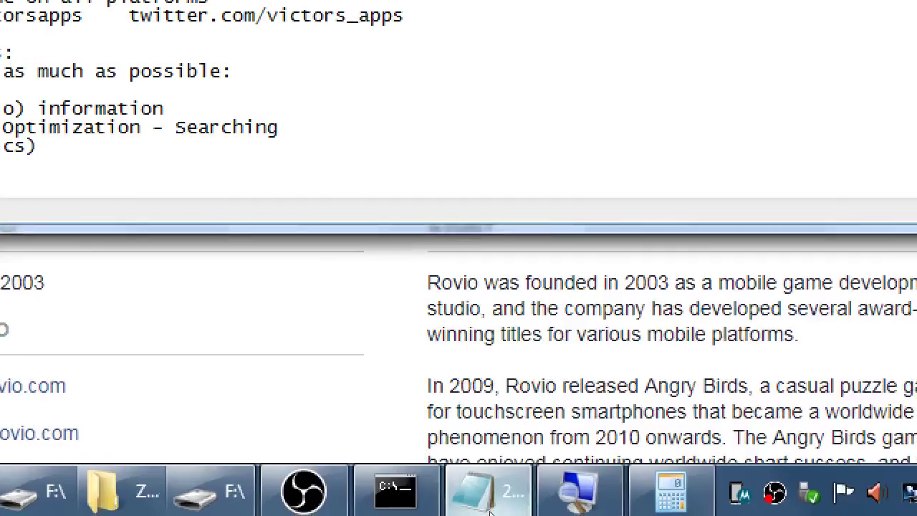
{"action": "key", "text": "Tab"}
{"action": "type", "text": "Via c"}
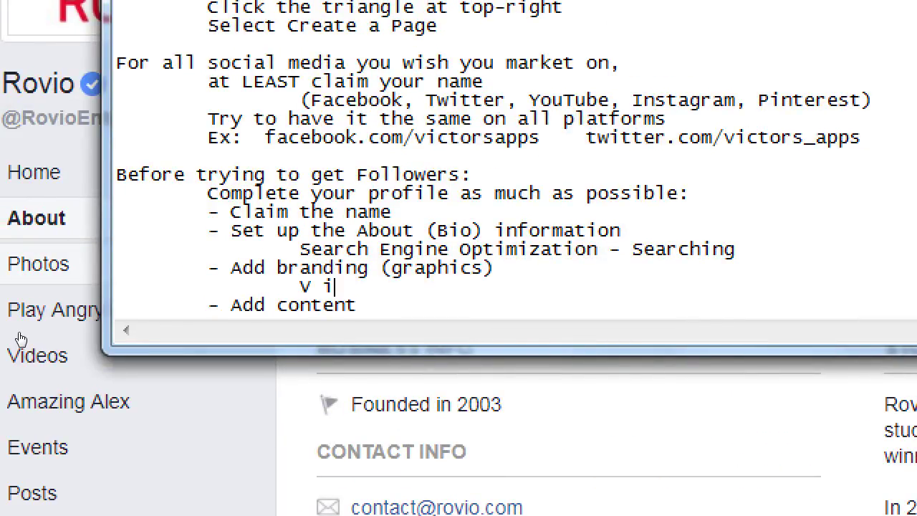
{"action": "key", "text": "BackSpace"}
{"action": "type", "text": "Competitor Analya"}
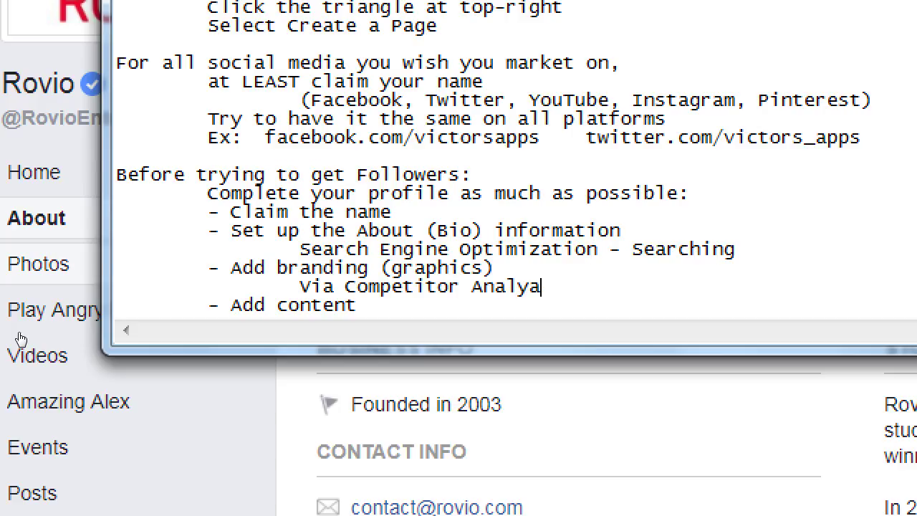
{"action": "key", "text": "BackSpace"}
{"action": "key", "text": "BackSpace"}
{"action": "type", "text": "isys"}
{"action": "key", "text": "BackSpace"}
{"action": "key", "text": "BackSpace"}
{"action": "key", "text": "BackSpace"}
{"action": "key", "text": "BackSpace"}
{"action": "type", "text": "ysis"}
{"action": "type", "text": "see what other compa"}
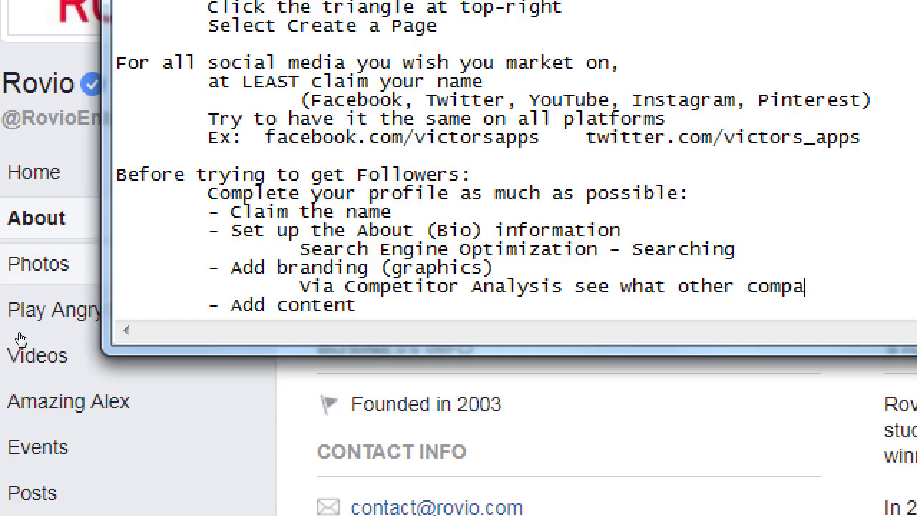
{"action": "type", "text": "nies in yo"}
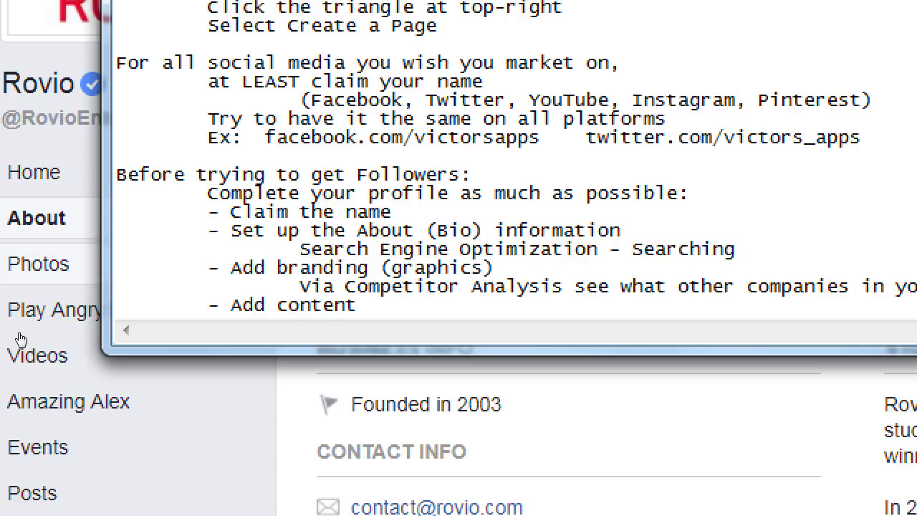
{"action": "type", "text": "ur"}
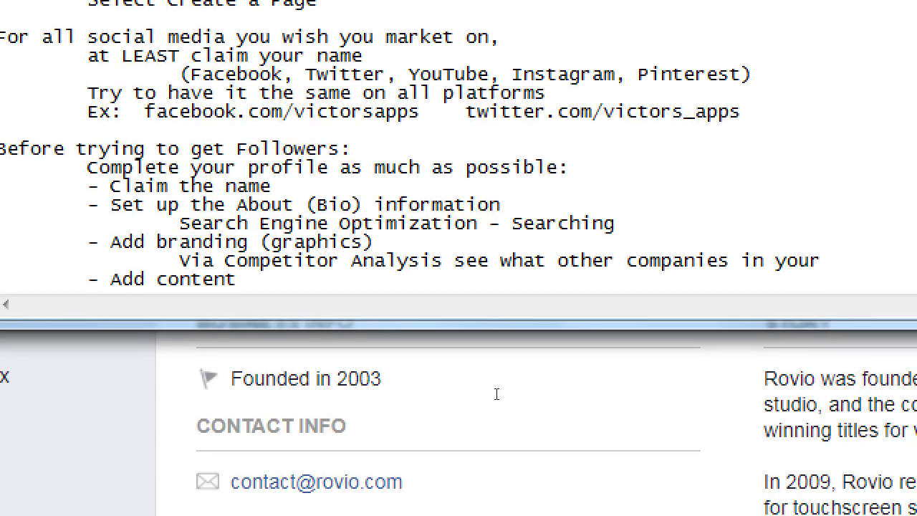
{"action": "type", "text": " niche"}
Step: Continue the competitor analysis note on a new doubly indented line reading "are doing, and see how you can do your own spin on their tactics"
{"action": "key", "text": "Return"}
{"action": "key", "text": "Tab"}
{"action": "key", "text": "Tab"}
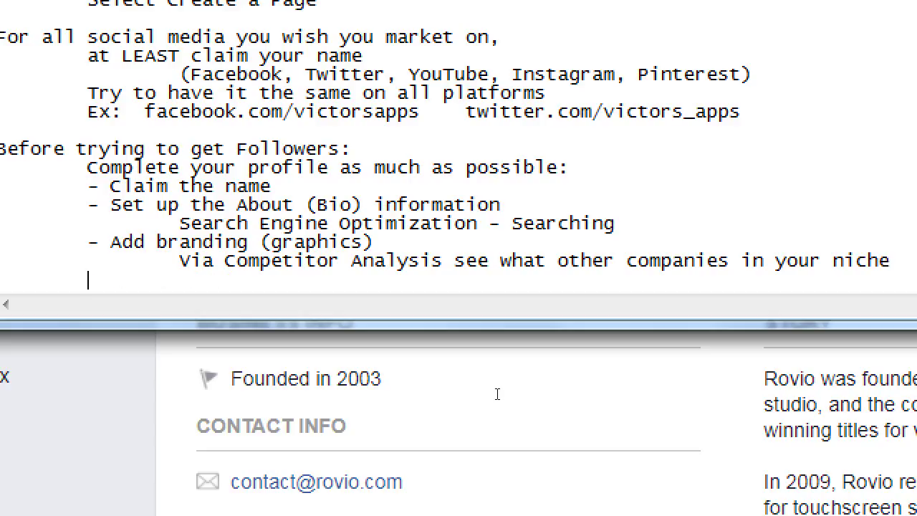
{"action": "type", "text": "are doi"}
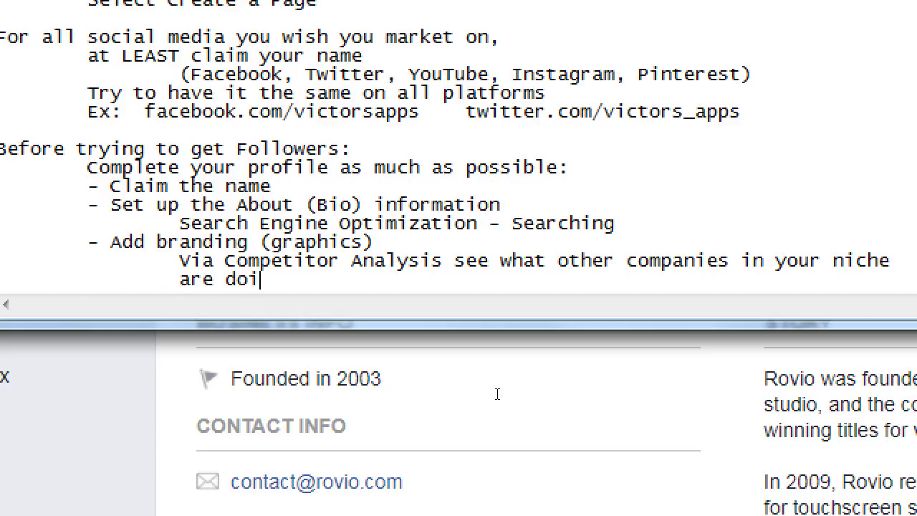
{"action": "type", "text": "ng, and see how "}
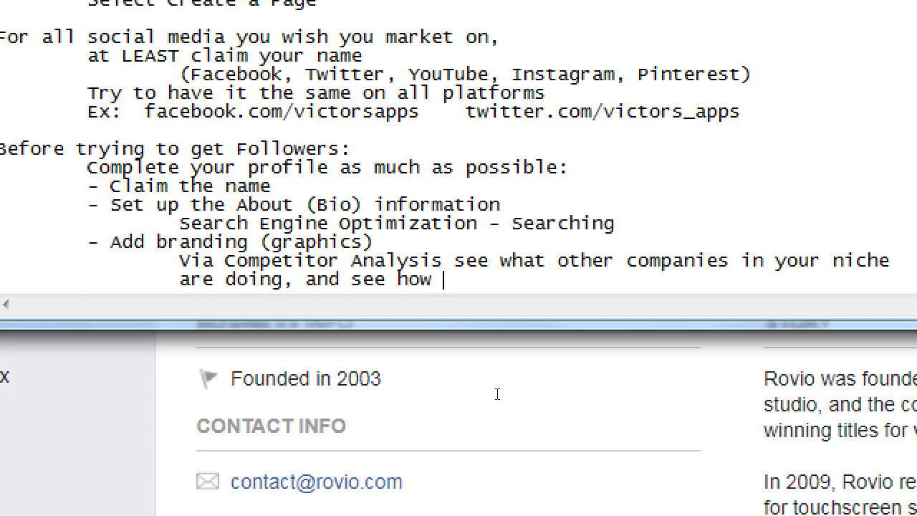
{"action": "type", "text": "you can do your "}
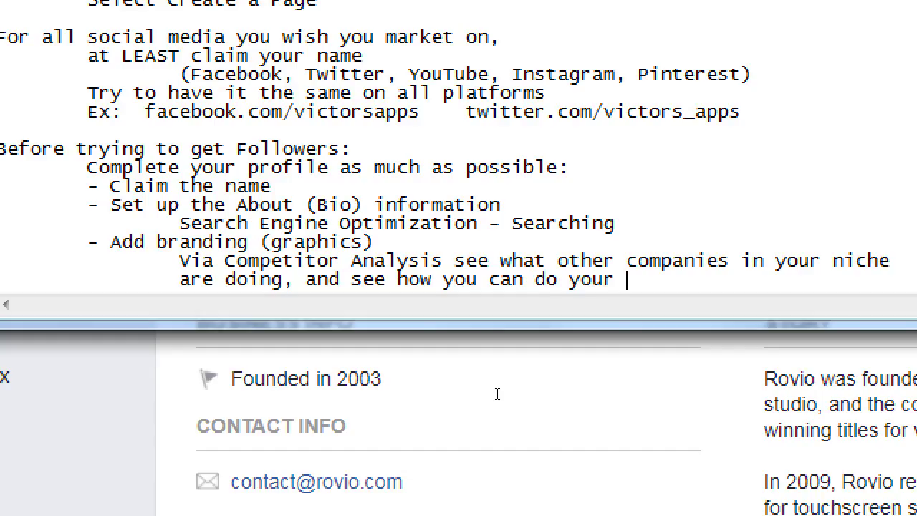
{"action": "type", "text": "own spin on"}
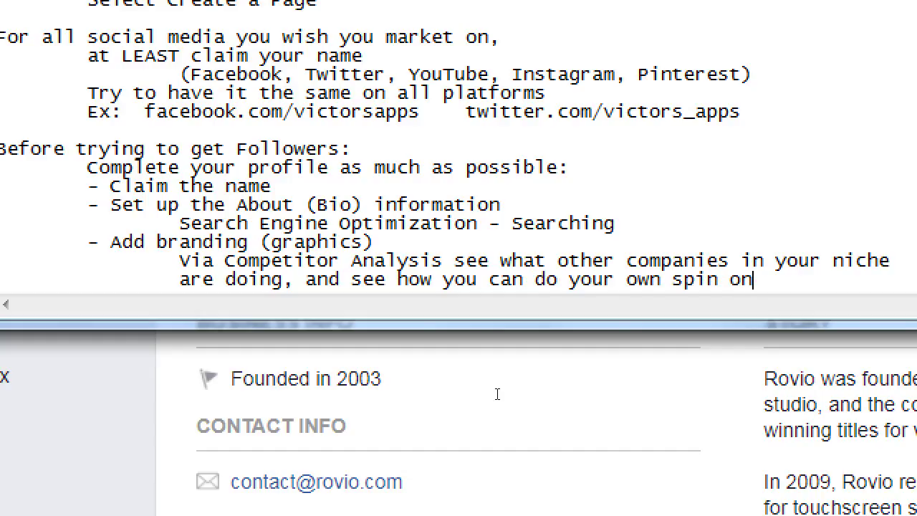
{"action": "type", "text": " their tactics"}
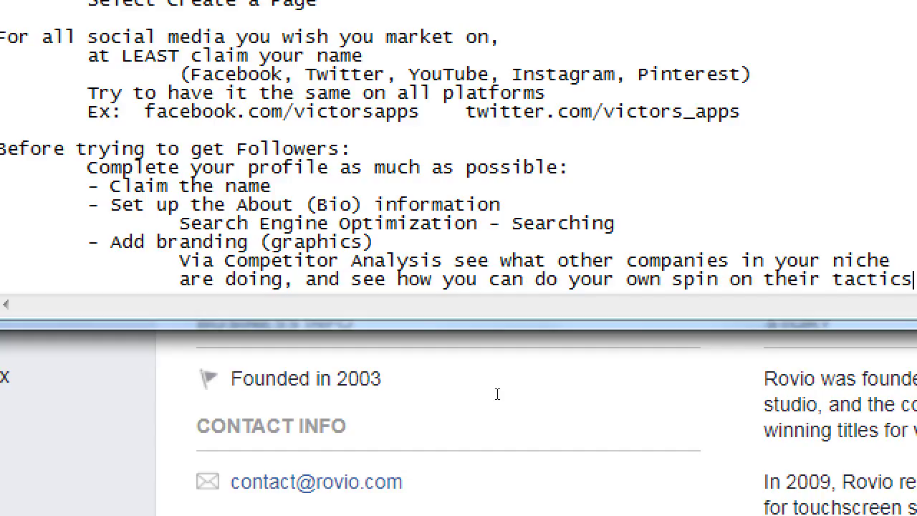
{"action": "key", "text": "Down"}
{"action": "key", "text": "Up"}
{"action": "key", "text": "Up"}
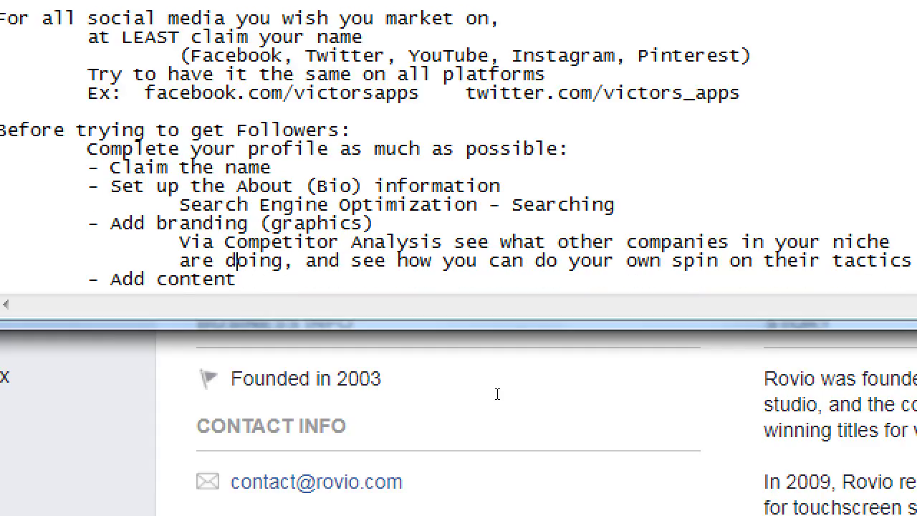
{"action": "key", "text": "Down"}
{"action": "key", "text": "End"}
{"action": "key", "text": "Return"}
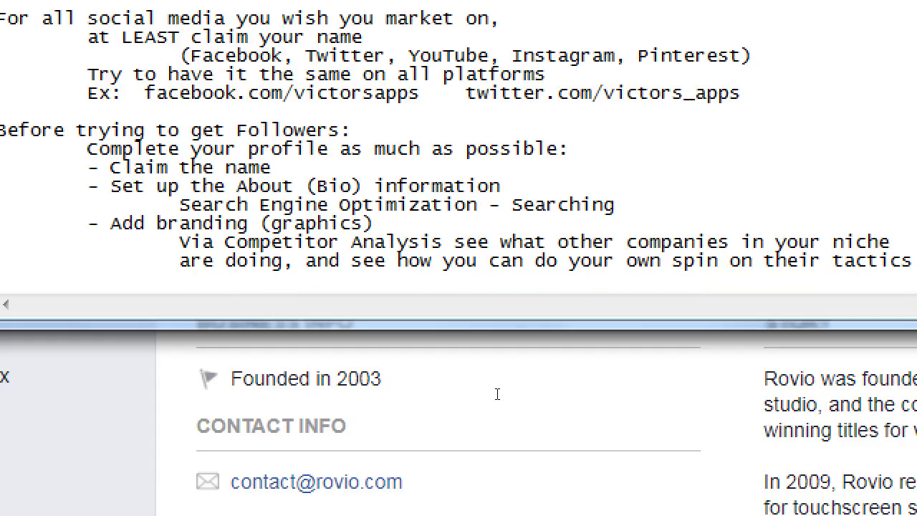
{"action": "key", "text": "Down"}
{"action": "key", "text": "End"}
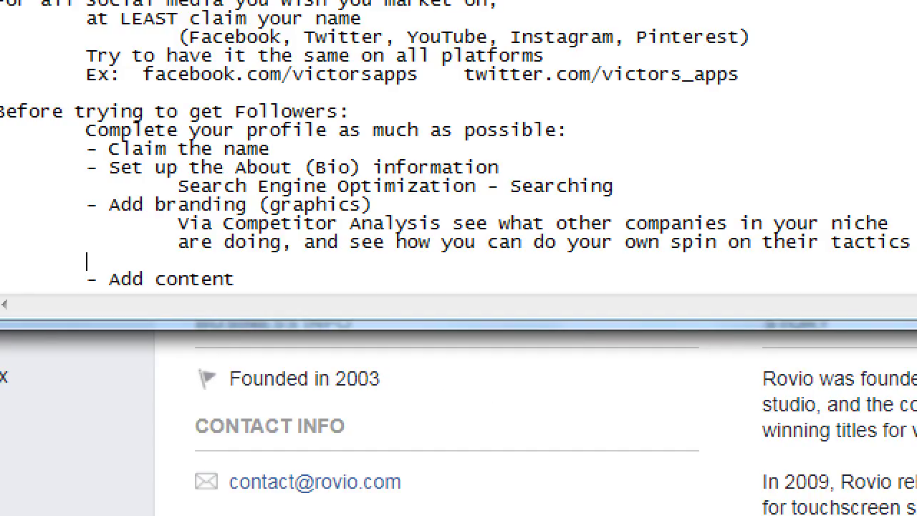
{"action": "key", "text": "Tab"}
{"action": "key", "text": "shift+Home"}
{"action": "key", "text": "BackSpace"}
{"action": "key", "text": "BackSpace"}
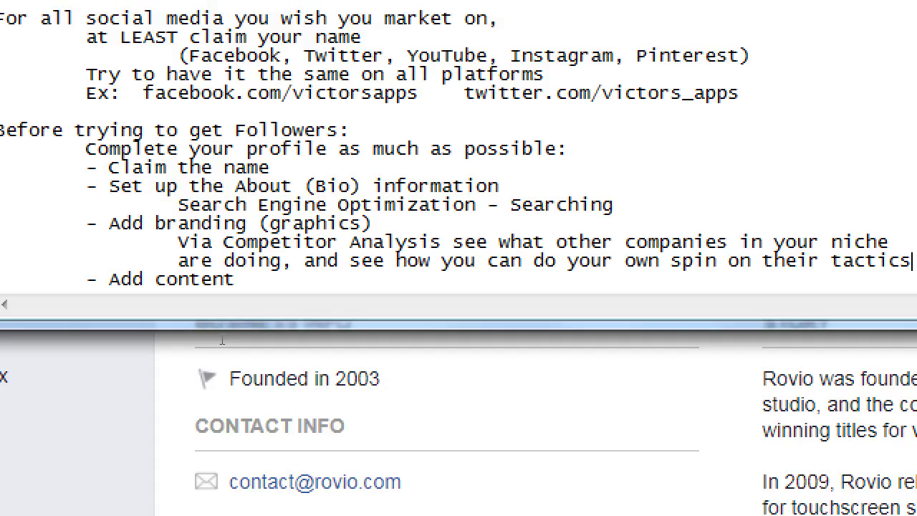
Step: Insert an empty doubly indented line under the "- Add content" item
{"action": "key", "text": "Return"}
{"action": "key", "text": "Tab"}
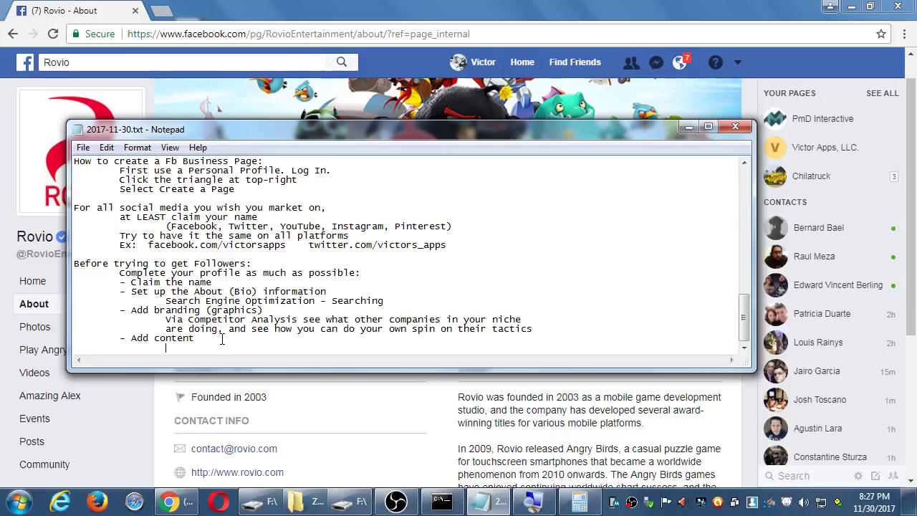
Step: Switch to Chrome, return to the Rovio page's Home view and examine the photos and posts the company publishes
{"action": "left_click", "coordinate": [275, 5]}
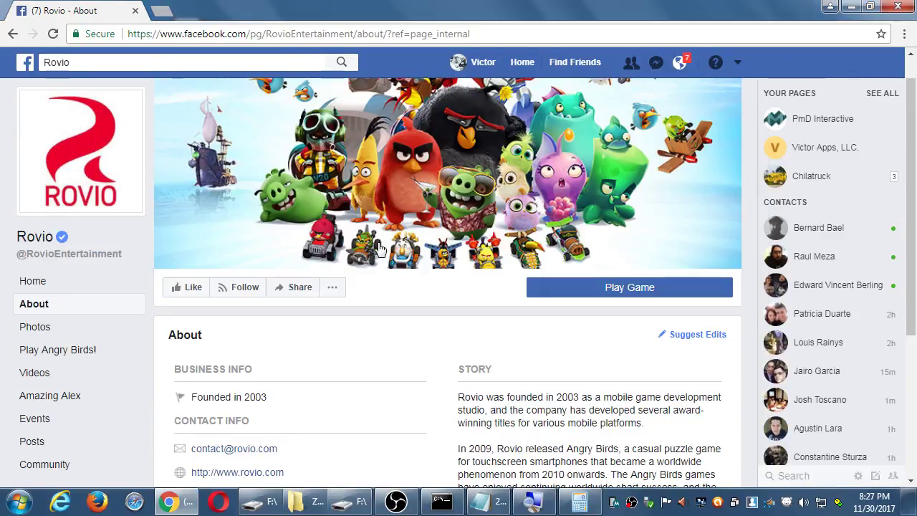
{"action": "scroll", "coordinate": [379, 248], "scroll_direction": "down", "scroll_amount": 3}
{"action": "scroll", "coordinate": [344, 308], "scroll_direction": "up", "scroll_amount": 3}
{"action": "key", "text": "alt+Left"}
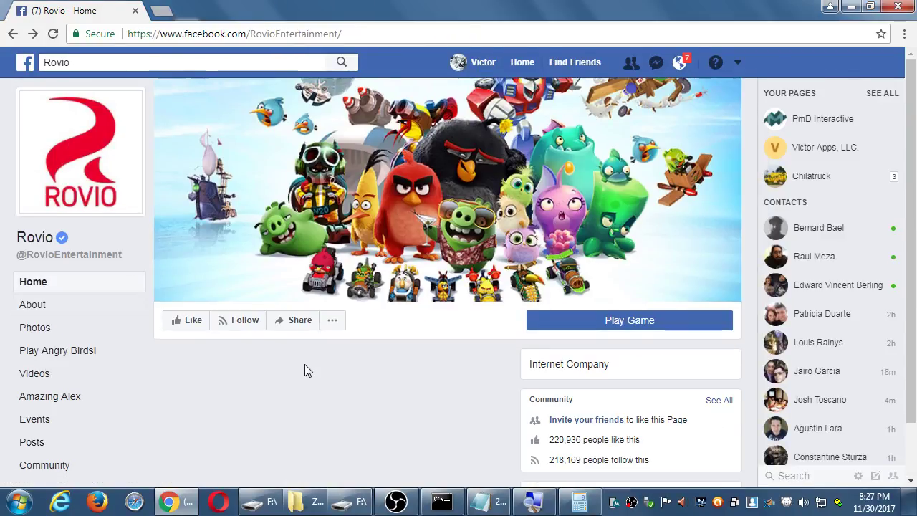
{"action": "scroll", "coordinate": [376, 393], "scroll_direction": "down", "scroll_amount": 8}
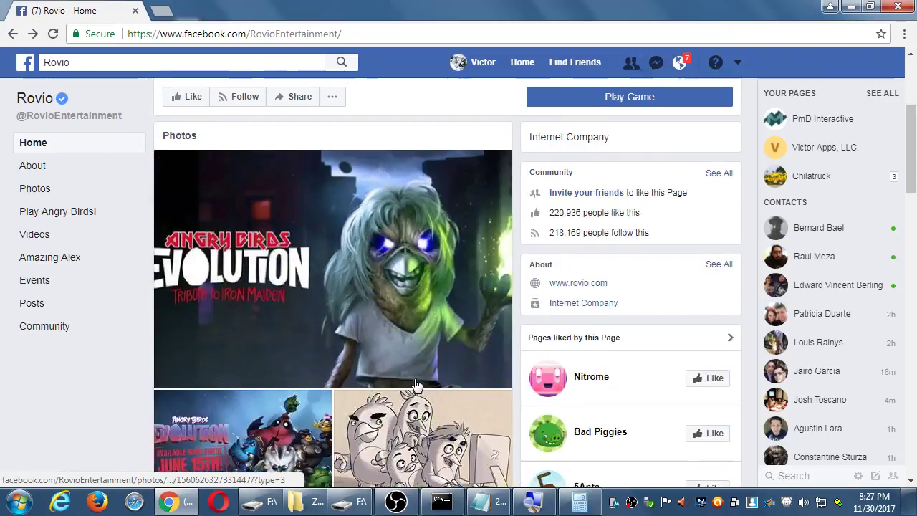
{"action": "scroll", "coordinate": [416, 384], "scroll_direction": "down", "scroll_amount": 4}
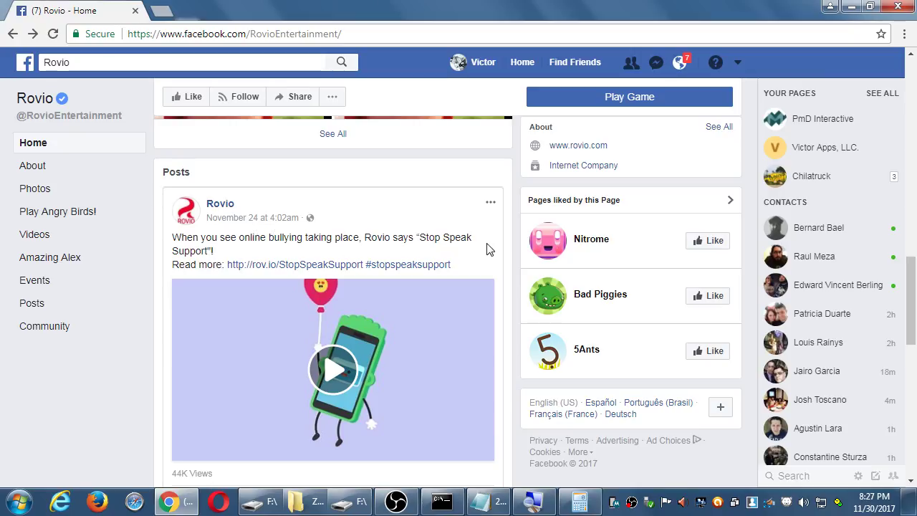
{"action": "scroll", "coordinate": [486, 249], "scroll_direction": "down", "scroll_amount": 1}
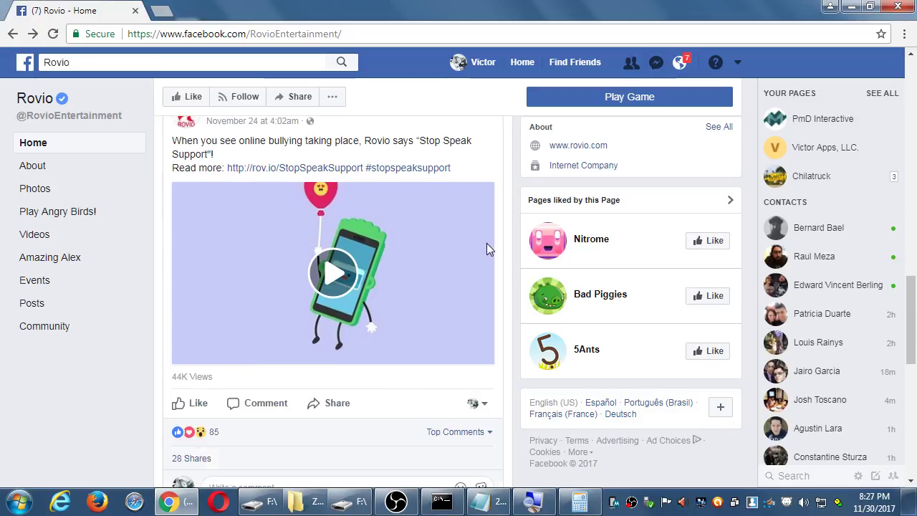
{"action": "scroll", "coordinate": [486, 248], "scroll_direction": "down", "scroll_amount": 4}
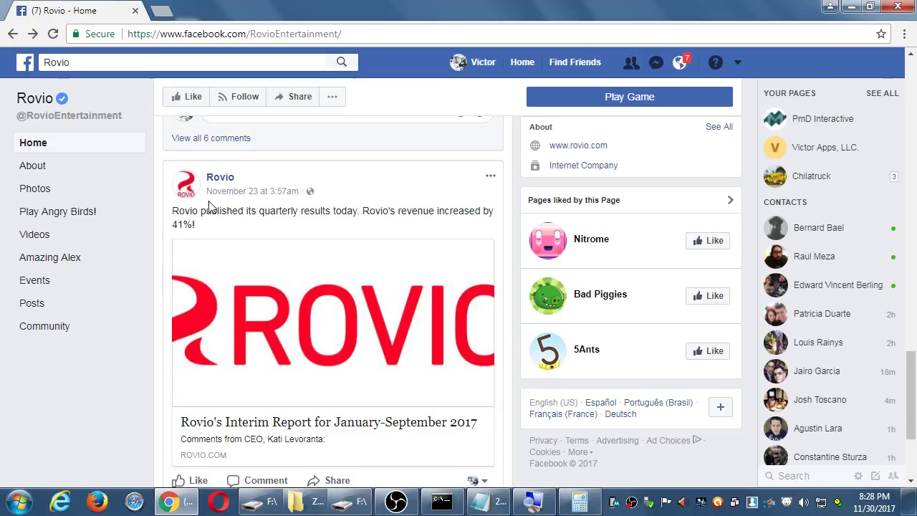
{"action": "scroll", "coordinate": [180, 222], "scroll_direction": "down", "scroll_amount": 7}
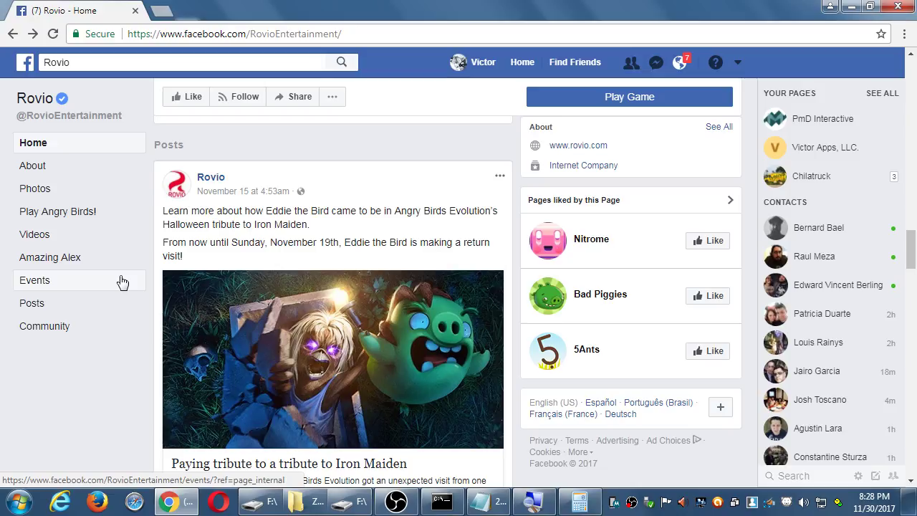
{"action": "scroll", "coordinate": [201, 266], "scroll_direction": "down", "scroll_amount": 5}
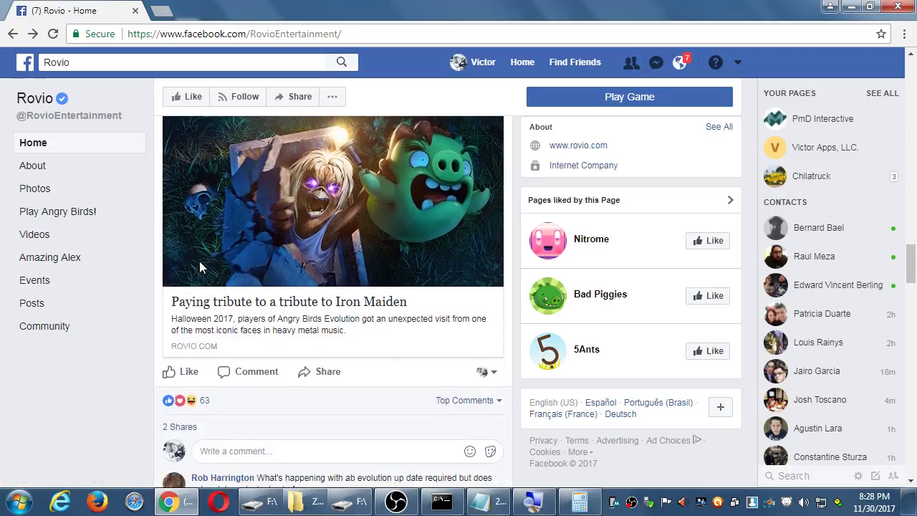
{"action": "scroll", "coordinate": [201, 266], "scroll_direction": "down", "scroll_amount": 3}
{"action": "scroll", "coordinate": [200, 267], "scroll_direction": "down", "scroll_amount": 4}
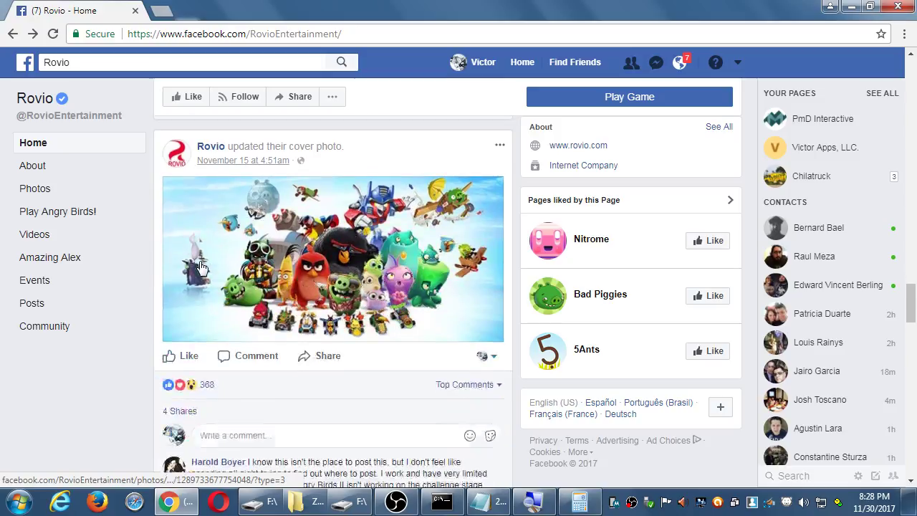
Step: Examine Rovio's cover photo posts, including the Angry Birds Match announcement with its link, comments and list of people who reacted
{"action": "scroll", "coordinate": [202, 268], "scroll_direction": "down", "scroll_amount": 18}
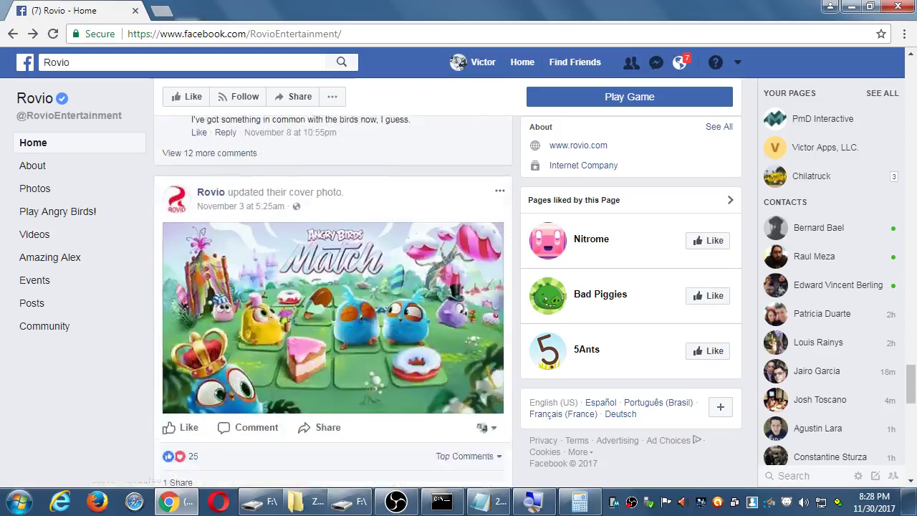
{"action": "scroll", "coordinate": [200, 262], "scroll_direction": "up", "scroll_amount": 12}
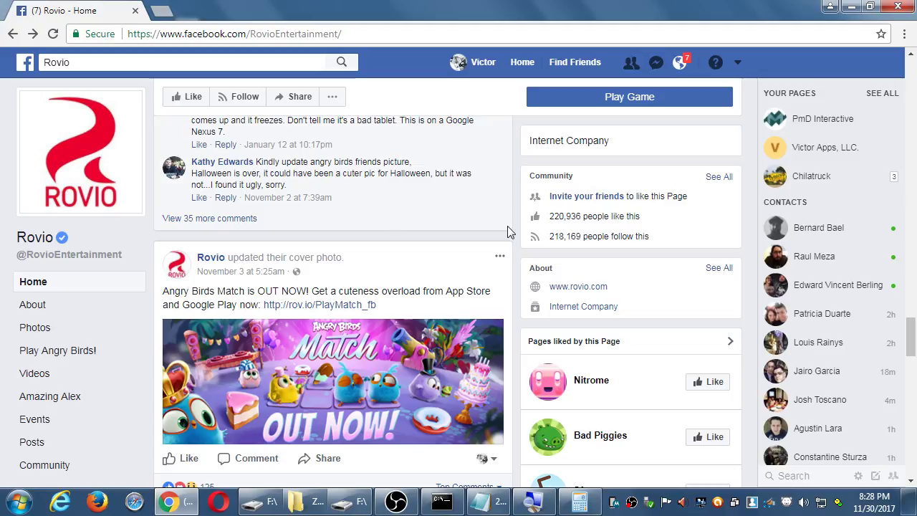
{"action": "left_click_drag", "start_coordinate": [231, 292], "coordinate": [484, 291]}
{"action": "left_click", "coordinate": [398, 288]}
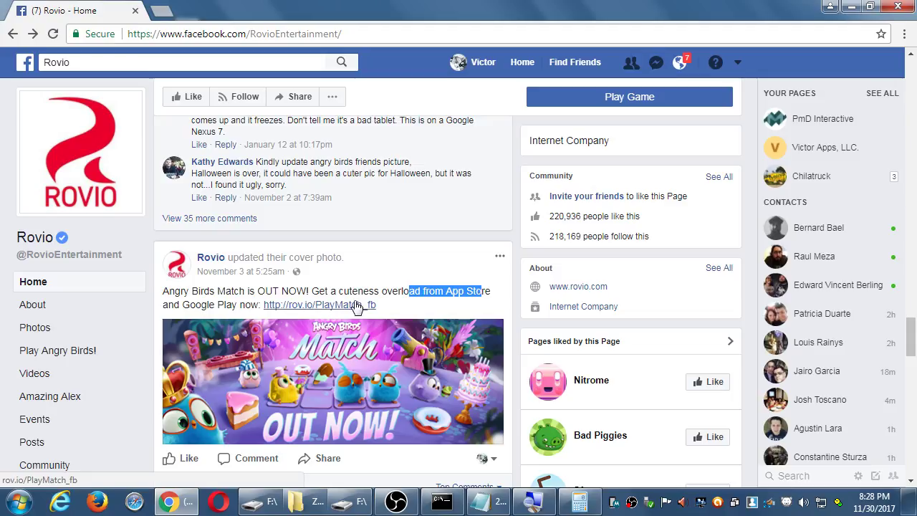
{"action": "scroll", "coordinate": [449, 315], "scroll_direction": "down", "scroll_amount": 3}
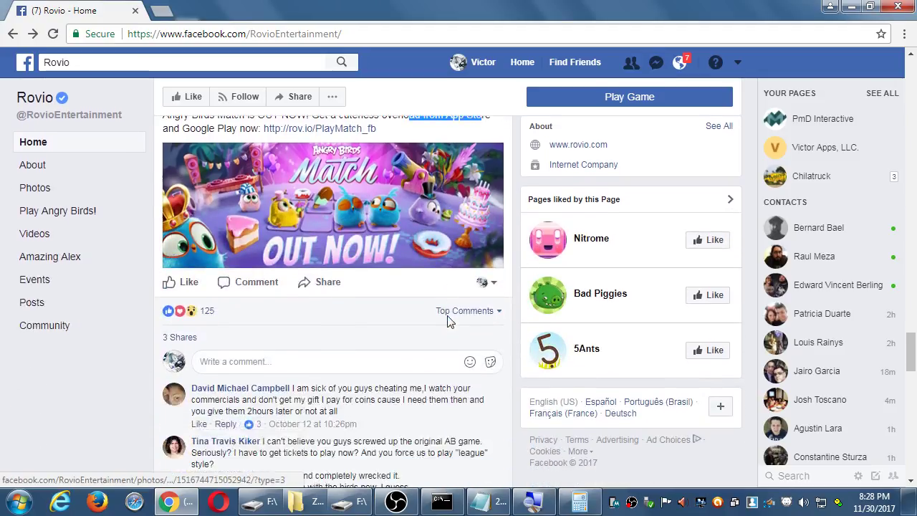
{"action": "scroll", "coordinate": [448, 315], "scroll_direction": "down", "scroll_amount": 1}
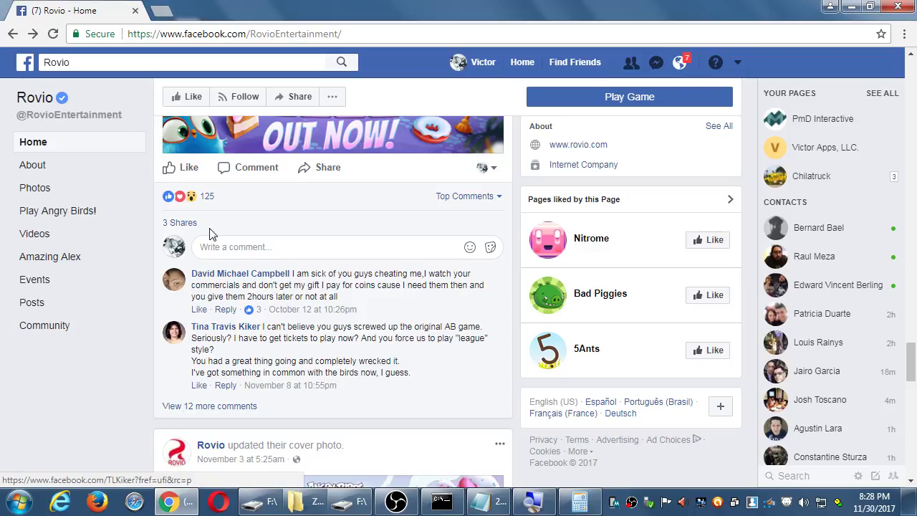
{"action": "mouse_move", "coordinate": [214, 202]}
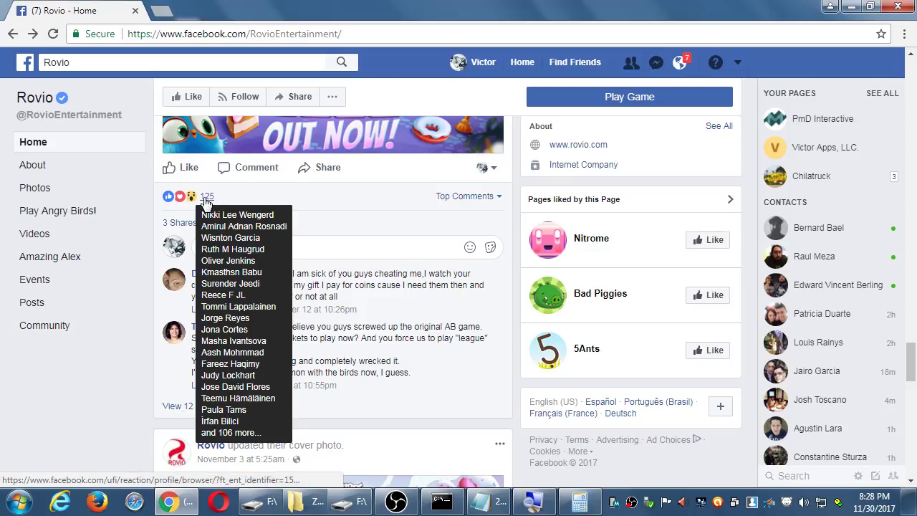
Step: Switch to the Notepad notes and write "To get reactions (Conversions)" on a doubly indented line under the "- Add content" item
{"action": "left_click", "coordinate": [481, 507]}
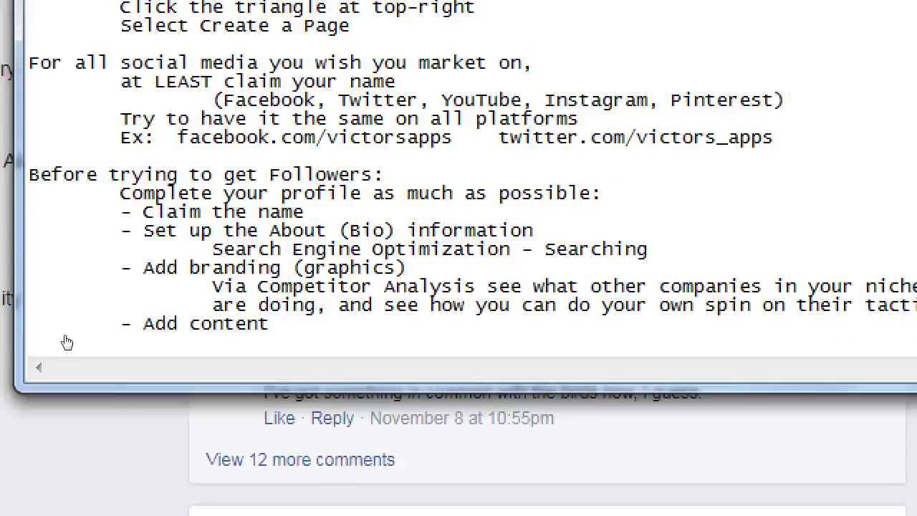
{"action": "key", "text": "Return"}
{"action": "key", "text": "Tab"}
{"action": "key", "text": "Tab"}
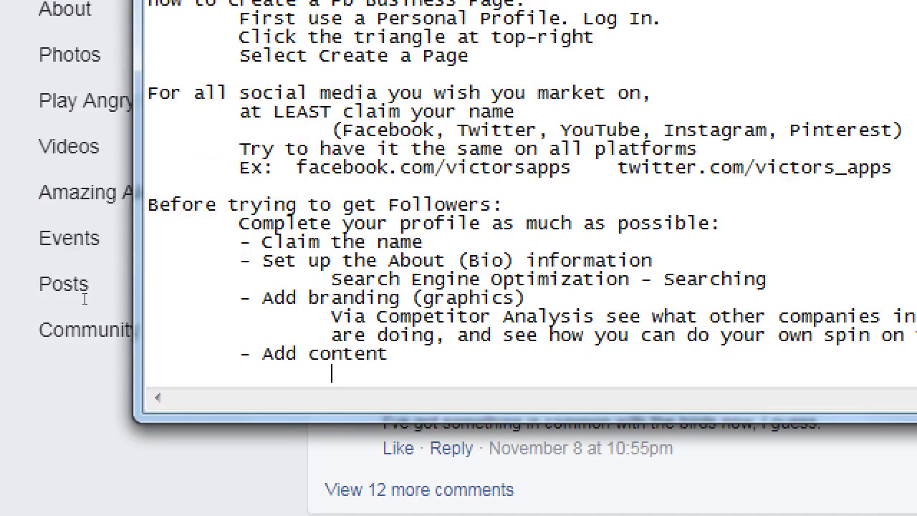
{"action": "type", "text": "T"}
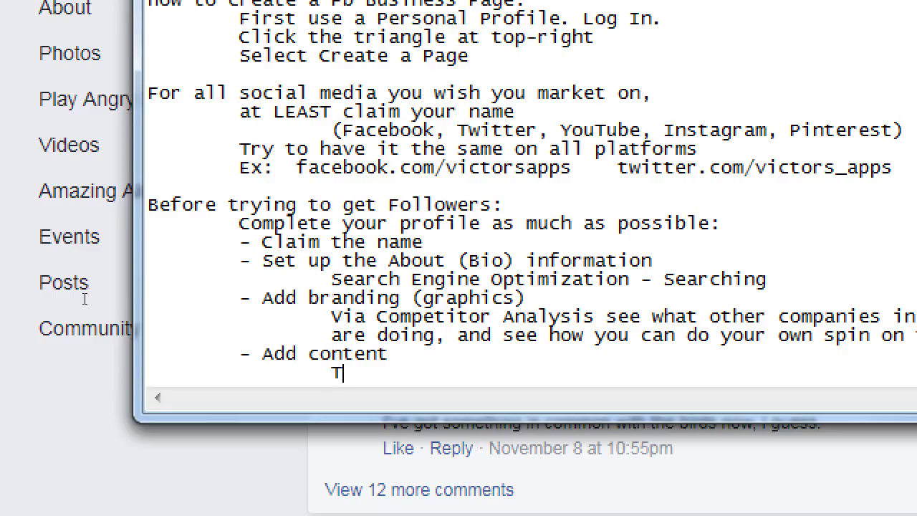
{"action": "type", "text": "o get reactions ("}
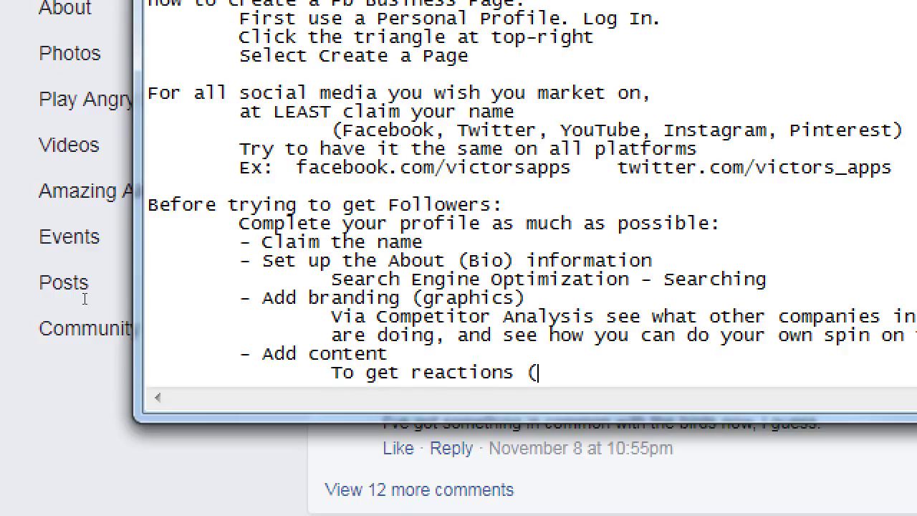
{"action": "type", "text": "Conversions"}
{"action": "key", "text": "BackSpace"}
{"action": "key", "text": "BackSpace"}
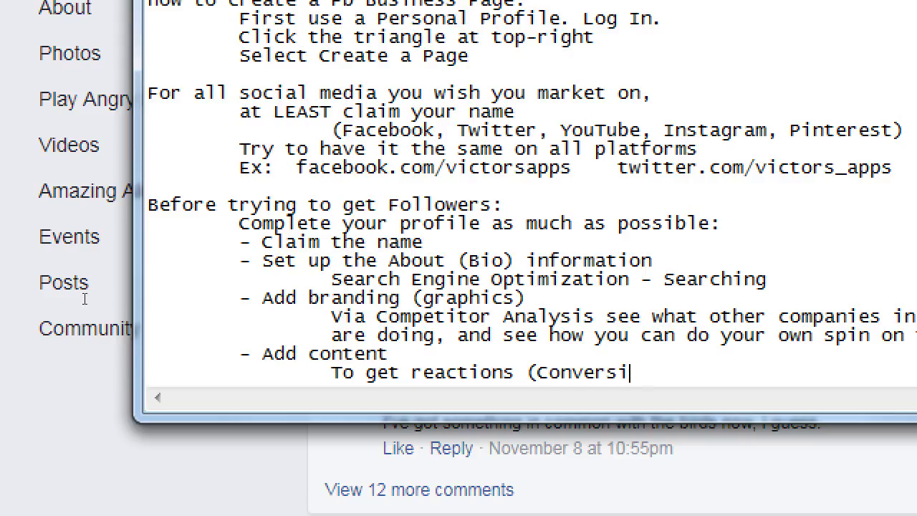
{"action": "type", "text": "ons)"}
Step: Append "(Impressions)" to the end of the "- Add content" item
{"action": "type", "text": " (Impress"}
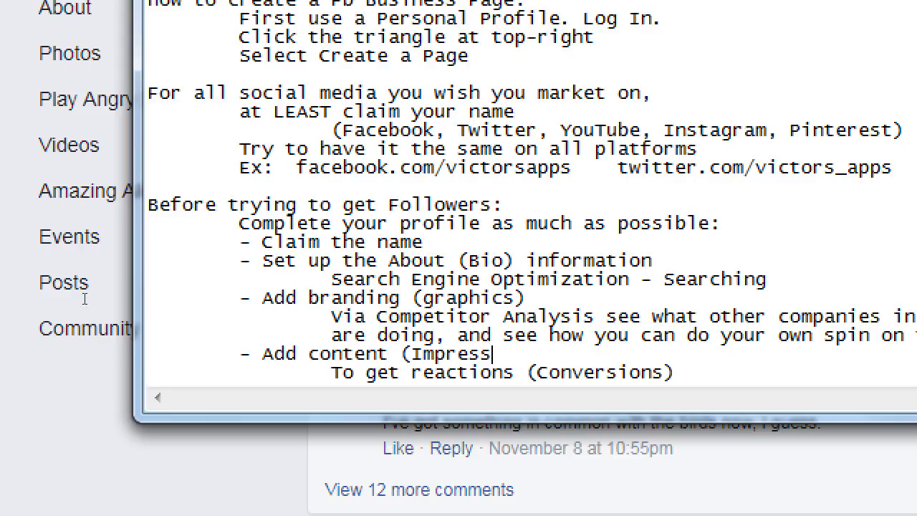
{"action": "type", "text": "ions)"}
{"action": "key", "text": "F3"}
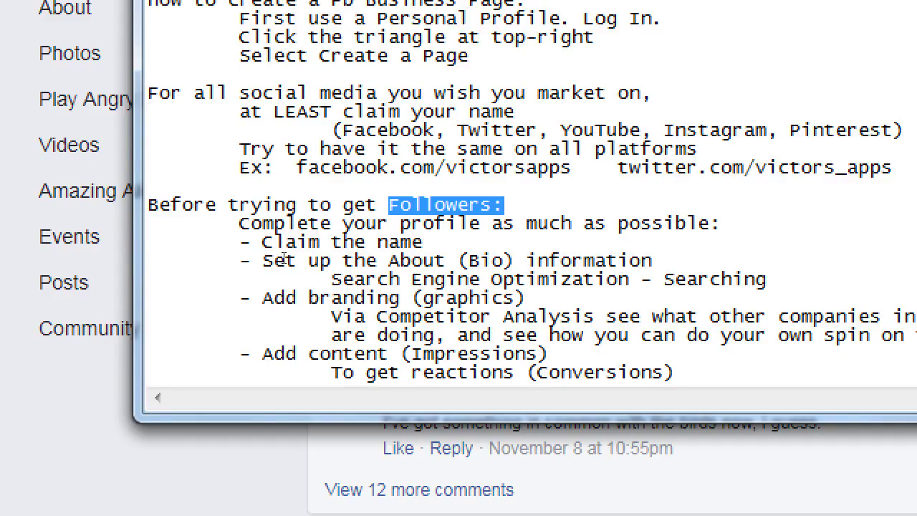
Step: Start a new unindented paragraph at the end of the notes, after a blank line, reading "A company is always trying to"
{"action": "key", "text": "ctrl+End"}
{"action": "key", "text": "Return"}
{"action": "key", "text": "Return"}
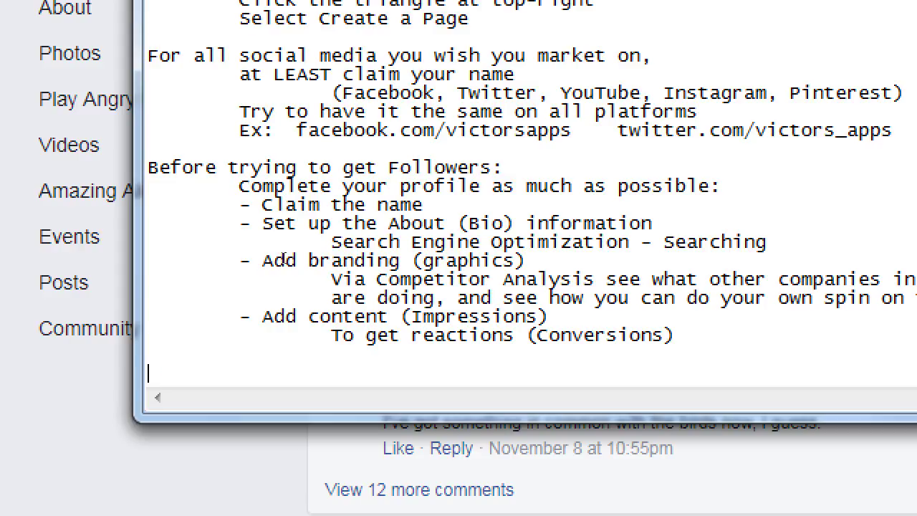
{"action": "type", "text": "A company is"}
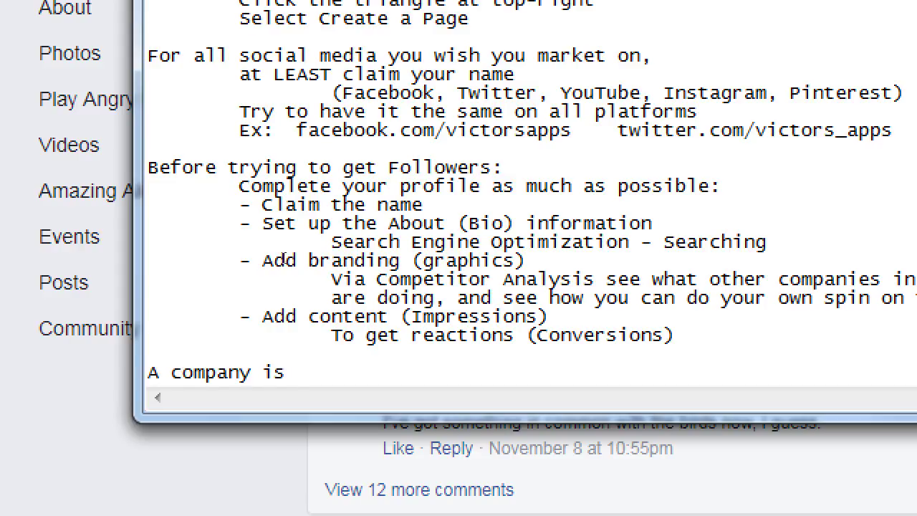
{"action": "type", "text": " always trying to "}
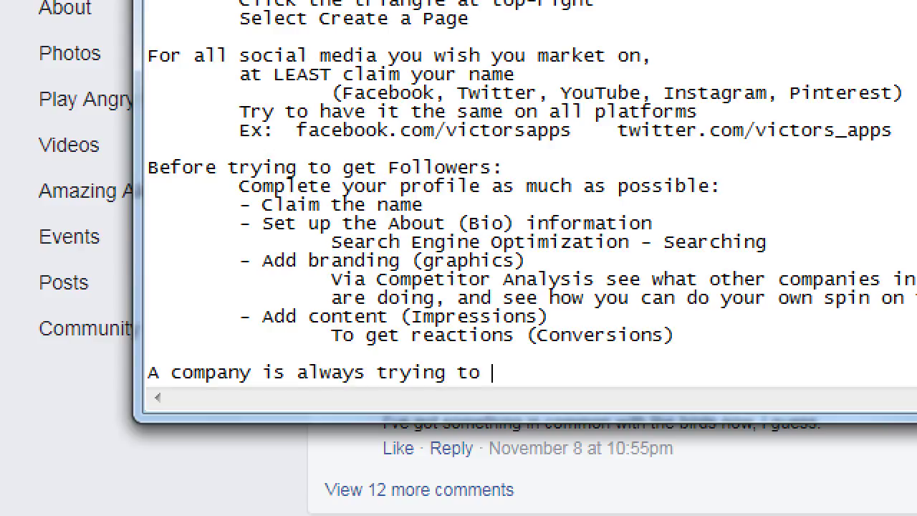
Step: Complete the unfinished last line of the notes to read "A company is always trying to get followers to build their"
{"action": "type", "text": "g4t"}
{"action": "key", "text": "BackSpace"}
{"action": "key", "text": "BackSpace"}
{"action": "key", "text": "BackSpace"}
{"action": "type", "text": "et forllower"}
{"action": "key", "text": "BackSpace"}
{"action": "key", "text": "BackSpace"}
{"action": "key", "text": "BackSpace"}
{"action": "key", "text": "BackSpace"}
{"action": "key", "text": "BackSpace"}
{"action": "key", "text": "BackSpace"}
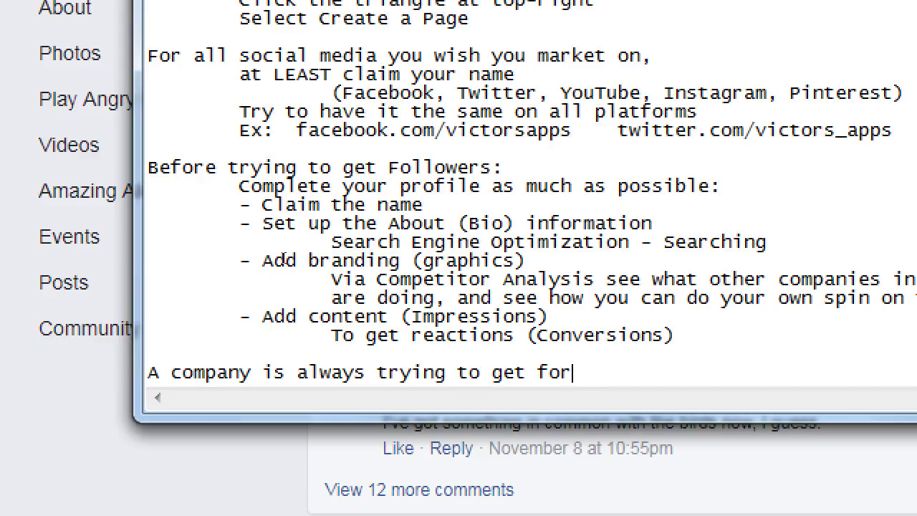
{"action": "key", "text": "BackSpace"}
{"action": "type", "text": "loo"}
{"action": "key", "text": "BackSpace"}
{"action": "key", "text": "BackSpace"}
{"action": "type", "text": "lower"}
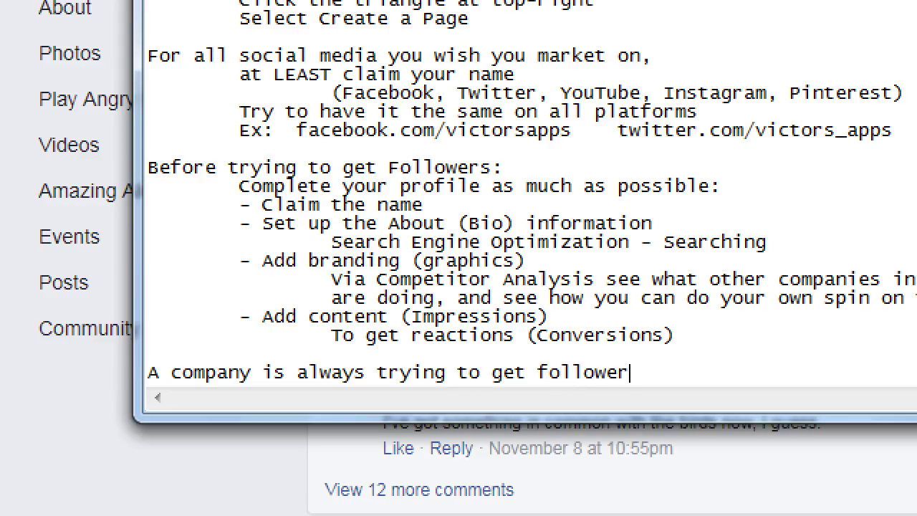
{"action": "type", "text": "s to build thei"}
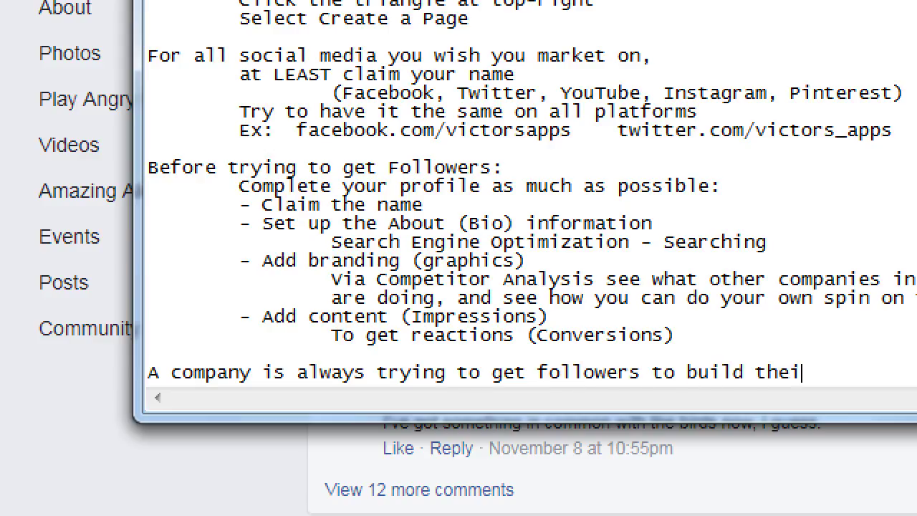
{"action": "type", "text": "r"}
Step: Add an indented line "Target Audience (Captive Audience)" below the sentence about getting followers
{"action": "key", "text": "Return"}
{"action": "key", "text": "Tab"}
{"action": "type", "text": "Target A"}
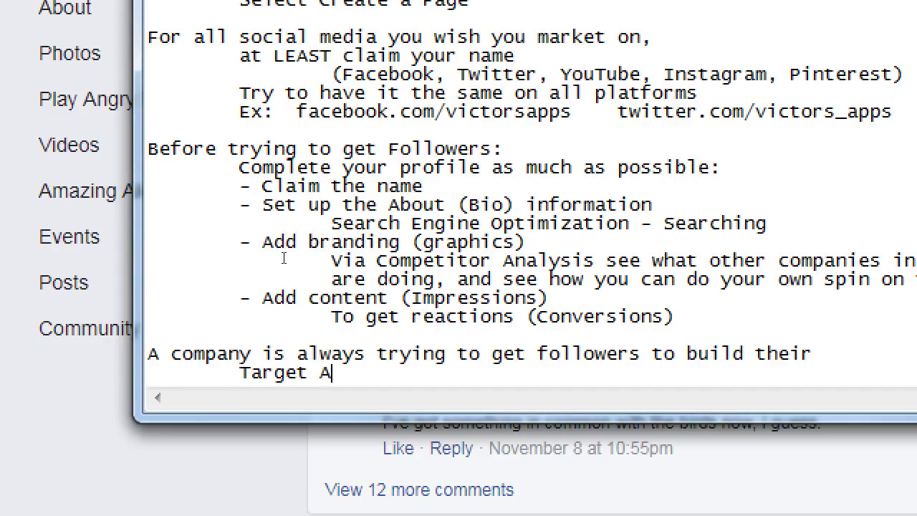
{"action": "type", "text": "udience"}
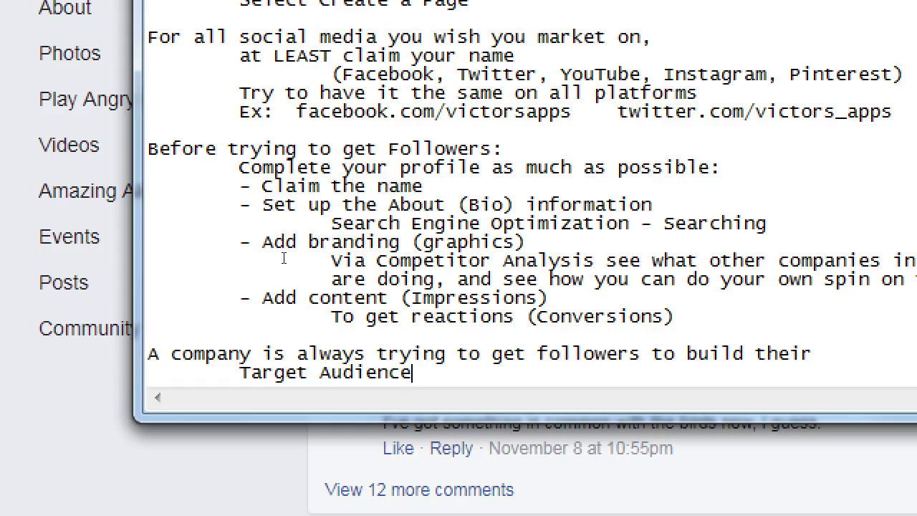
{"action": "type", "text": "(Captive Audinece"}
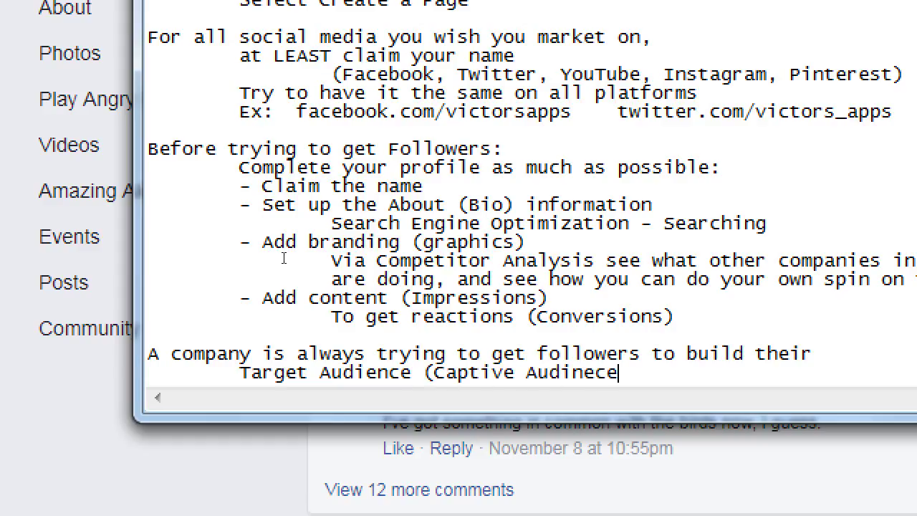
{"action": "key", "text": "BackSpace"}
{"action": "key", "text": "BackSpace"}
{"action": "key", "text": "BackSpace"}
{"action": "key", "text": "BackSpace"}
{"action": "key", "text": "BackSpace"}
{"action": "type", "text": "ience)"}
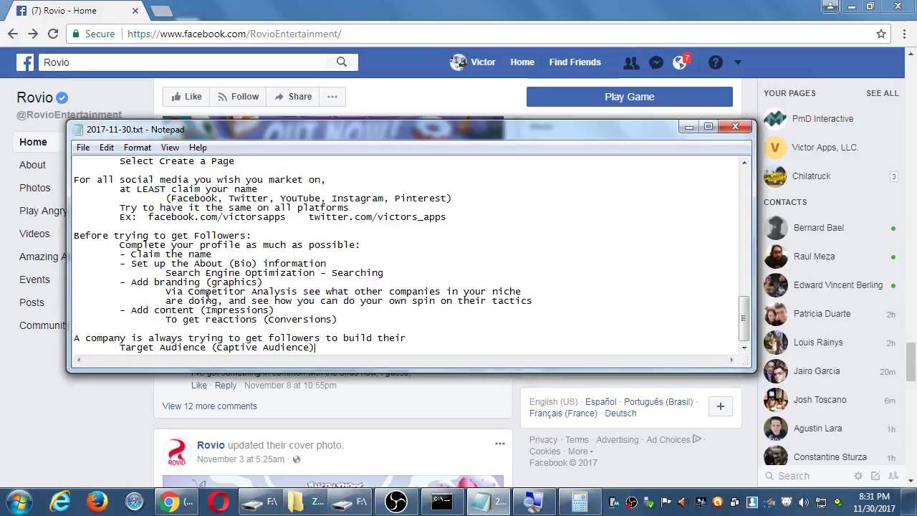
Step: Append "- such as Followers" to the line "To get reactions (Conversions)"
{"action": "left_click_drag", "start_coordinate": [161, 306], "coordinate": [279, 319]}
{"action": "left_click", "coordinate": [341, 320]}
{"action": "type", "text": "- such as Followers"}
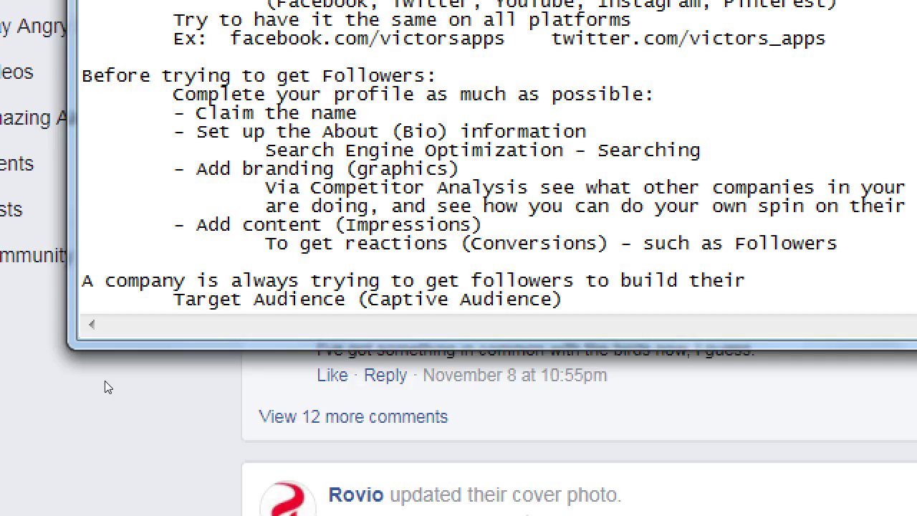
Step: Start a new paragraph at the end of the notes reading "After using the account for free for a while, it's recommended"
{"action": "key", "text": "ctrl+End"}
{"action": "key", "text": "Return"}
{"action": "key", "text": "Return"}
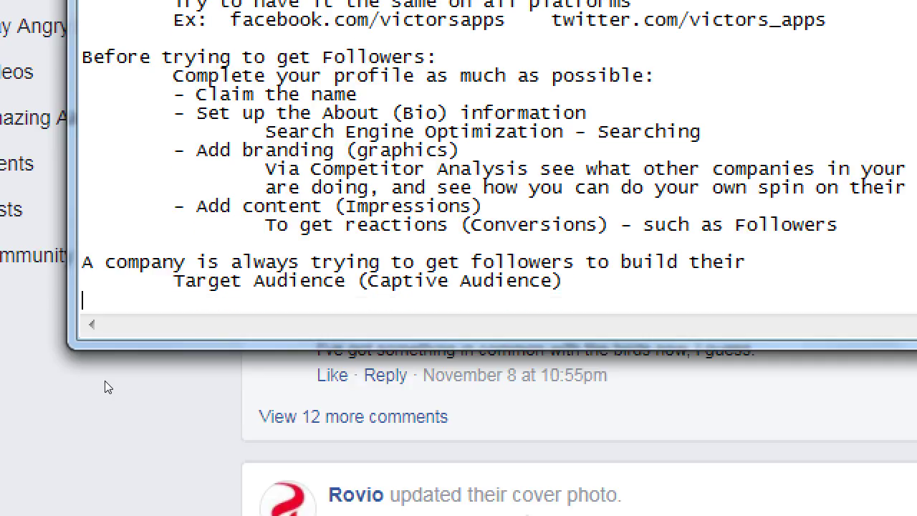
{"action": "type", "text": "After using the s"}
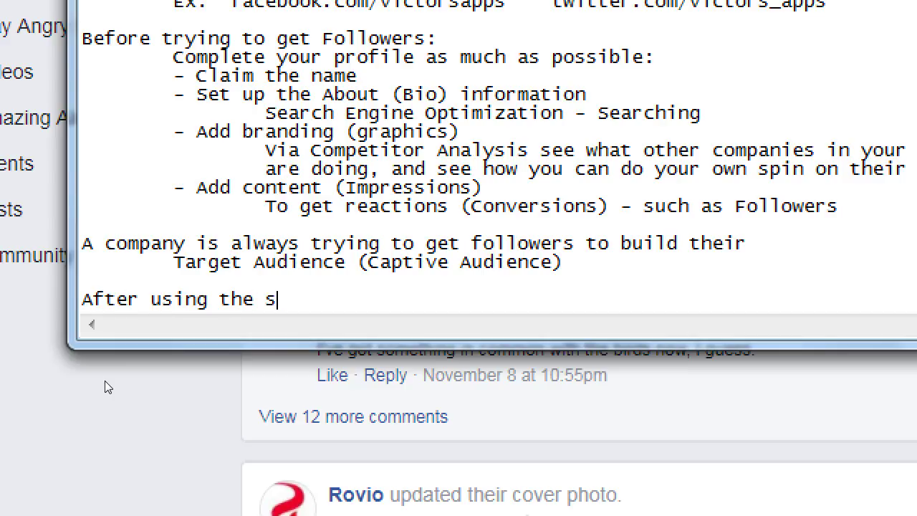
{"action": "key", "text": "BackSpace"}
{"action": "type", "text": "account"}
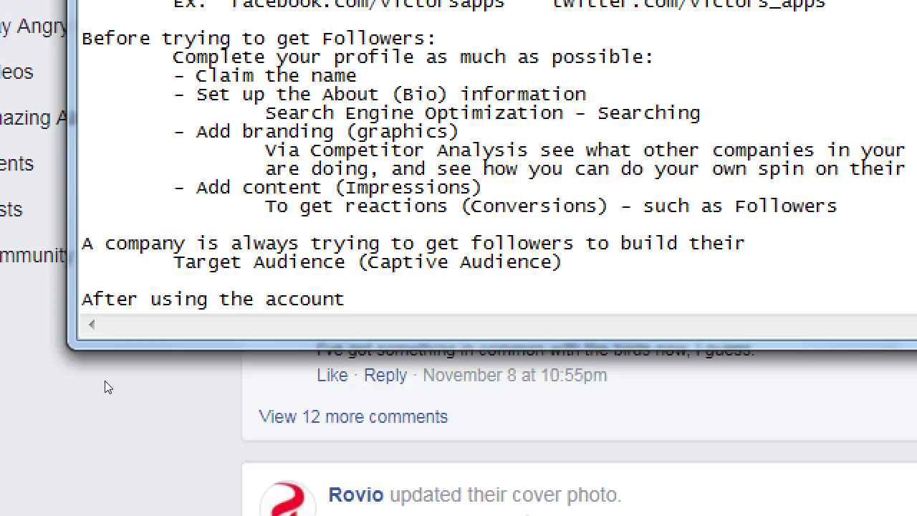
{"action": "type", "text": " for free for a "}
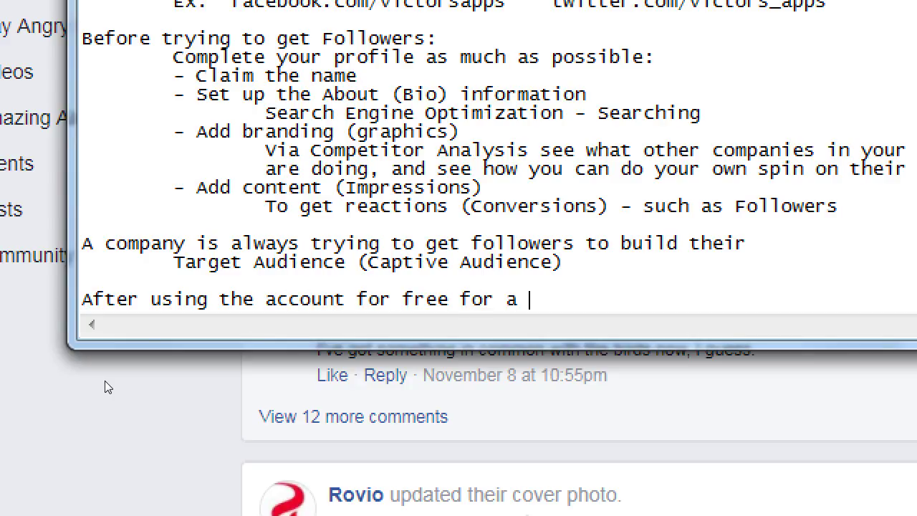
{"action": "type", "text": "while, it's recomm"}
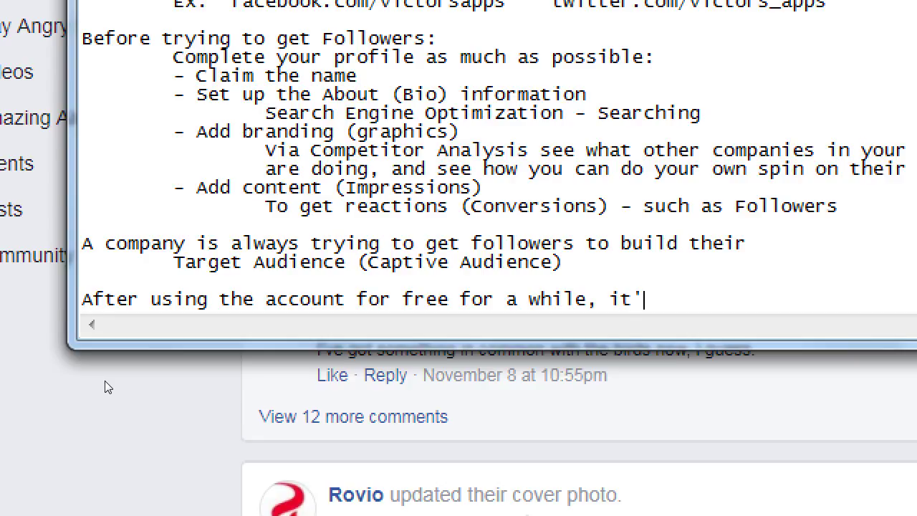
{"action": "type", "text": "ended"}
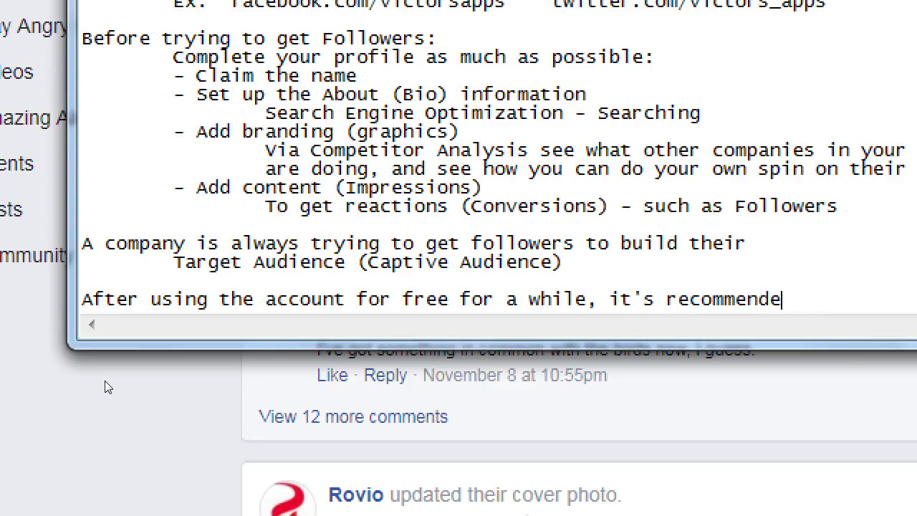
Step: Continue the paragraph with the indented line "to then move on to paid marketing."
{"action": "key", "text": "Return"}
{"action": "key", "text": "Tab"}
{"action": "type", "text": "to then"}
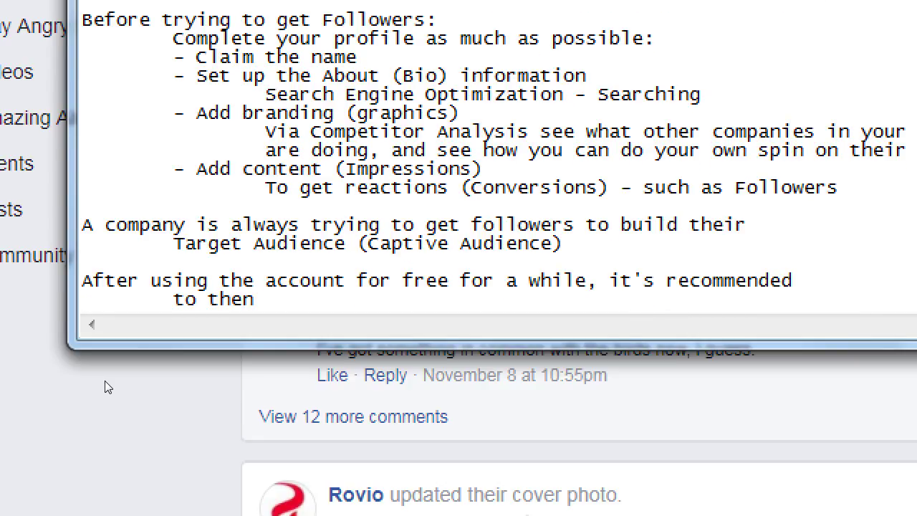
{"action": "type", "text": " move on to paid"}
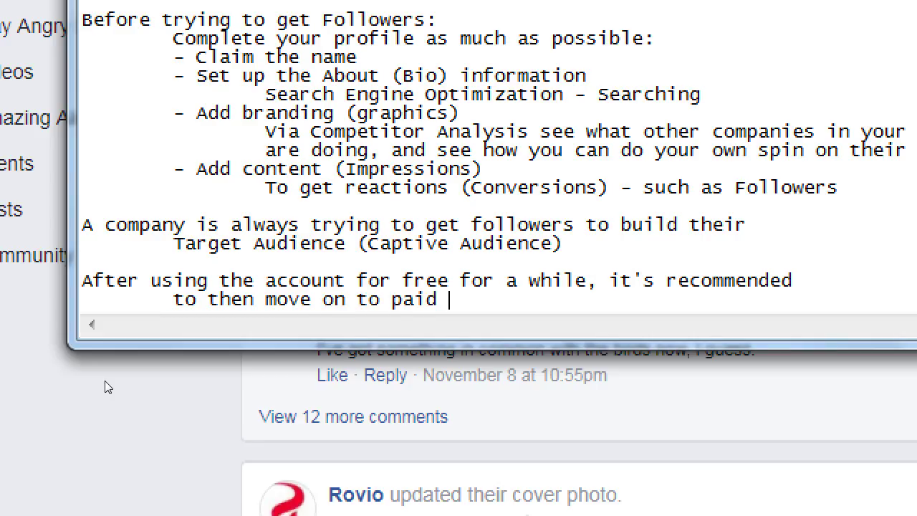
{"action": "type", "text": " marketing."}
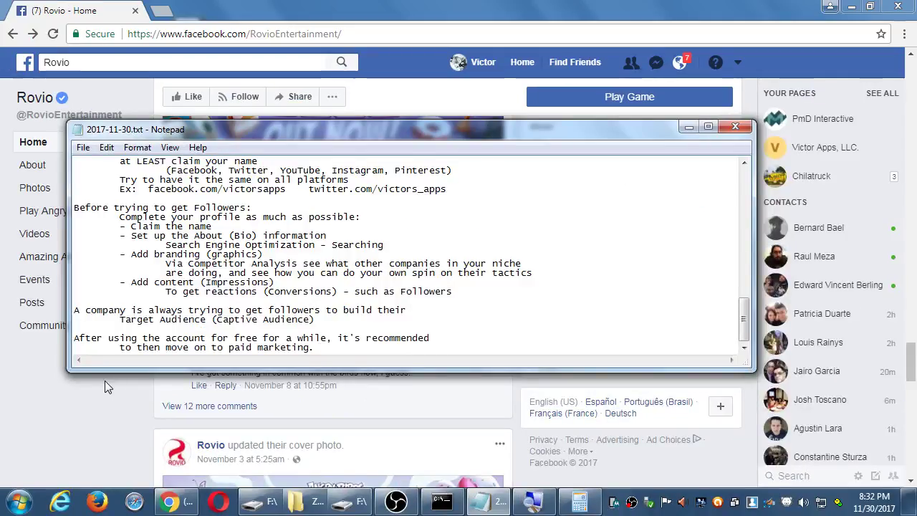
Step: After two blank lines at the end of the notes, write "Even if you have 1000 followers, that doesn't mean all 1000"
{"action": "left_click", "coordinate": [504, 6]}
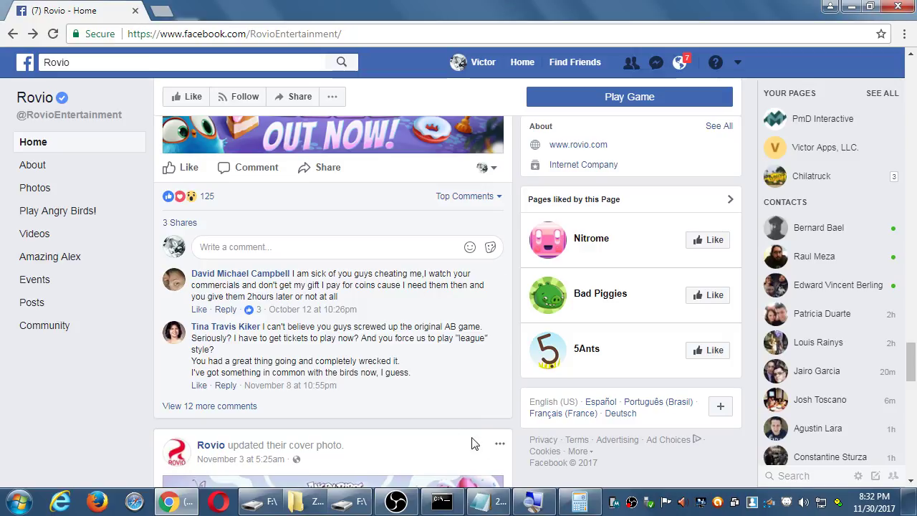
{"action": "left_click", "coordinate": [499, 505]}
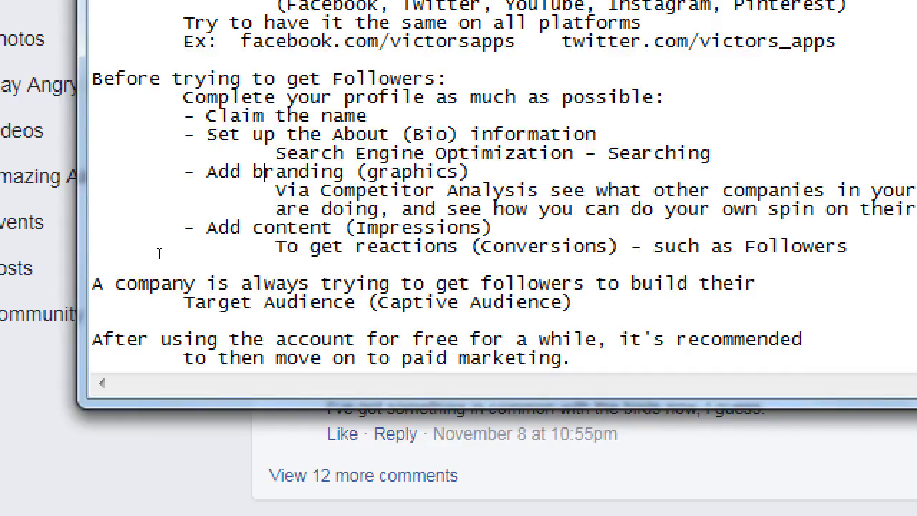
{"action": "key", "text": "Return"}
{"action": "key", "text": "Return"}
{"action": "key", "text": "Return"}
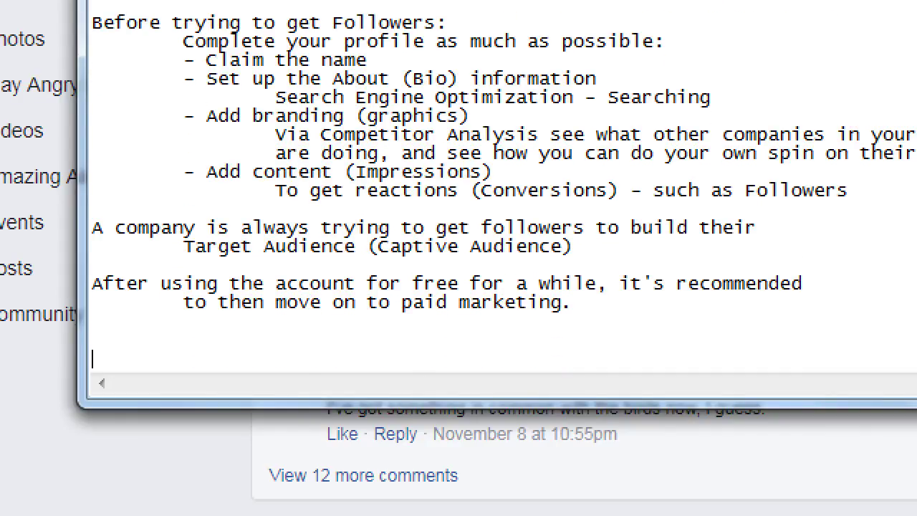
{"action": "type", "text": "Even if y"}
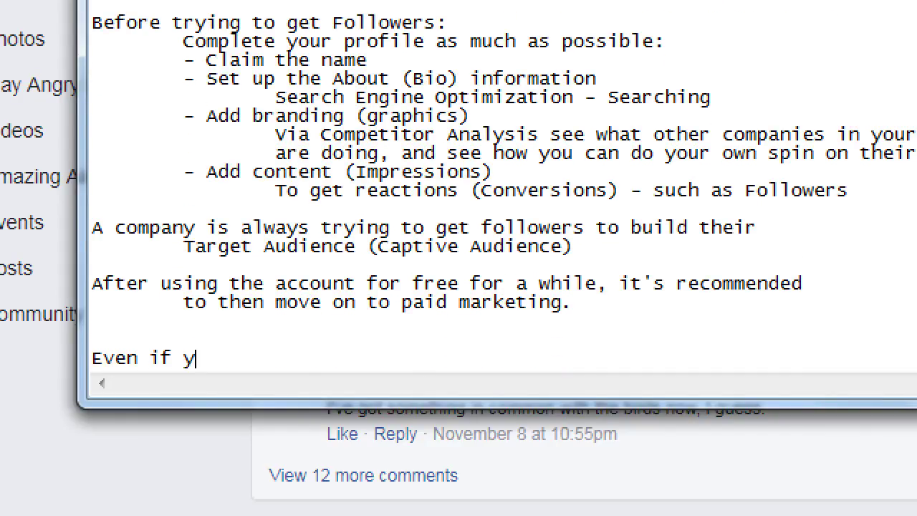
{"action": "type", "text": "ou have 1000"}
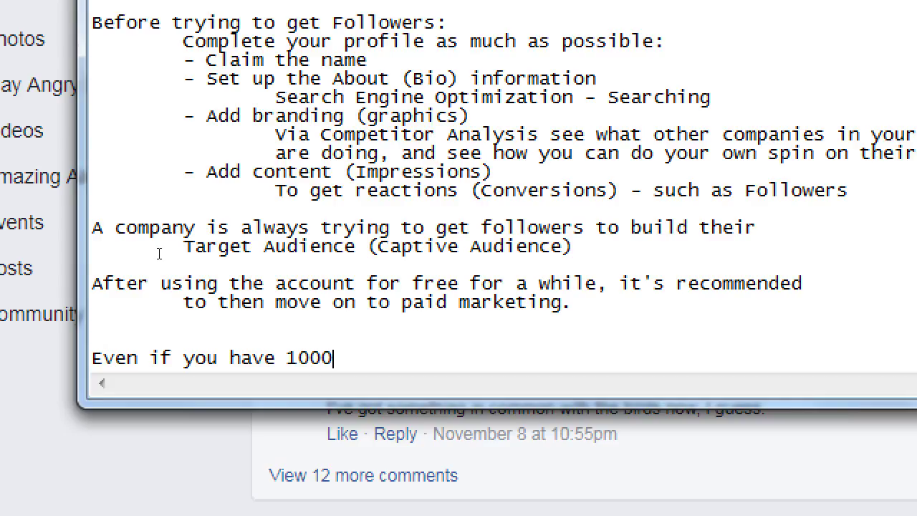
{"action": "type", "text": " followers, that "}
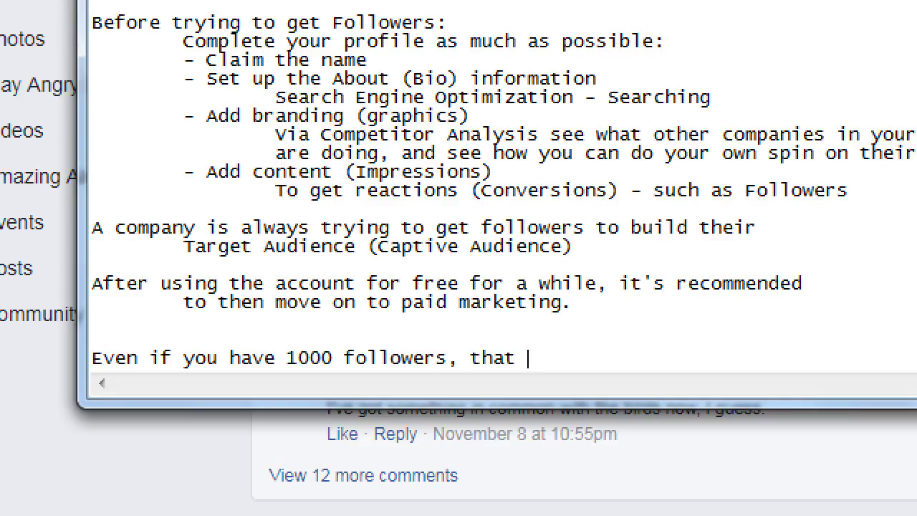
{"action": "type", "text": "doesn't mean "}
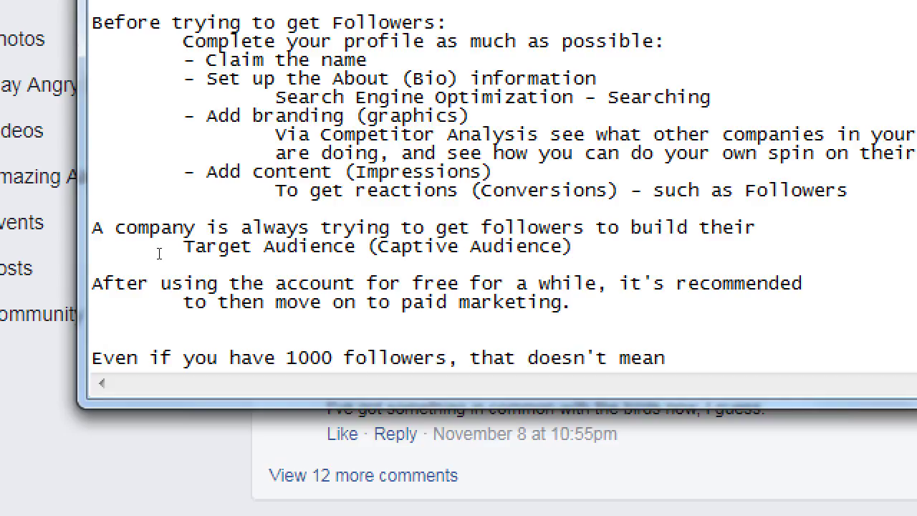
{"action": "type", "text": "all 1000"}
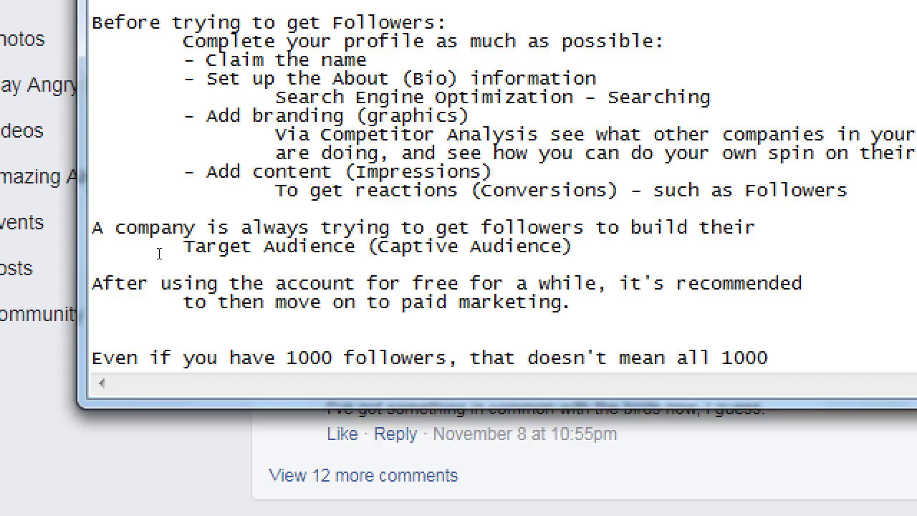
Step: Finish the 1000-followers sentence on a new line with "will see your posts (content)."
{"action": "key", "text": "Return"}
{"action": "type", "text": "will see your "}
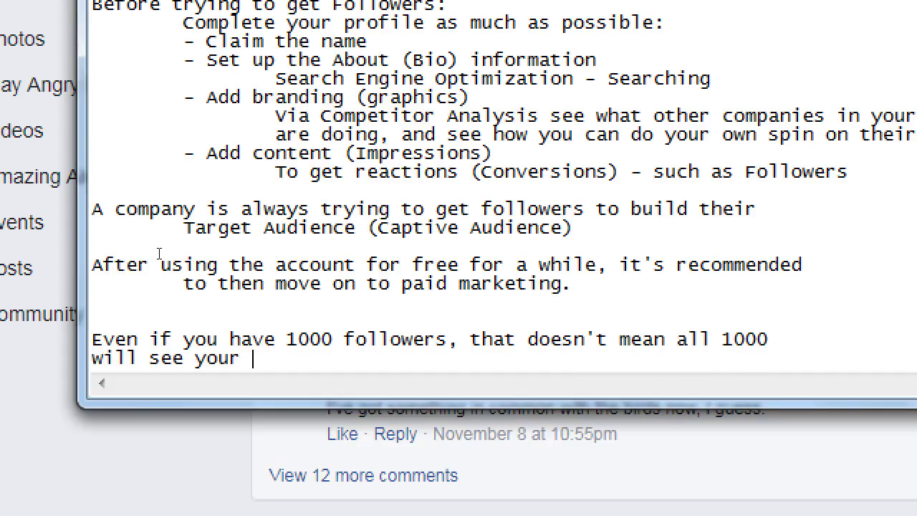
{"action": "type", "text": "posts (A"}
{"action": "key", "text": "BackSpace"}
{"action": "type", "text": "content)."}
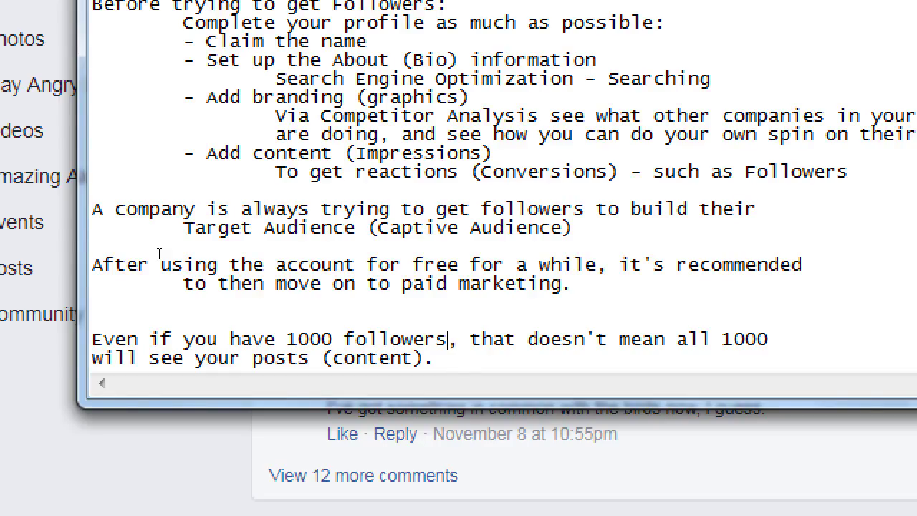
Step: Add a closing line to the notes: "The only way, then, to reach more people is Facebook Ads (paying)"
{"action": "key", "text": "Left"}
{"action": "key", "text": "Left"}
{"action": "key", "text": "Left"}
{"action": "key", "text": "Down"}
{"action": "key", "text": "End"}
{"action": "key", "text": "Down"}
{"action": "key", "text": "Return"}
{"action": "type", "text": "The "}
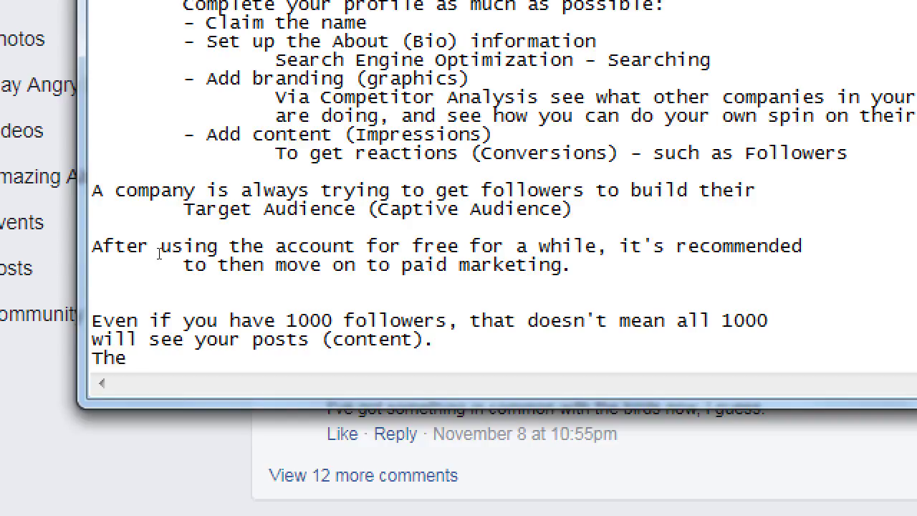
{"action": "type", "text": "only"}
{"action": "key", "text": "BackSpace"}
{"action": "type", "text": "way, t"}
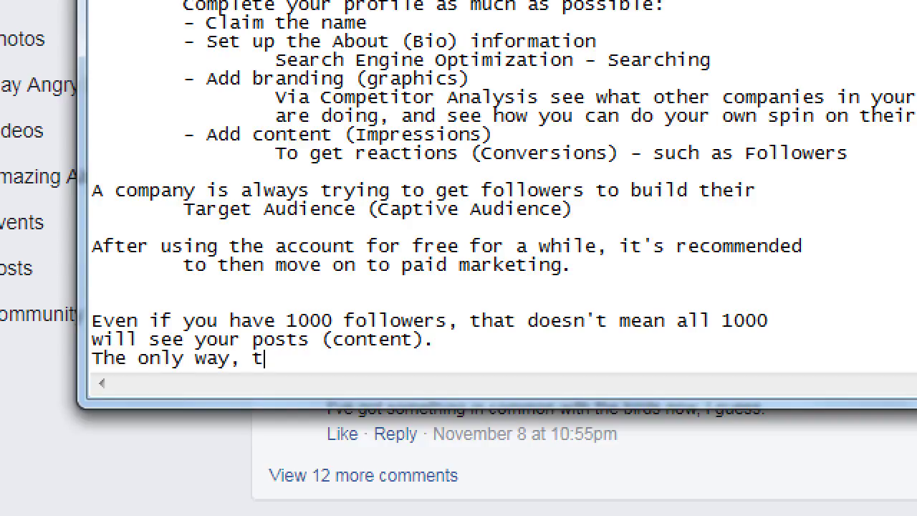
{"action": "type", "text": "hen, to reach more "}
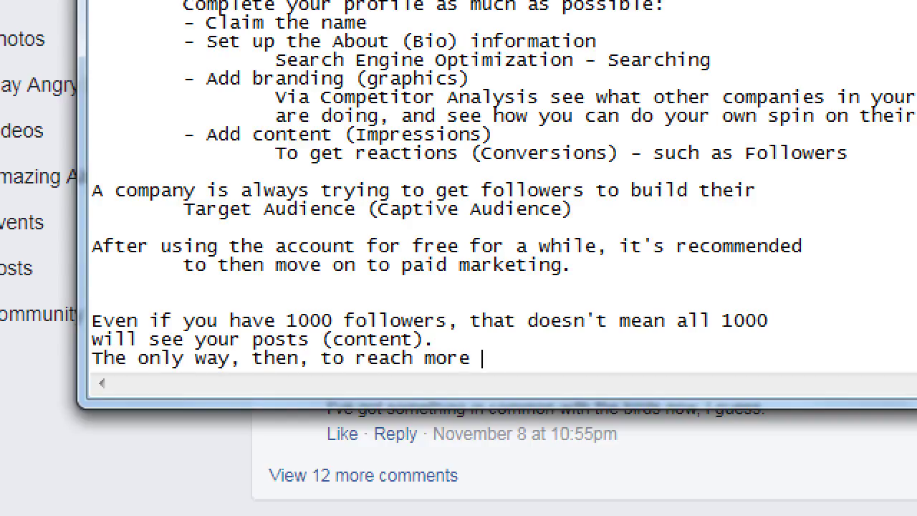
{"action": "type", "text": "people is "}
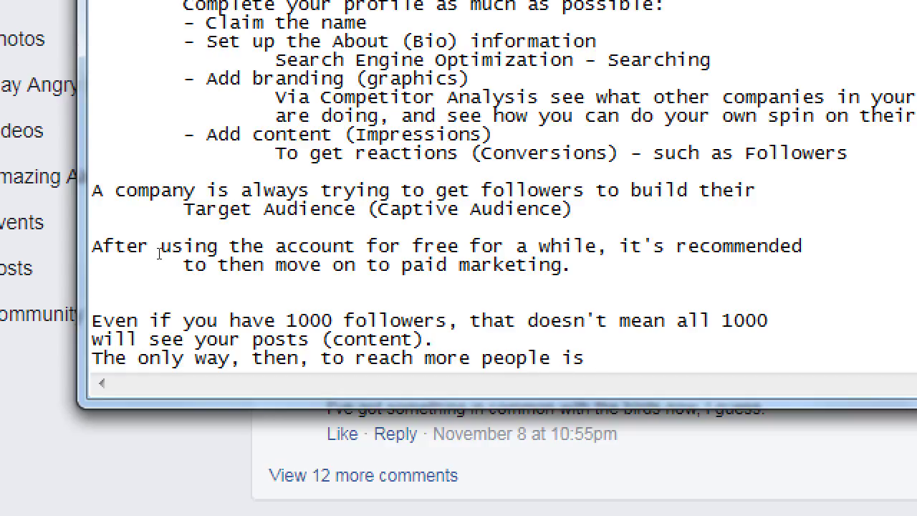
{"action": "type", "text": "Facebook Ads"}
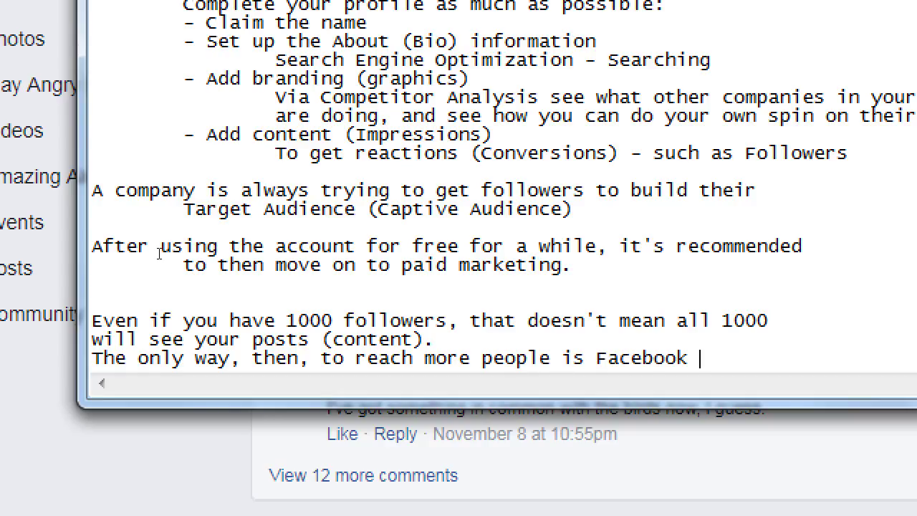
{"action": "type", "text": " (paying)"}
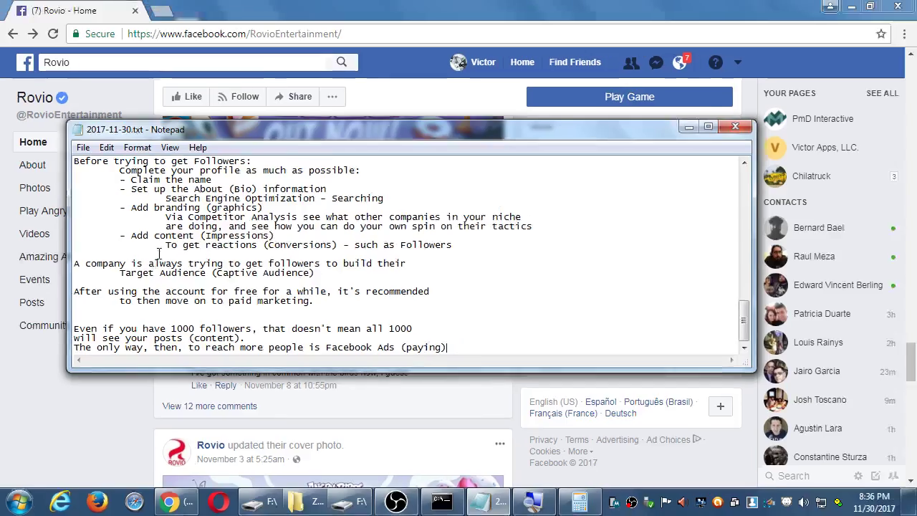
Step: Switch to the Rovio Facebook page in the browser and look through its earlier posts and page information
{"action": "left_click", "coordinate": [410, 6]}
{"action": "scroll", "coordinate": [480, 286], "scroll_direction": "up", "scroll_amount": 5}
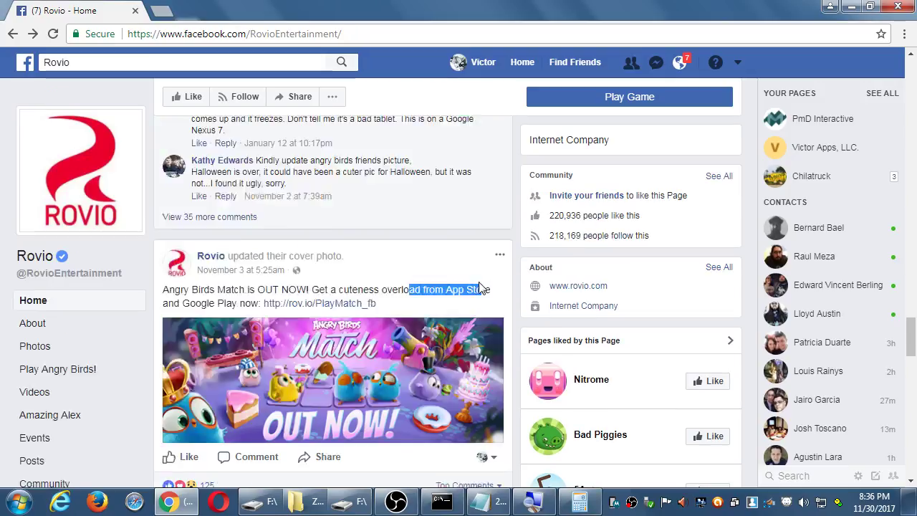
{"action": "scroll", "coordinate": [480, 286], "scroll_direction": "up", "scroll_amount": 5}
{"action": "scroll", "coordinate": [491, 225], "scroll_direction": "down", "scroll_amount": 1}
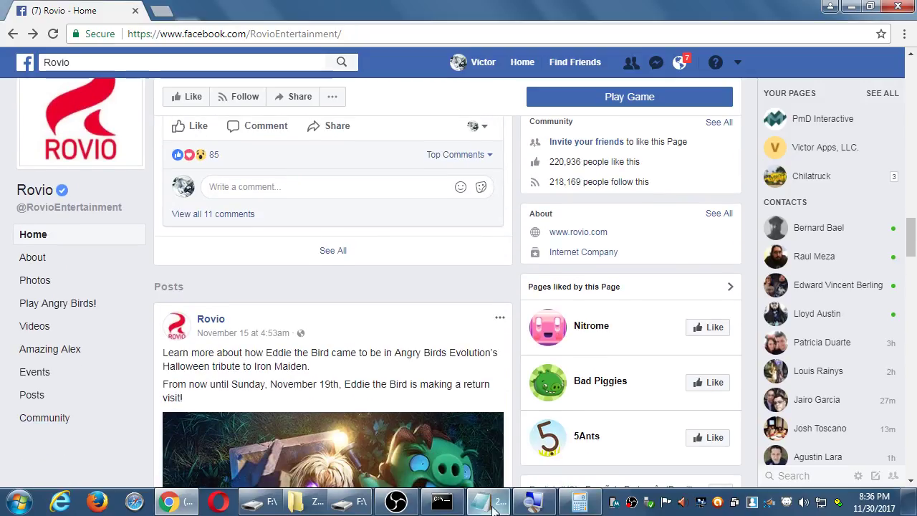
Step: Close the Command Prompt window and switch to the Notepad notes
{"action": "mouse_move", "coordinate": [432, 501]}
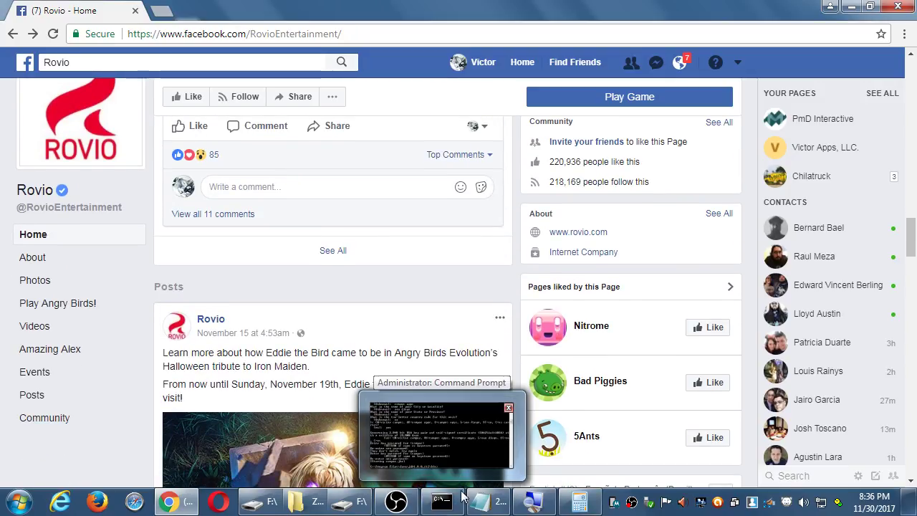
{"action": "left_click", "coordinate": [441, 495]}
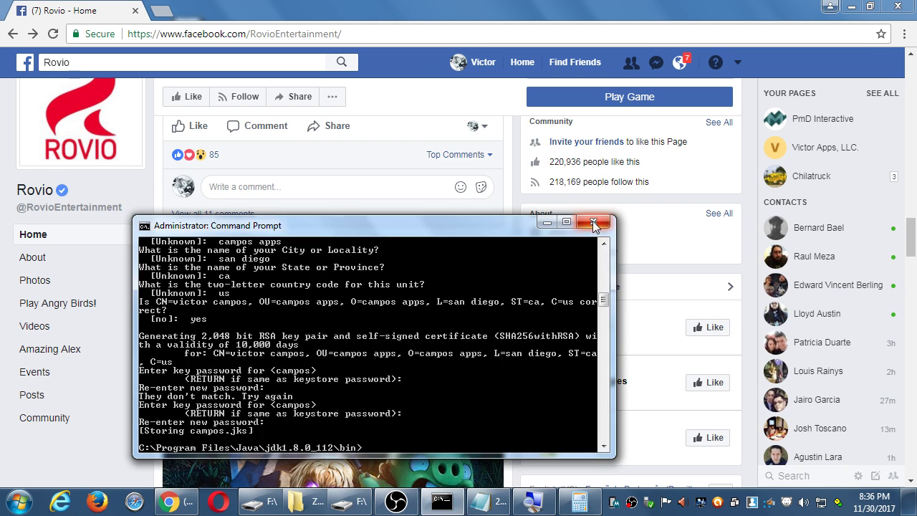
{"action": "left_click", "coordinate": [477, 502]}
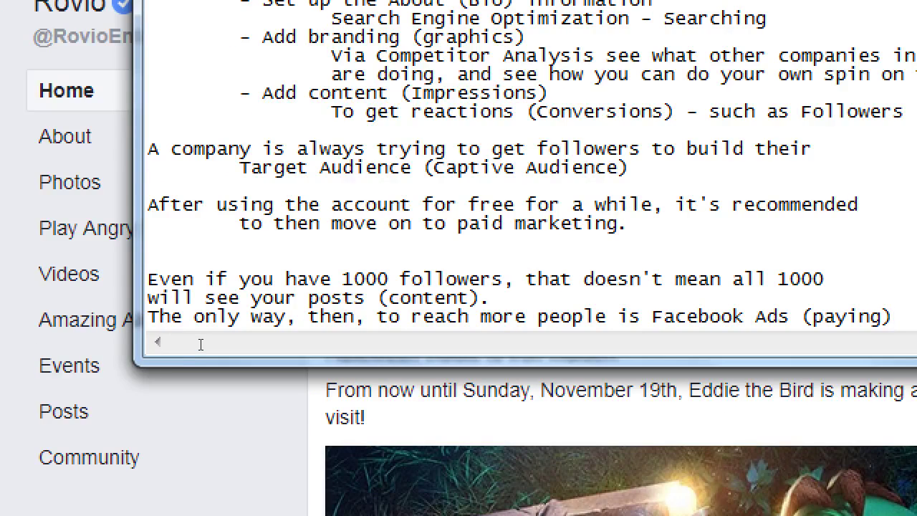
Step: After two blank lines at the end of the notes, write the heading "The easiest way to get started with Fb Advertising:"
{"action": "key", "text": "Return"}
{"action": "key", "text": "Return"}
{"action": "key", "text": "Return"}
{"action": "type", "text": "Th"}
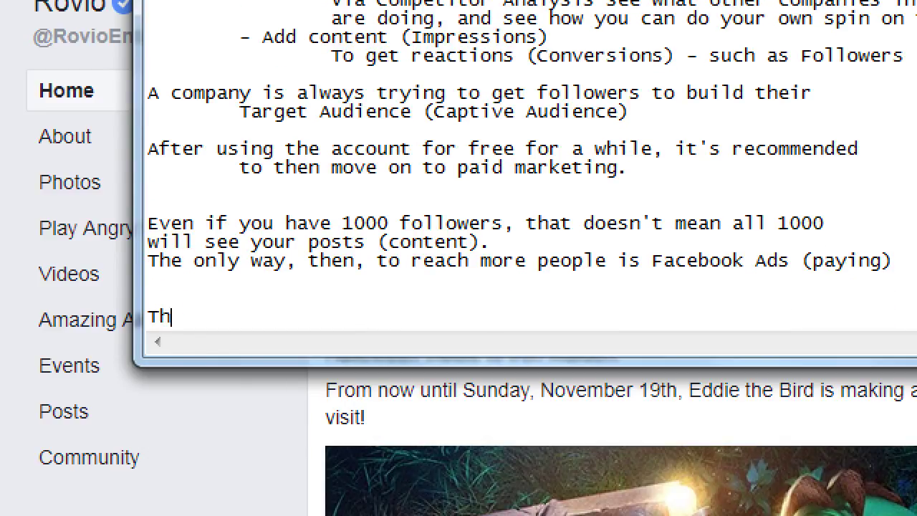
{"action": "type", "text": "e easiest"}
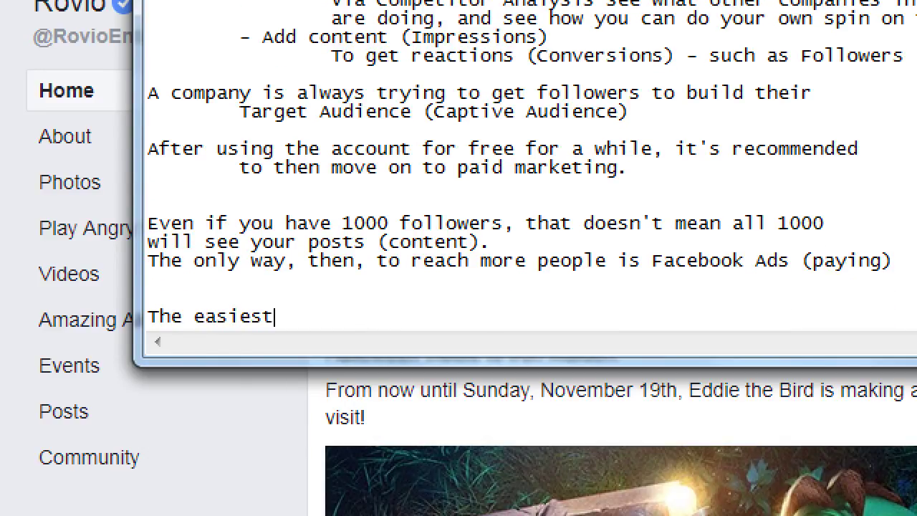
{"action": "type", "text": " way to get s"}
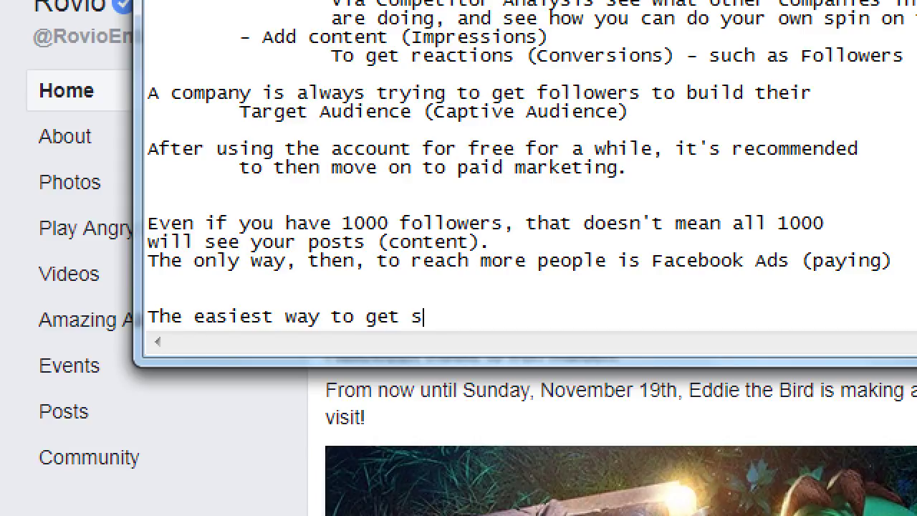
{"action": "type", "text": "tartedw tih"}
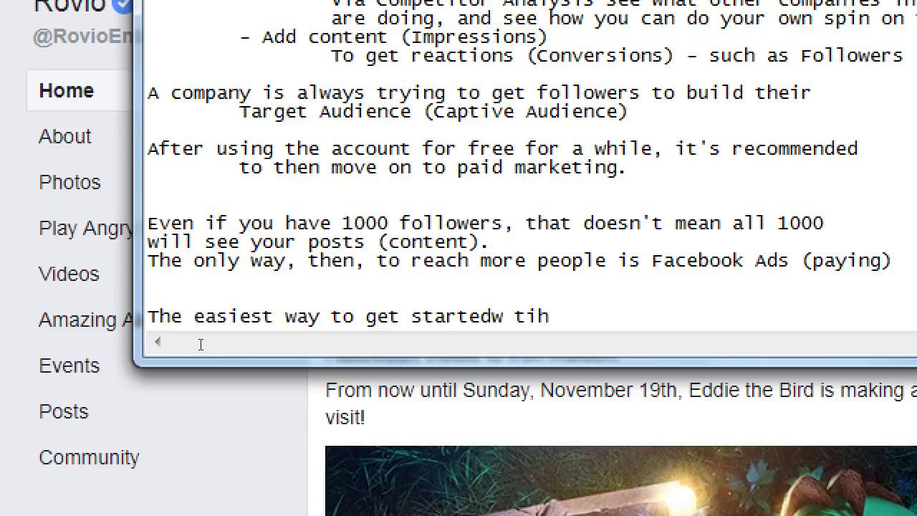
{"action": "key", "text": "BackSpace"}
{"action": "key", "text": "BackSpace"}
{"action": "key", "text": "BackSpace"}
{"action": "key", "text": "BackSpace"}
{"action": "key", "text": "BackSpace"}
{"action": "type", "text": "with Fb"}
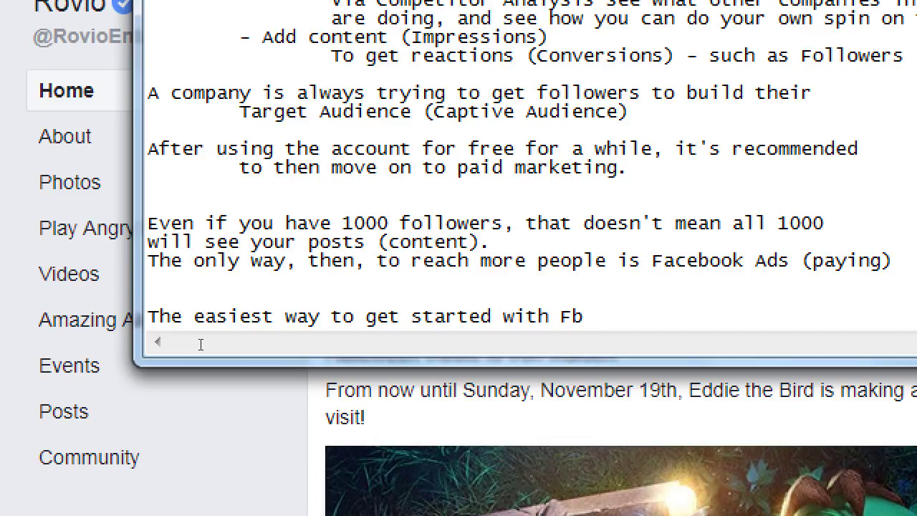
{"action": "type", "text": " Advertising:"}
Step: Add the once-indented line "Boosting posts:" beneath the Fb Advertising heading
{"action": "key", "text": "Return"}
{"action": "key", "text": "Tab"}
{"action": "type", "text": "B"}
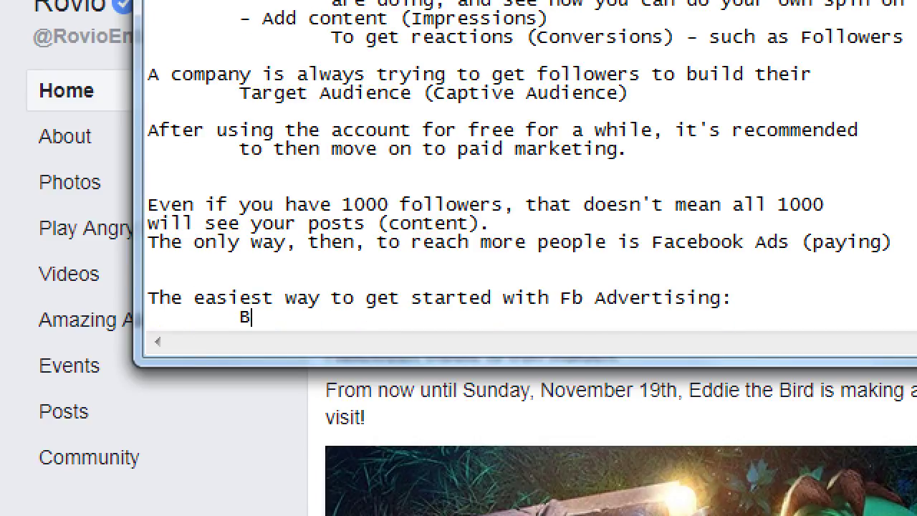
{"action": "type", "text": "oostin"}
{"action": "key", "text": "BackSpace"}
{"action": "key", "text": "BackSpace"}
{"action": "type", "text": "ting po"}
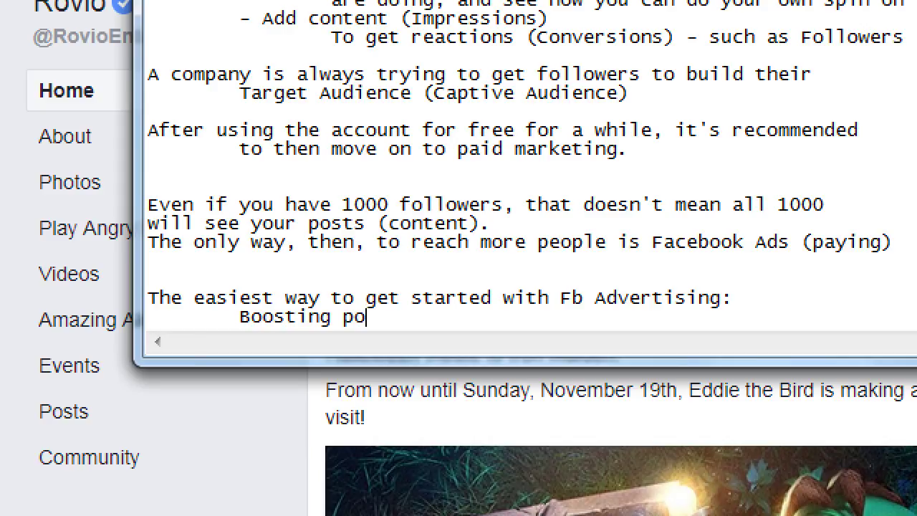
{"action": "type", "text": "sts:"}
Step: Add the twice-indented line "Create/publish a post" beneath "Boosting posts:"
{"action": "key", "text": "Return"}
{"action": "key", "text": "Tab"}
{"action": "key", "text": "Tab"}
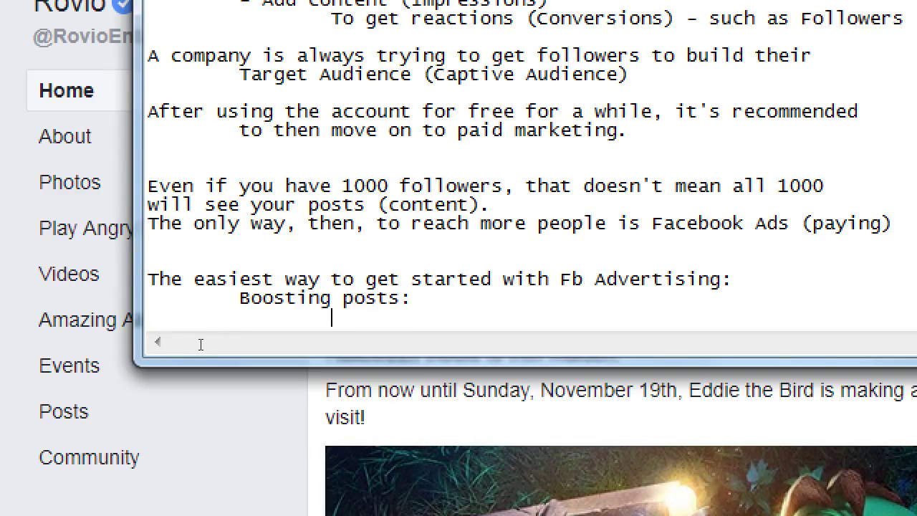
{"action": "type", "text": "Create a post"}
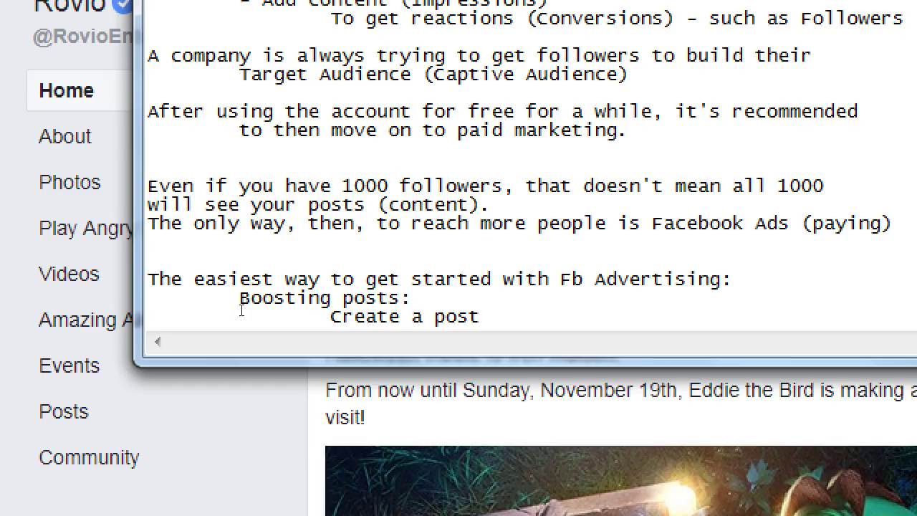
{"action": "key", "text": "ctrl+shift+Left"}
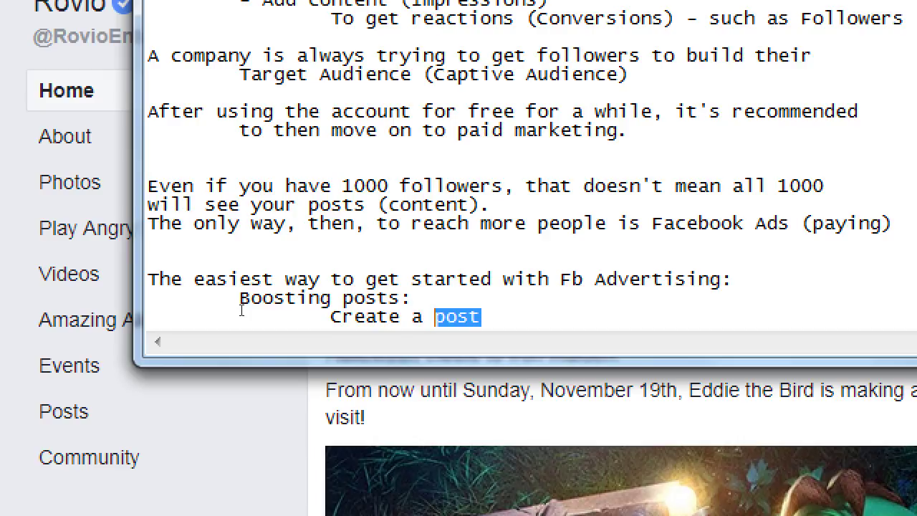
{"action": "key", "text": "Left"}
{"action": "key", "text": "Left"}
{"action": "key", "text": "Left"}
{"action": "key", "text": "Left"}
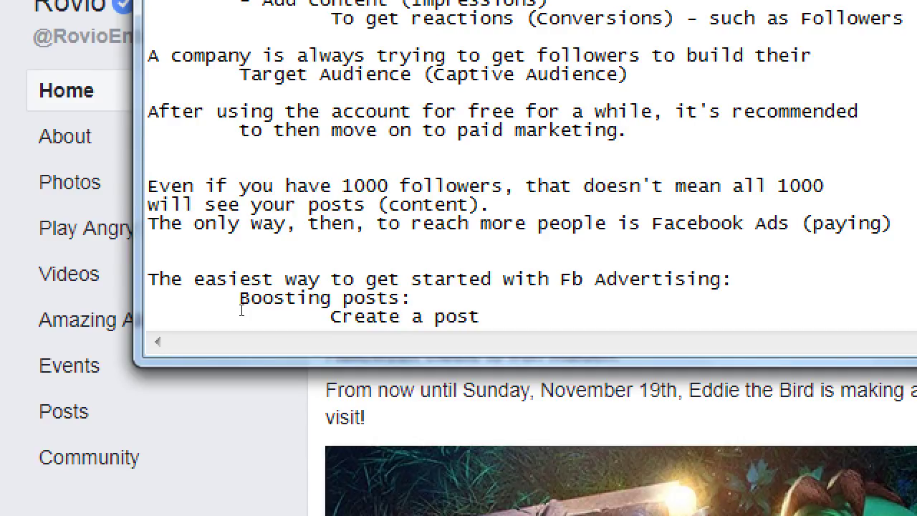
{"action": "type", "text": "/publish"}
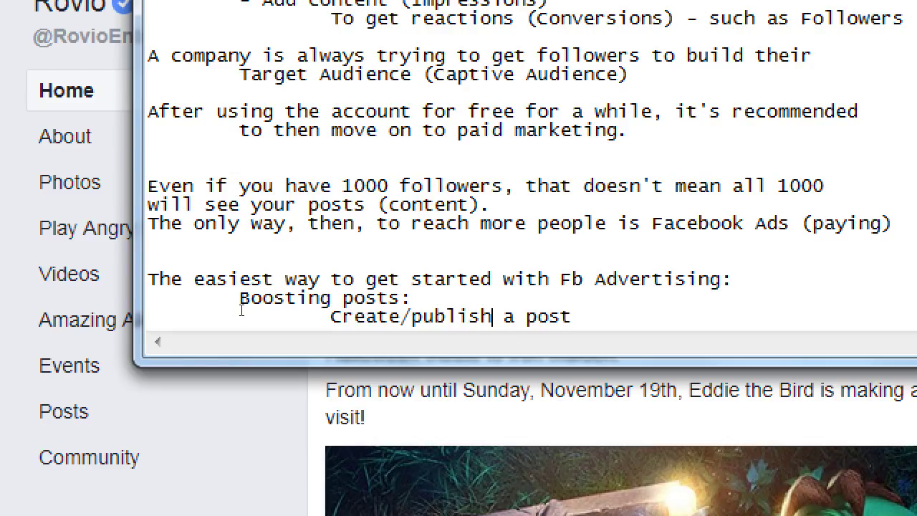
Step: On a new line at the same indent, write "Then Pay to Boost it, to reach more people"
{"action": "key", "text": "End"}
{"action": "key", "text": "Return"}
{"action": "key", "text": "Tab"}
{"action": "key", "text": "Tab"}
{"action": "type", "text": "Then "}
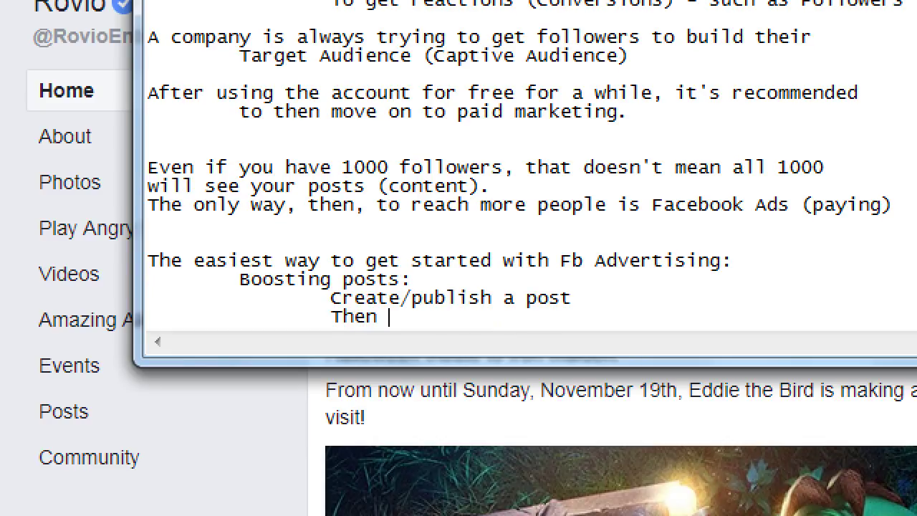
{"action": "type", "text": "Pay to Boo"}
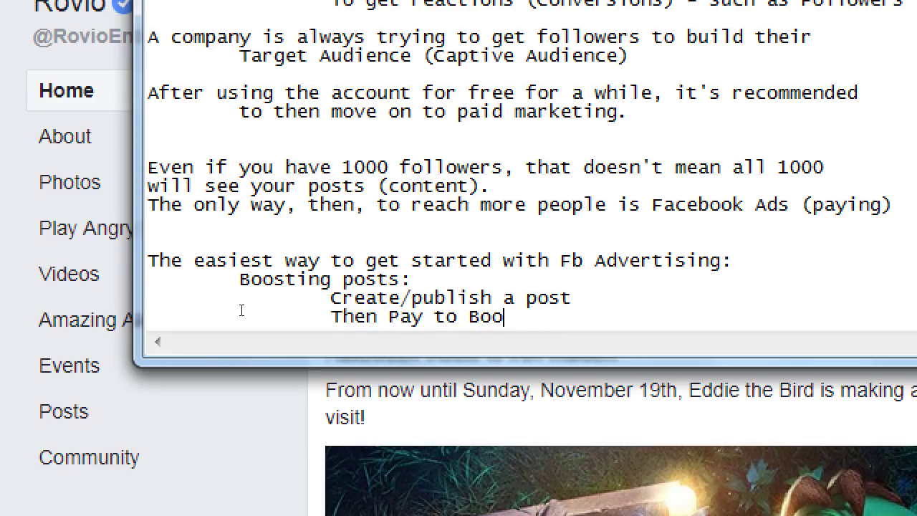
{"action": "type", "text": "st it, to reach mno"}
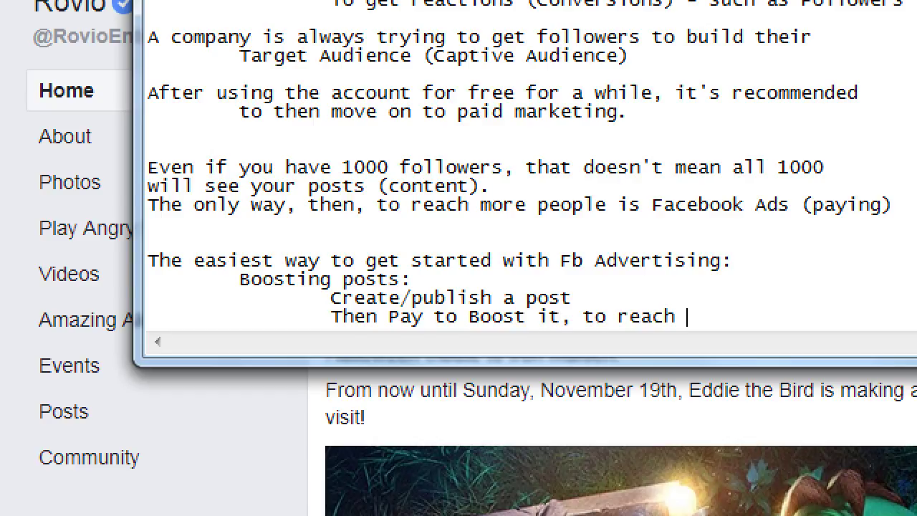
{"action": "key", "text": "BackSpace"}
{"action": "key", "text": "BackSpace"}
{"action": "type", "text": "ore people"}
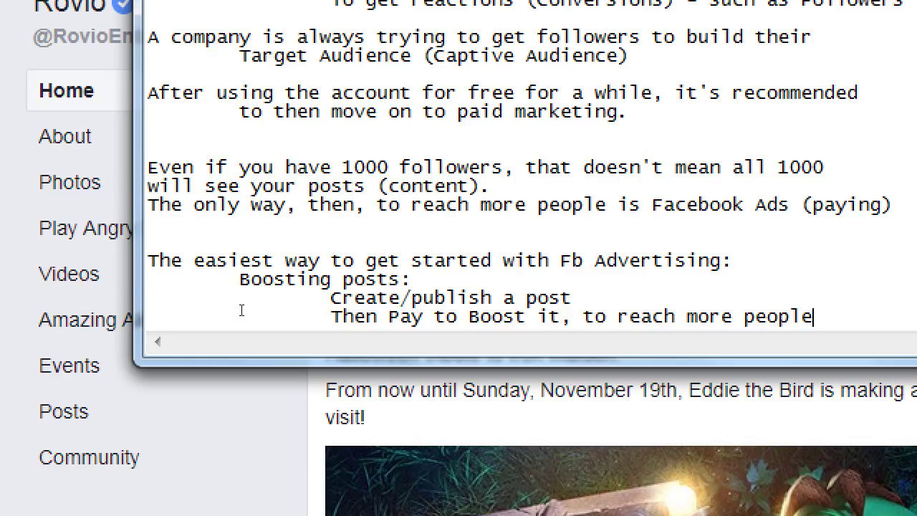
Step: Add the line "To reach the RIGHT people", indented one level deeper, below the boosting line
{"action": "key", "text": "Return"}
{"action": "key", "text": "Tab"}
{"action": "key", "text": "Tab"}
{"action": "key", "text": "Tab"}
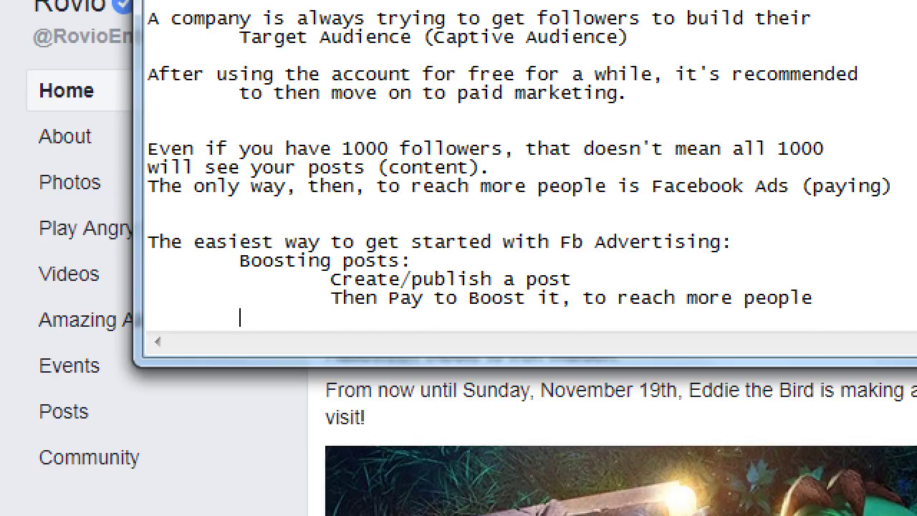
{"action": "type", "text": "To reach the RIGHT pepo"}
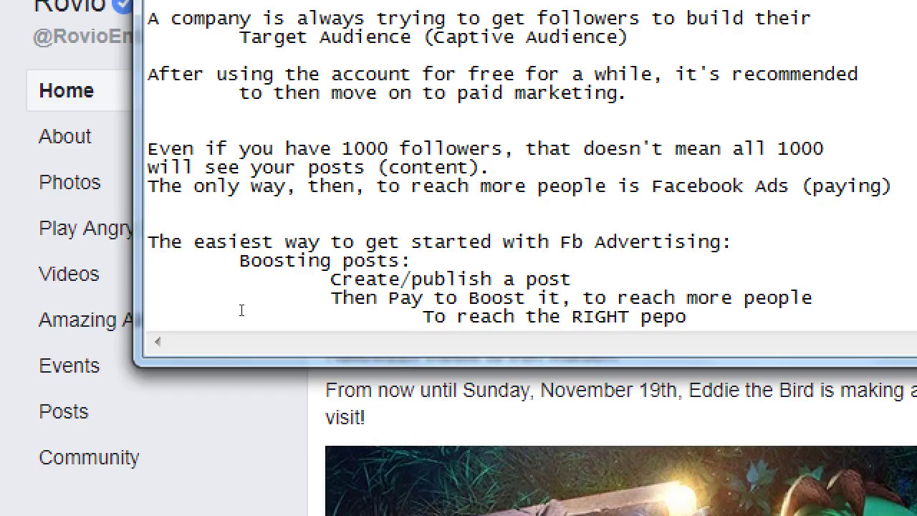
{"action": "key", "text": "BackSpace"}
{"action": "key", "text": "BackSpace"}
{"action": "type", "text": "ople"}
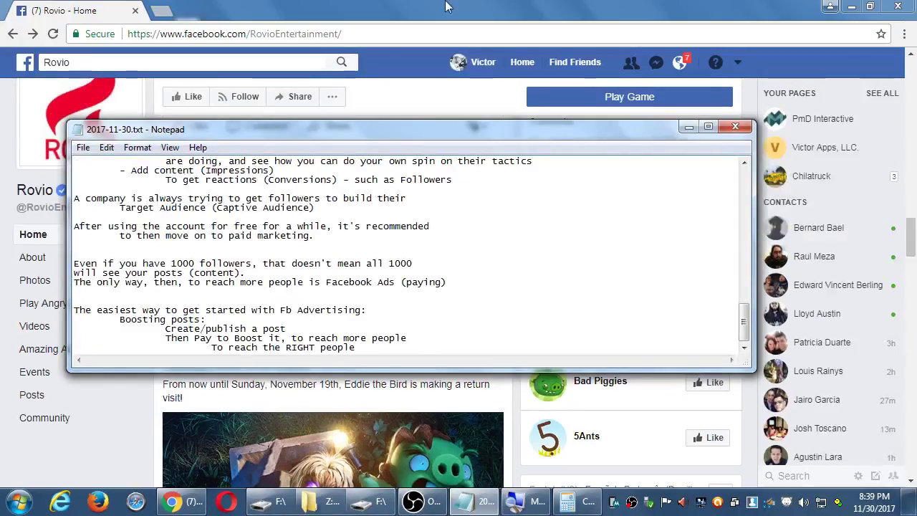
Step: Switch to Facebook in the browser and open the managed page Victor Apps, LLC
{"action": "left_click", "coordinate": [592, 24]}
{"action": "left_click", "coordinate": [738, 62]}
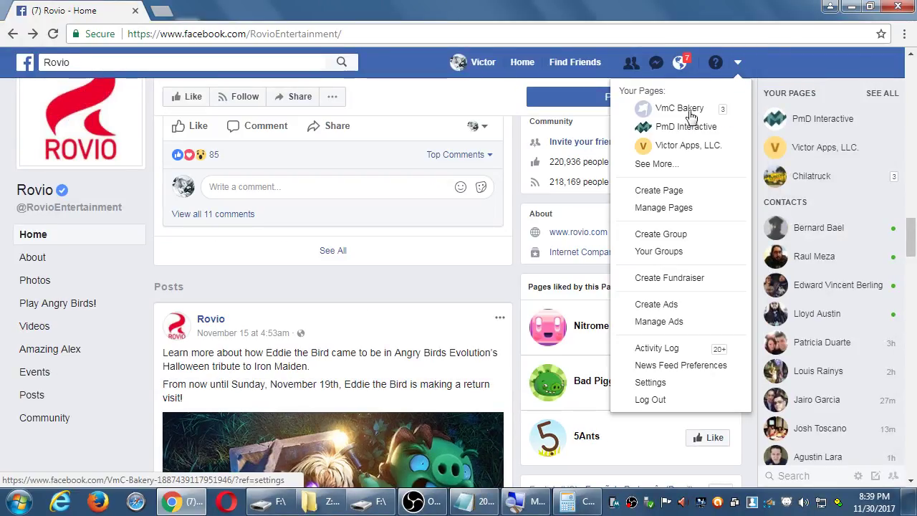
{"action": "left_click", "coordinate": [675, 145]}
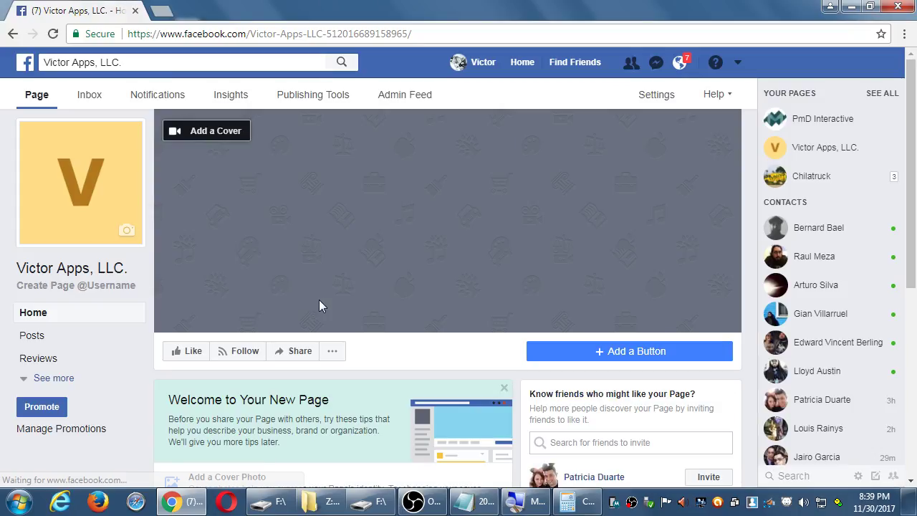
Step: In a new status post on the page, write "Sale this week on our newest app. Download it here:"
{"action": "scroll", "coordinate": [315, 304], "scroll_direction": "down", "scroll_amount": 5}
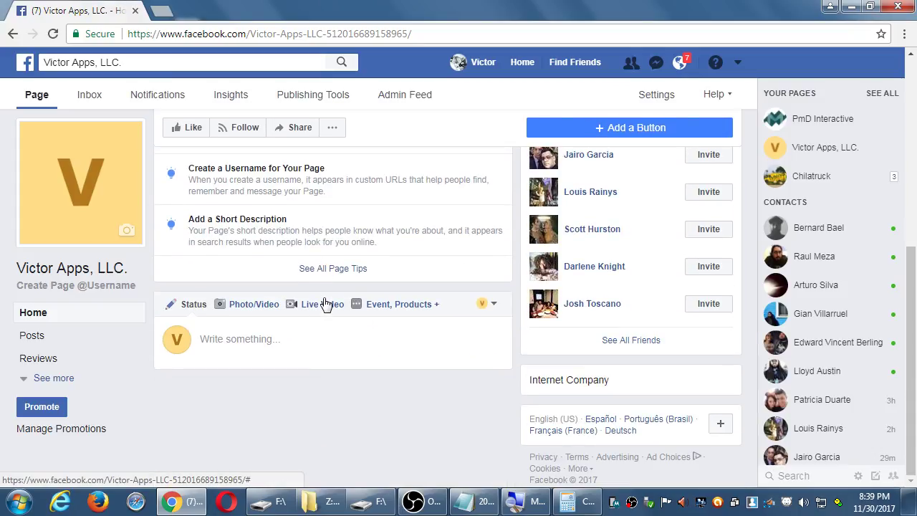
{"action": "scroll", "coordinate": [322, 300], "scroll_direction": "down", "scroll_amount": 5}
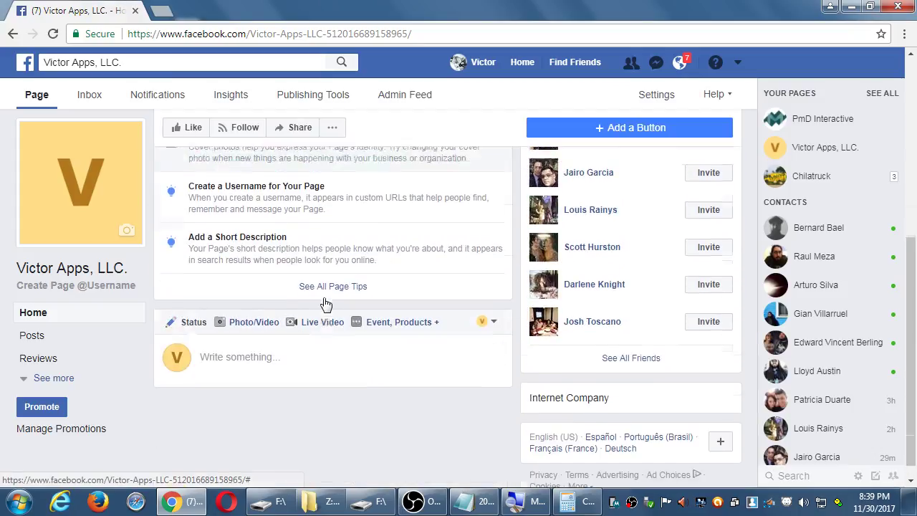
{"action": "left_click", "coordinate": [259, 340]}
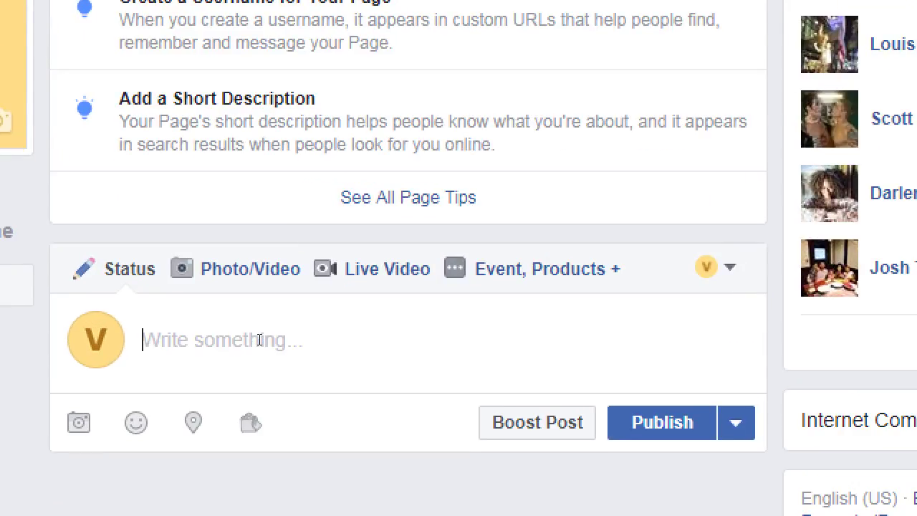
{"action": "type", "text": "Sale this weeek"}
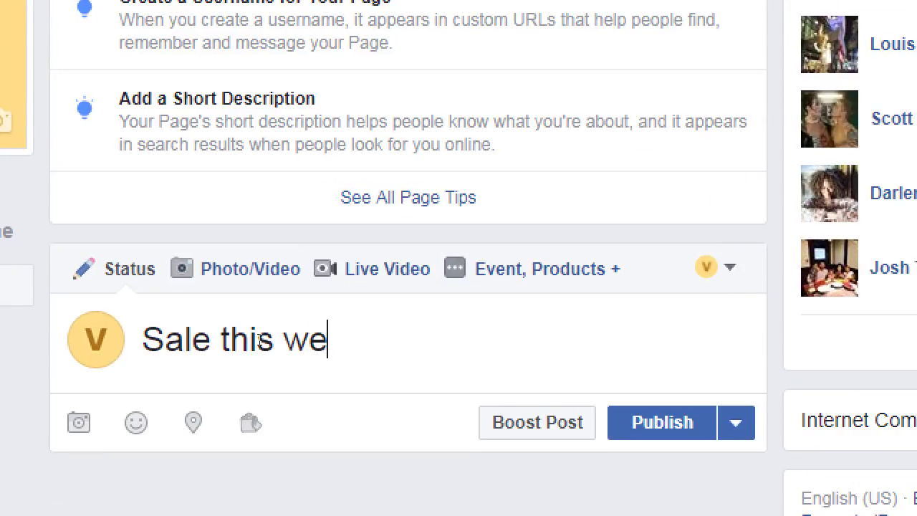
{"action": "key", "text": "BackSpace"}
{"action": "key", "text": "BackSpace"}
{"action": "type", "text": "k on ou"}
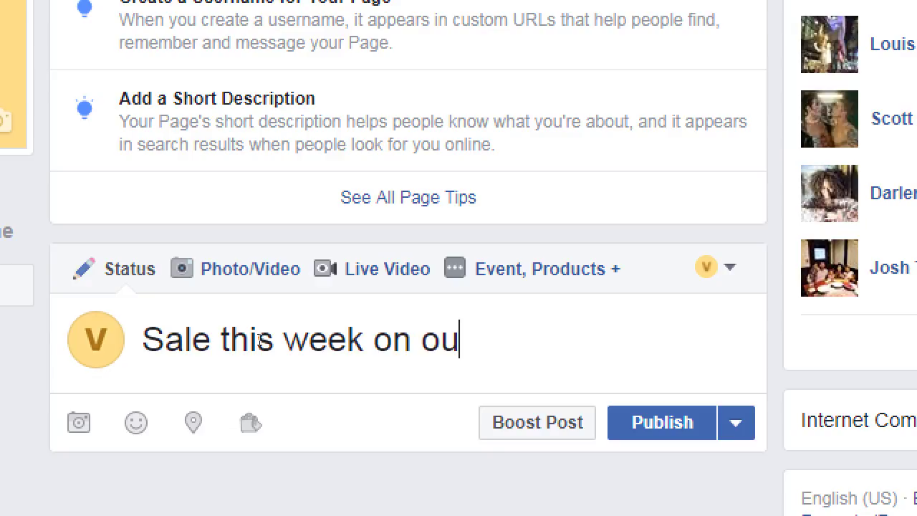
{"action": "type", "text": "r newest"}
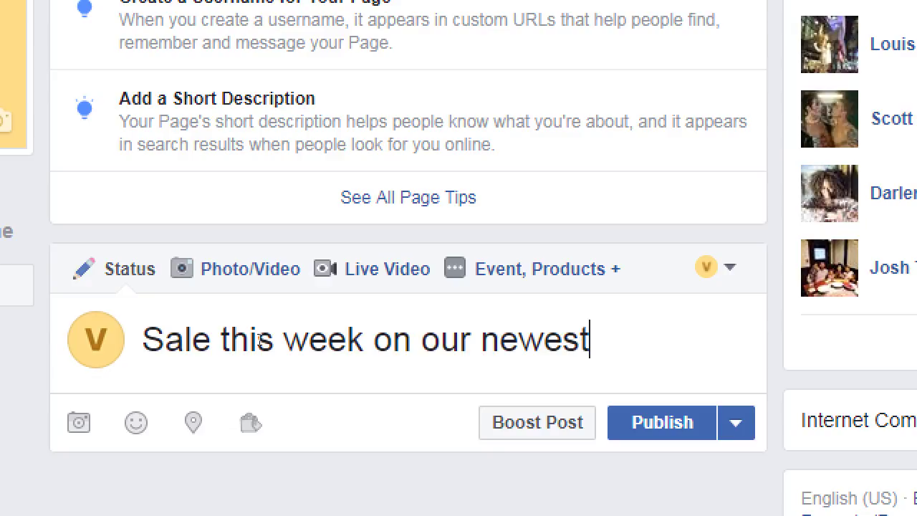
{"action": "type", "text": " app. Downloa"}
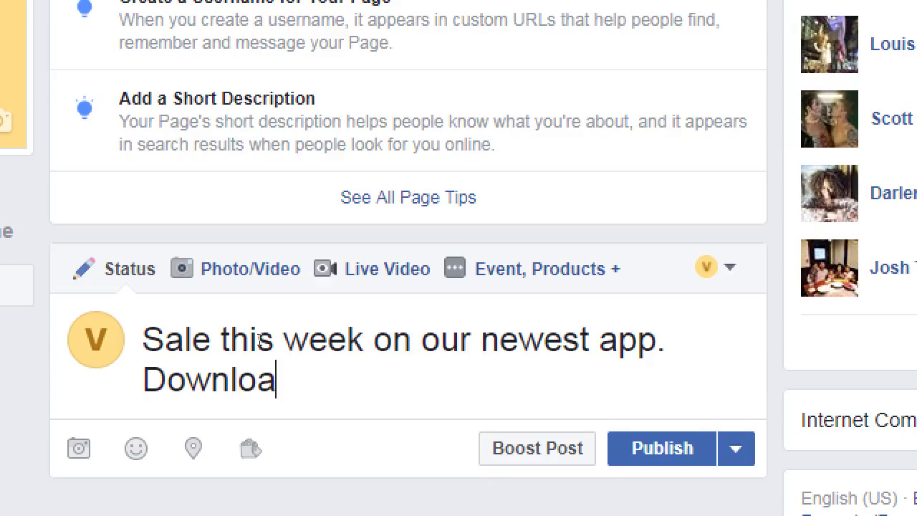
{"action": "type", "text": "d it here:"}
{"action": "type", "text": "http"}
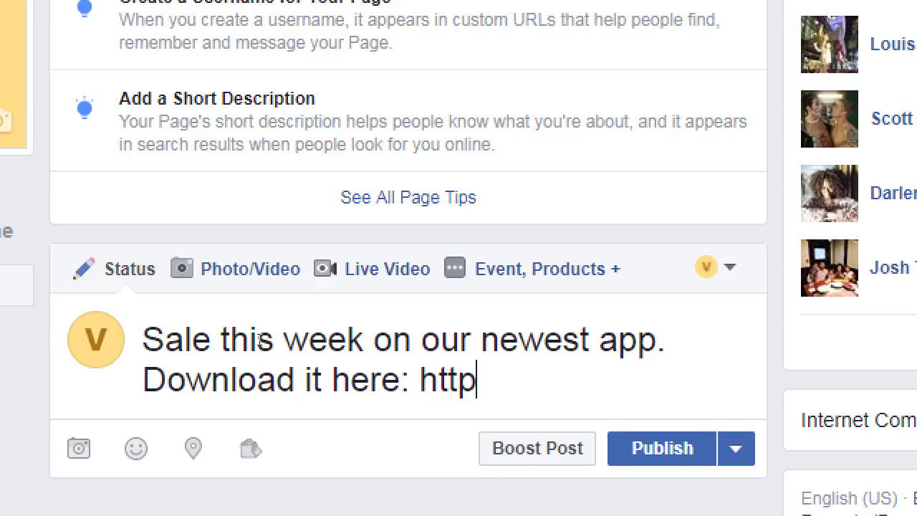
{"action": "type", "text": "://googloe.co"}
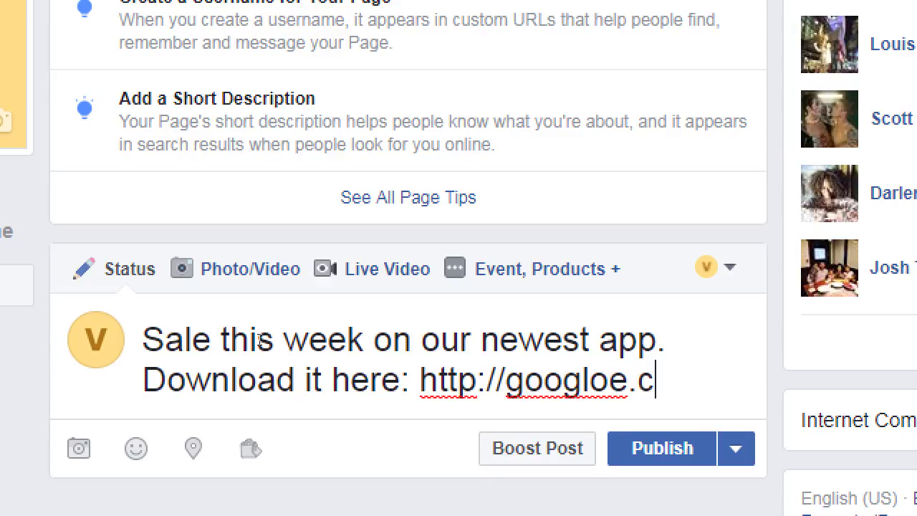
{"action": "key", "text": "BackSpace"}
{"action": "key", "text": "BackSpace"}
{"action": "key", "text": "BackSpace"}
{"action": "key", "text": "BackSpace"}
{"action": "key", "text": "BackSpace"}
{"action": "type", "text": "e"}
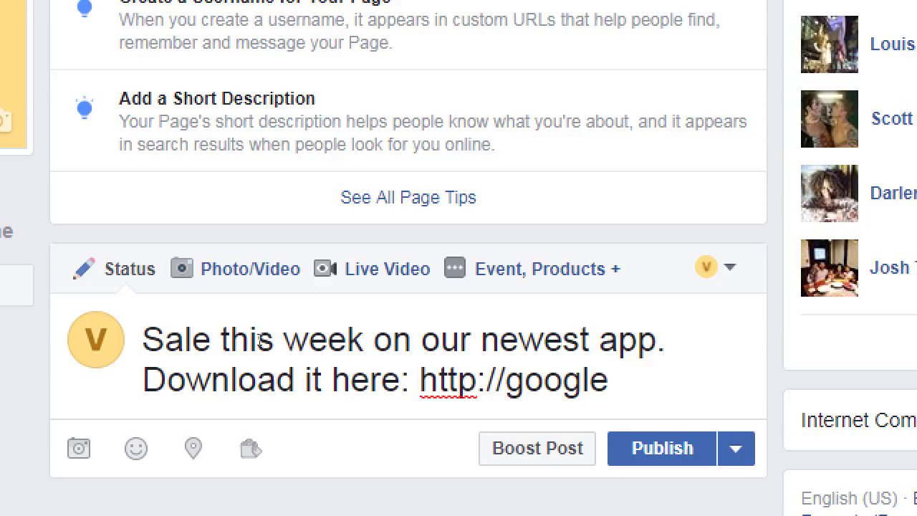
{"action": "type", "text": "play.com/myapp"}
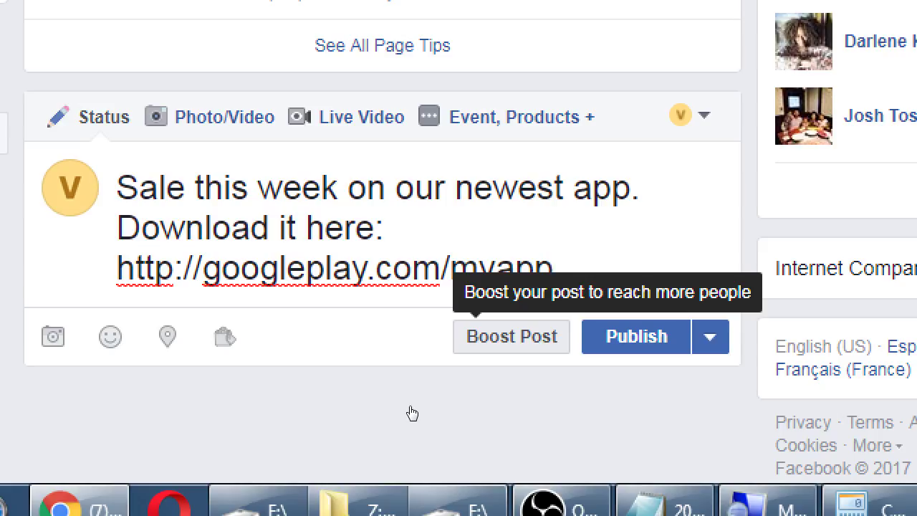
Step: Switch back to the Notepad notes and add the line "Create your post. Publish it to the public" after a blank gap
{"action": "key", "text": "alt+Tab"}
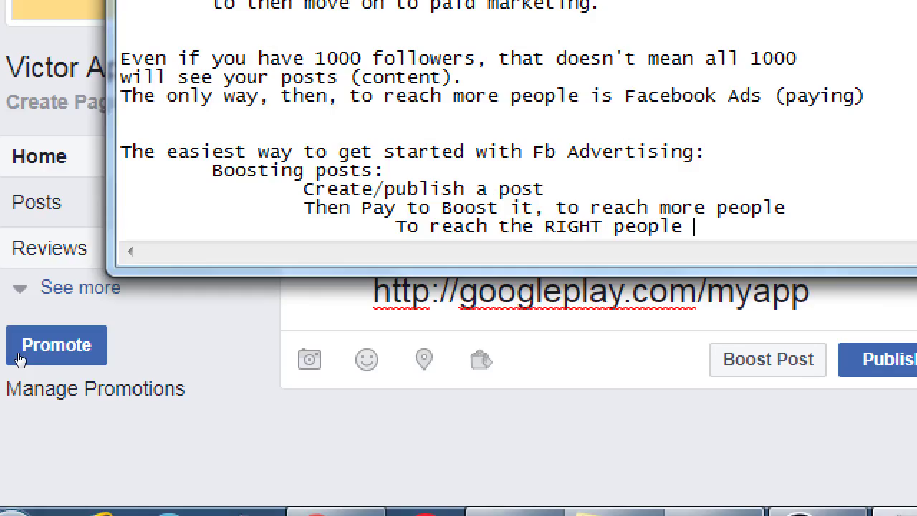
{"action": "key", "text": "Return"}
{"action": "key", "text": "Return"}
{"action": "key", "text": "Return"}
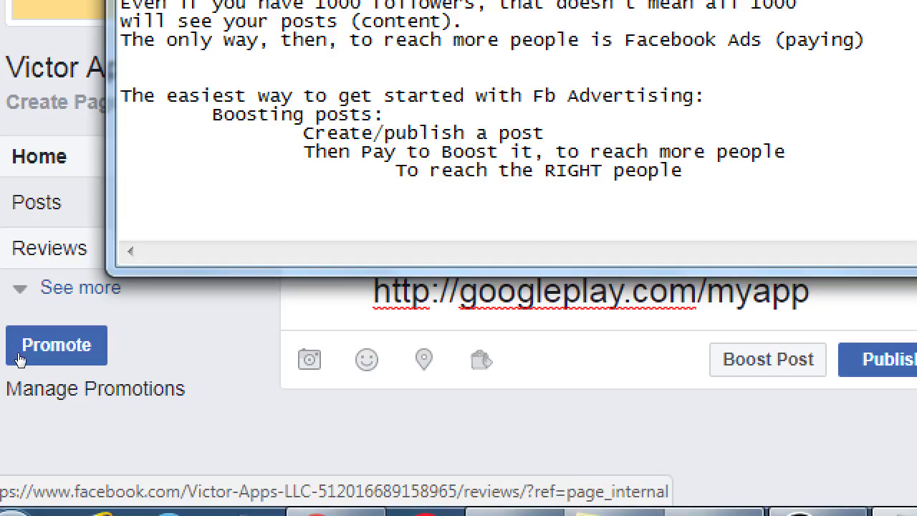
{"action": "type", "text": "Create your post"}
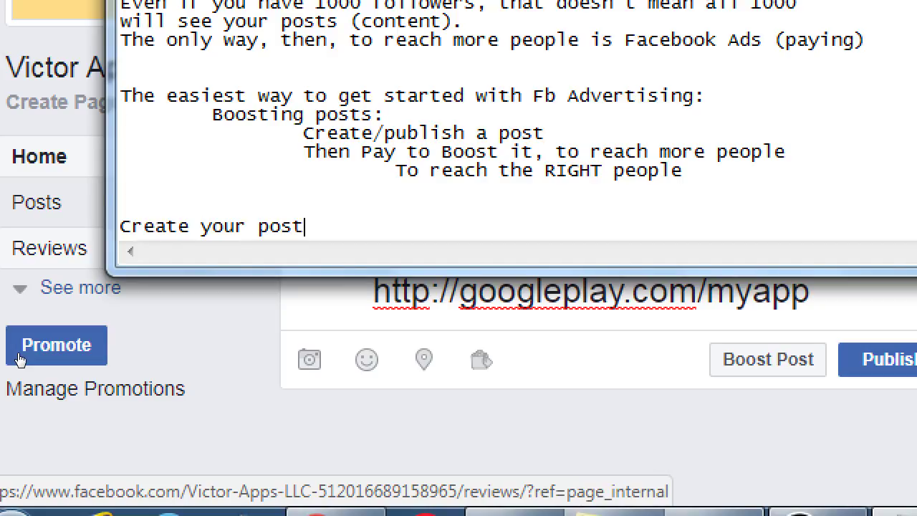
{"action": "type", "text": ". Publis"}
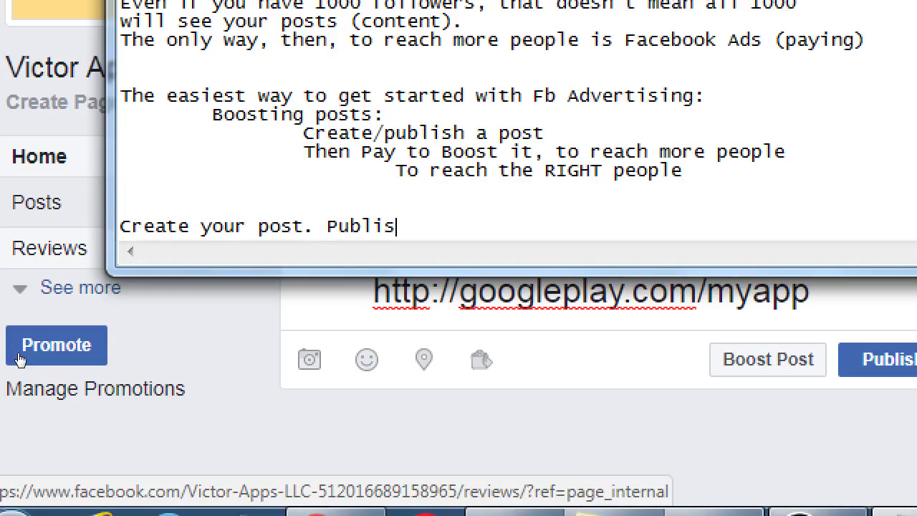
{"action": "type", "text": "h it to the pub"}
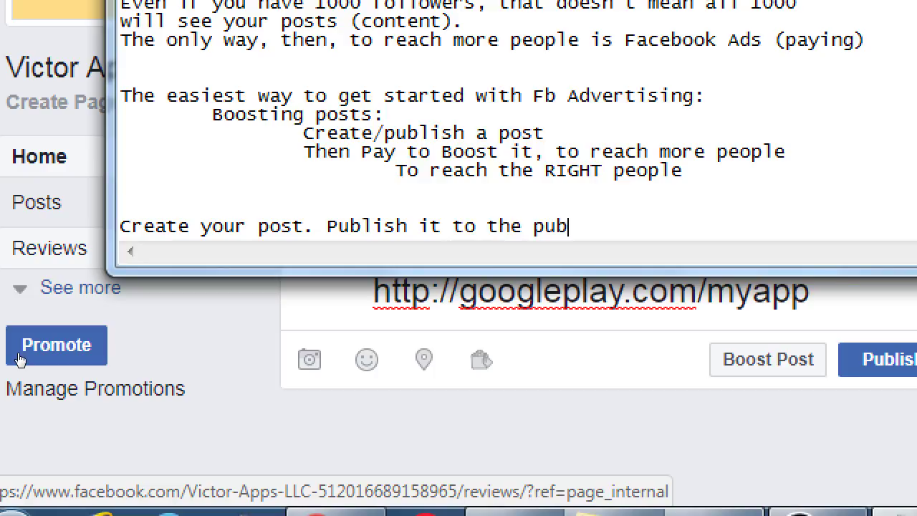
{"action": "type", "text": "lisc"}
Step: Add the line "Then return to Boost it." below the publishing line in the notes
{"action": "key", "text": "Return"}
{"action": "type", "text": "The"}
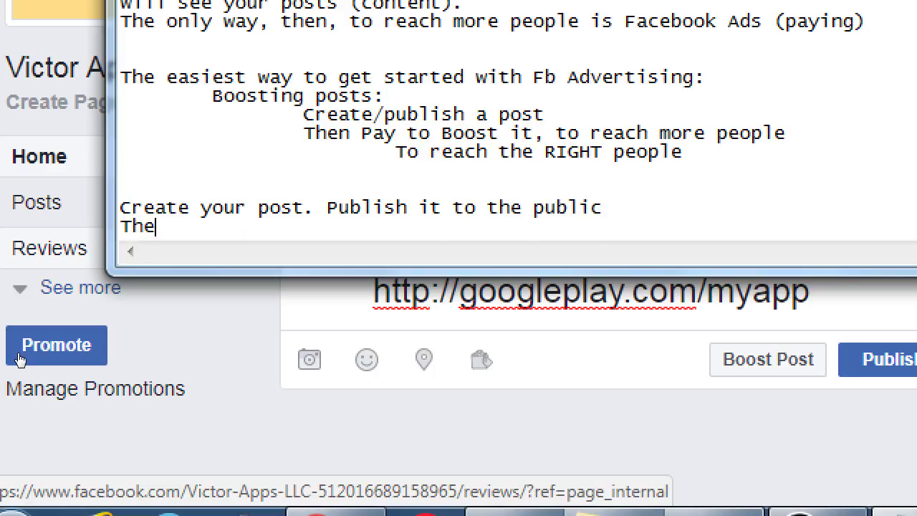
{"action": "type", "text": "n return to "}
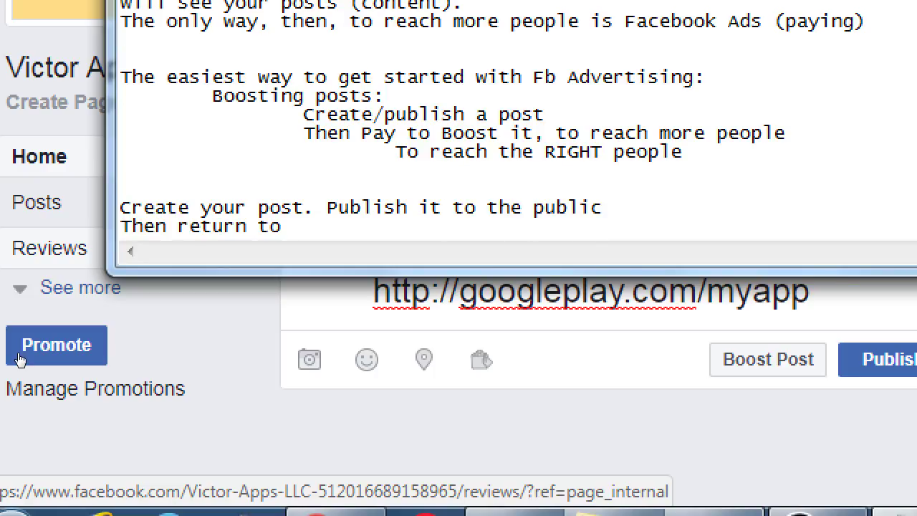
{"action": "type", "text": "Boost it."}
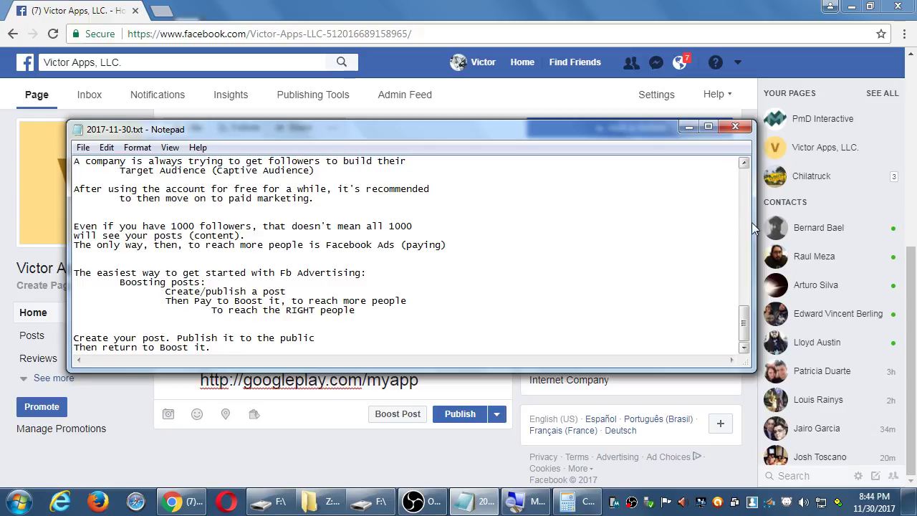
Step: Narrow the notes window and get it out of the way, and publish the drafted sale post on the Facebook page
{"action": "left_click_drag", "start_coordinate": [753, 222], "coordinate": [583, 222]}
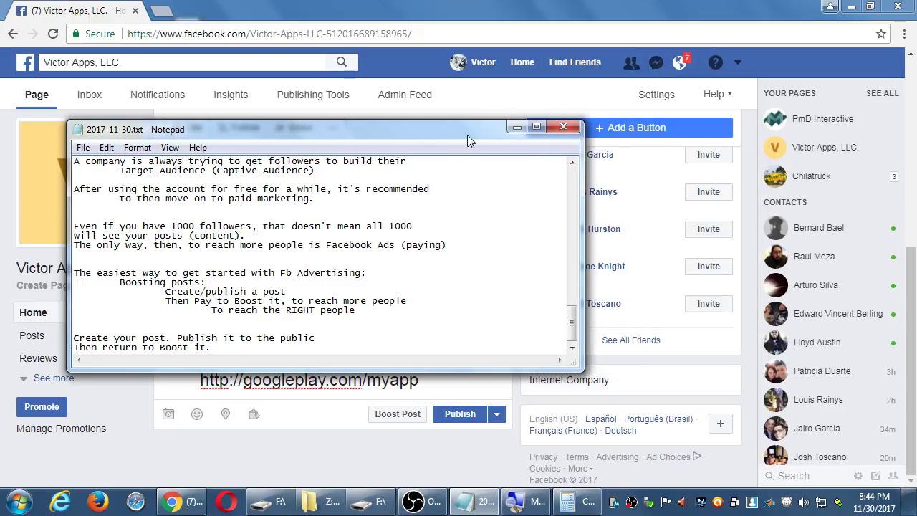
{"action": "left_click_drag", "start_coordinate": [466, 135], "coordinate": [752, 208]}
{"action": "left_click", "coordinate": [802, 201]}
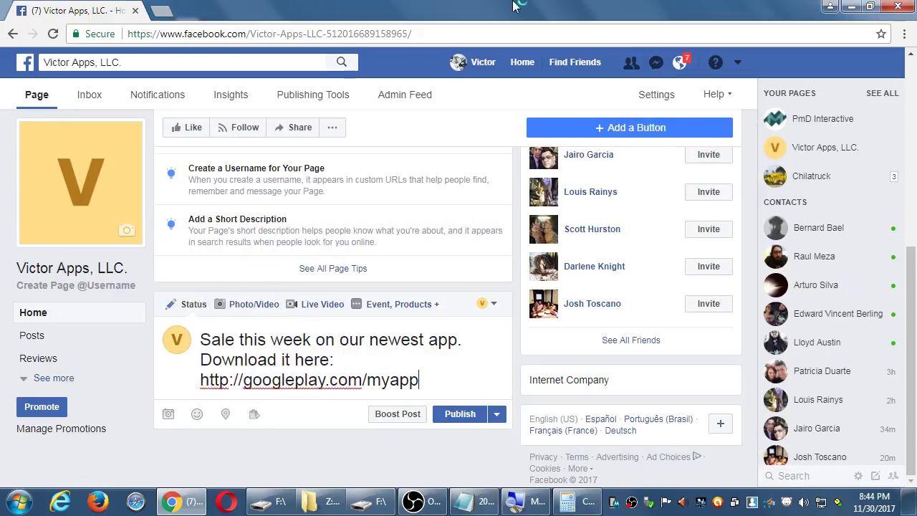
{"action": "left_click", "coordinate": [459, 415]}
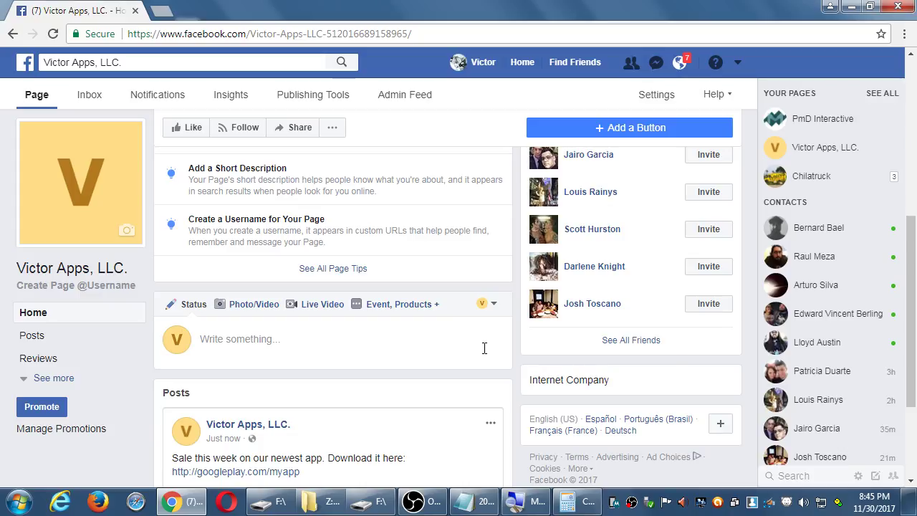
Step: Open the boost settings for the newly published sale post and start creating a new audience
{"action": "scroll", "coordinate": [484, 344], "scroll_direction": "down", "scroll_amount": 2}
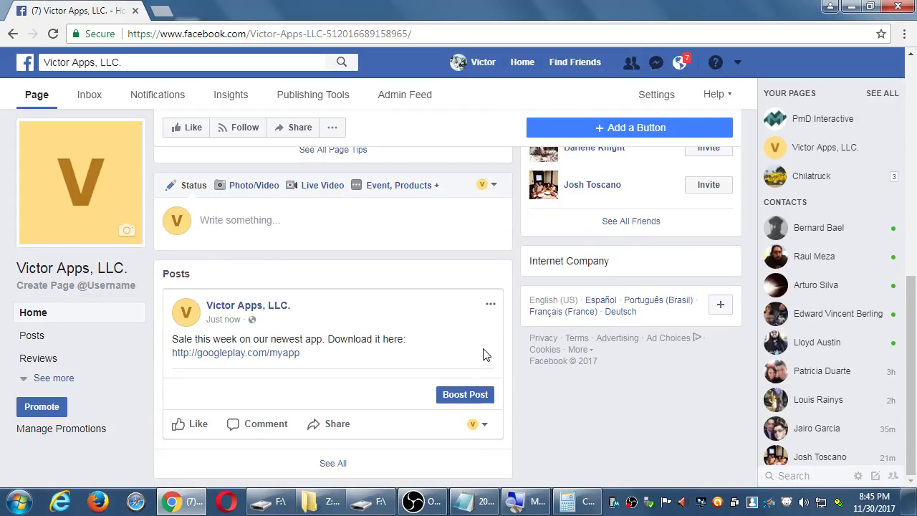
{"action": "left_click", "coordinate": [472, 403]}
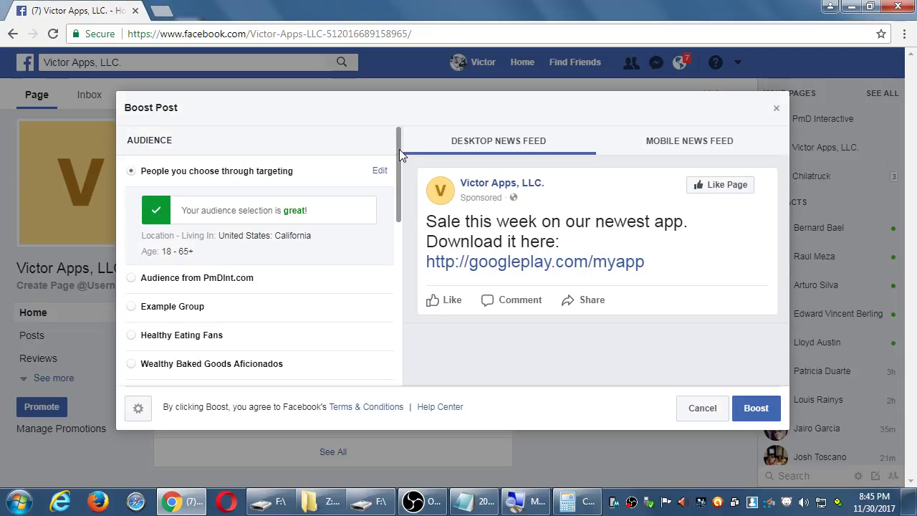
{"action": "left_click_drag", "start_coordinate": [399, 148], "coordinate": [396, 130]}
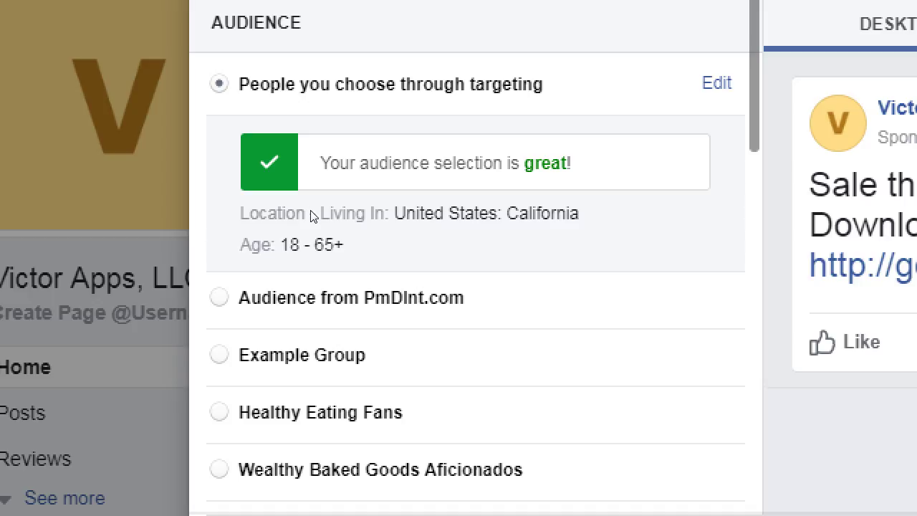
{"action": "scroll", "coordinate": [311, 217], "scroll_direction": "down", "scroll_amount": 2}
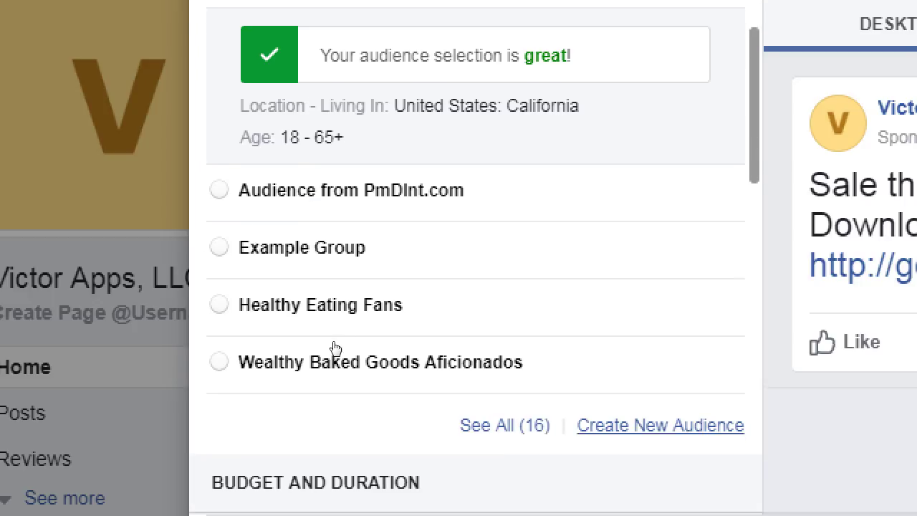
{"action": "left_click", "coordinate": [660, 424]}
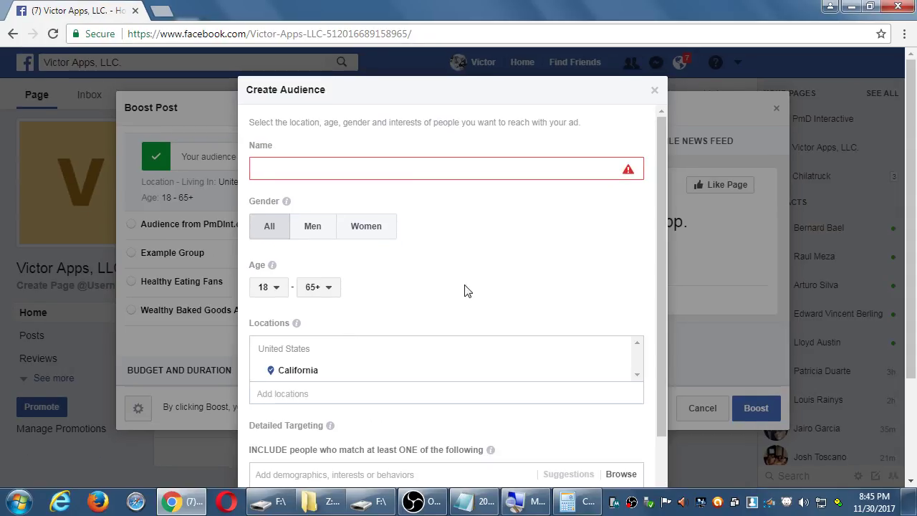
Step: Review the new audience's options and name the audience "Parents with Kids"
{"action": "scroll", "coordinate": [509, 287], "scroll_direction": "down", "scroll_amount": 1}
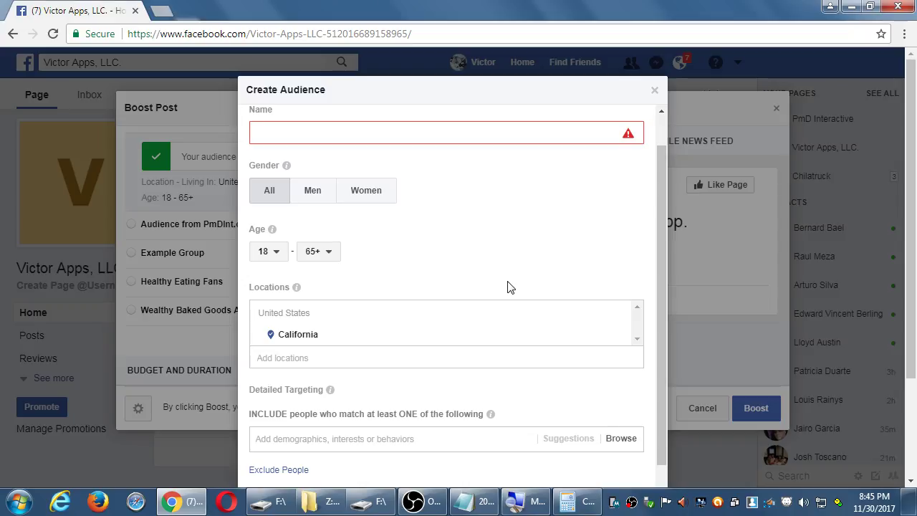
{"action": "scroll", "coordinate": [511, 241], "scroll_direction": "down", "scroll_amount": 1}
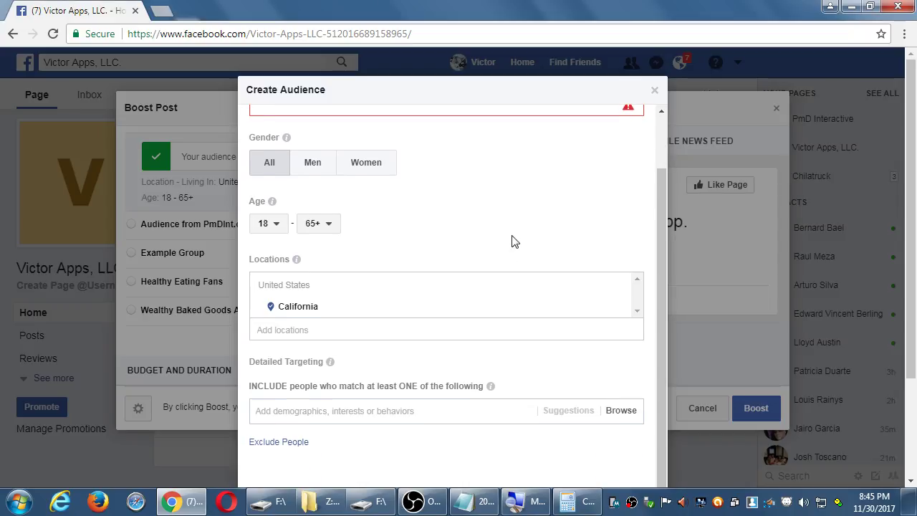
{"action": "scroll", "coordinate": [511, 241], "scroll_direction": "up", "scroll_amount": 2}
{"action": "left_click", "coordinate": [312, 168]}
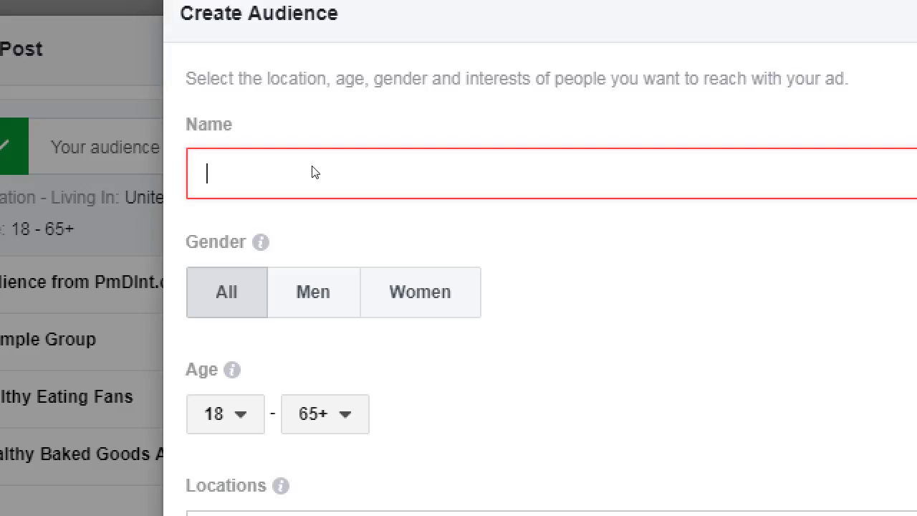
{"action": "type", "text": "Parents wit"}
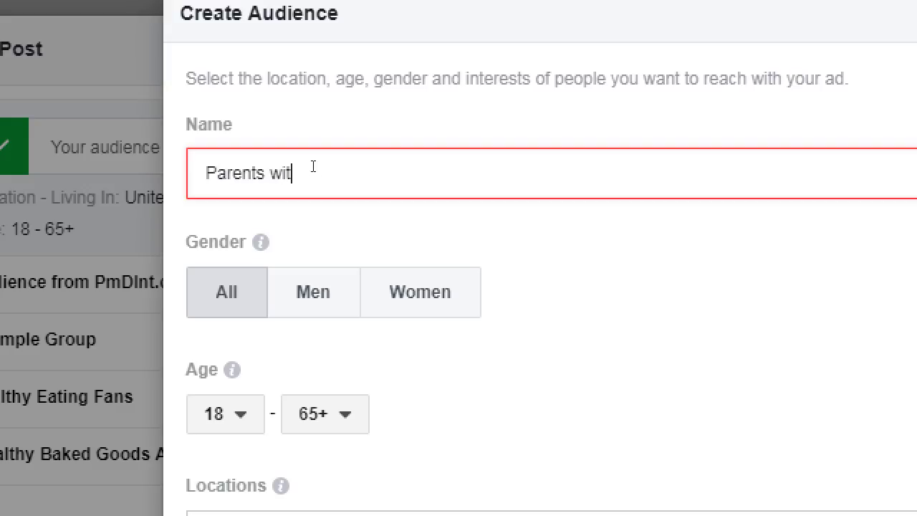
{"action": "type", "text": "h Kids"}
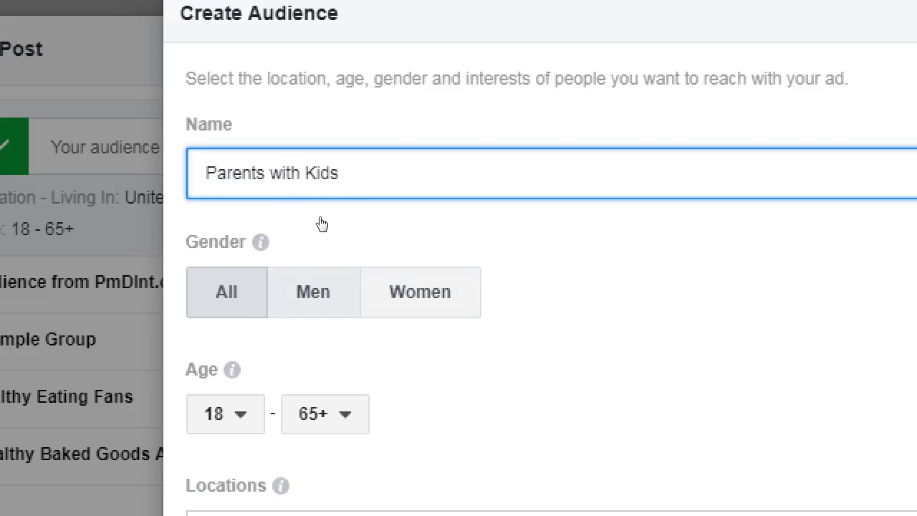
Step: Set the audience's minimum age to 30
{"action": "scroll", "coordinate": [322, 223], "scroll_direction": "down", "scroll_amount": 2}
{"action": "left_click", "coordinate": [240, 280]}
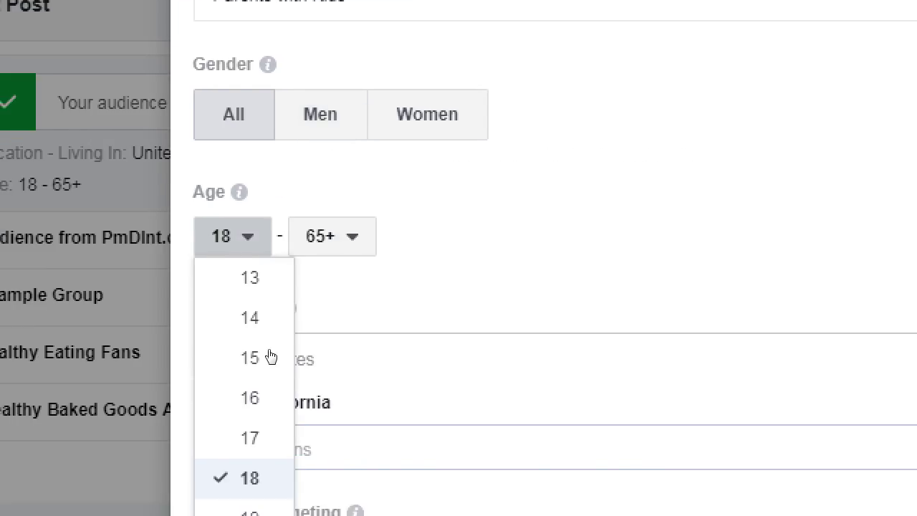
{"action": "scroll", "coordinate": [281, 418], "scroll_direction": "down", "scroll_amount": 4}
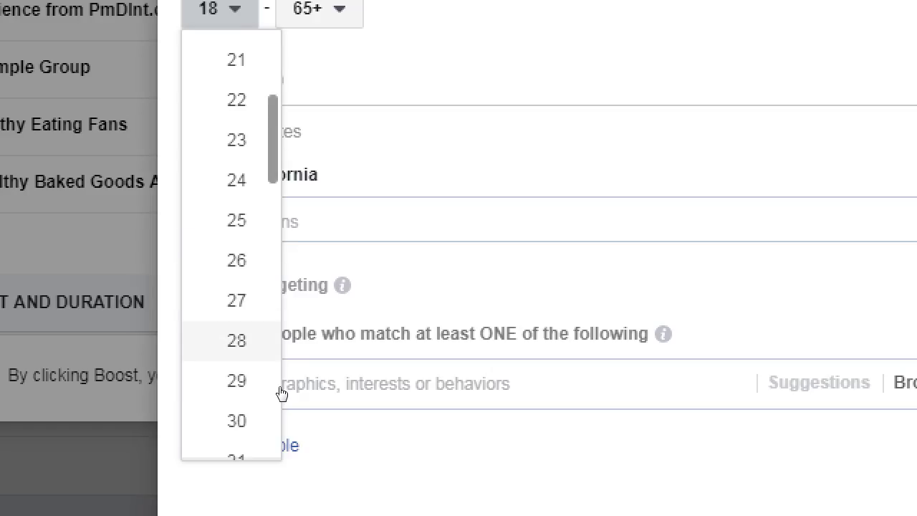
{"action": "scroll", "coordinate": [280, 390], "scroll_direction": "down", "scroll_amount": 3}
{"action": "left_click", "coordinate": [236, 221]}
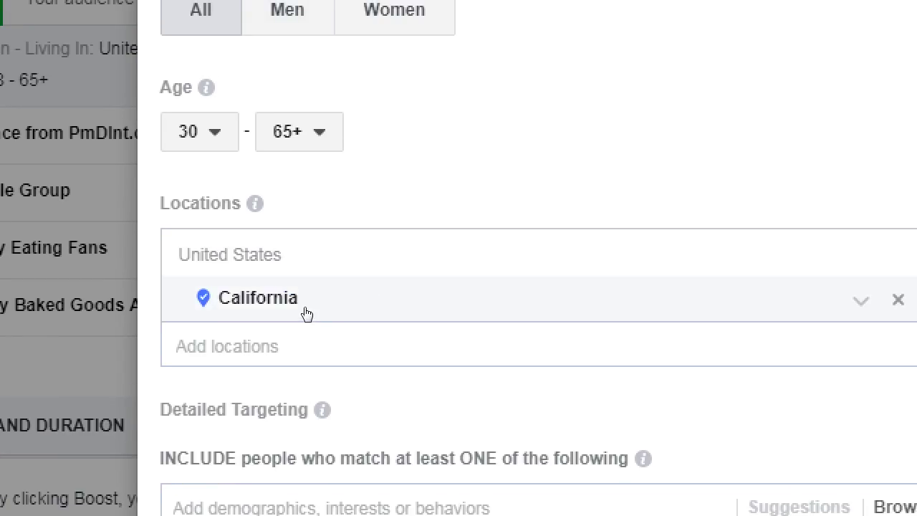
Step: Replace California with the city San Diego, California, United States as the audience's location
{"action": "left_click", "coordinate": [625, 318]}
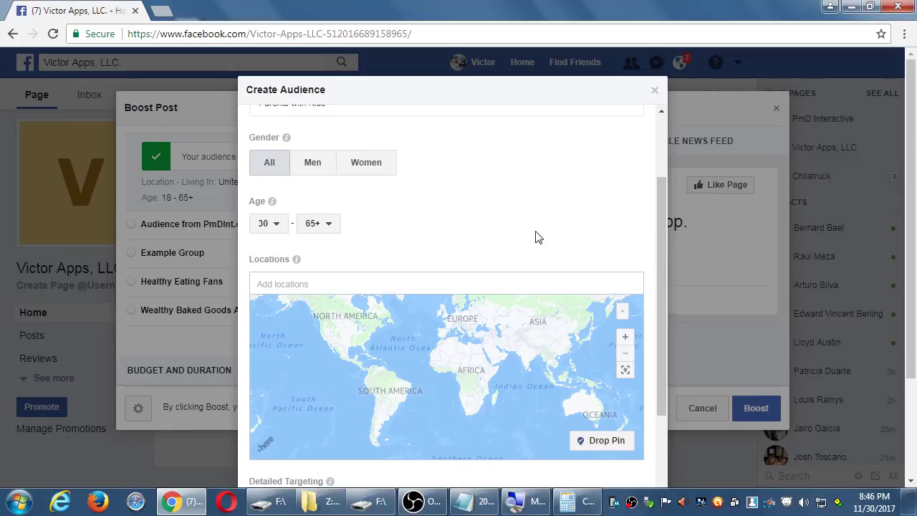
{"action": "scroll", "coordinate": [536, 233], "scroll_direction": "down", "scroll_amount": 1}
{"action": "scroll", "coordinate": [511, 368], "scroll_direction": "down", "scroll_amount": 1}
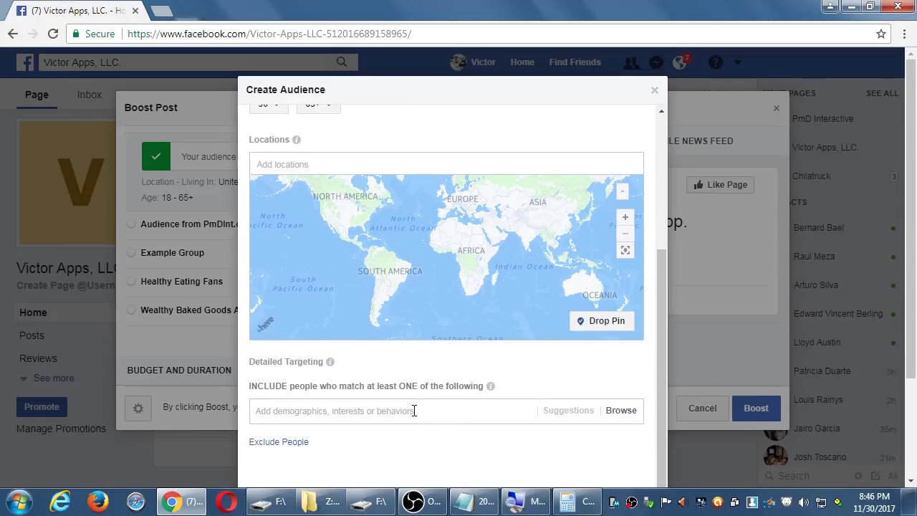
{"action": "left_click", "coordinate": [413, 410]}
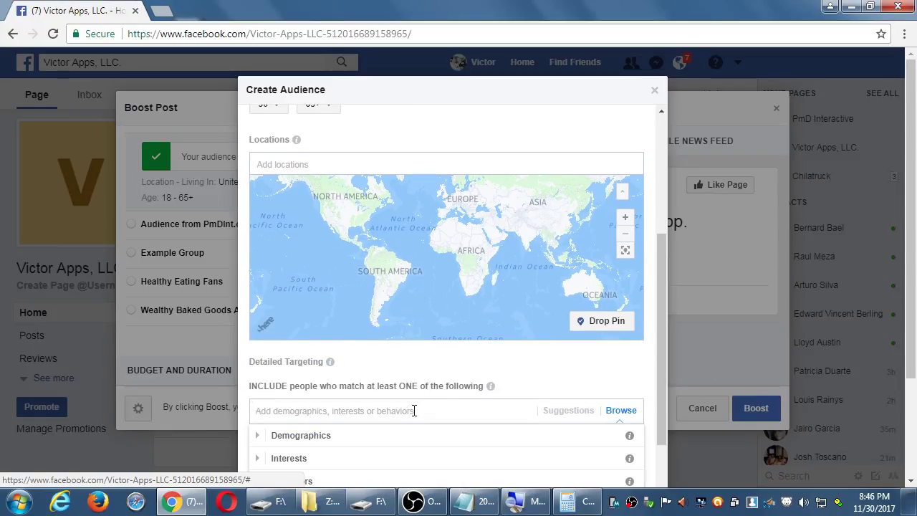
{"action": "left_click", "coordinate": [335, 164]}
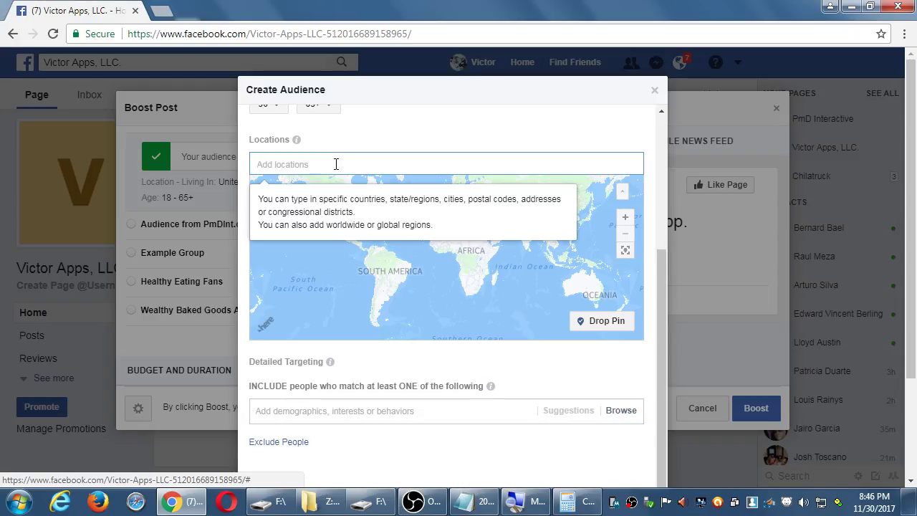
{"action": "type", "text": "san diego"}
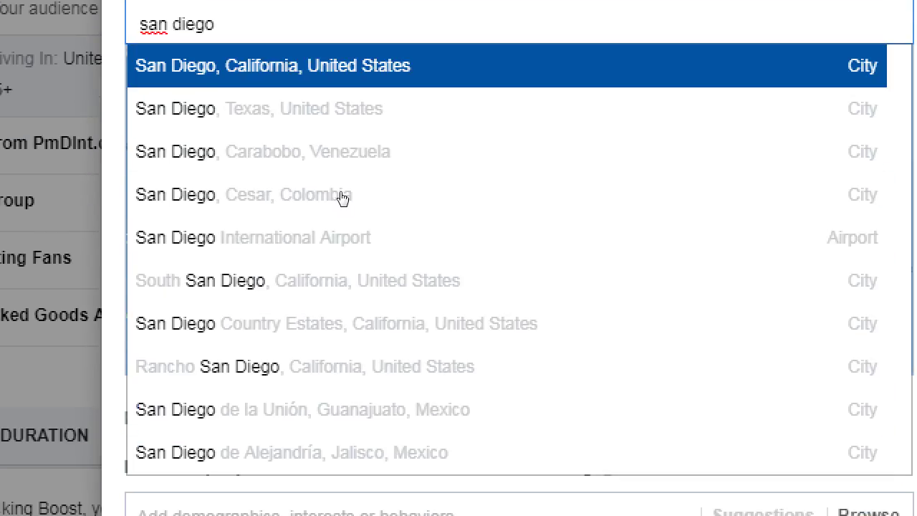
{"action": "key", "text": "Down"}
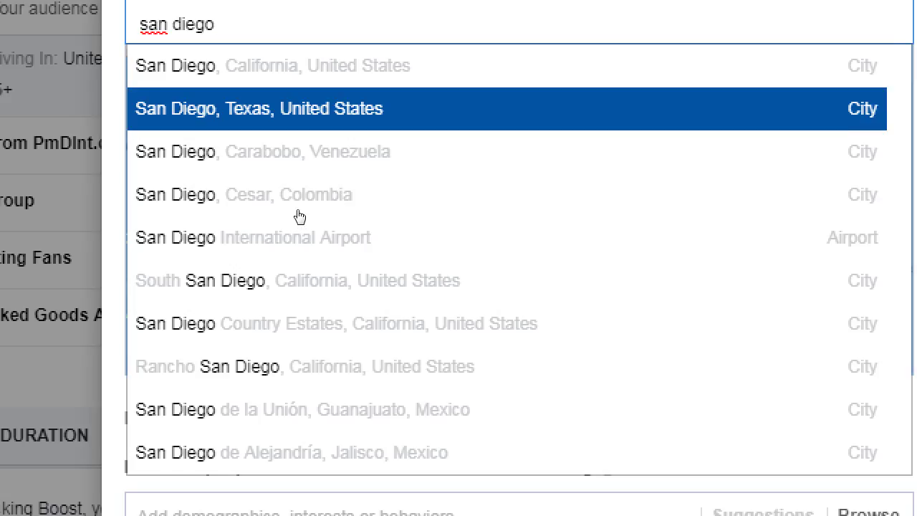
{"action": "key", "text": "Down"}
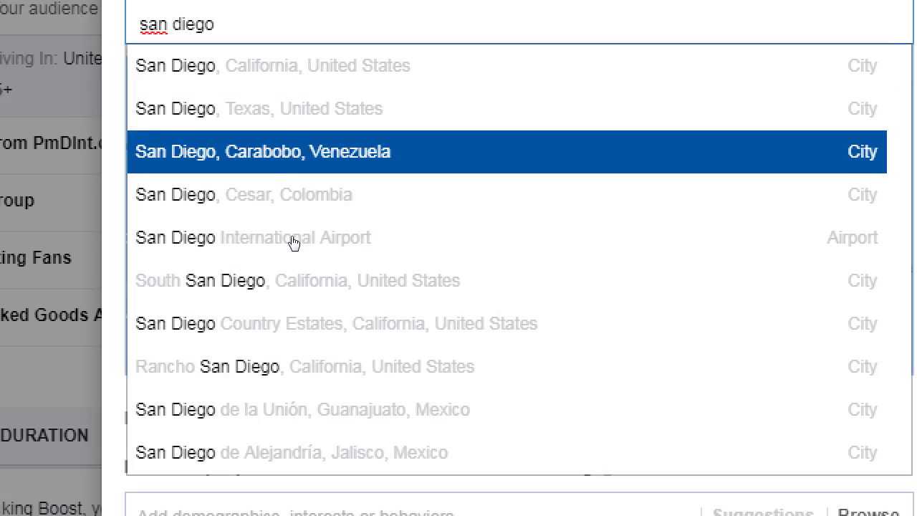
{"action": "key", "text": "Down"}
{"action": "key", "text": "Up"}
{"action": "key", "text": "Up"}
{"action": "key", "text": "Up"}
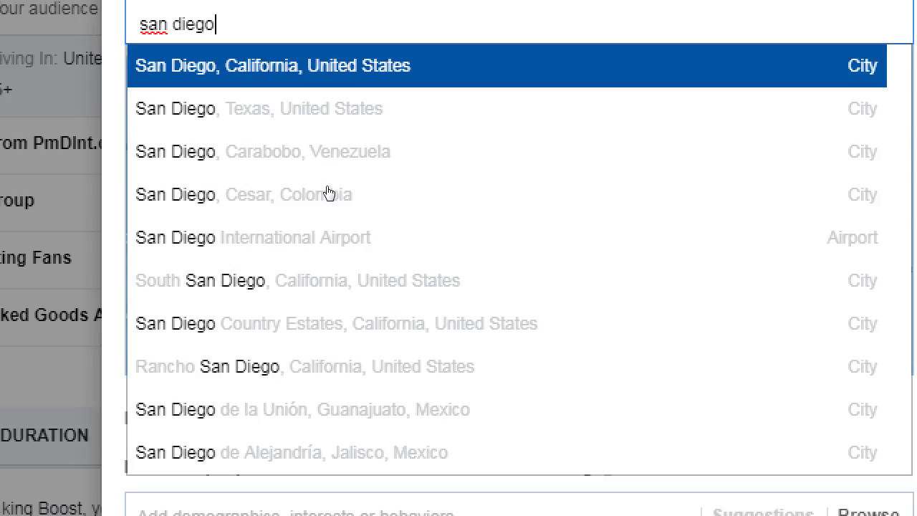
{"action": "key", "text": "Return"}
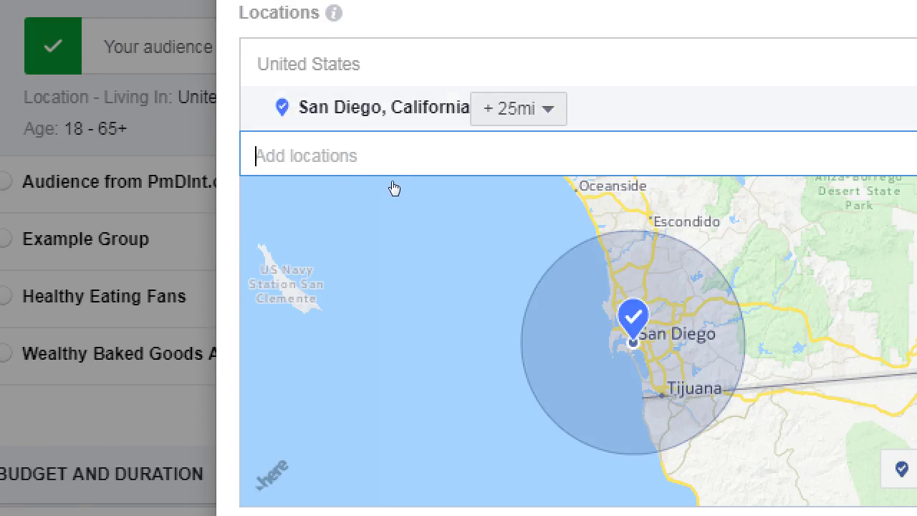
Step: Expand the radius around San Diego to 50 mi
{"action": "left_click", "coordinate": [403, 69]}
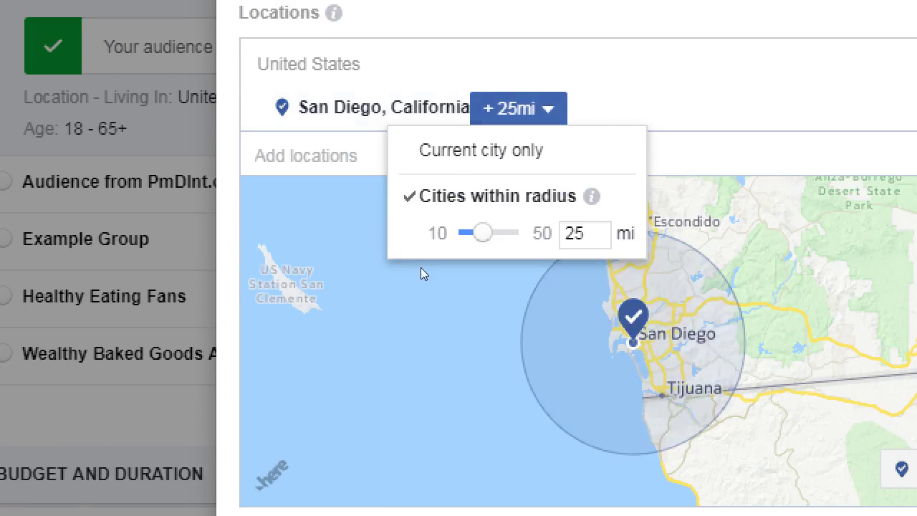
{"action": "key", "text": "Right"}
{"action": "key", "text": "Right"}
{"action": "key", "text": "Right"}
{"action": "key", "text": "Right"}
{"action": "key", "text": "Right"}
{"action": "key", "text": "Right"}
{"action": "key", "text": "Right"}
{"action": "key", "text": "Right"}
{"action": "key", "text": "Right"}
{"action": "key", "text": "Right"}
{"action": "key", "text": "Right"}
{"action": "key", "text": "Right"}
{"action": "key", "text": "Right"}
{"action": "key", "text": "Right"}
{"action": "key", "text": "Right"}
{"action": "key", "text": "Right"}
{"action": "key", "text": "Right"}
{"action": "key", "text": "Right"}
{"action": "key", "text": "Right"}
{"action": "key", "text": "Right"}
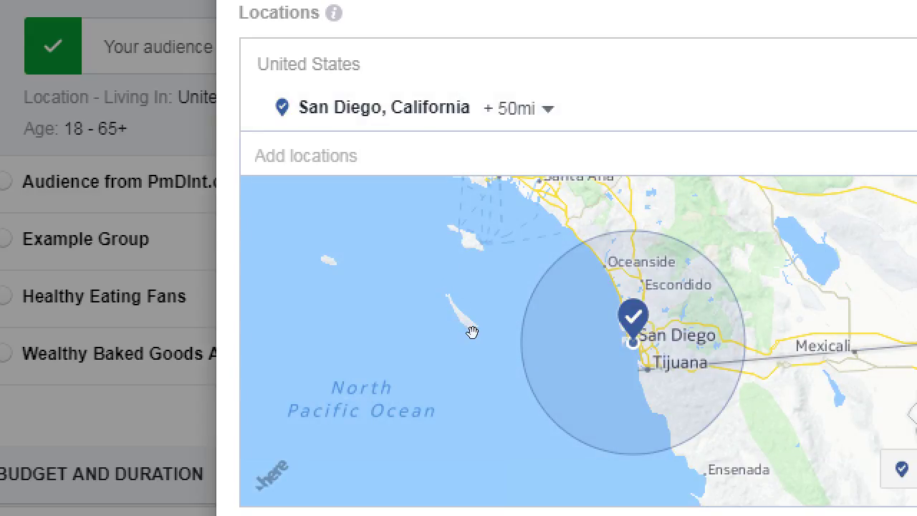
Step: Reduce the radius around San Diego to 10 mi
{"action": "key", "text": "Return"}
{"action": "key", "text": "Home"}
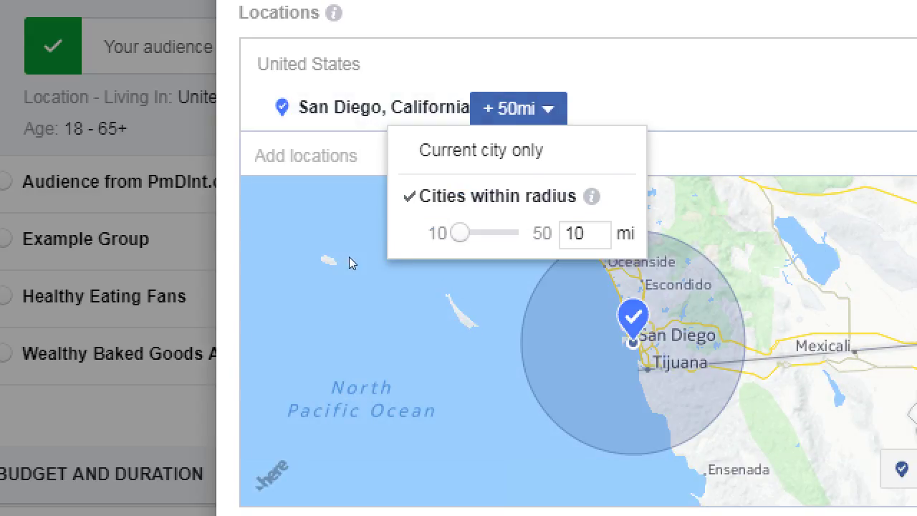
{"action": "key", "text": "Escape"}
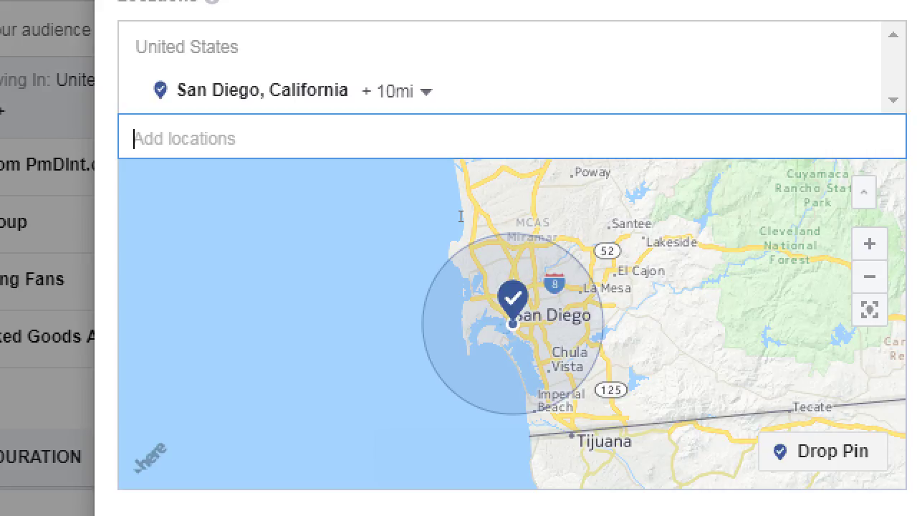
Step: Add the city Los Angeles, California, United States to the audience's locations and view both cities on the map
{"action": "type", "text": "Los Ang"}
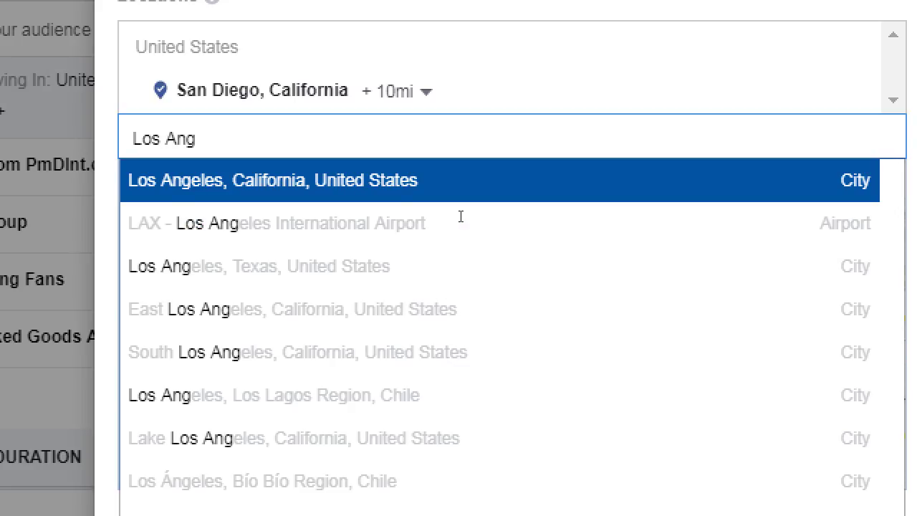
{"action": "key", "text": "Up"}
{"action": "key", "text": "Up"}
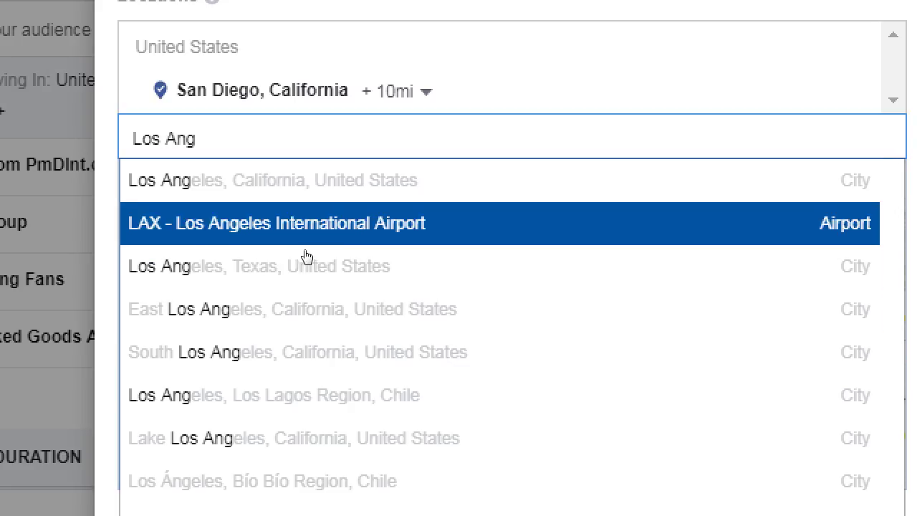
{"action": "key", "text": "Return"}
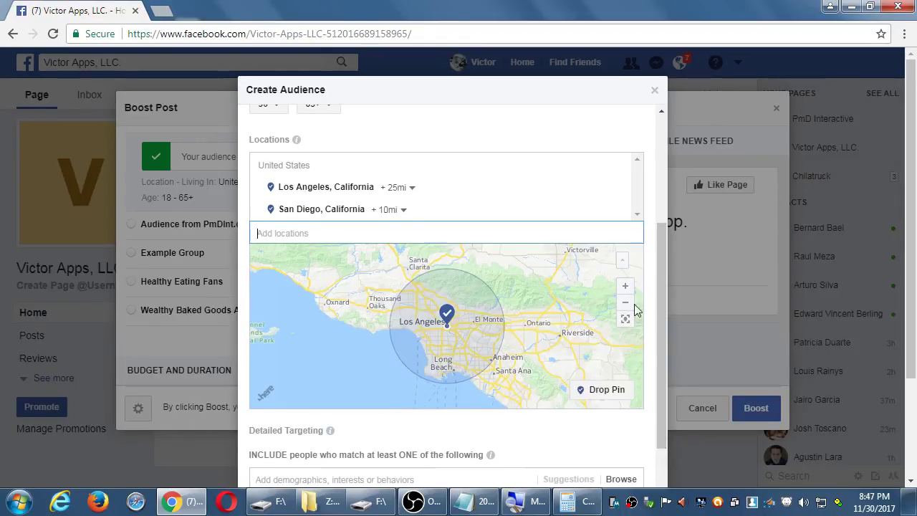
{"action": "left_click", "coordinate": [624, 301]}
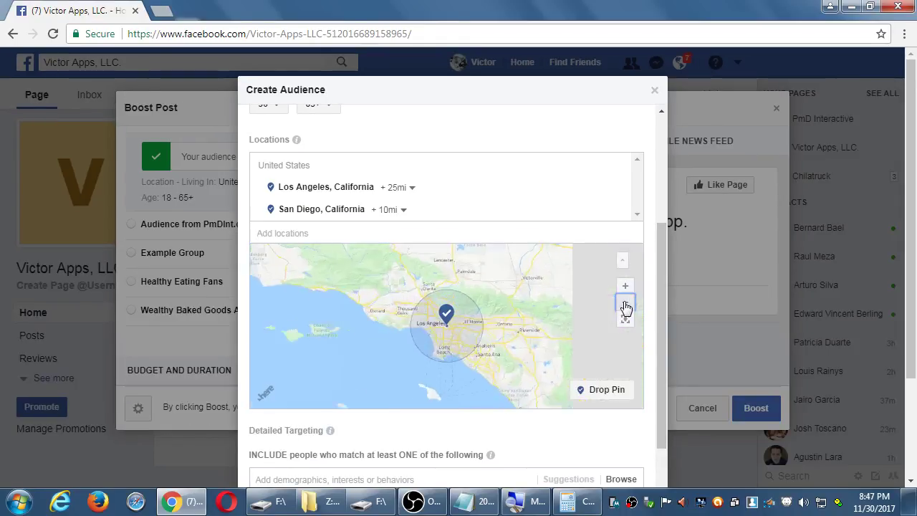
{"action": "left_click", "coordinate": [625, 301]}
{"action": "left_click_drag", "start_coordinate": [538, 327], "coordinate": [513, 302]}
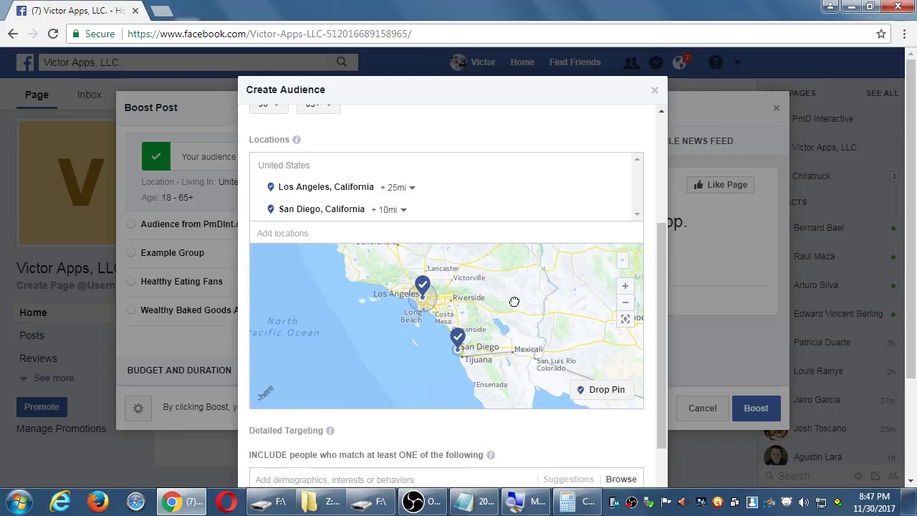
{"action": "left_click", "coordinate": [624, 286]}
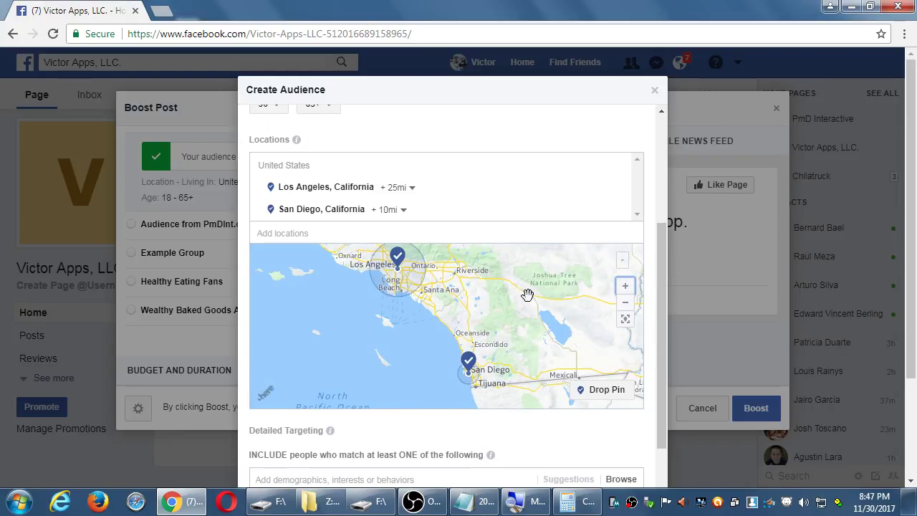
Step: Reduce the radius around Los Angeles to 10 mi and check the area between both cities on the map
{"action": "left_click", "coordinate": [402, 189]}
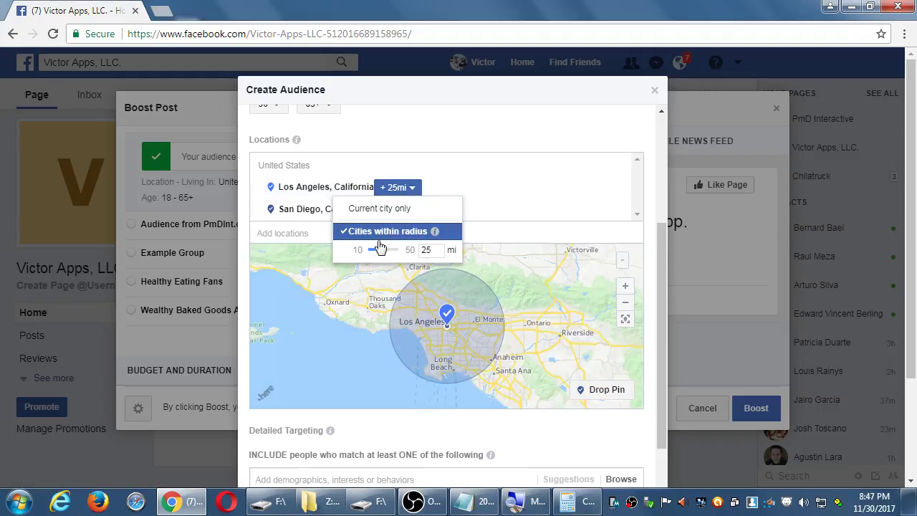
{"action": "left_click_drag", "start_coordinate": [379, 250], "coordinate": [355, 250]}
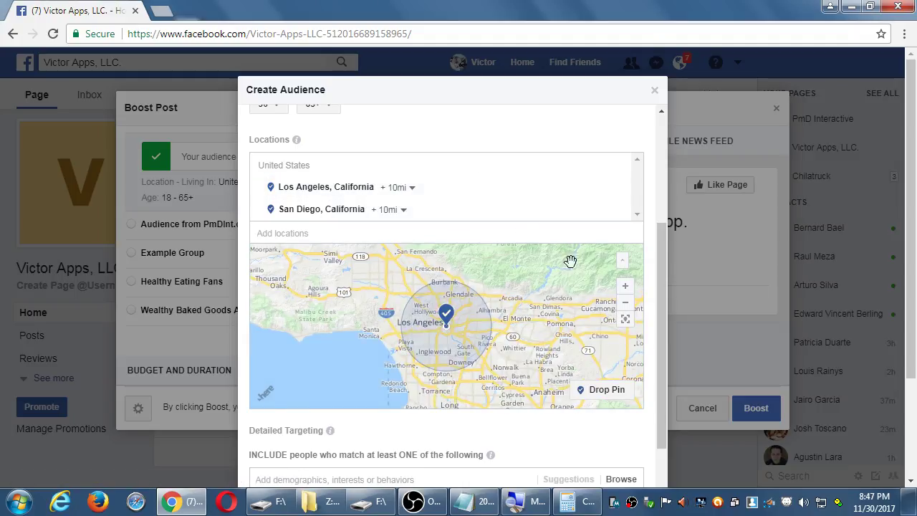
{"action": "left_click", "coordinate": [624, 302]}
{"action": "left_click_drag", "start_coordinate": [528, 323], "coordinate": [479, 286]}
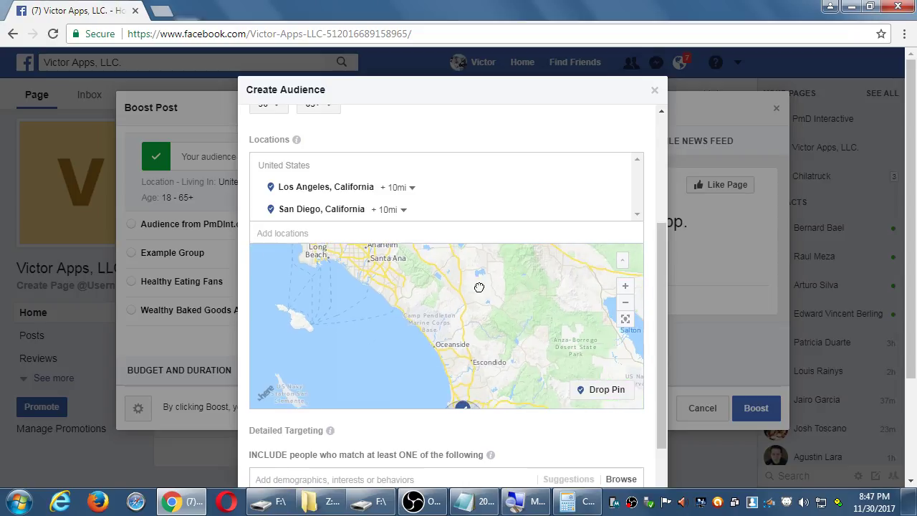
{"action": "left_click_drag", "start_coordinate": [489, 339], "coordinate": [452, 338]}
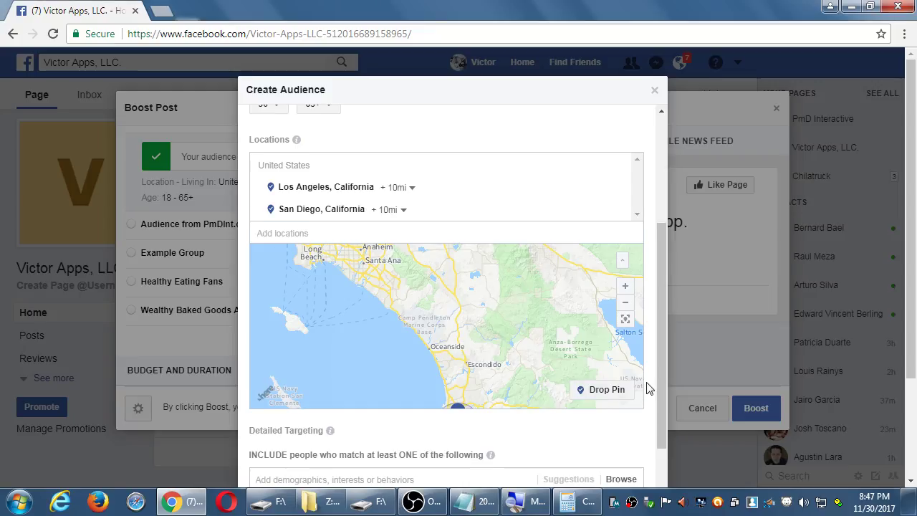
Step: Include the interest Action games, under Entertainment > Games, in the audience's detailed targeting
{"action": "scroll", "coordinate": [647, 386], "scroll_direction": "down", "scroll_amount": 2}
{"action": "scroll", "coordinate": [379, 212], "scroll_direction": "down", "scroll_amount": 2}
{"action": "scroll", "coordinate": [423, 311], "scroll_direction": "up", "scroll_amount": 5}
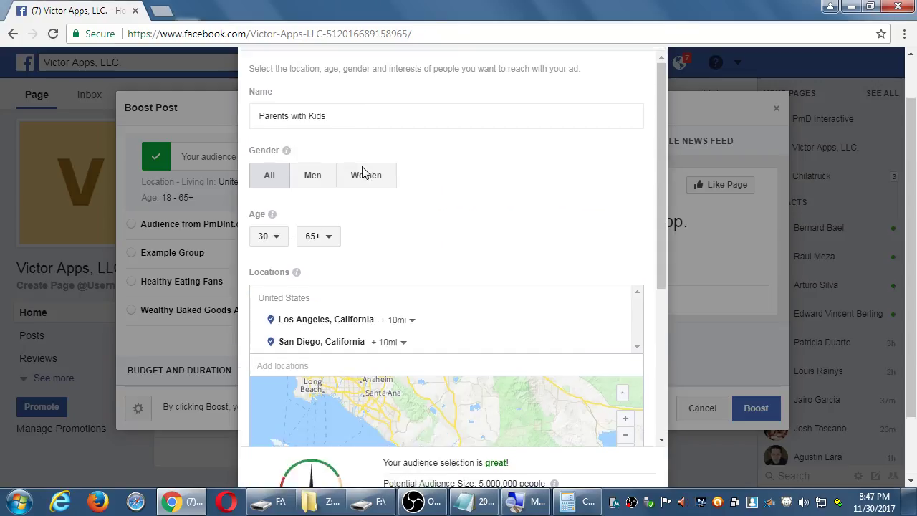
{"action": "scroll", "coordinate": [412, 239], "scroll_direction": "down", "scroll_amount": 1}
{"action": "scroll", "coordinate": [411, 240], "scroll_direction": "down", "scroll_amount": 4}
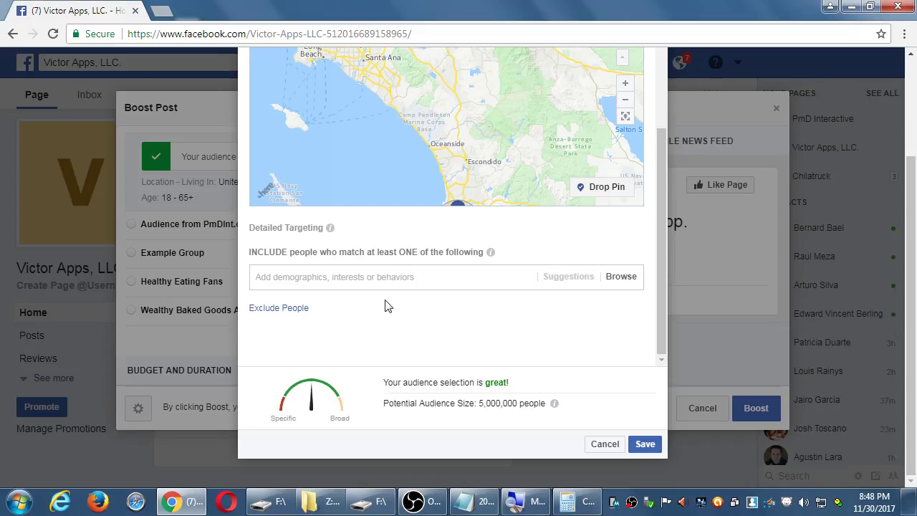
{"action": "left_click", "coordinate": [621, 277]}
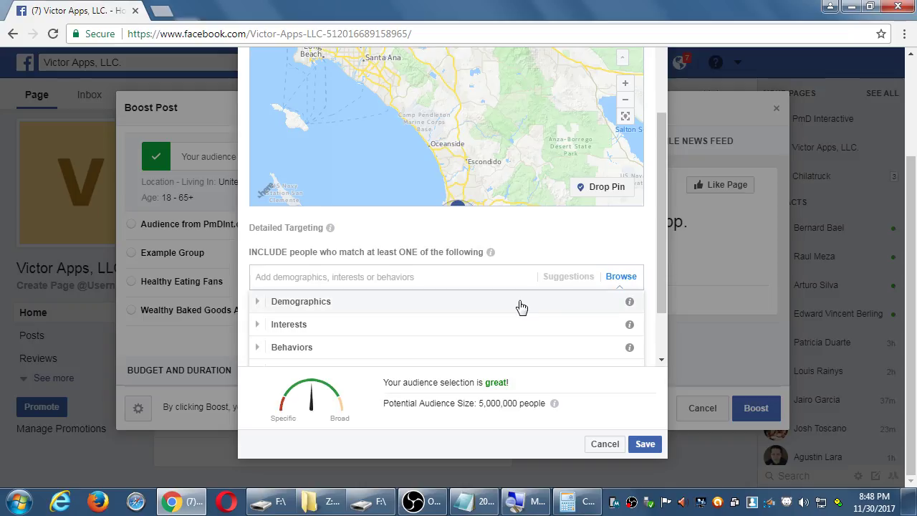
{"action": "scroll", "coordinate": [524, 306], "scroll_direction": "down", "scroll_amount": 1}
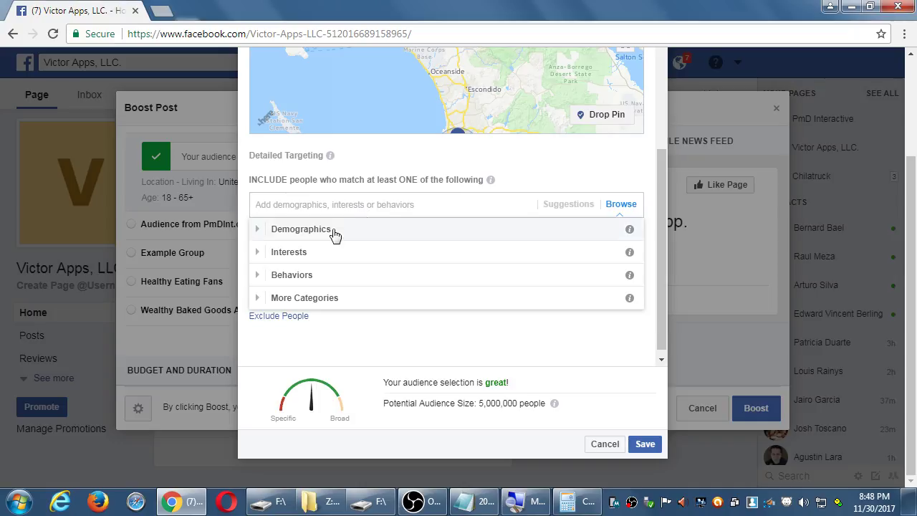
{"action": "left_click", "coordinate": [287, 259]}
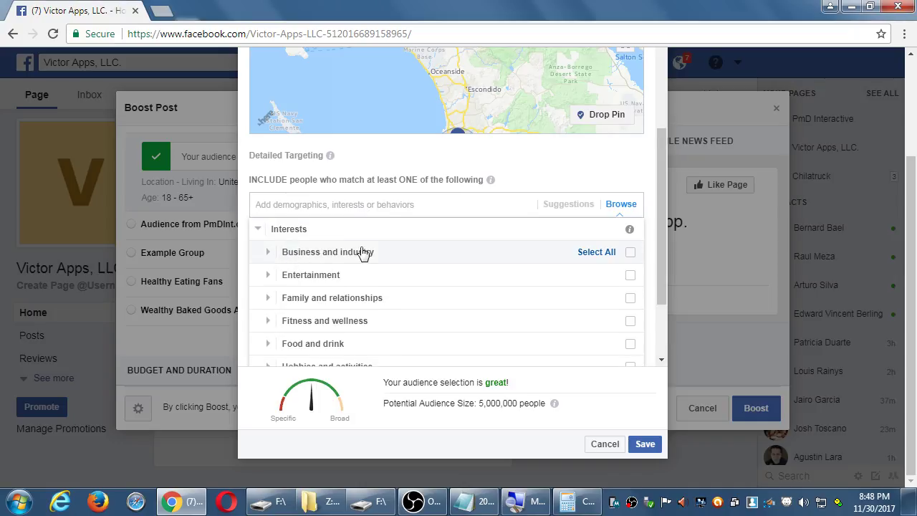
{"action": "left_click", "coordinate": [339, 277]}
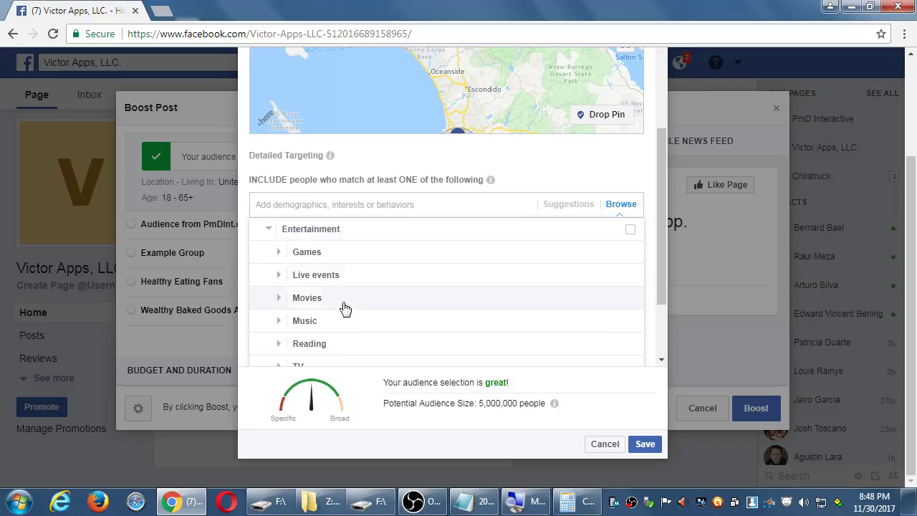
{"action": "scroll", "coordinate": [345, 339], "scroll_direction": "down", "scroll_amount": 1}
{"action": "scroll", "coordinate": [344, 337], "scroll_direction": "up", "scroll_amount": 2}
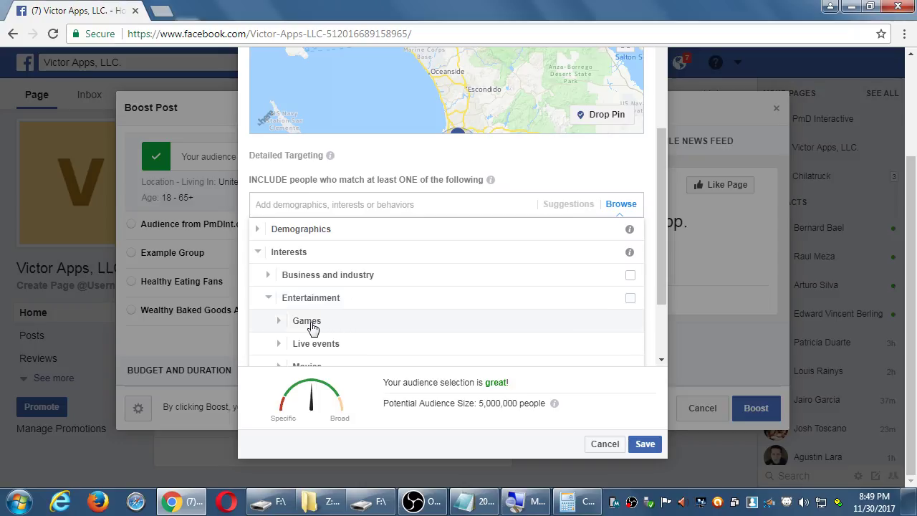
{"action": "left_click", "coordinate": [315, 322]}
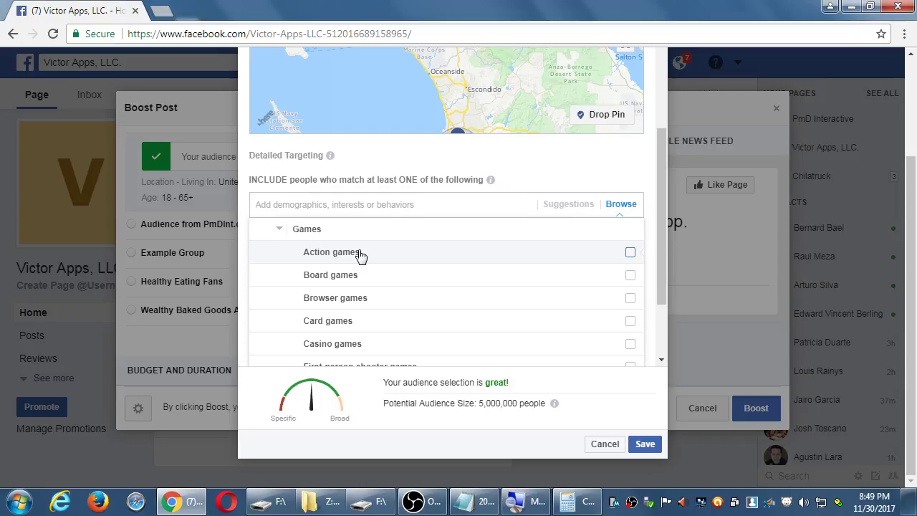
{"action": "left_click", "coordinate": [629, 252]}
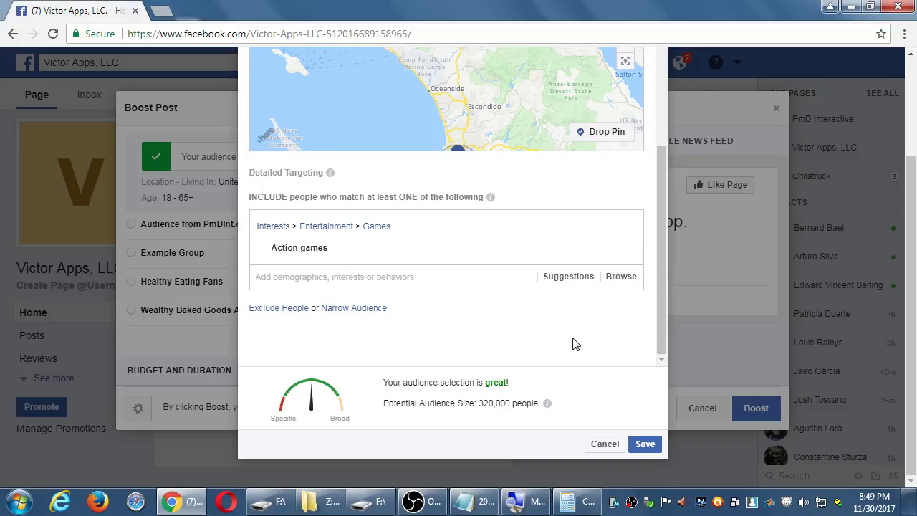
Step: Look through the suggested related interests and add Online games to the detailed targeting
{"action": "left_click", "coordinate": [455, 277]}
{"action": "left_click", "coordinate": [549, 280]}
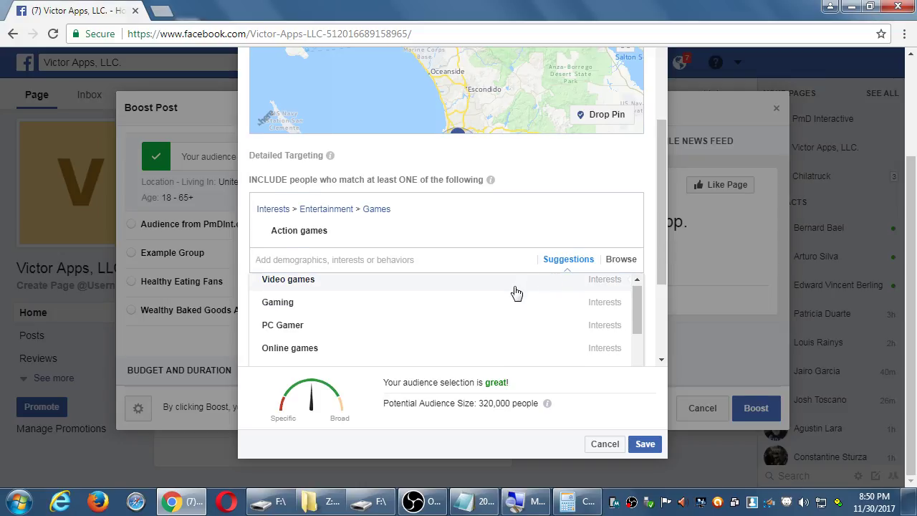
{"action": "scroll", "coordinate": [513, 294], "scroll_direction": "down", "scroll_amount": 1}
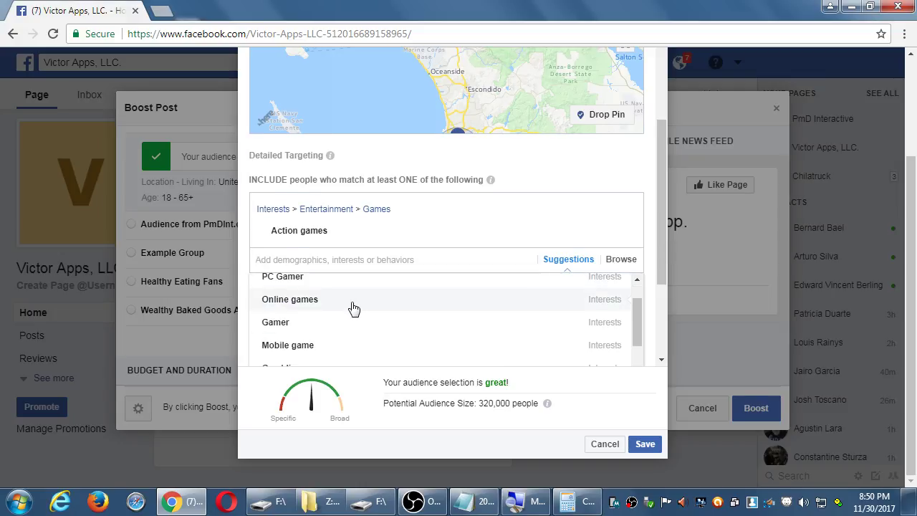
{"action": "scroll", "coordinate": [317, 302], "scroll_direction": "down", "scroll_amount": 1}
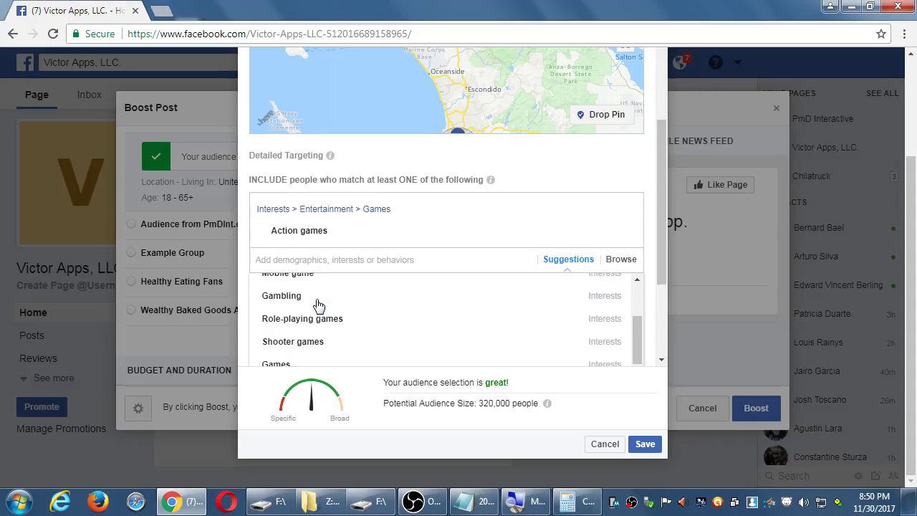
{"action": "scroll", "coordinate": [371, 321], "scroll_direction": "down", "scroll_amount": 1}
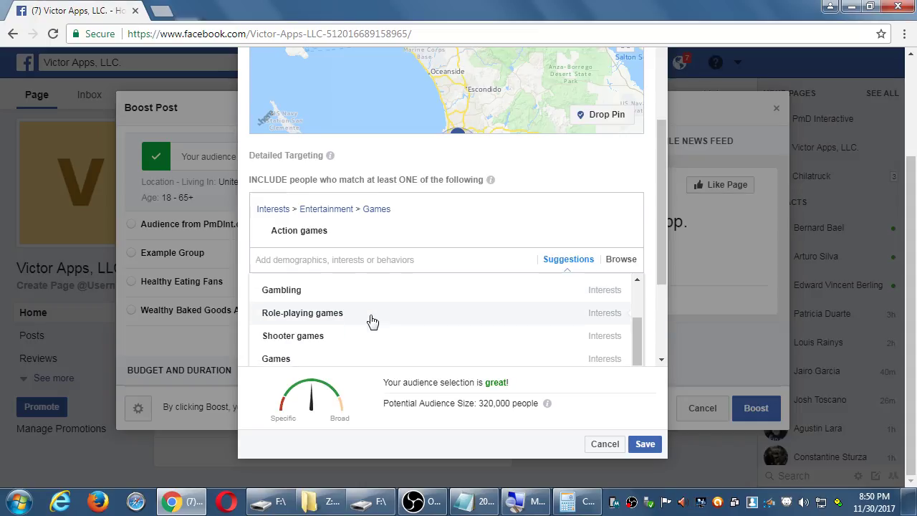
{"action": "scroll", "coordinate": [370, 322], "scroll_direction": "down", "scroll_amount": 1}
{"action": "scroll", "coordinate": [369, 321], "scroll_direction": "up", "scroll_amount": 2}
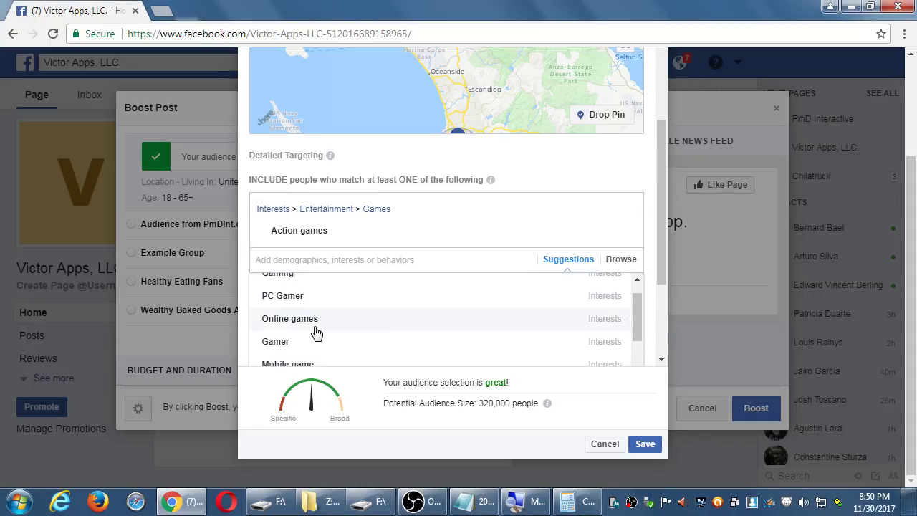
{"action": "left_click", "coordinate": [312, 328]}
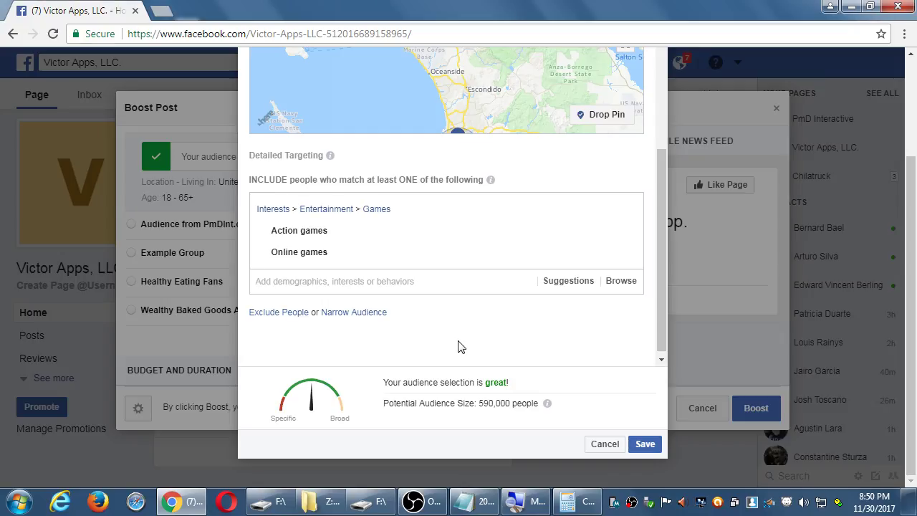
Step: Save the "Parents with Kids" audience and check its summary in the boost settings
{"action": "scroll", "coordinate": [460, 347], "scroll_direction": "up", "scroll_amount": 4}
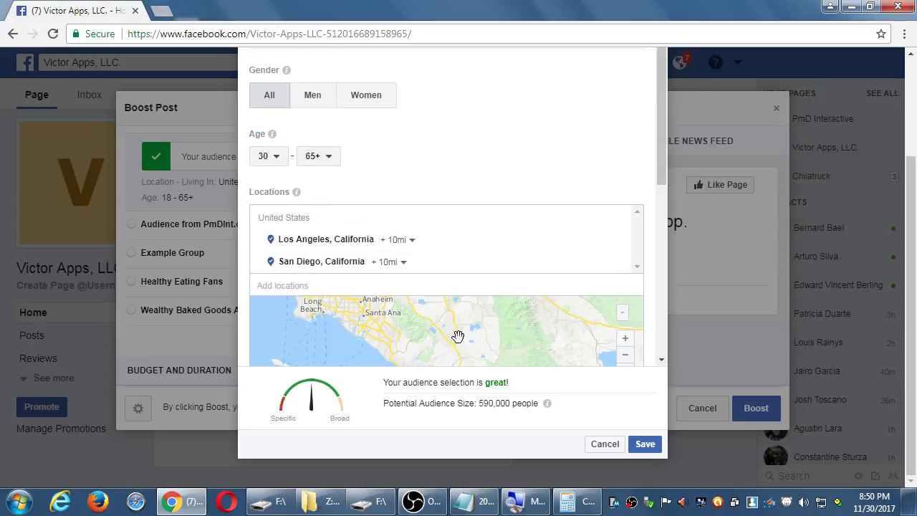
{"action": "left_click", "coordinate": [645, 444]}
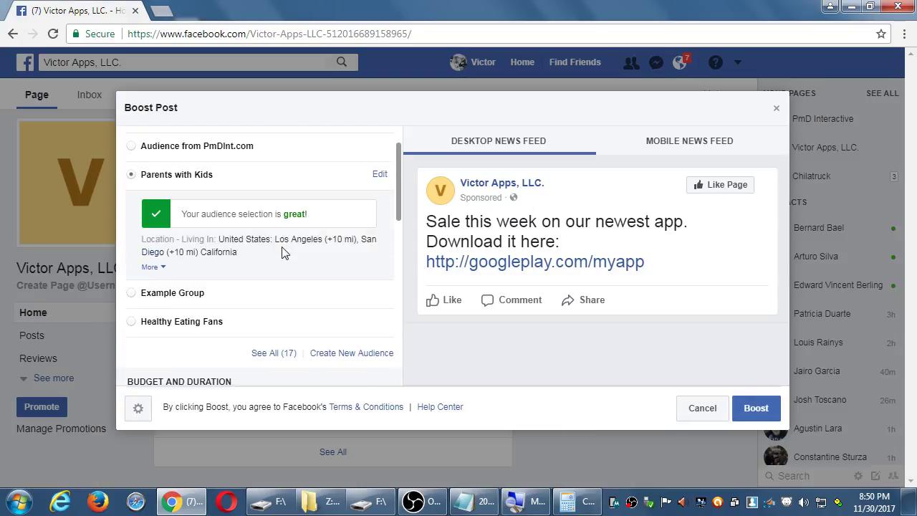
{"action": "scroll", "coordinate": [262, 237], "scroll_direction": "down", "scroll_amount": 1}
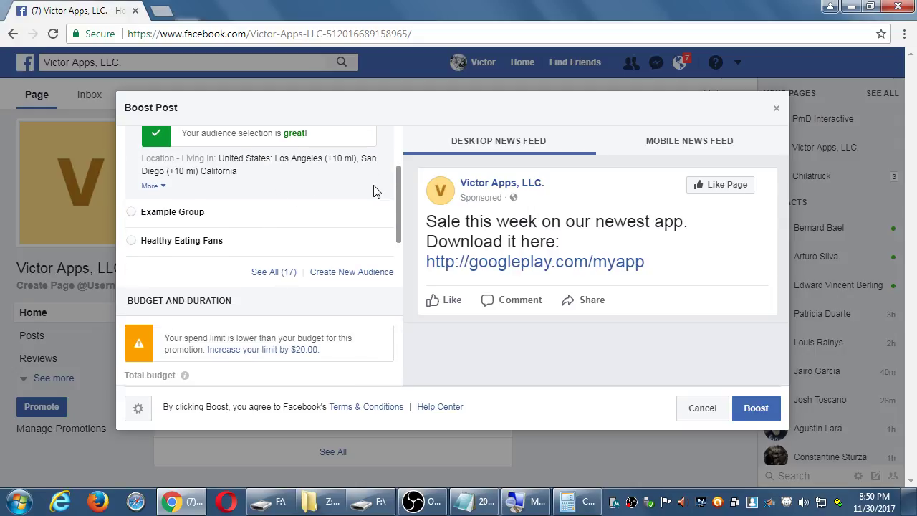
{"action": "scroll", "coordinate": [373, 190], "scroll_direction": "up", "scroll_amount": 1}
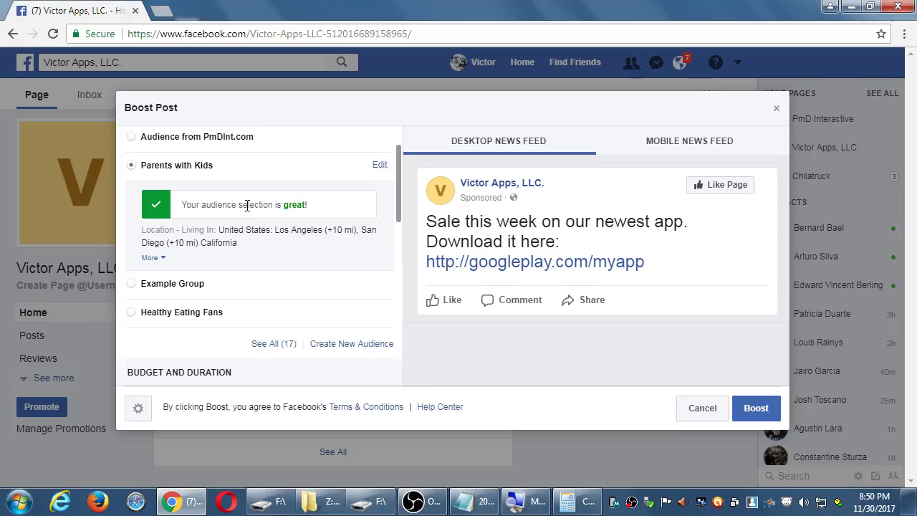
Step: In the Notepad notes, add an indented line at the end: "Create a Demograhpic (Segment) of people most likely to care about your post"
{"action": "left_click", "coordinate": [487, 506]}
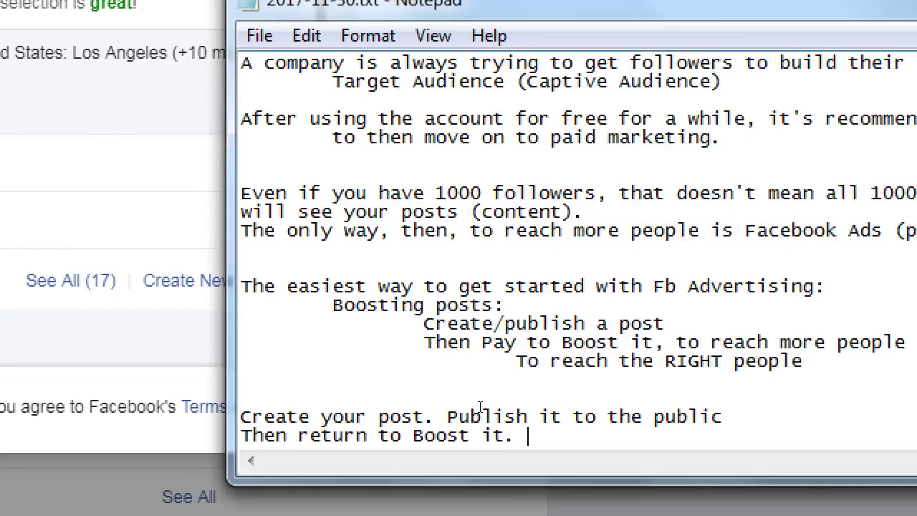
{"action": "key", "text": "Return"}
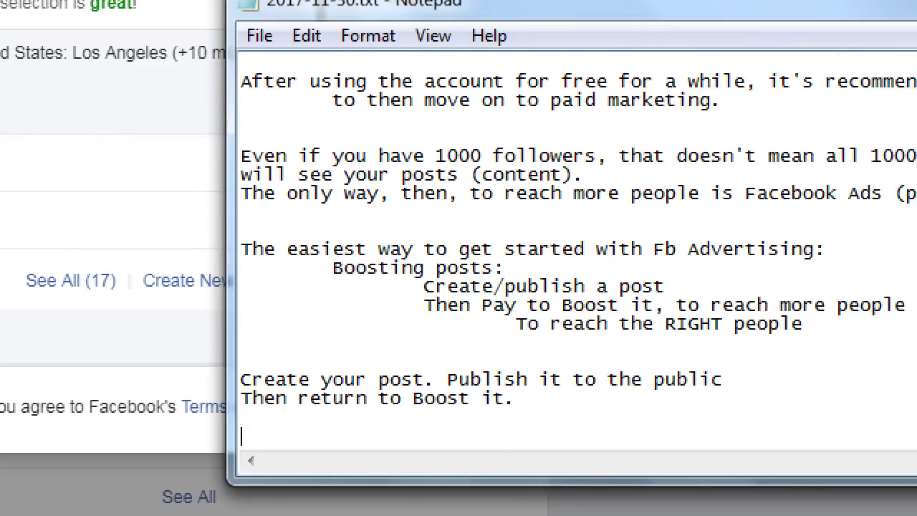
{"action": "key", "text": "Tab"}
{"action": "type", "text": "Create a De"}
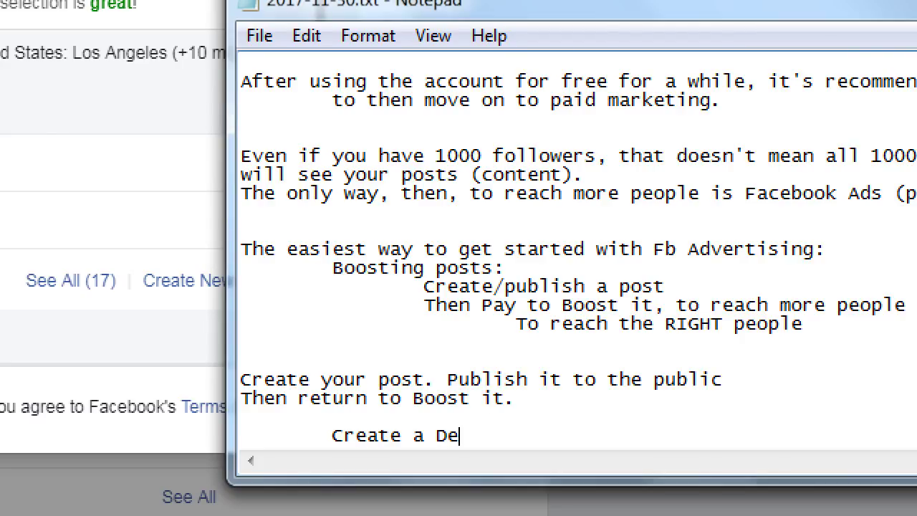
{"action": "type", "text": "mograhpic (S"}
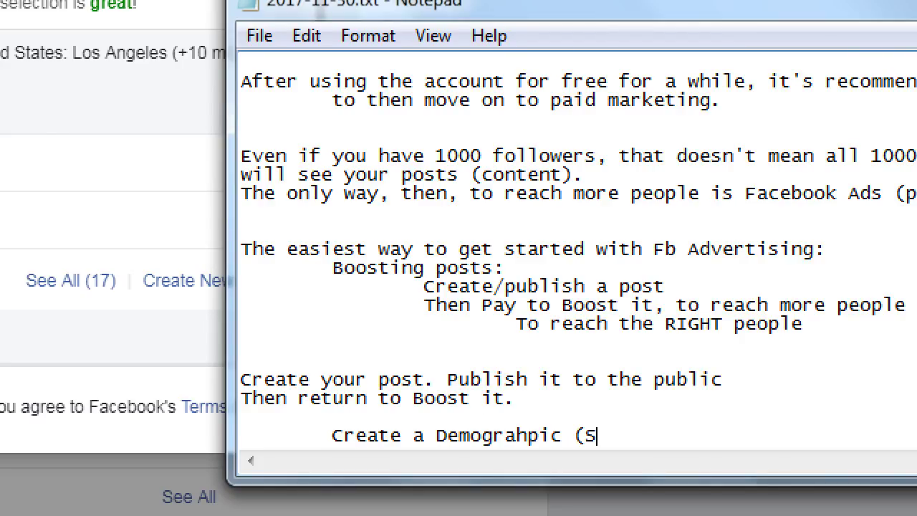
{"action": "type", "text": "egment) of people "}
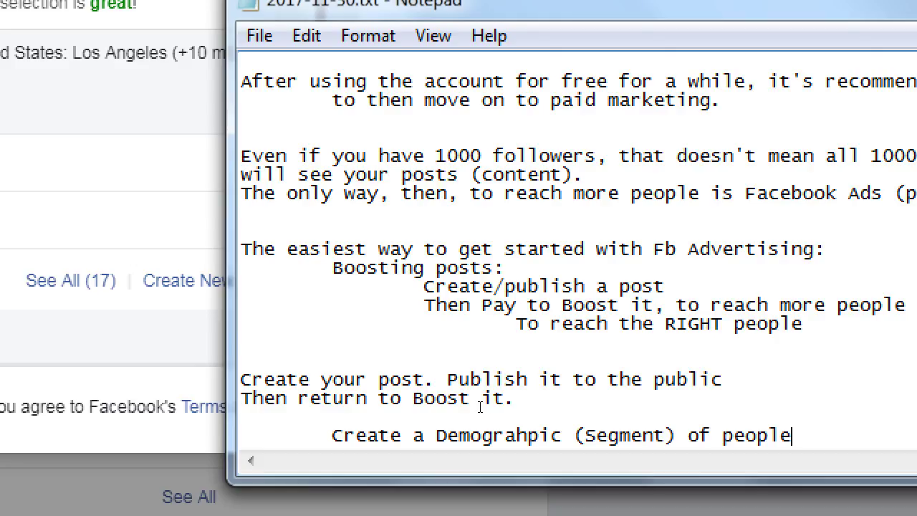
{"action": "type", "text": "most liekl"}
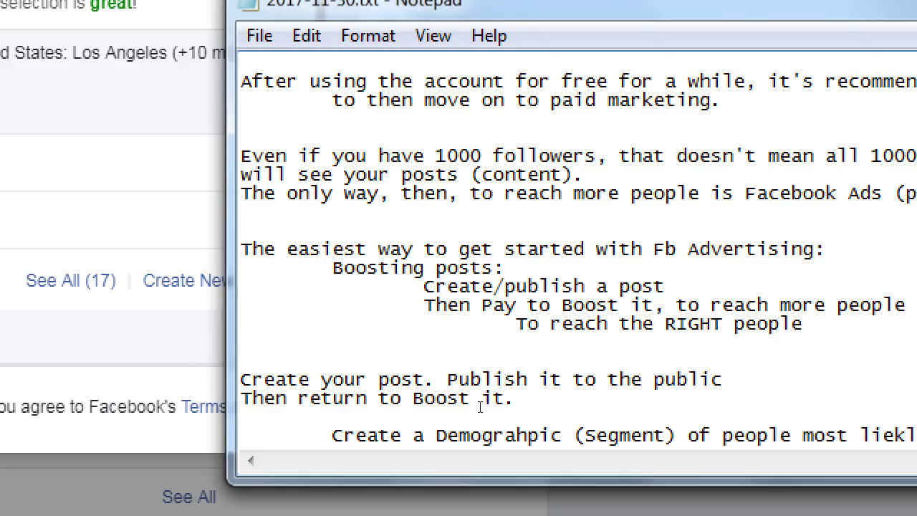
{"action": "key", "text": "BackSpace"}
{"action": "key", "text": "BackSpace"}
{"action": "key", "text": "BackSpace"}
{"action": "type", "text": "kely"}
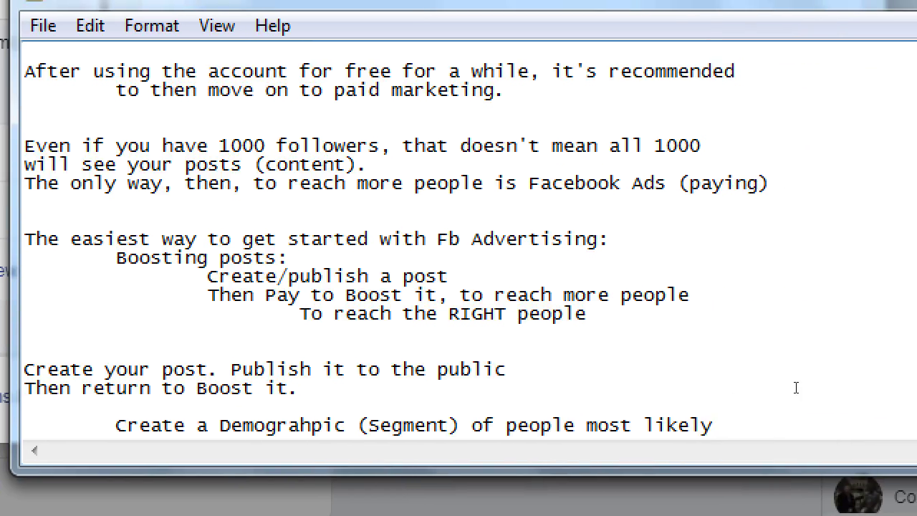
{"action": "type", "text": " to care about you"}
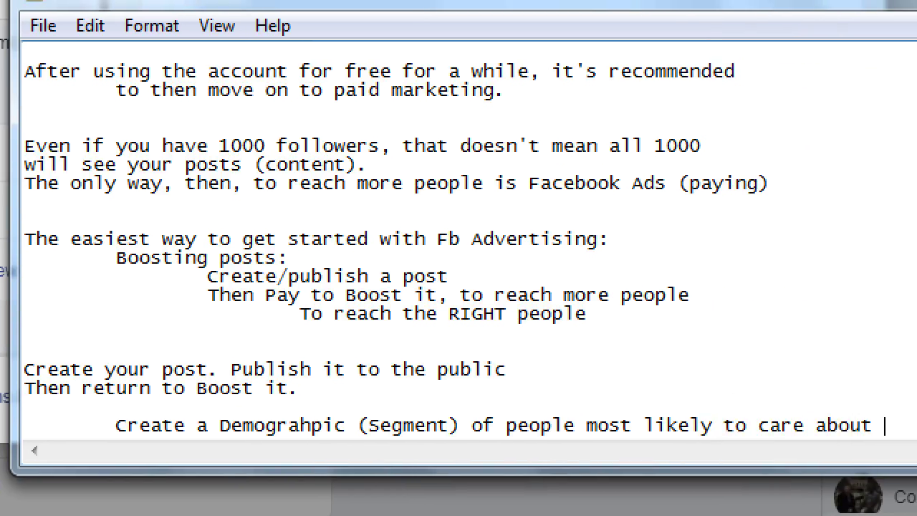
{"action": "type", "text": "r poast"}
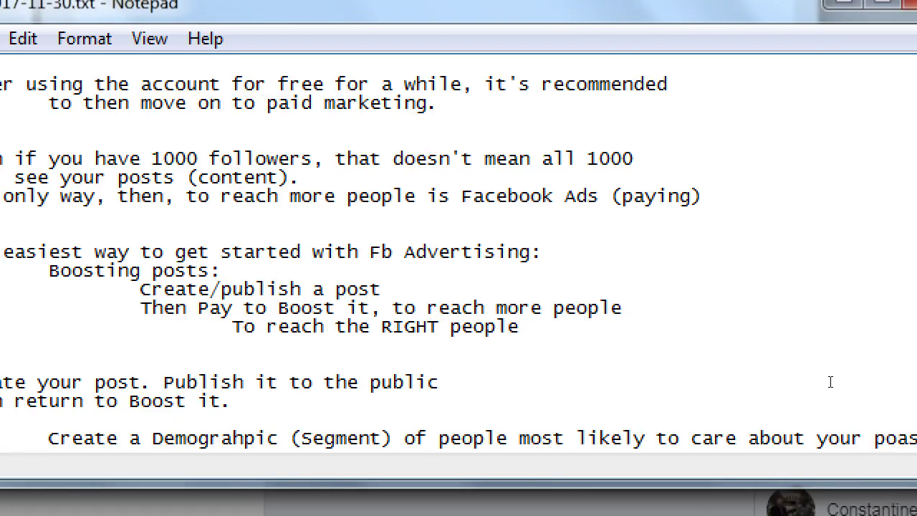
{"action": "key", "text": "BackSpace"}
{"action": "key", "text": "BackSpace"}
{"action": "key", "text": "BackSpace"}
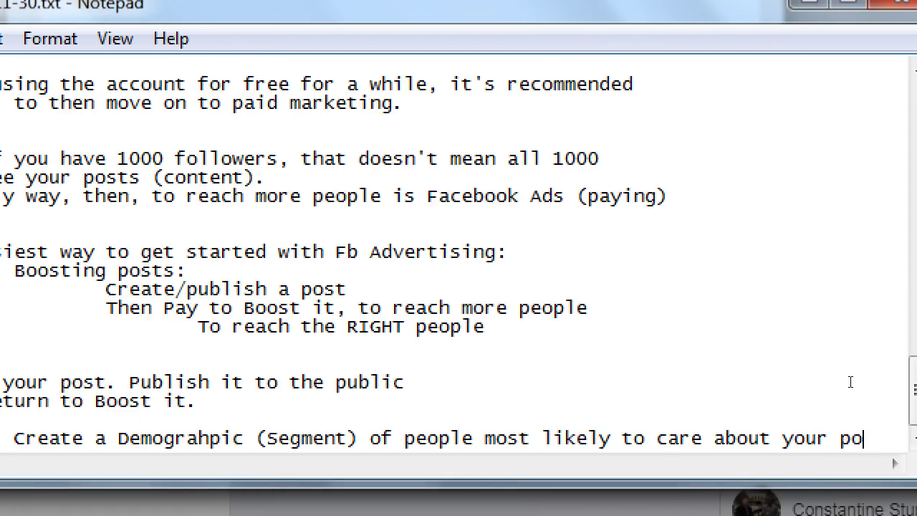
{"action": "type", "text": "st"}
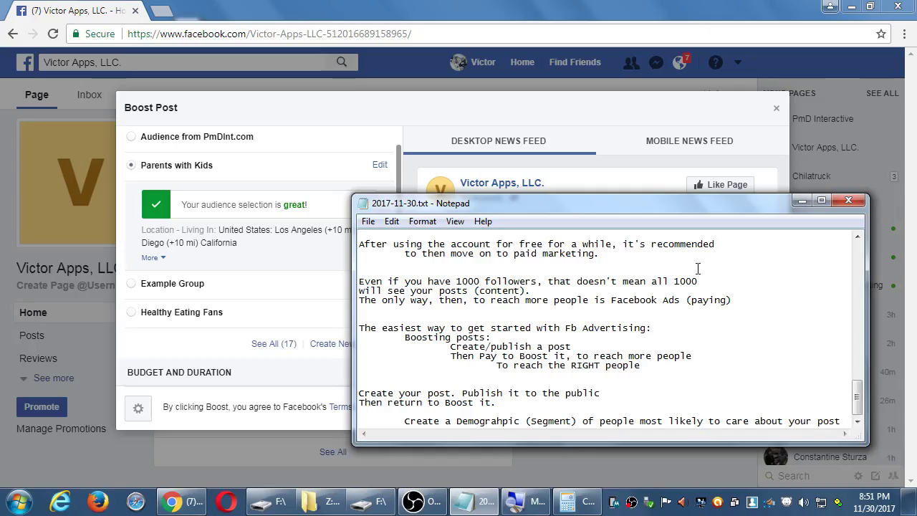
Step: Return to Facebook's Boost Post dialog and review the Budget and Duration settings
{"action": "left_click", "coordinate": [419, 147]}
{"action": "scroll", "coordinate": [334, 206], "scroll_direction": "down", "scroll_amount": 3}
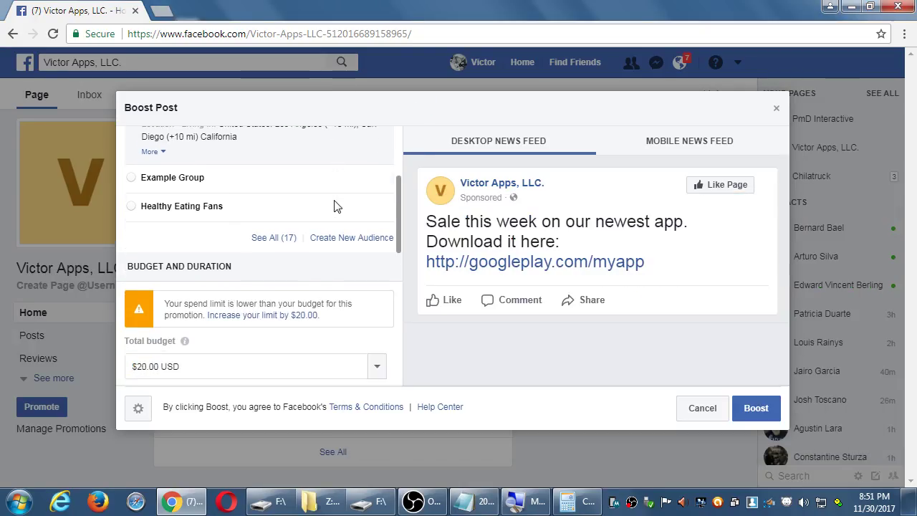
{"action": "scroll", "coordinate": [334, 207], "scroll_direction": "down", "scroll_amount": 2}
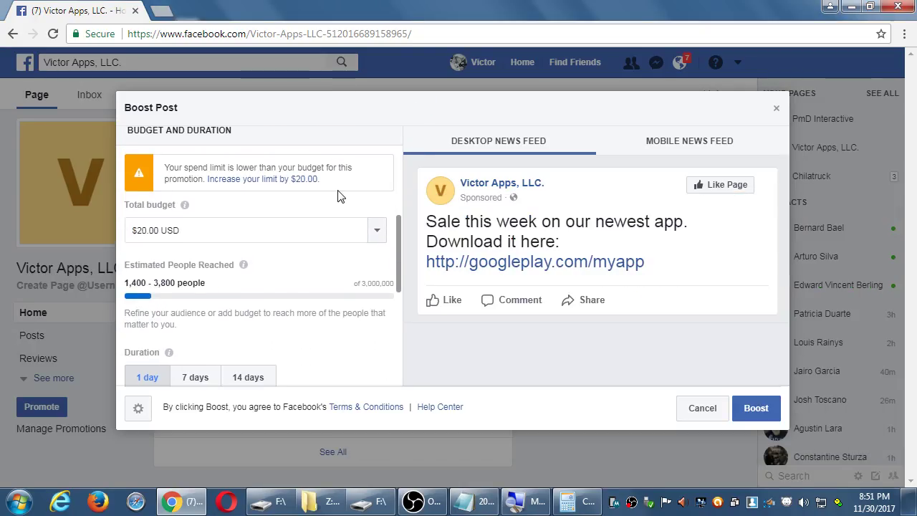
{"action": "scroll", "coordinate": [340, 194], "scroll_direction": "down", "scroll_amount": 2}
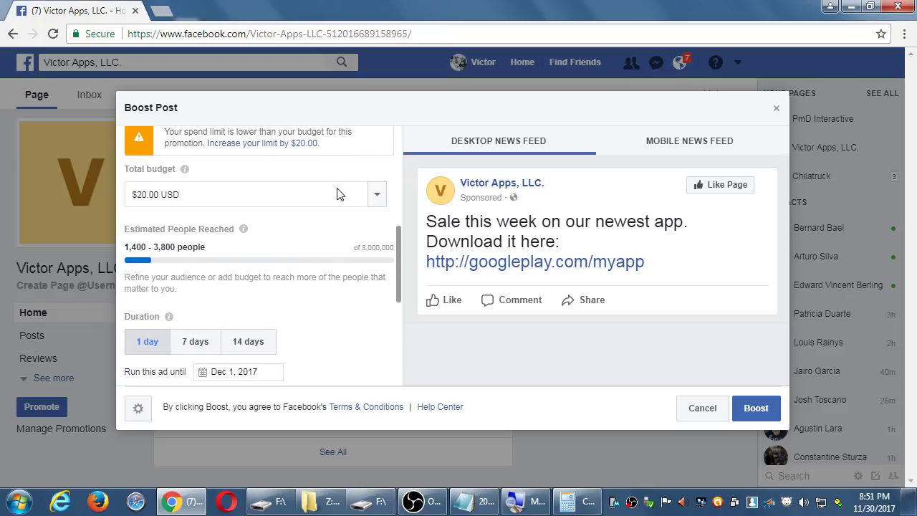
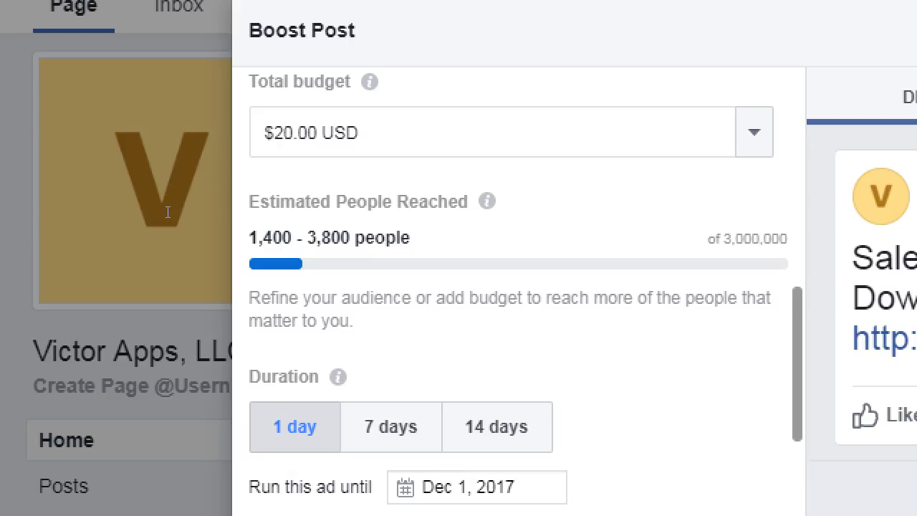
Step: Try a total budget of $200.00 USD for the boost, followed by the $5.00 USD option
{"action": "left_click", "coordinate": [381, 153]}
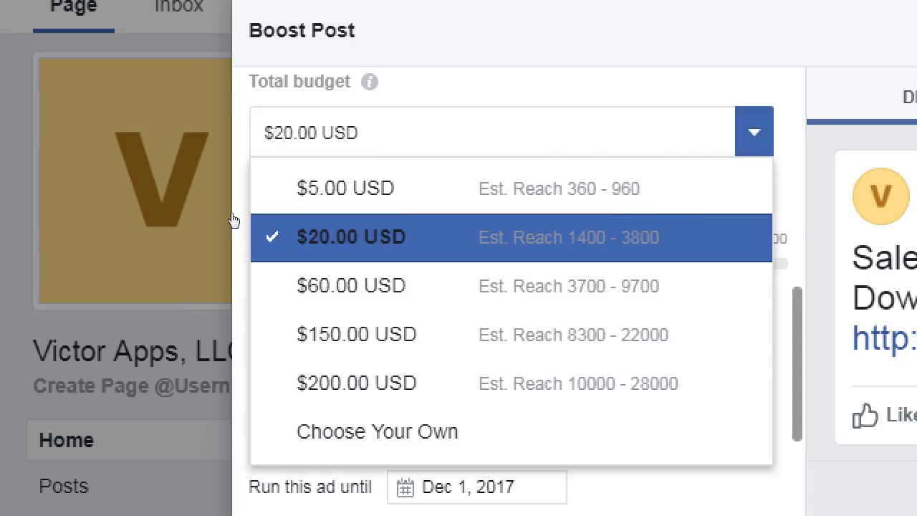
{"action": "key", "text": "Down"}
{"action": "key", "text": "Down"}
{"action": "key", "text": "Down"}
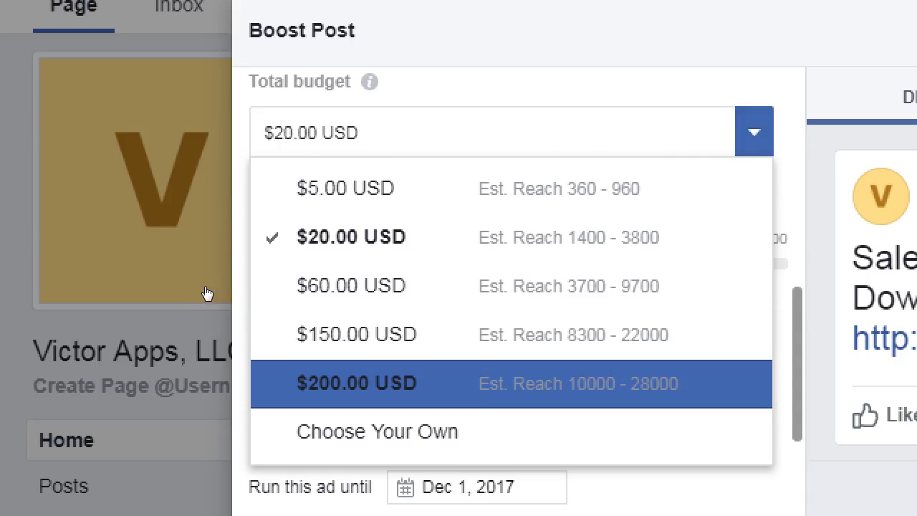
{"action": "key", "text": "Return"}
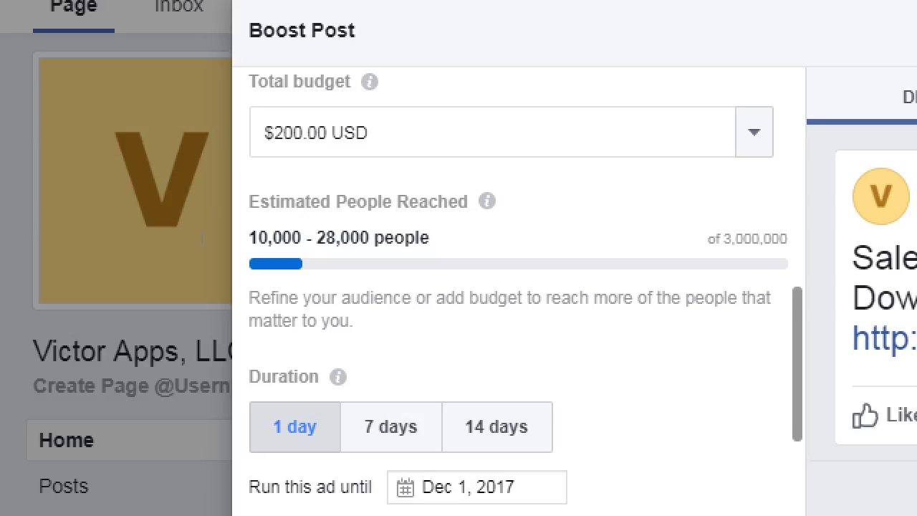
{"action": "left_click", "coordinate": [371, 151]}
{"action": "key", "text": "Return"}
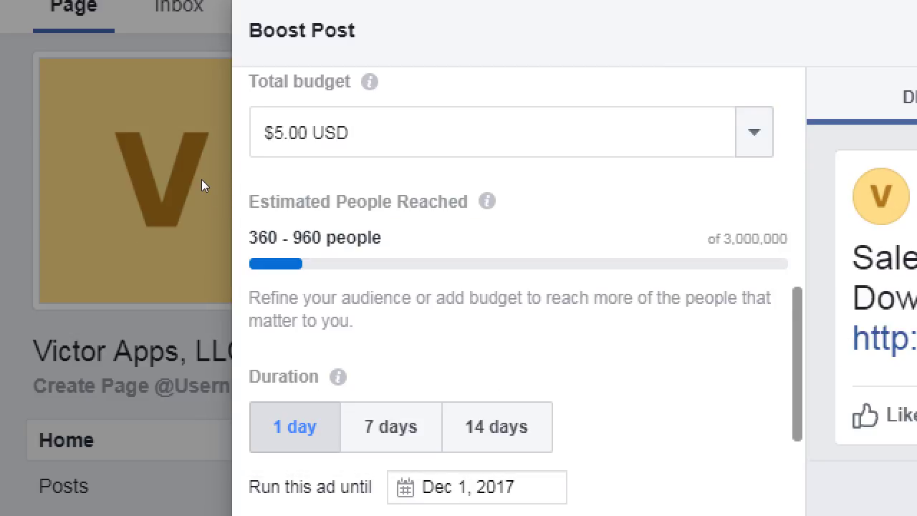
Step: Choose a custom total budget for the boost and set it to $1.00 USD
{"action": "left_click", "coordinate": [371, 153]}
{"action": "key", "text": "Down"}
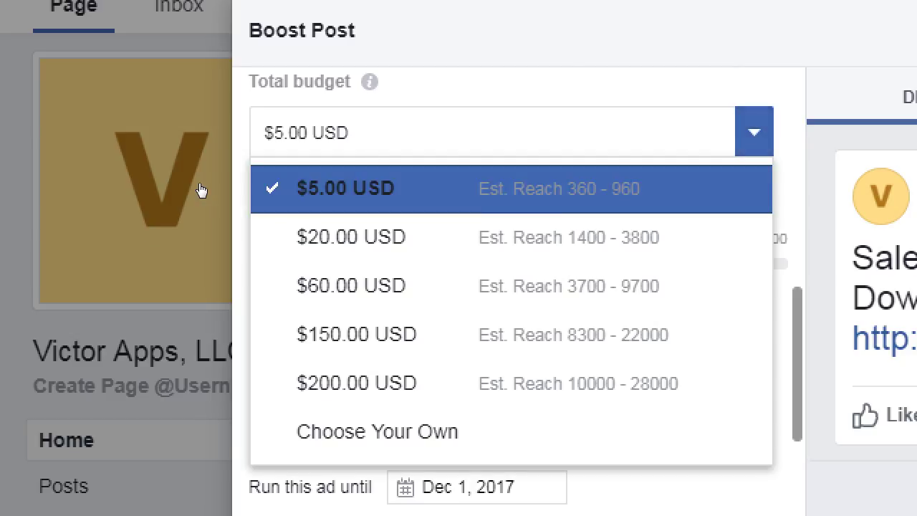
{"action": "key", "text": "Down"}
{"action": "key", "text": "Down"}
{"action": "key", "text": "Down"}
{"action": "key", "text": "Down"}
{"action": "key", "text": "Down"}
{"action": "key", "text": "Return"}
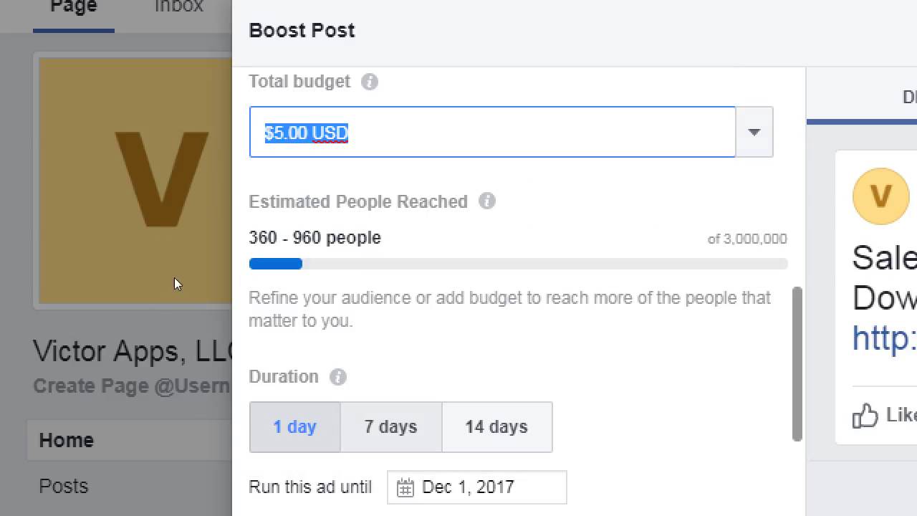
{"action": "type", "text": "1"}
{"action": "key", "text": "Tab"}
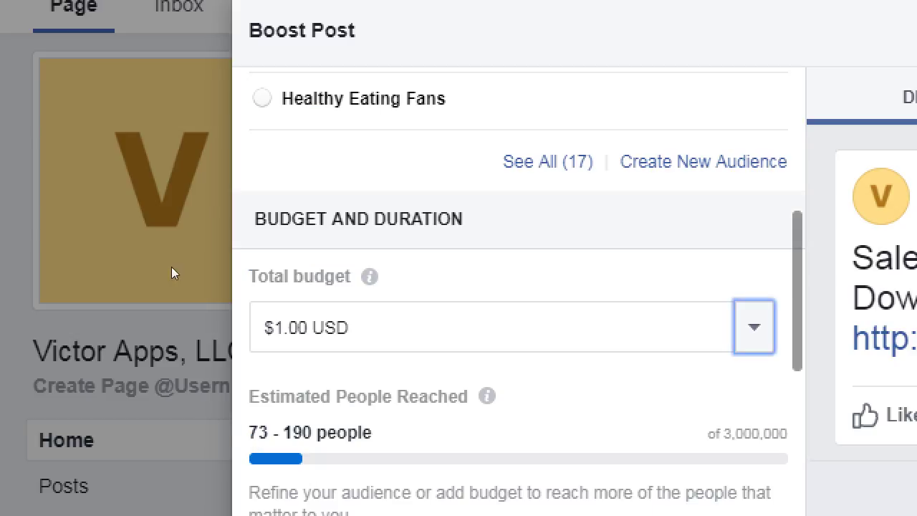
{"action": "scroll", "coordinate": [159, 326], "scroll_direction": "down", "scroll_amount": 2}
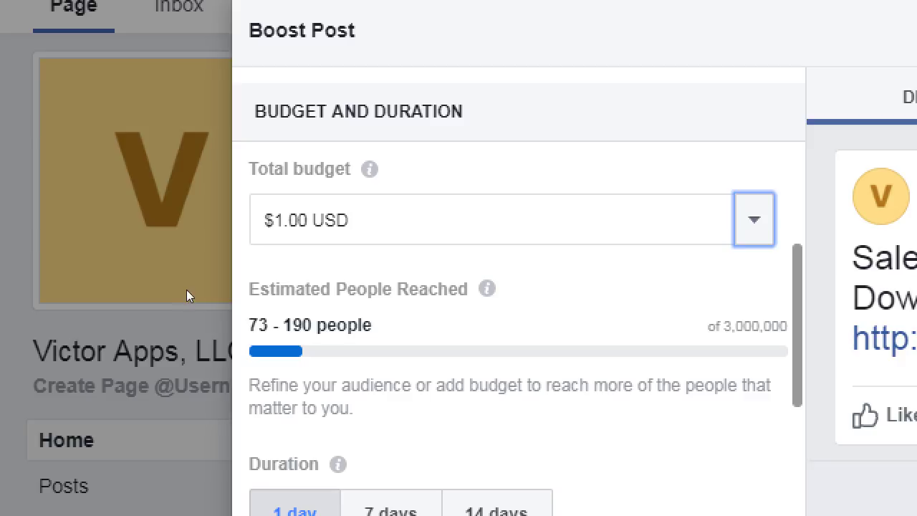
Step: Try a total budget of $10,000.00 USD for the boost
{"action": "left_click", "coordinate": [211, 180]}
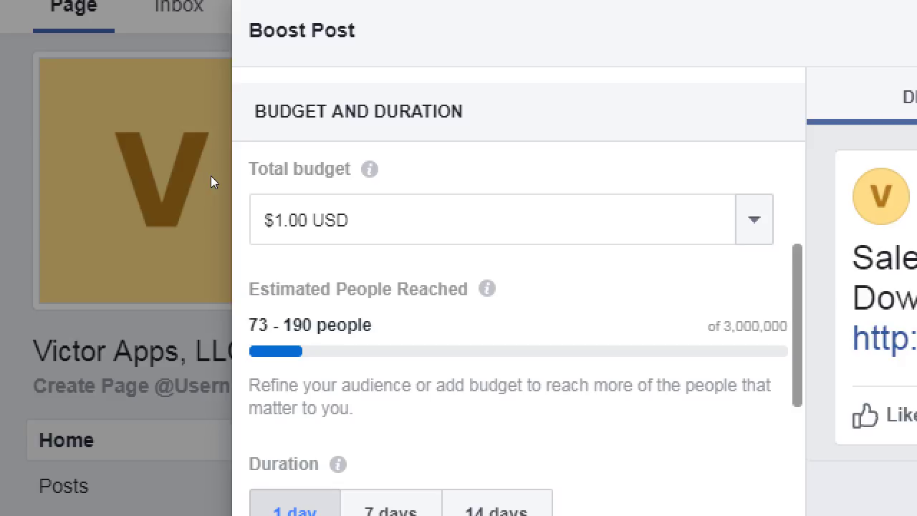
{"action": "left_click", "coordinate": [429, 220]}
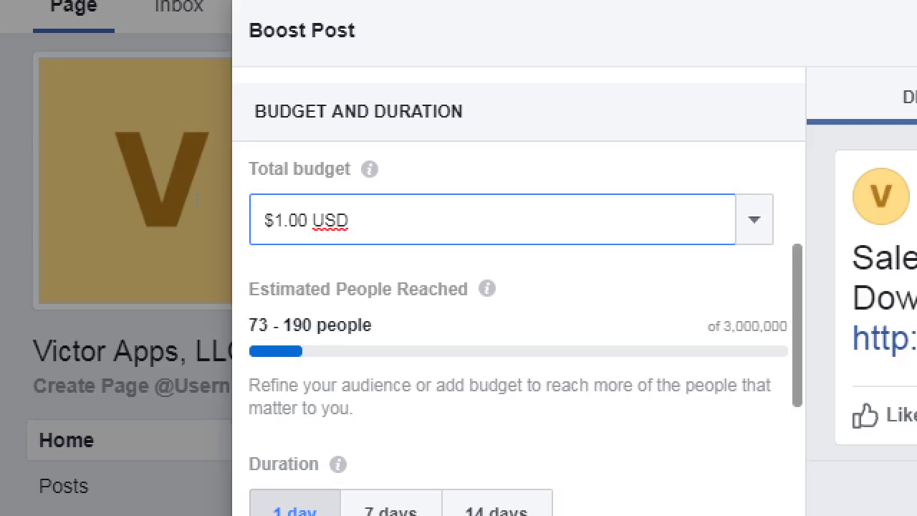
{"action": "key", "text": "ctrl+a"}
{"action": "type", "text": "1"}
{"action": "type", "text": "0,000"}
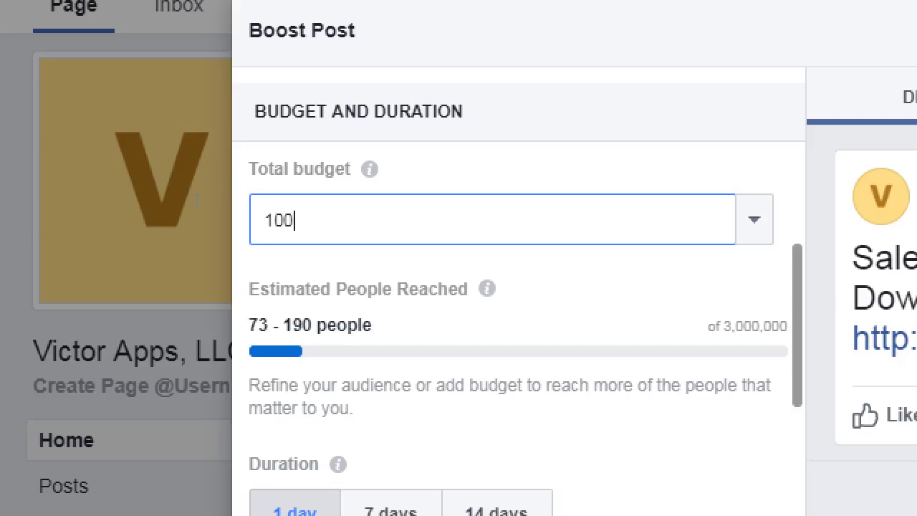
{"action": "key", "text": "Tab"}
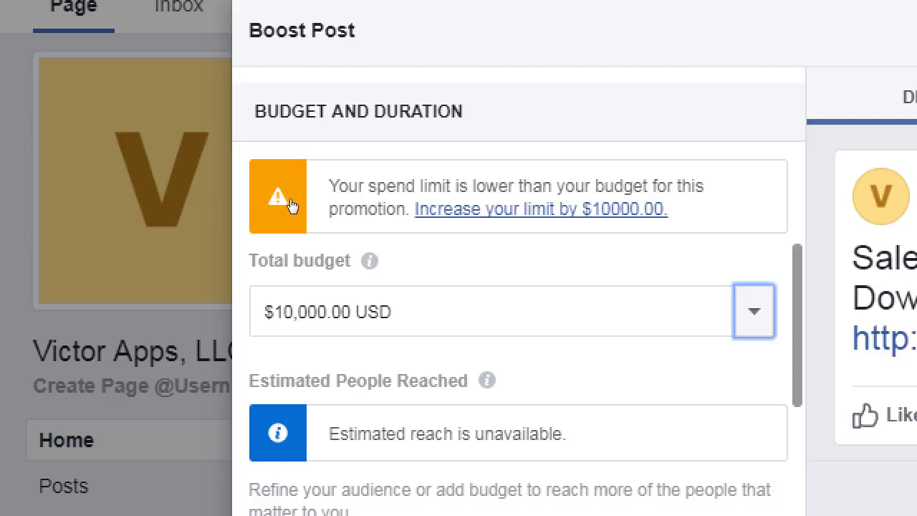
Step: Reduce the boost's total budget to $1,000.00 USD and check the budget and duration settings
{"action": "key", "text": "shift+Tab"}
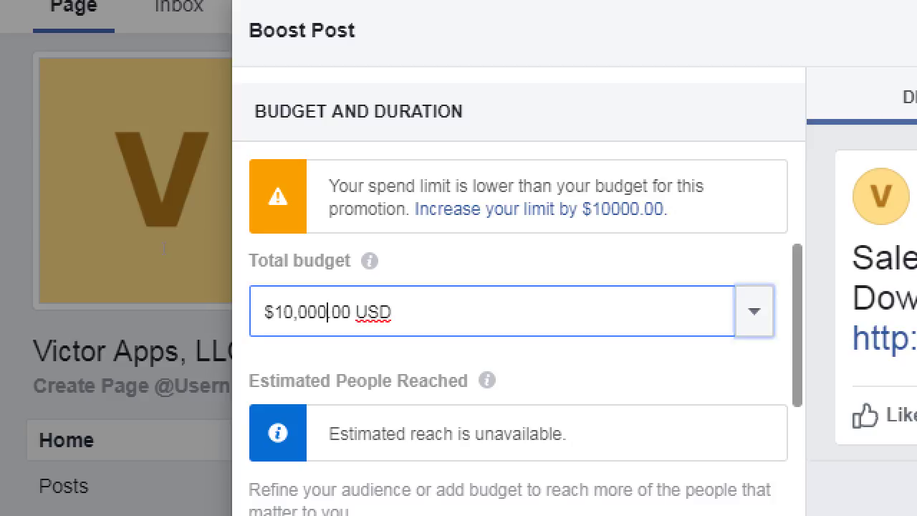
{"action": "key", "text": "BackSpace"}
{"action": "key", "text": "Left"}
{"action": "key", "text": "Left"}
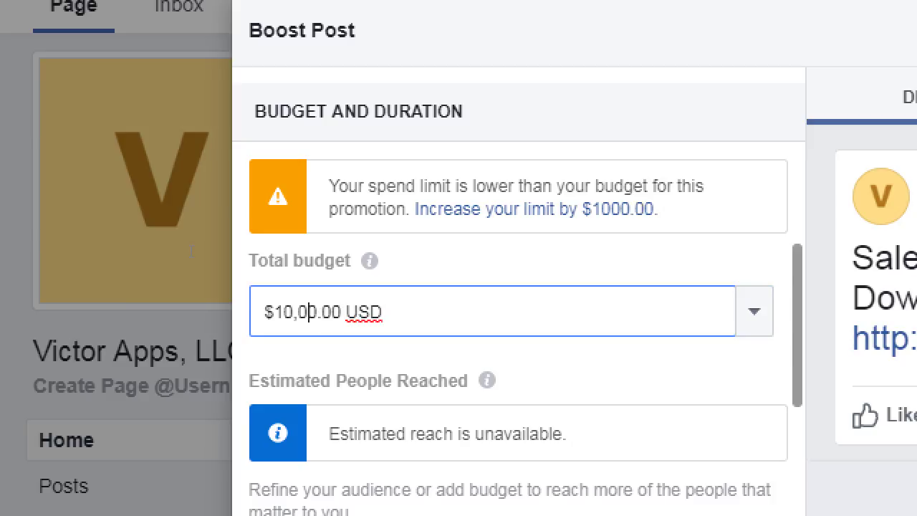
{"action": "key", "text": "Left"}
{"action": "key", "text": "Left"}
{"action": "key", "text": "Right"}
{"action": "key", "text": "Tab"}
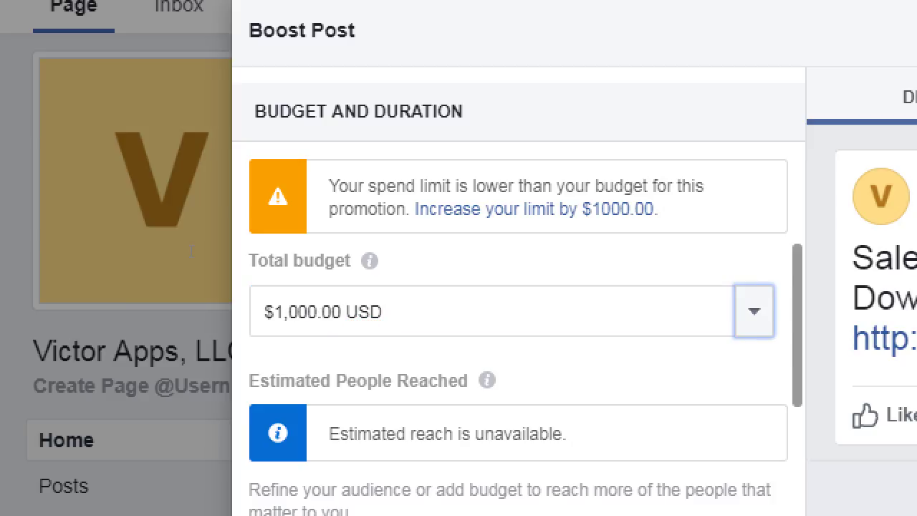
{"action": "scroll", "coordinate": [227, 280], "scroll_direction": "down", "scroll_amount": 4}
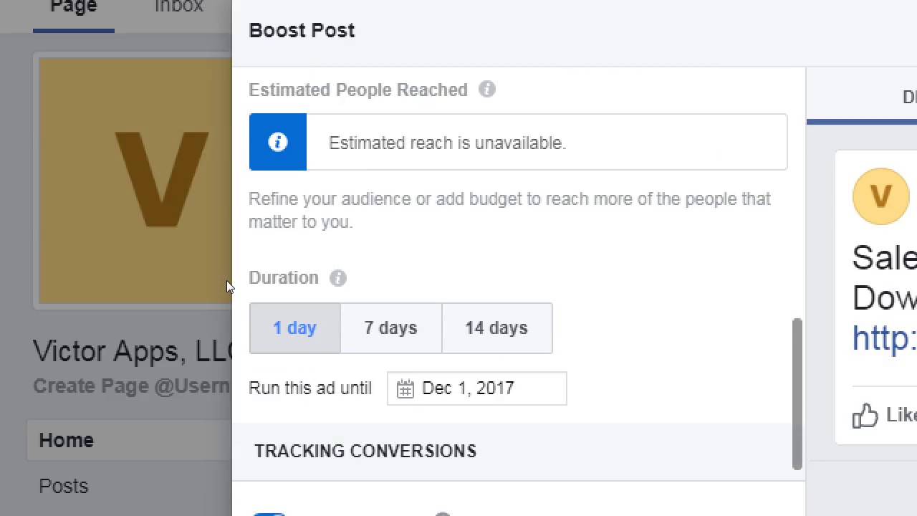
{"action": "scroll", "coordinate": [200, 303], "scroll_direction": "up", "scroll_amount": 5}
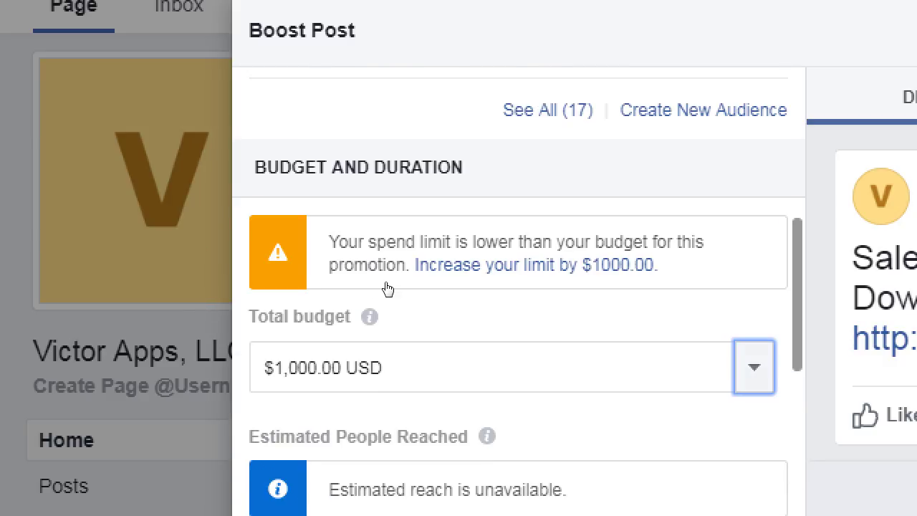
Step: Set the total budget back to $1.00 USD and review the estimated reach and duration options
{"action": "key", "text": "Down"}
{"action": "key", "text": "Down"}
{"action": "key", "text": "Return"}
{"action": "scroll", "coordinate": [198, 303], "scroll_direction": "down", "scroll_amount": 3}
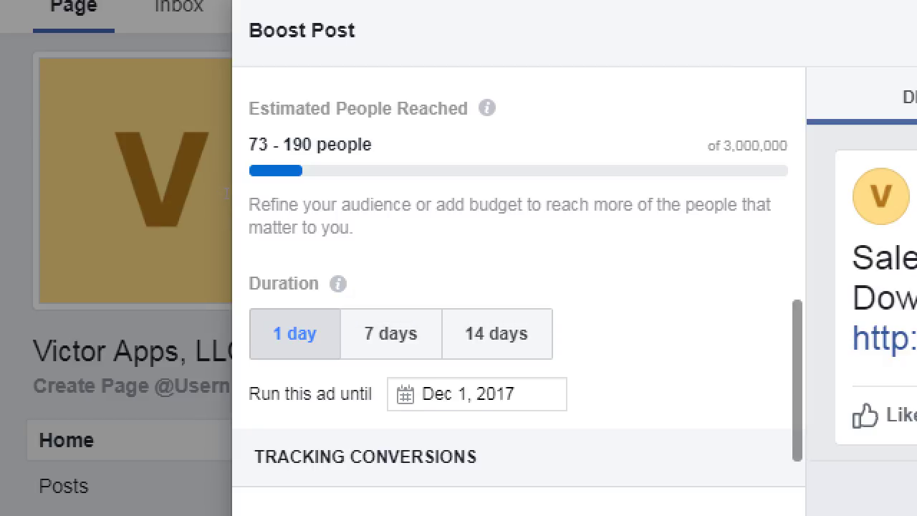
{"action": "scroll", "coordinate": [139, 203], "scroll_direction": "up", "scroll_amount": 1}
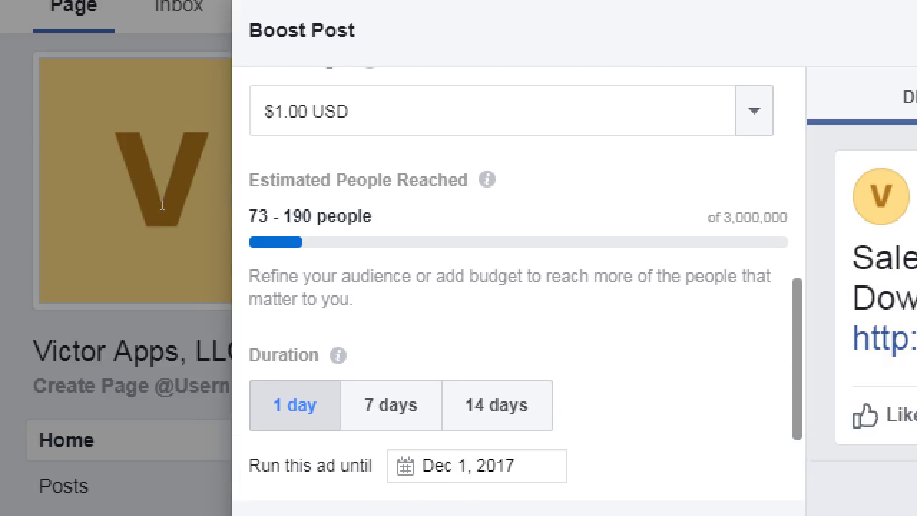
{"action": "scroll", "coordinate": [159, 236], "scroll_direction": "down", "scroll_amount": 2}
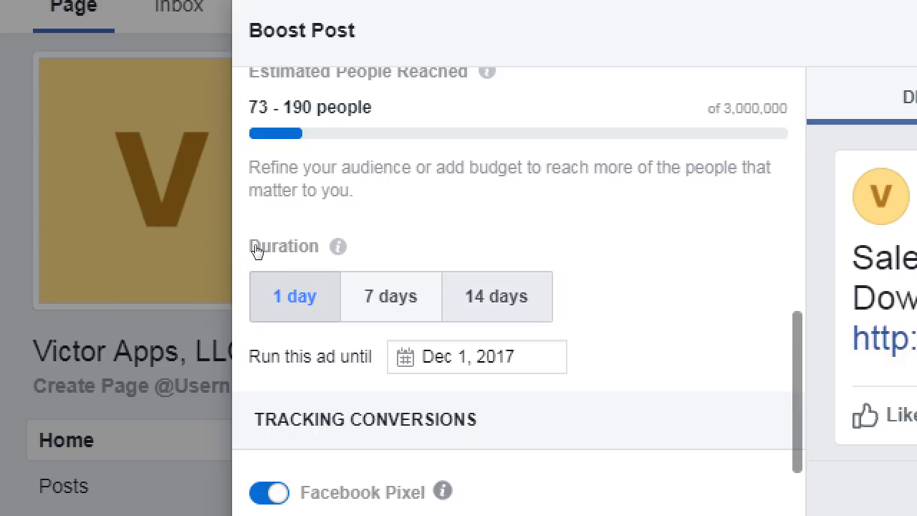
Step: Try a total budget of $14.00 USD for the 14-day boost and review the estimated reach and average daily spend
{"action": "scroll", "coordinate": [258, 251], "scroll_direction": "up", "scroll_amount": 5}
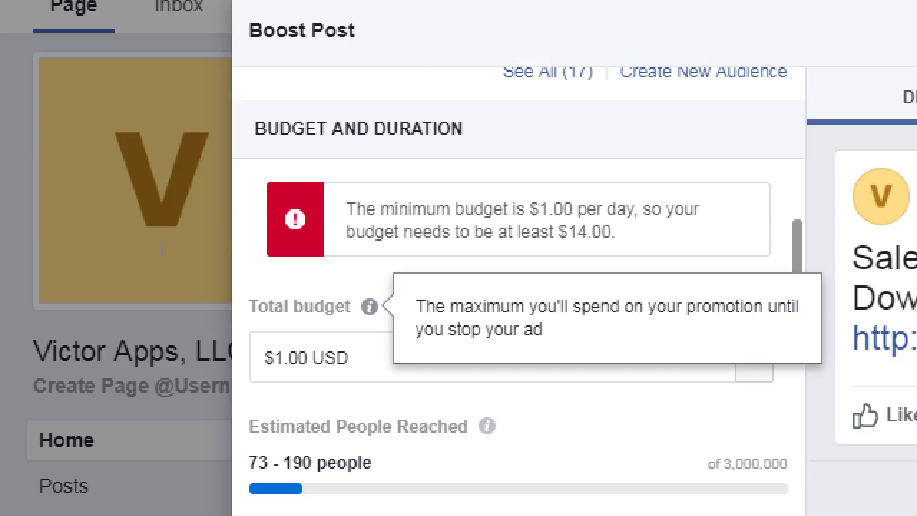
{"action": "left_click", "coordinate": [276, 357]}
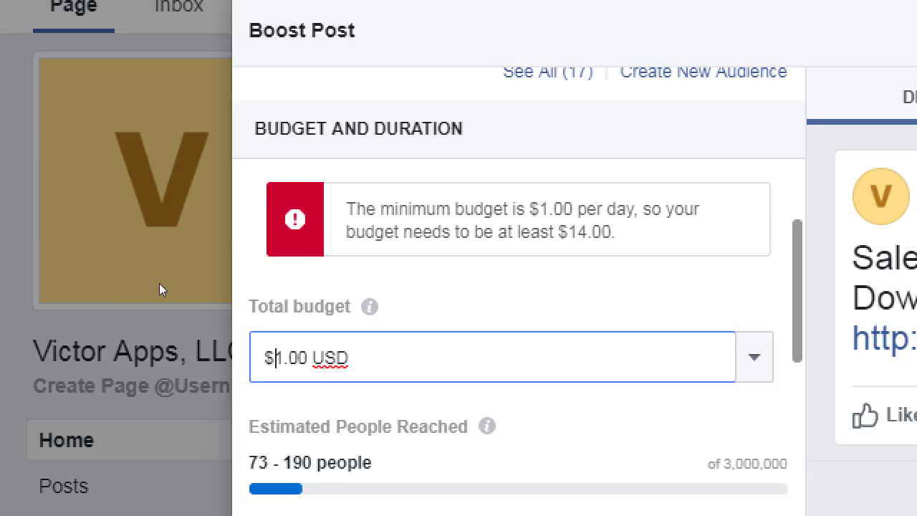
{"action": "key", "text": "Right"}
{"action": "type", "text": "4"}
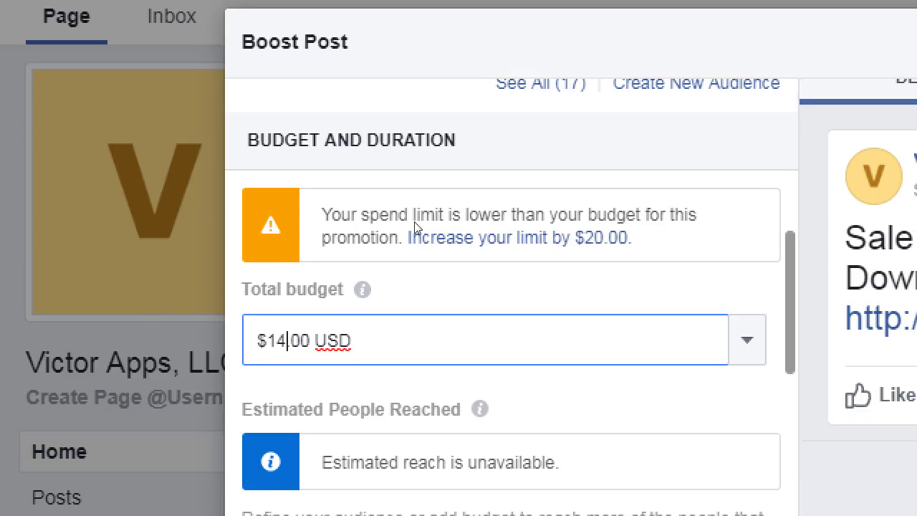
{"action": "scroll", "coordinate": [378, 222], "scroll_direction": "down", "scroll_amount": 2}
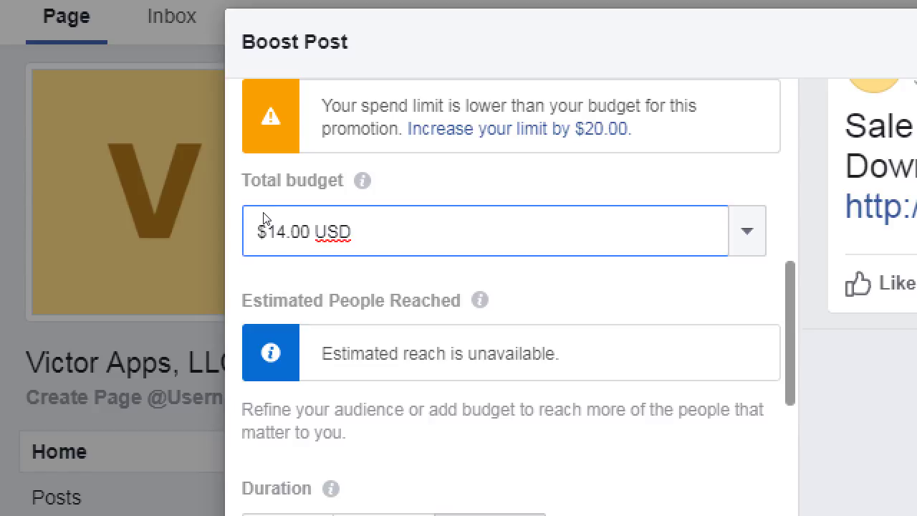
{"action": "scroll", "coordinate": [268, 207], "scroll_direction": "down", "scroll_amount": 3}
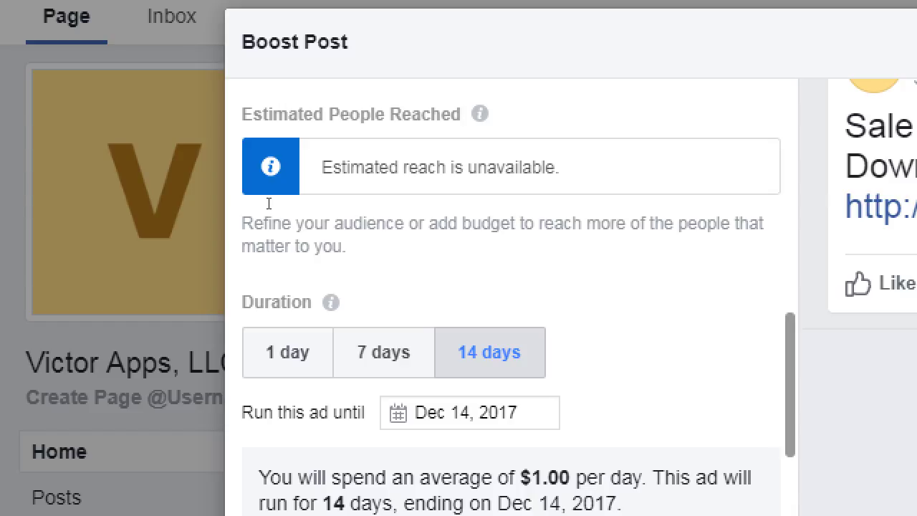
{"action": "scroll", "coordinate": [268, 203], "scroll_direction": "up", "scroll_amount": 3}
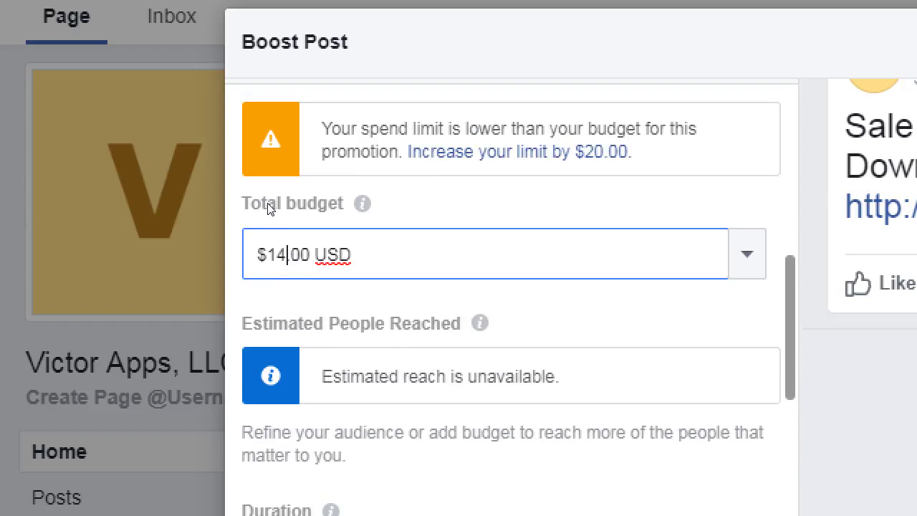
{"action": "scroll", "coordinate": [136, 216], "scroll_direction": "down", "scroll_amount": 4}
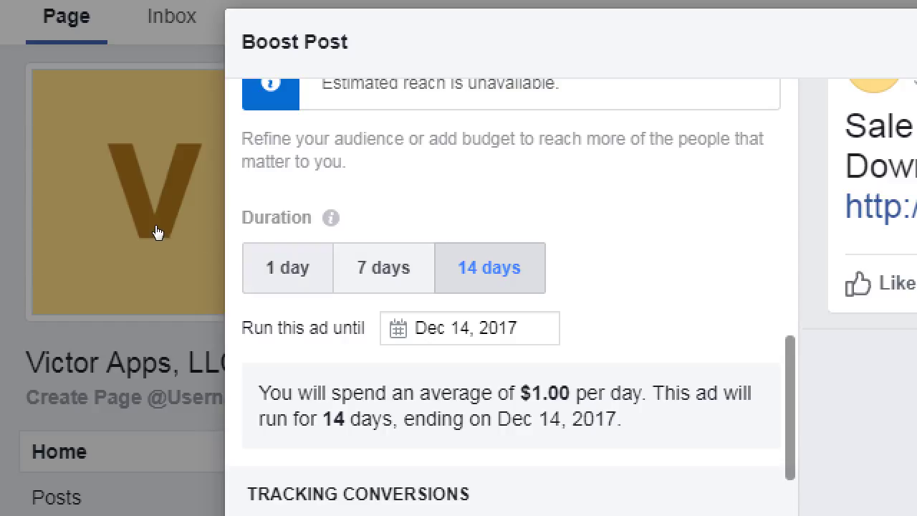
Step: Set the boost duration to 1 day and check the tracking conversions and payment method sections
{"action": "key", "text": "Right"}
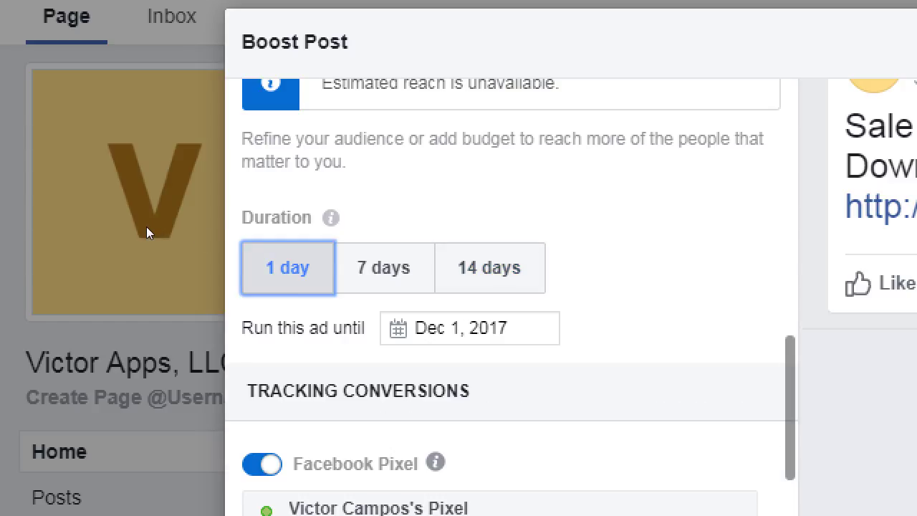
{"action": "scroll", "coordinate": [146, 226], "scroll_direction": "up", "scroll_amount": 4}
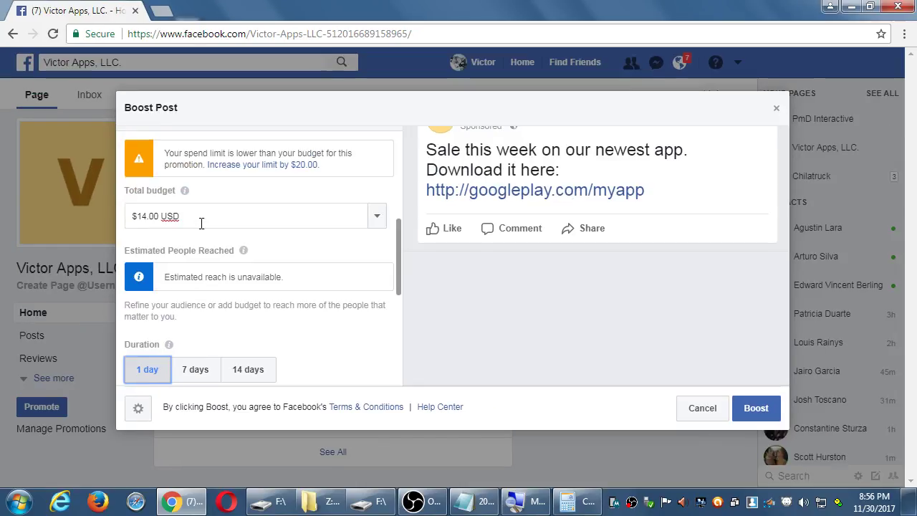
{"action": "scroll", "coordinate": [392, 282], "scroll_direction": "up", "scroll_amount": 3}
{"action": "scroll", "coordinate": [201, 227], "scroll_direction": "down", "scroll_amount": 5}
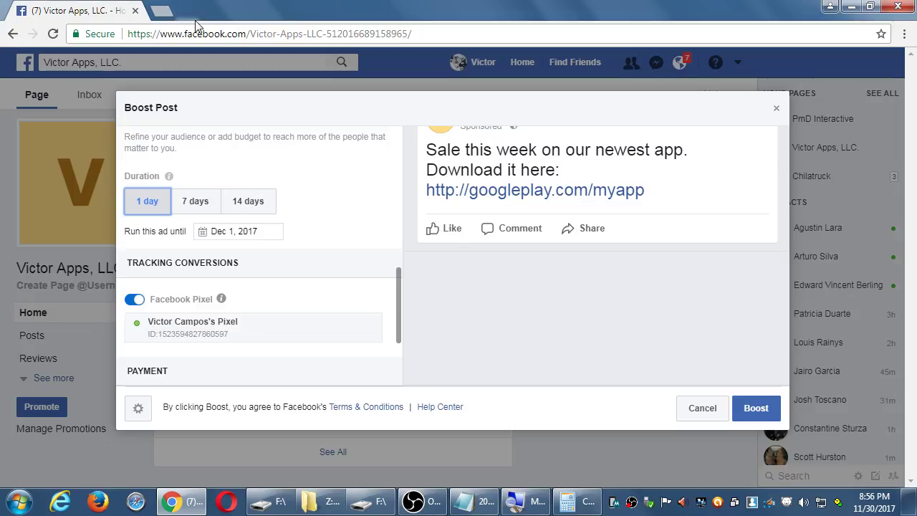
{"action": "scroll", "coordinate": [293, 249], "scroll_direction": "down", "scroll_amount": 2}
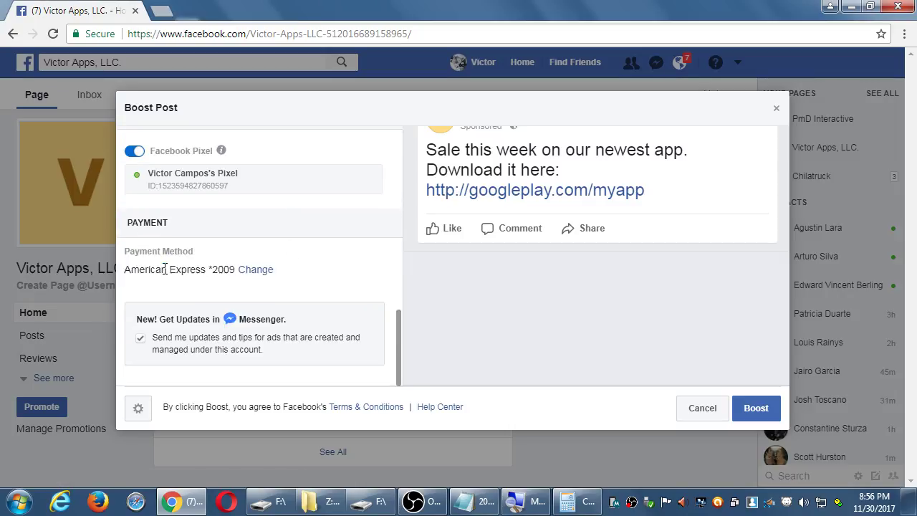
{"action": "left_click_drag", "start_coordinate": [162, 269], "coordinate": [222, 269]}
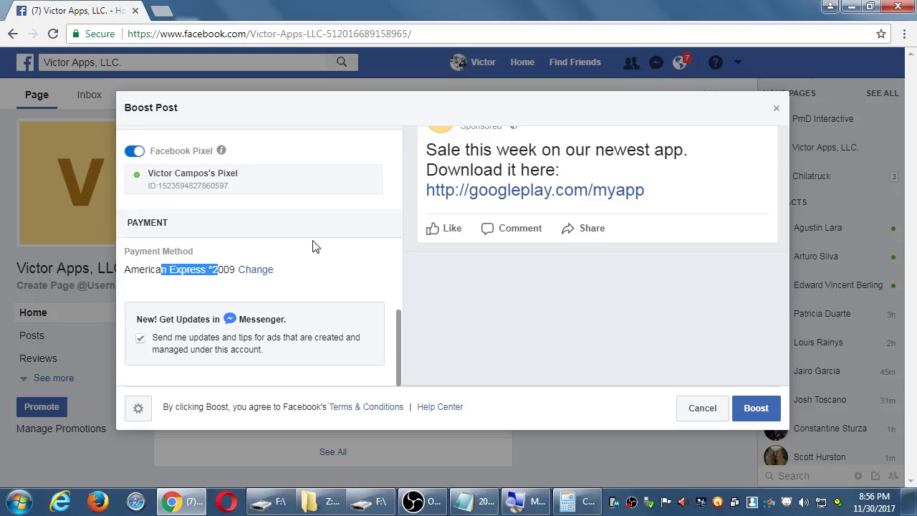
{"action": "scroll", "coordinate": [313, 246], "scroll_direction": "up", "scroll_amount": 1}
{"action": "left_click", "coordinate": [339, 177]}
{"action": "scroll", "coordinate": [342, 172], "scroll_direction": "up", "scroll_amount": 1}
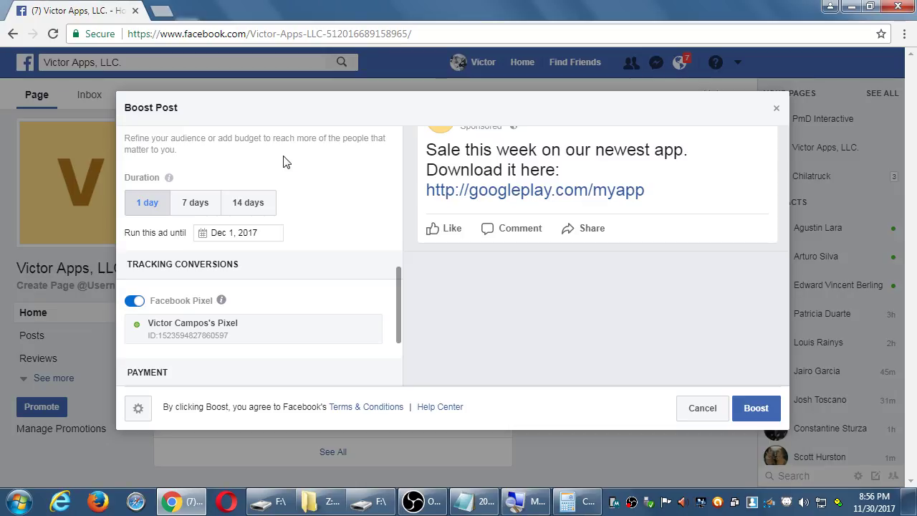
Step: Examine the spend limit notice together with the total budget, estimated reach and duration settings
{"action": "scroll", "coordinate": [283, 161], "scroll_direction": "up", "scroll_amount": 3}
{"action": "scroll", "coordinate": [283, 161], "scroll_direction": "up", "scroll_amount": 4}
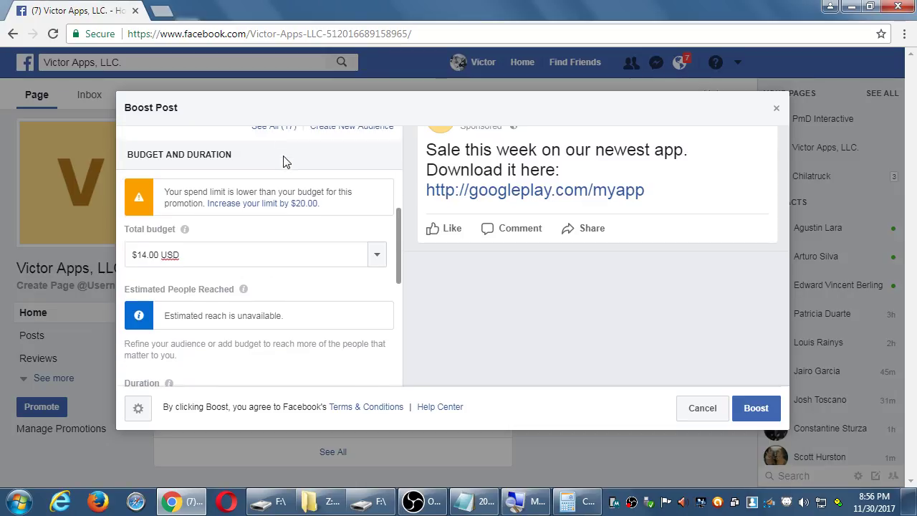
{"action": "scroll", "coordinate": [283, 161], "scroll_direction": "down", "scroll_amount": 5}
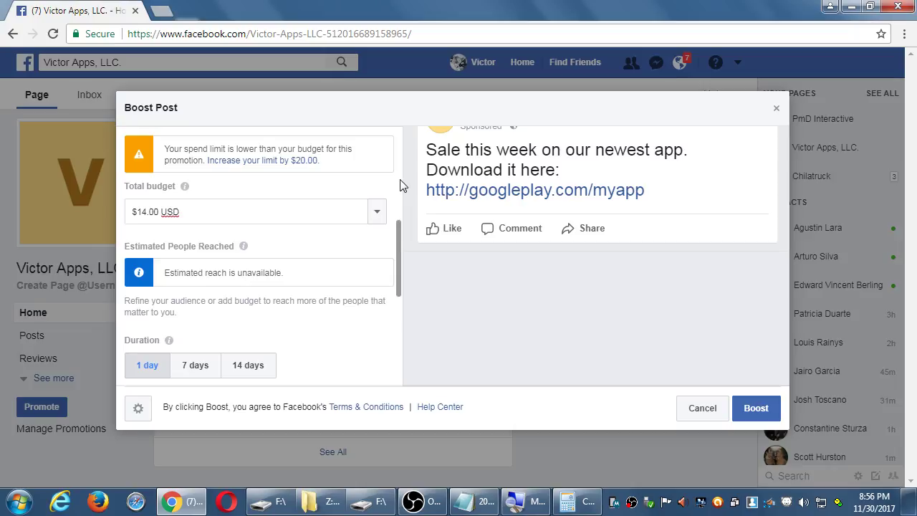
{"action": "left_click_drag", "start_coordinate": [340, 132], "coordinate": [344, 184]}
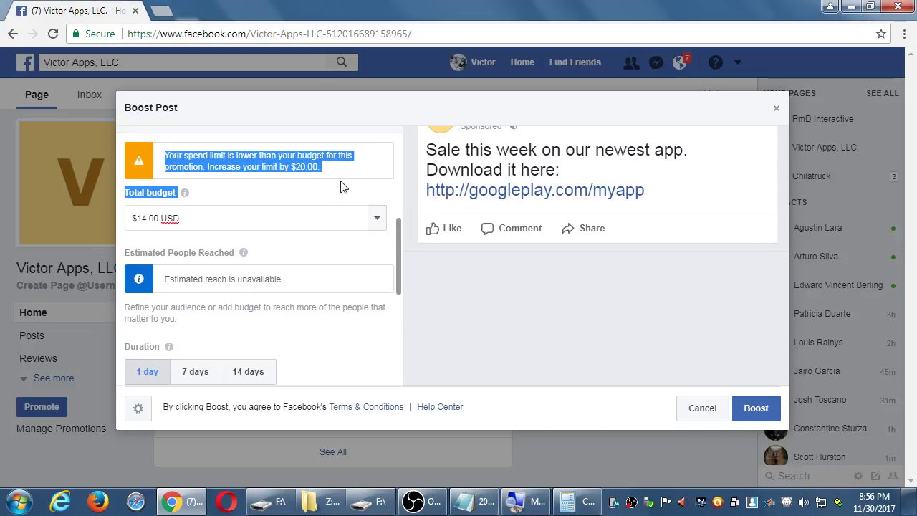
{"action": "left_click", "coordinate": [293, 122]}
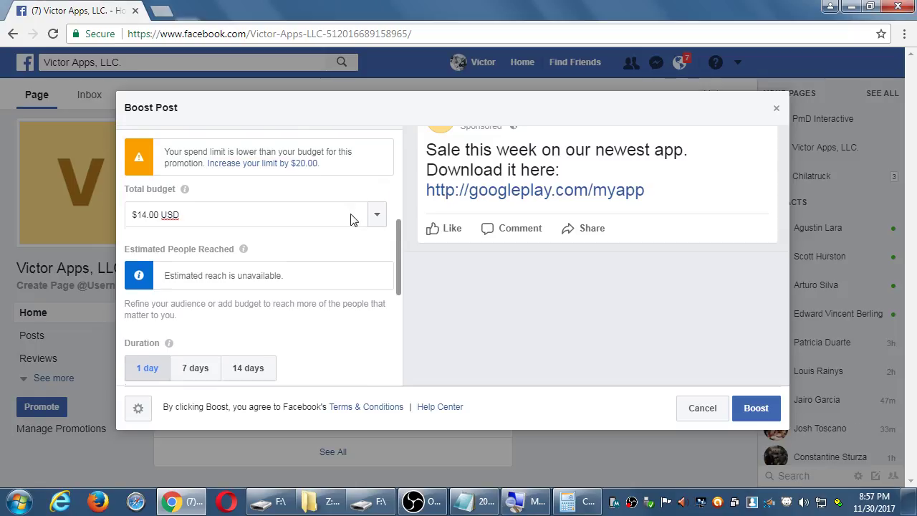
{"action": "scroll", "coordinate": [352, 219], "scroll_direction": "down", "scroll_amount": 3}
{"action": "scroll", "coordinate": [352, 219], "scroll_direction": "up", "scroll_amount": 4}
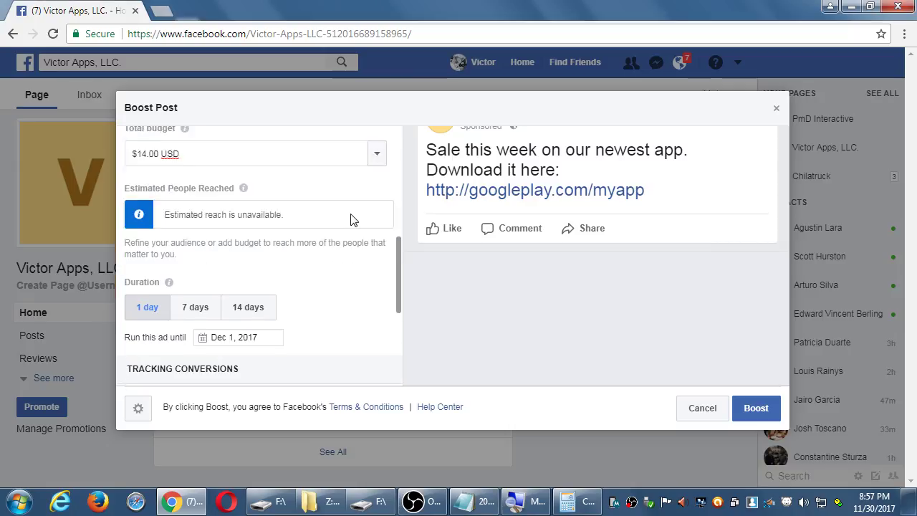
{"action": "scroll", "coordinate": [301, 308], "scroll_direction": "down", "scroll_amount": 4}
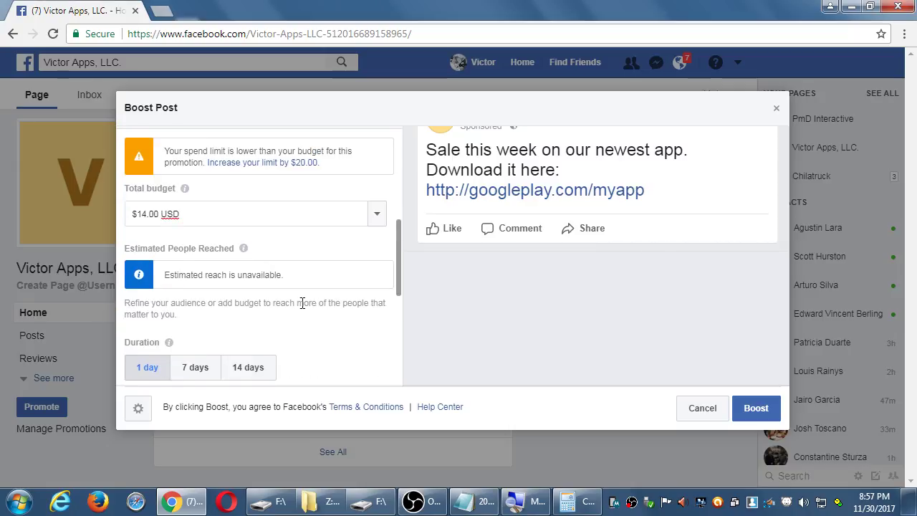
{"action": "scroll", "coordinate": [301, 308], "scroll_direction": "up", "scroll_amount": 1}
{"action": "scroll", "coordinate": [301, 308], "scroll_direction": "up", "scroll_amount": 1}
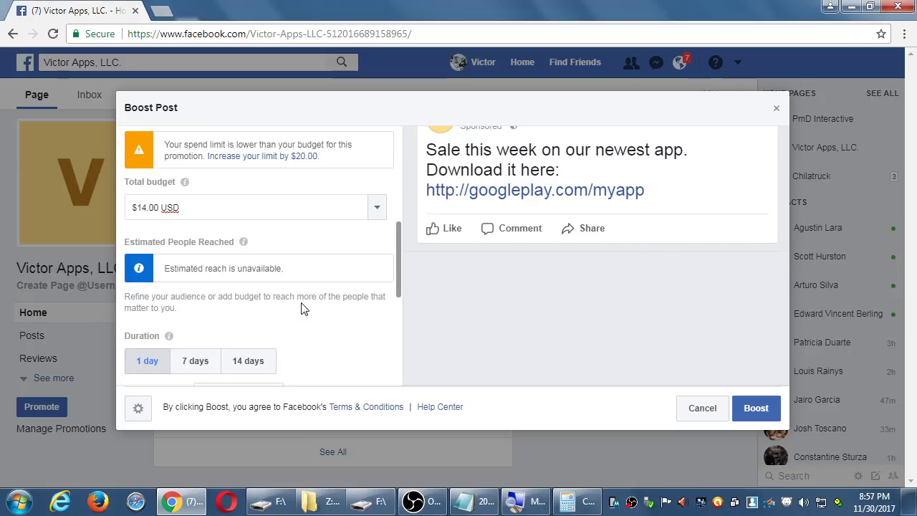
Step: Try a total budget of $5.00 USD and check the spend limit, estimated reach and duration settings
{"action": "left_click_drag", "start_coordinate": [201, 211], "coordinate": [122, 221]}
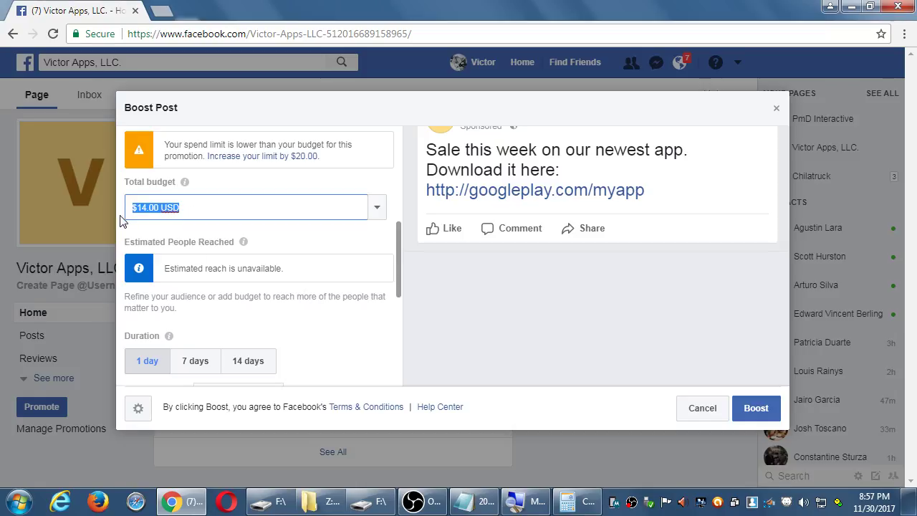
{"action": "type", "text": "5"}
{"action": "key", "text": "Tab"}
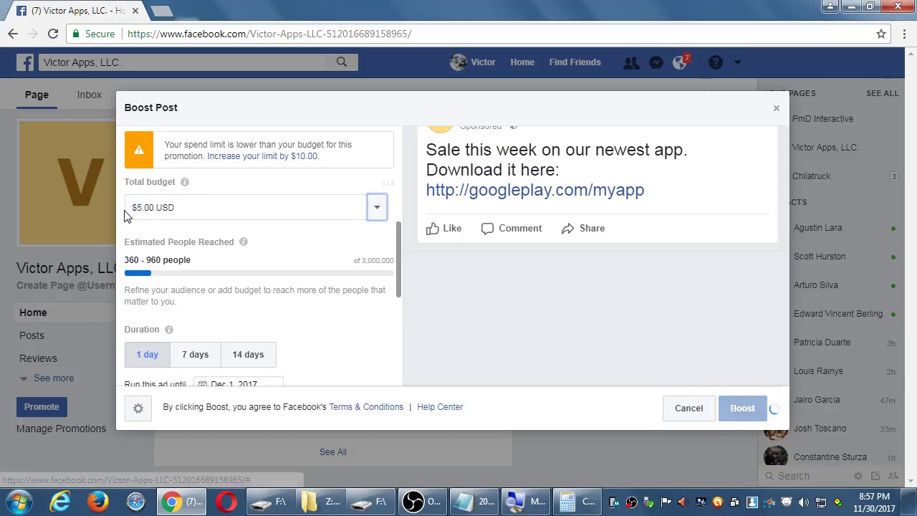
{"action": "scroll", "coordinate": [242, 284], "scroll_direction": "down", "scroll_amount": 3}
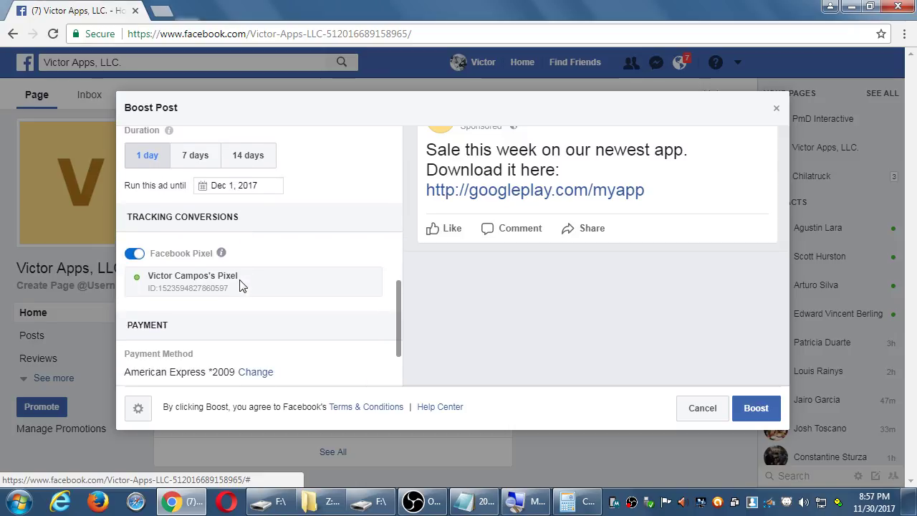
{"action": "scroll", "coordinate": [241, 284], "scroll_direction": "up", "scroll_amount": 3}
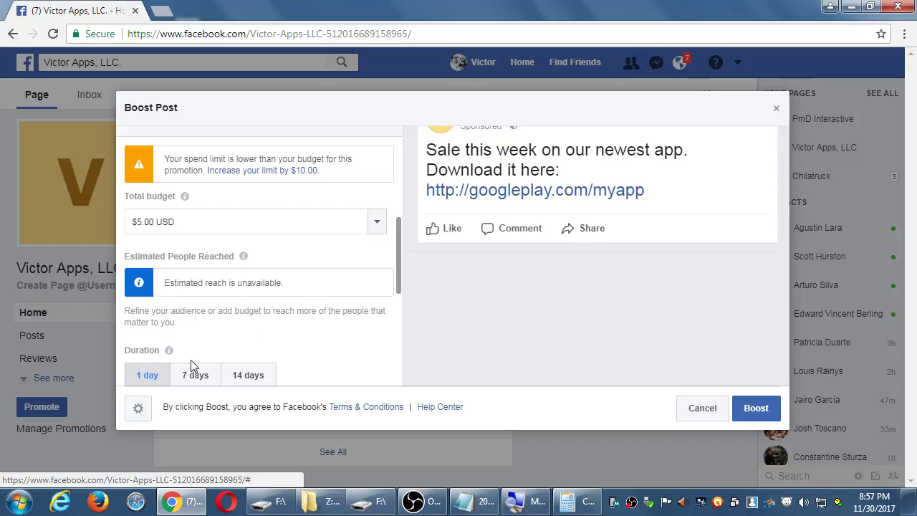
{"action": "scroll", "coordinate": [299, 311], "scroll_direction": "down", "scroll_amount": 2}
{"action": "scroll", "coordinate": [298, 311], "scroll_direction": "up", "scroll_amount": 3}
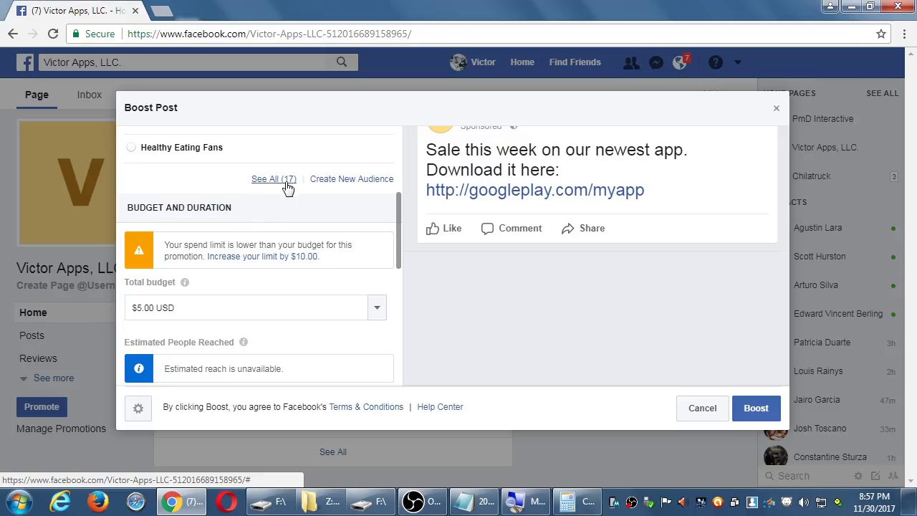
{"action": "scroll", "coordinate": [290, 182], "scroll_direction": "down", "scroll_amount": 1}
{"action": "scroll", "coordinate": [290, 182], "scroll_direction": "down", "scroll_amount": 1}
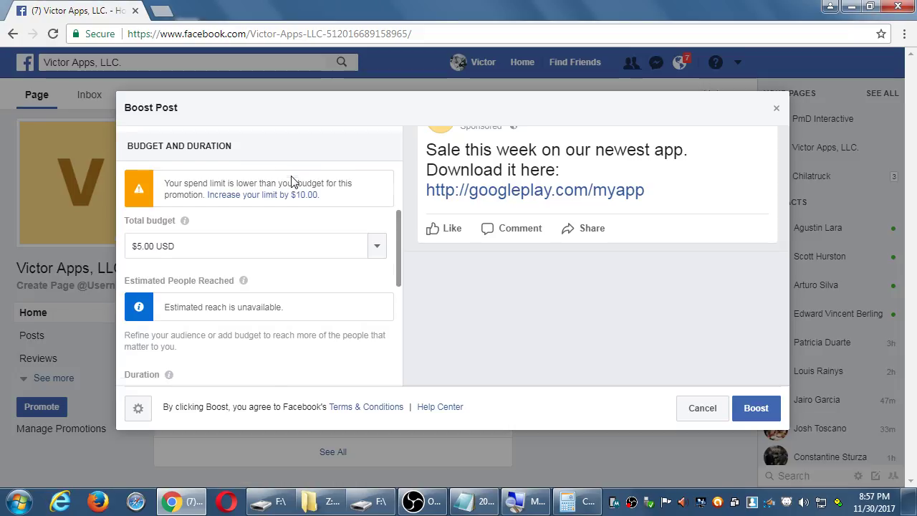
Step: Choose the preset $1.00 USD total budget and review the selected audience, duration and Facebook Pixel settings
{"action": "left_click", "coordinate": [376, 215]}
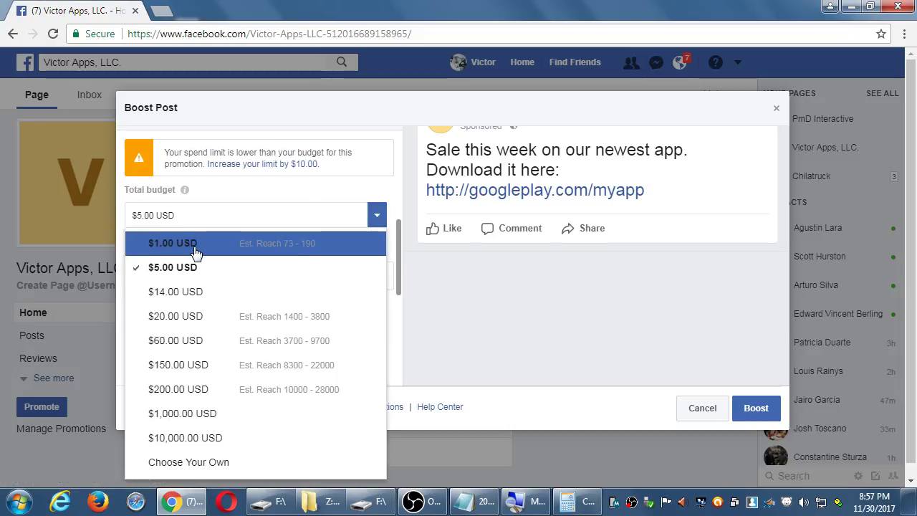
{"action": "left_click", "coordinate": [195, 248]}
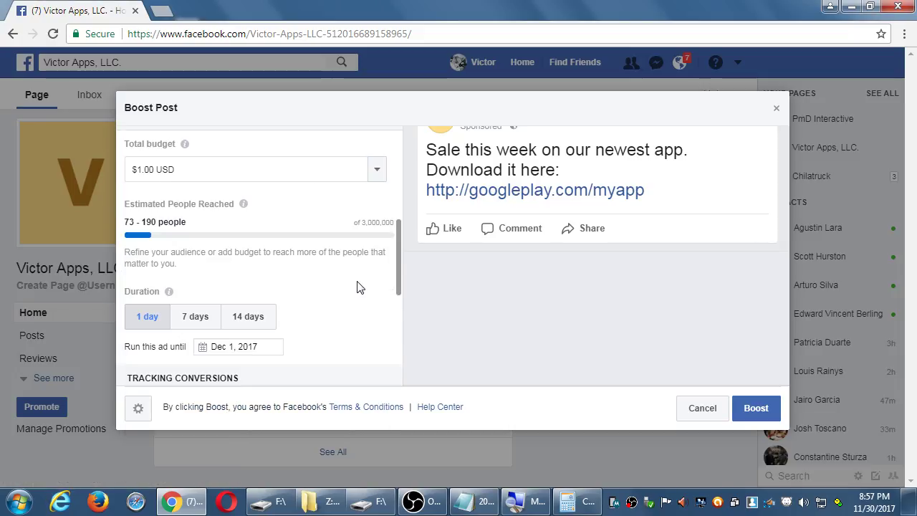
{"action": "scroll", "coordinate": [371, 302], "scroll_direction": "down", "scroll_amount": 1}
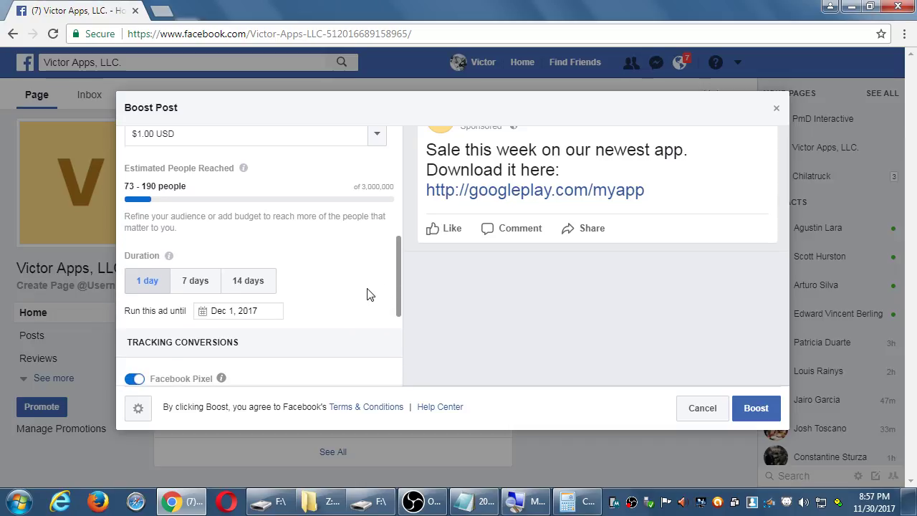
{"action": "scroll", "coordinate": [369, 293], "scroll_direction": "down", "scroll_amount": 2}
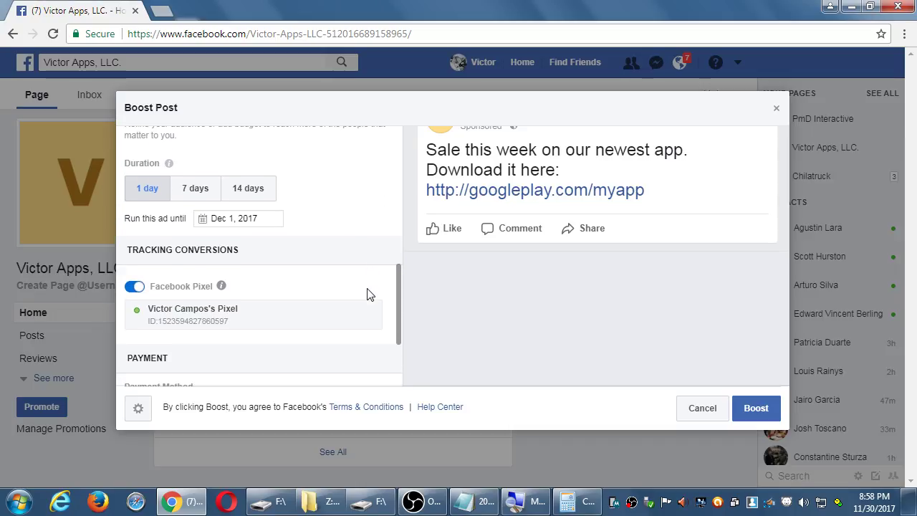
{"action": "scroll", "coordinate": [369, 293], "scroll_direction": "up", "scroll_amount": 2}
{"action": "scroll", "coordinate": [362, 296], "scroll_direction": "down", "scroll_amount": 2}
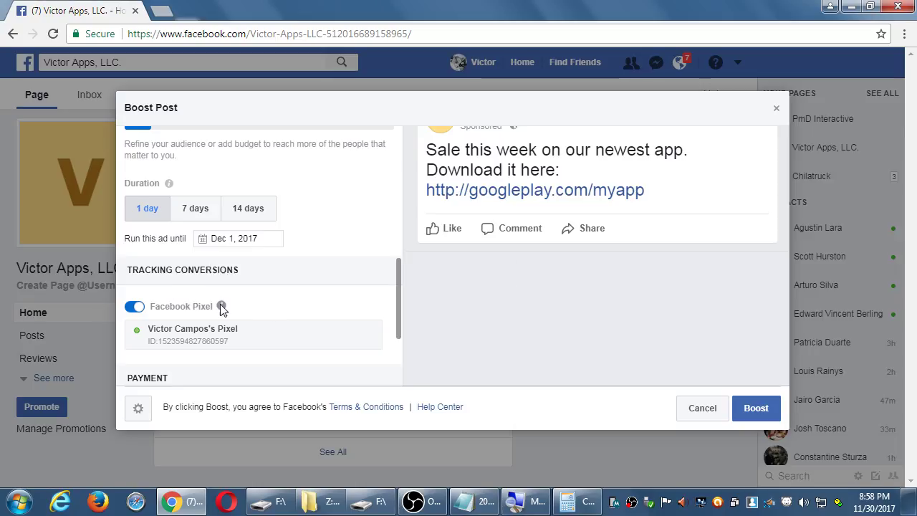
{"action": "scroll", "coordinate": [318, 279], "scroll_direction": "up", "scroll_amount": 5}
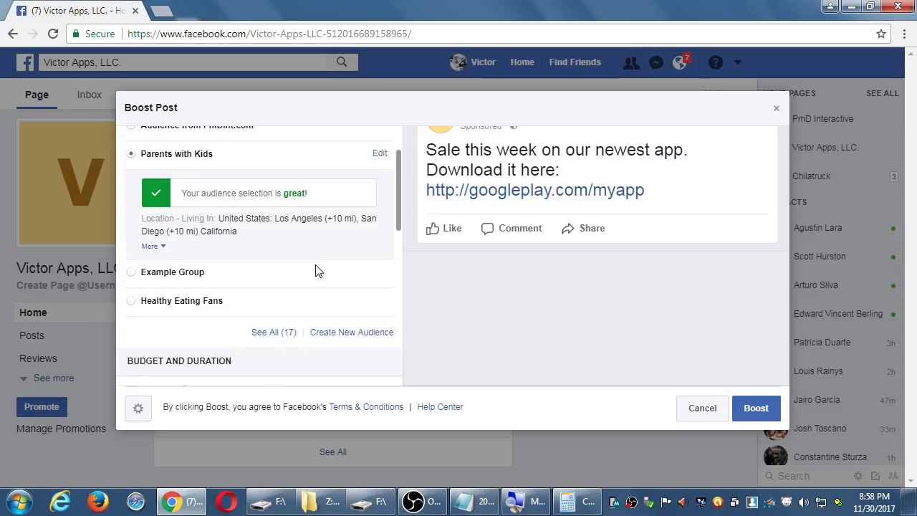
{"action": "scroll", "coordinate": [319, 270], "scroll_direction": "down", "scroll_amount": 5}
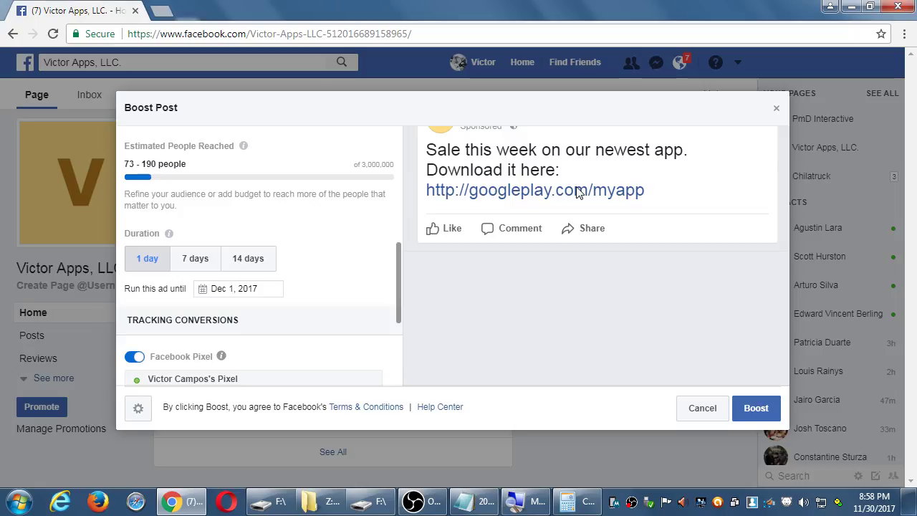
{"action": "scroll", "coordinate": [423, 276], "scroll_direction": "down", "scroll_amount": 1}
{"action": "scroll", "coordinate": [252, 322], "scroll_direction": "down", "scroll_amount": 1}
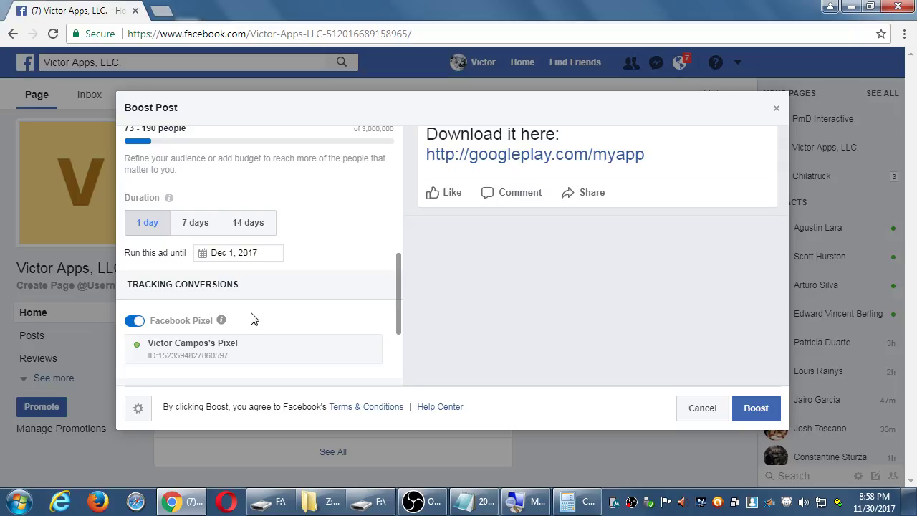
{"action": "scroll", "coordinate": [308, 341], "scroll_direction": "up", "scroll_amount": 5}
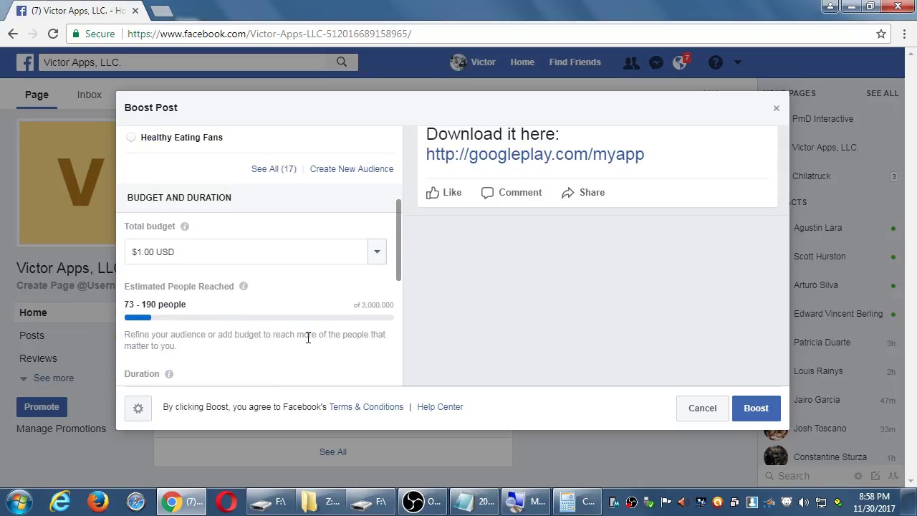
Step: Review the boost's selected audience, total budget, duration and Facebook Pixel tracking settings
{"action": "scroll", "coordinate": [308, 340], "scroll_direction": "up", "scroll_amount": 2}
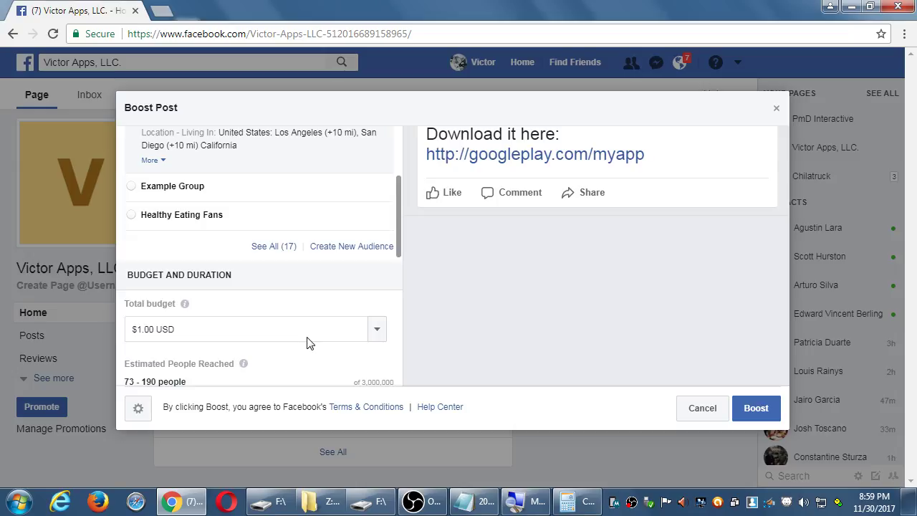
{"action": "scroll", "coordinate": [308, 342], "scroll_direction": "up", "scroll_amount": 2}
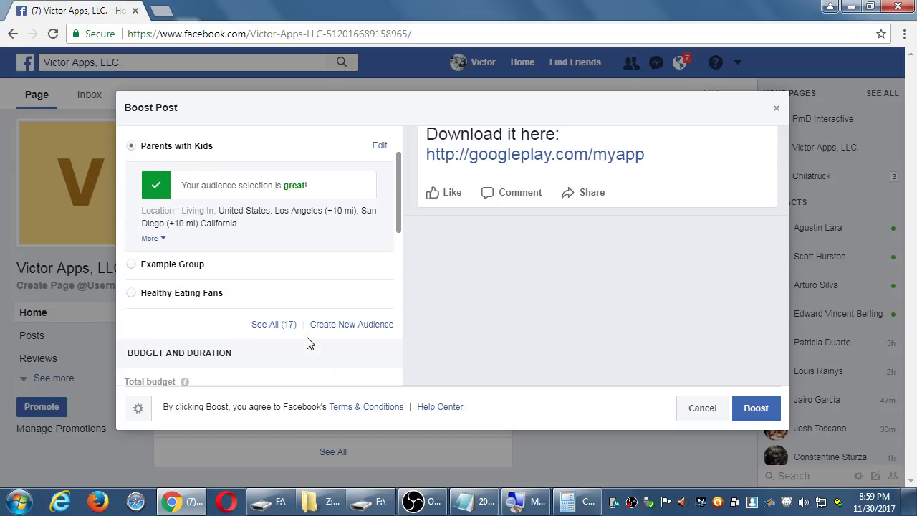
{"action": "scroll", "coordinate": [308, 342], "scroll_direction": "down", "scroll_amount": 10}
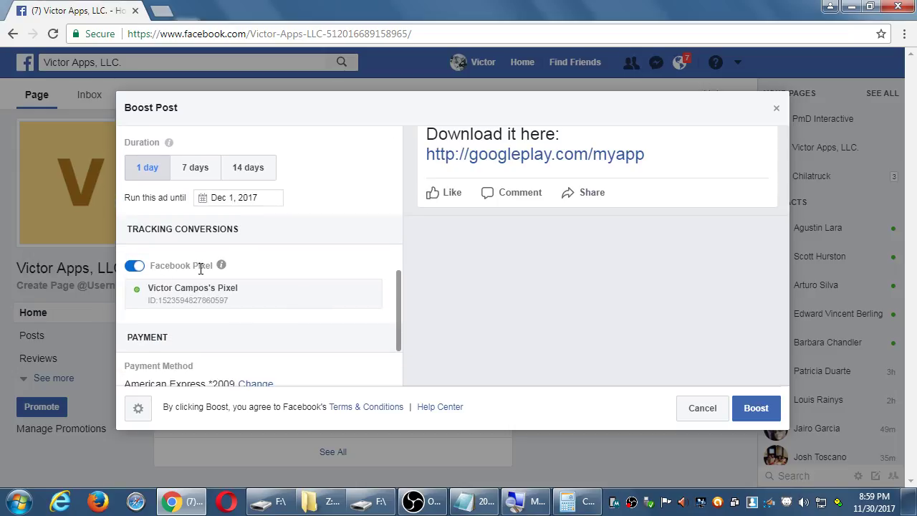
{"action": "scroll", "coordinate": [203, 275], "scroll_direction": "up", "scroll_amount": 1}
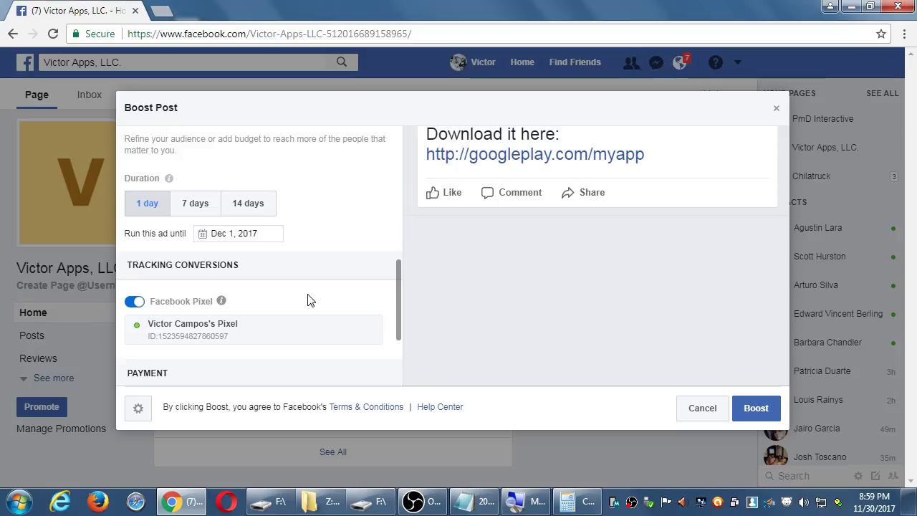
{"action": "mouse_move", "coordinate": [223, 303]}
Step: Switch to the Notepad lecture notes and add the indented lines "Set a budget" and "Set a time table" under the demographic line
{"action": "left_click", "coordinate": [481, 503]}
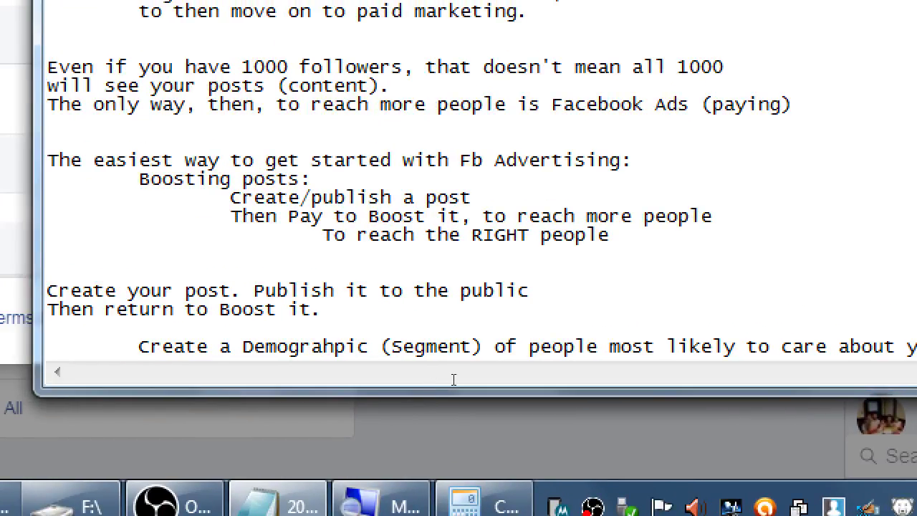
{"action": "key", "text": "Return"}
{"action": "key", "text": "Tab"}
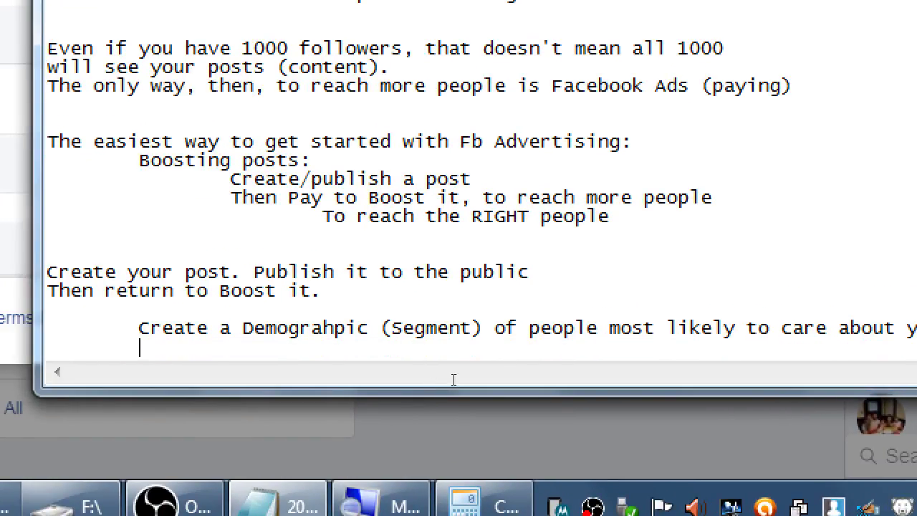
{"action": "type", "text": "Set a budget"}
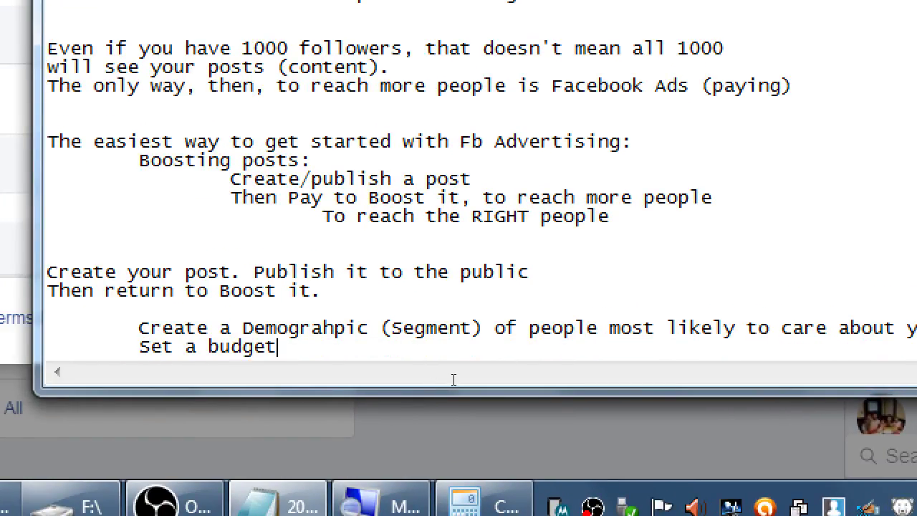
{"action": "key", "text": "Return"}
{"action": "key", "text": "Tab"}
{"action": "type", "text": "Set a time table"}
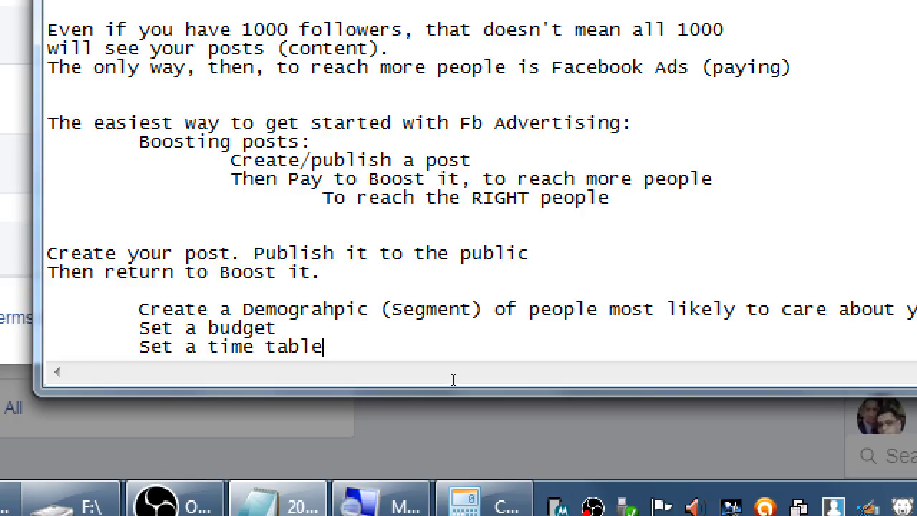
Step: Add the indented line "Optional: Add a Fb Pixel (to track users outside of Fb)" to the boosting notes
{"action": "key", "text": "Return"}
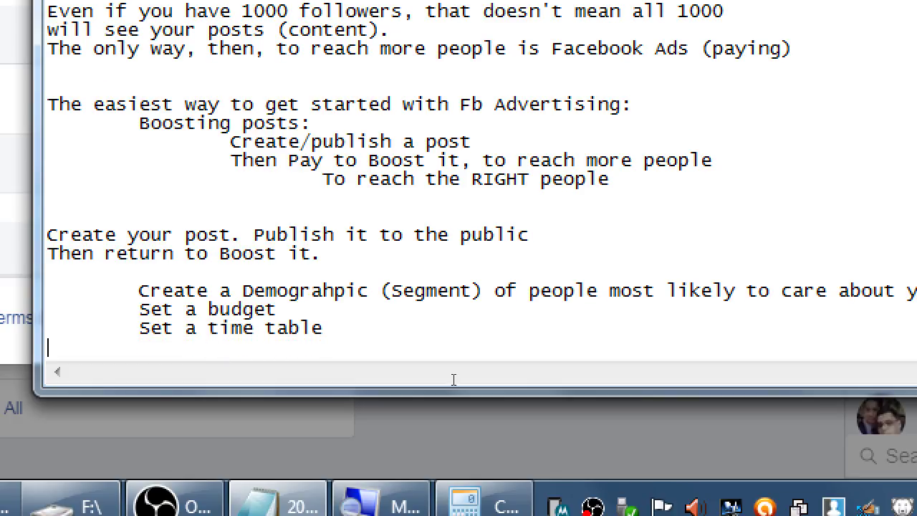
{"action": "key", "text": "Tab"}
{"action": "type", "text": "Optional"}
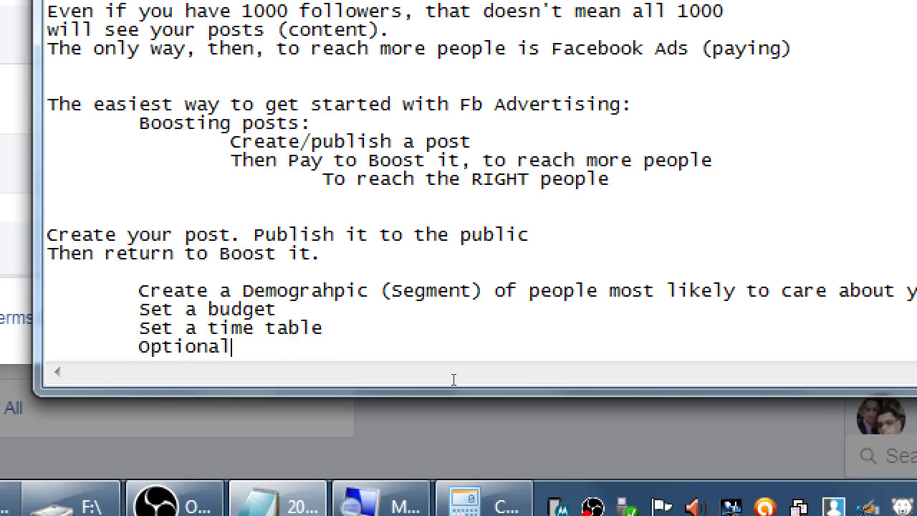
{"action": "type", "text": ": Add a Fb "}
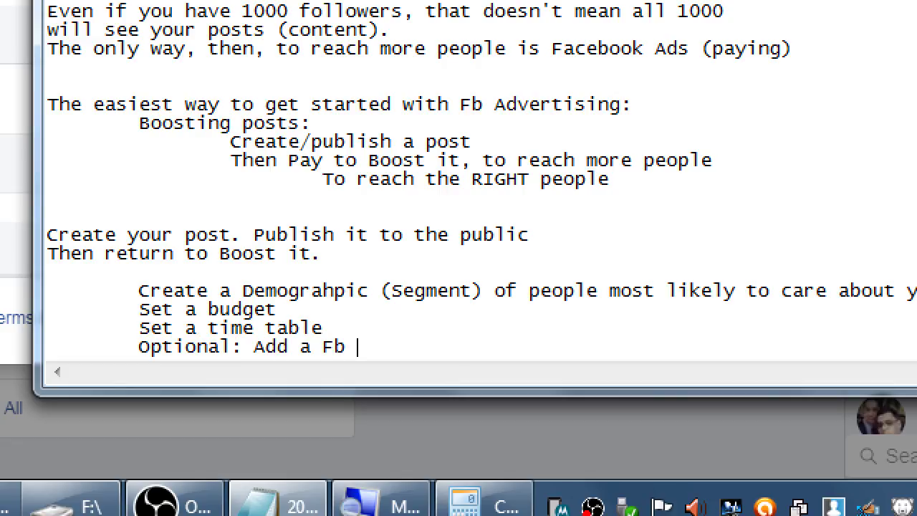
{"action": "type", "text": "Pixel (tro"}
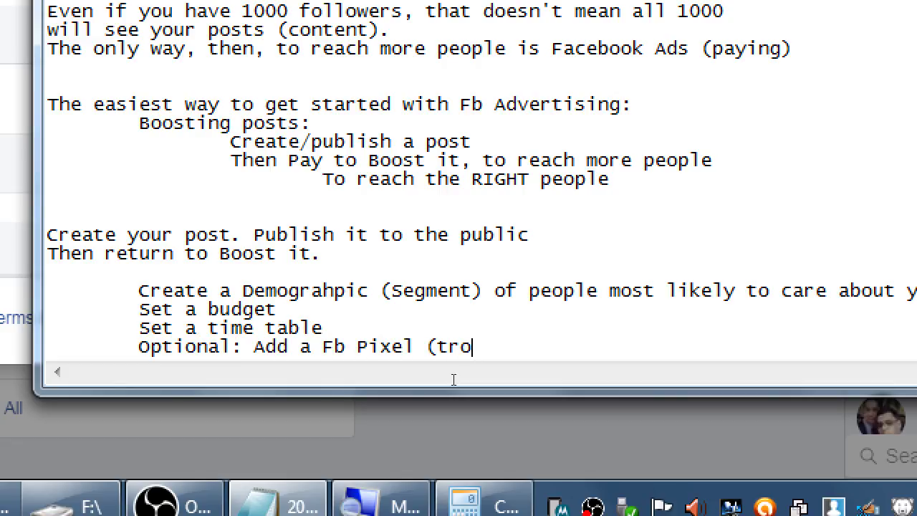
{"action": "key", "text": "BackSpace"}
{"action": "key", "text": "BackSpace"}
{"action": "type", "text": "o track "}
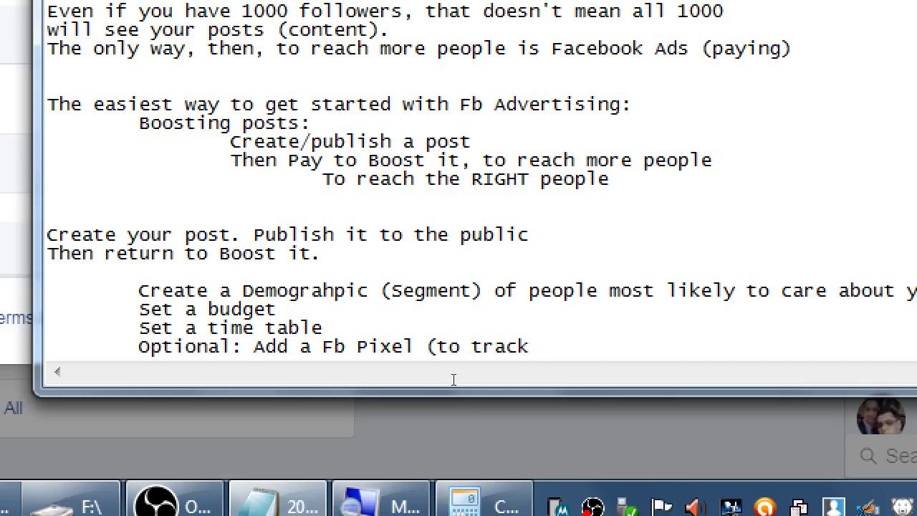
{"action": "type", "text": "users ou"}
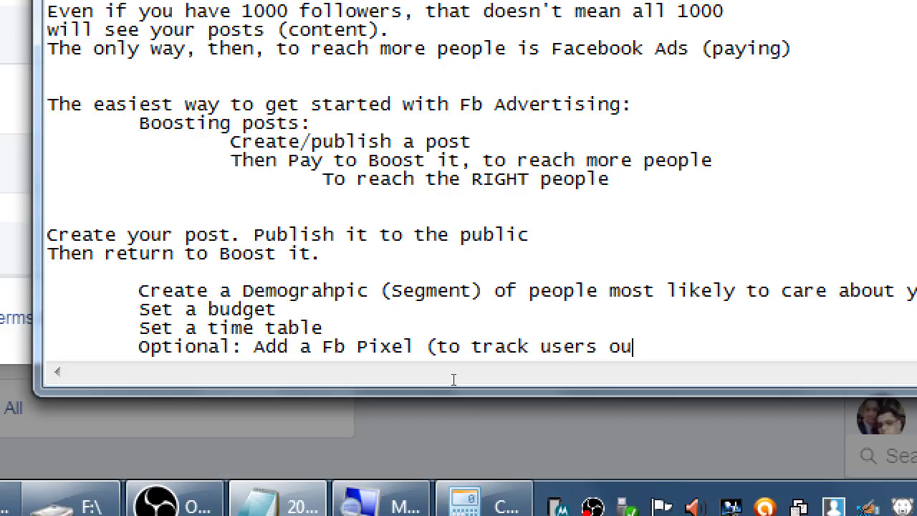
{"action": "type", "text": "tside of Fb)"}
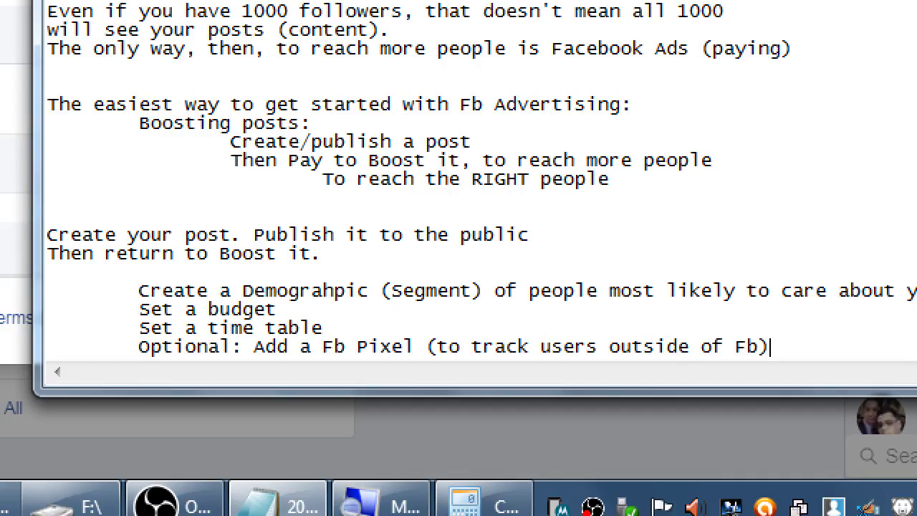
Step: Add the indented lines "Add Credit card" and "Run the Ad" to the boosting notes
{"action": "key", "text": "Return"}
{"action": "key", "text": "Tab"}
{"action": "type", "text": "Add Credit "}
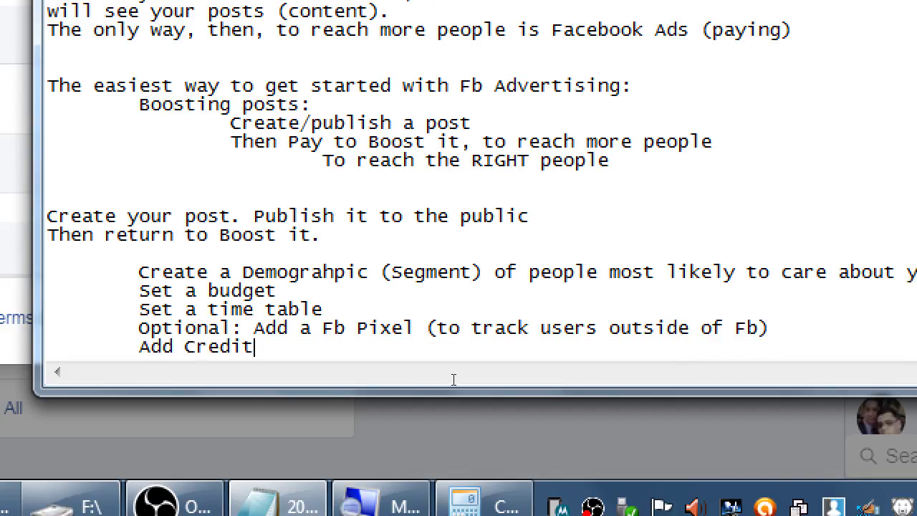
{"action": "type", "text": "card:"}
{"action": "key", "text": "BackSpace"}
{"action": "key", "text": "Return"}
{"action": "key", "text": "Tab"}
{"action": "type", "text": "Run the add"}
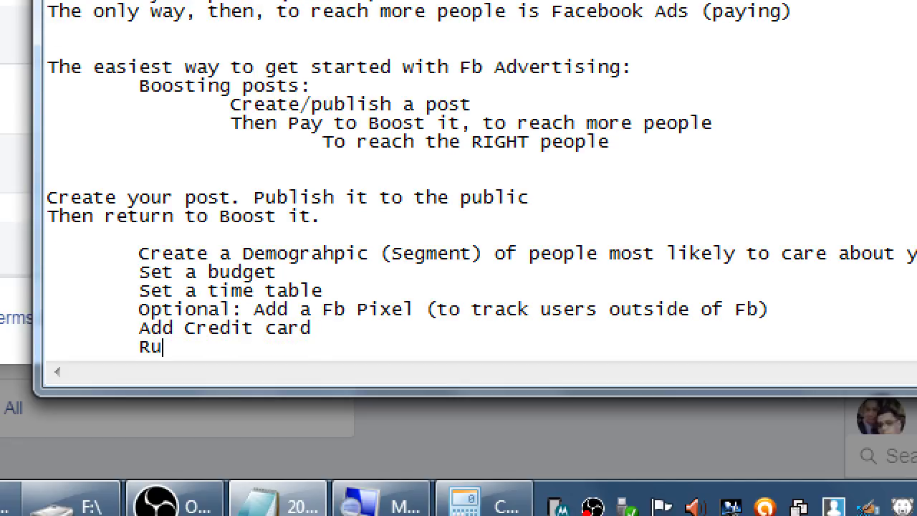
{"action": "key", "text": "BackSpace"}
{"action": "key", "text": "BackSpace"}
{"action": "key", "text": "BackSpace"}
{"action": "type", "text": "ad"}
{"action": "key", "text": "BackSpace"}
{"action": "key", "text": "BackSpace"}
{"action": "type", "text": "Ad"}
Step: Finish the list of boosting steps with the indented line "Sit back, get rich."
{"action": "key", "text": "Return"}
{"action": "key", "text": "Tab"}
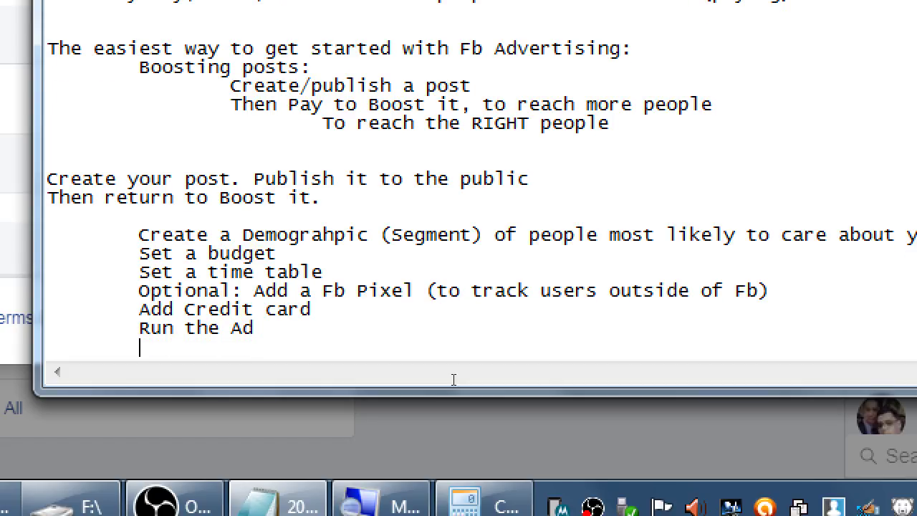
{"action": "type", "text": "Sit bac, ge"}
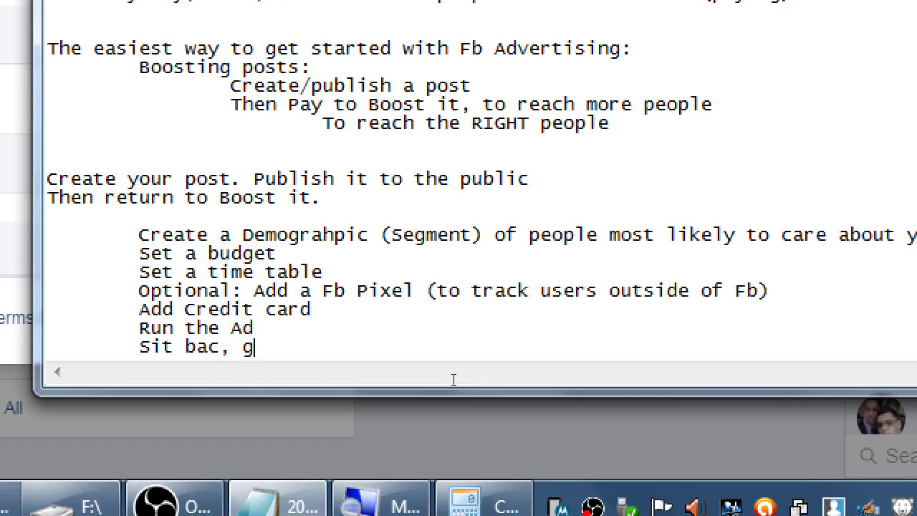
{"action": "key", "text": "BackSpace"}
{"action": "key", "text": "BackSpace"}
{"action": "key", "text": "BackSpace"}
{"action": "key", "text": "BackSpace"}
{"action": "type", "text": "k, get rich"}
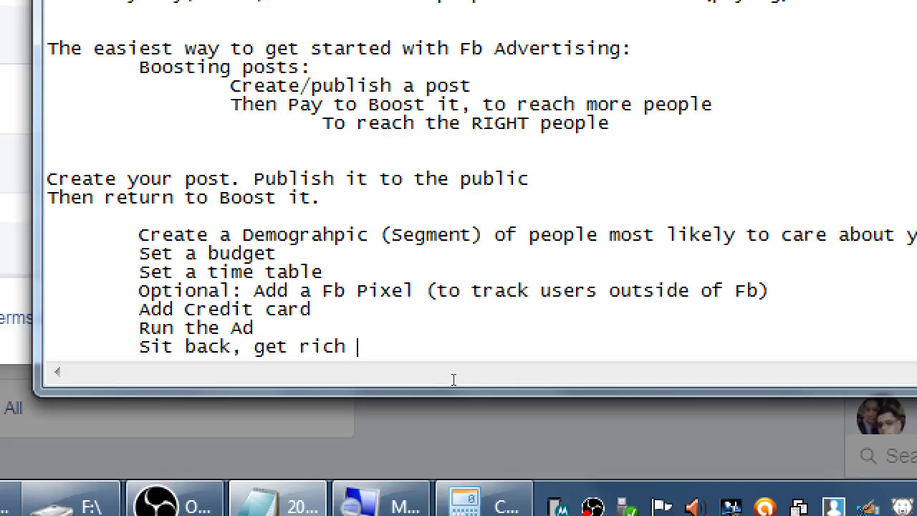
{"action": "key", "text": "BackSpace"}
Step: Start a new unindented section headed "After running your first campaigns", separated by a blank line from the boosting steps
{"action": "key", "text": "Return"}
{"action": "key", "text": "Tab"}
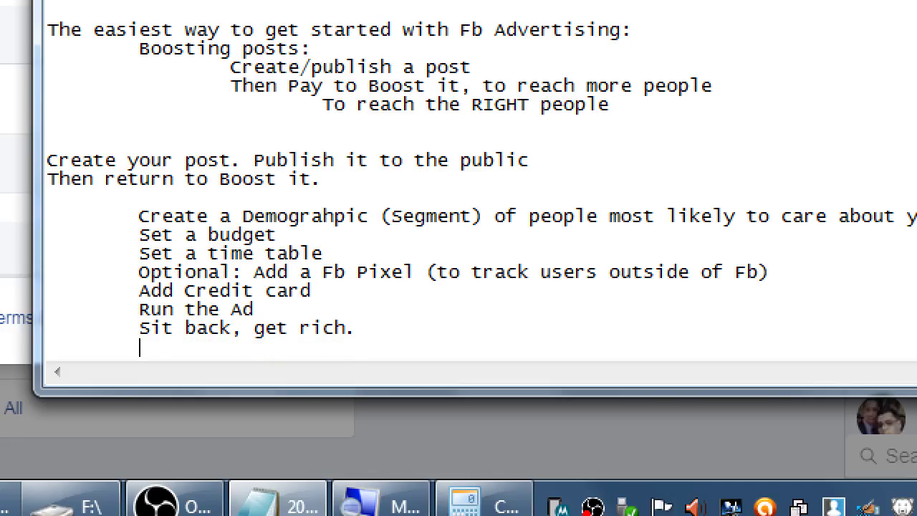
{"action": "type", "text": "After run"}
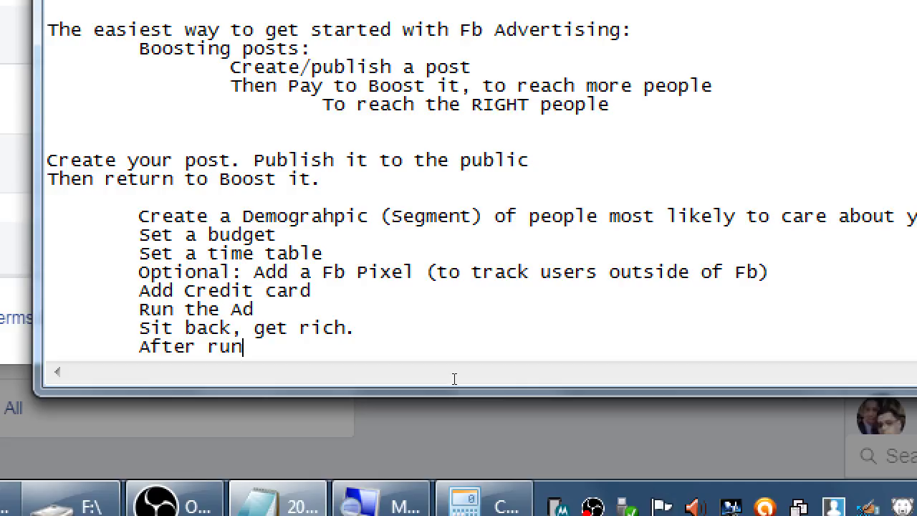
{"action": "key", "text": "Delete"}
{"action": "key", "text": "Return"}
{"action": "key", "text": "End"}
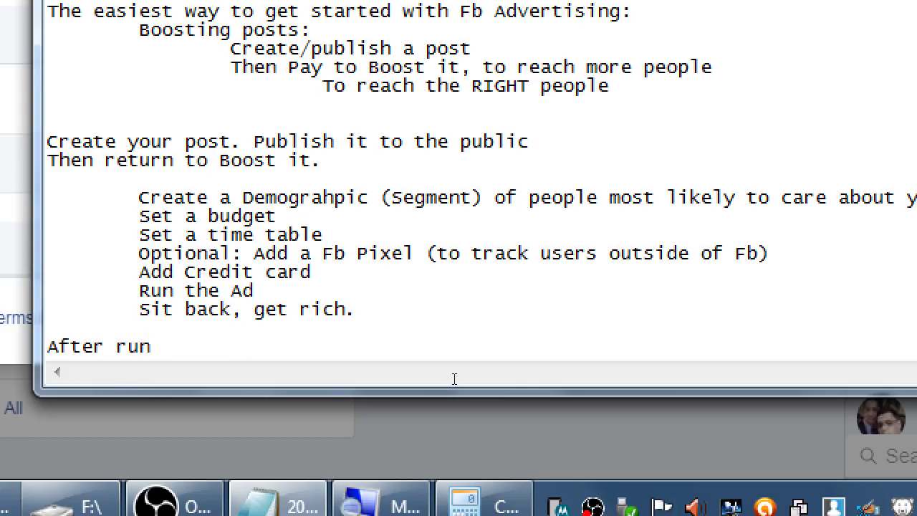
{"action": "type", "text": "ning your"}
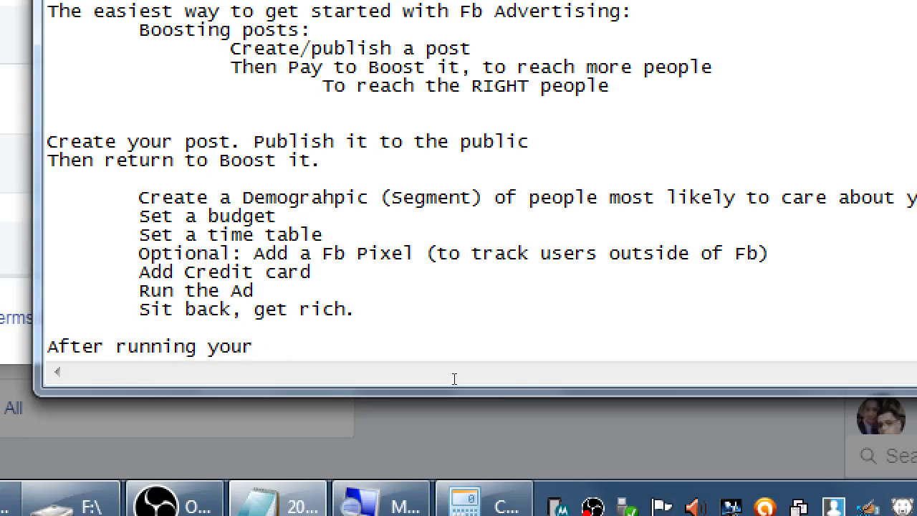
{"action": "type", "text": " first camp"}
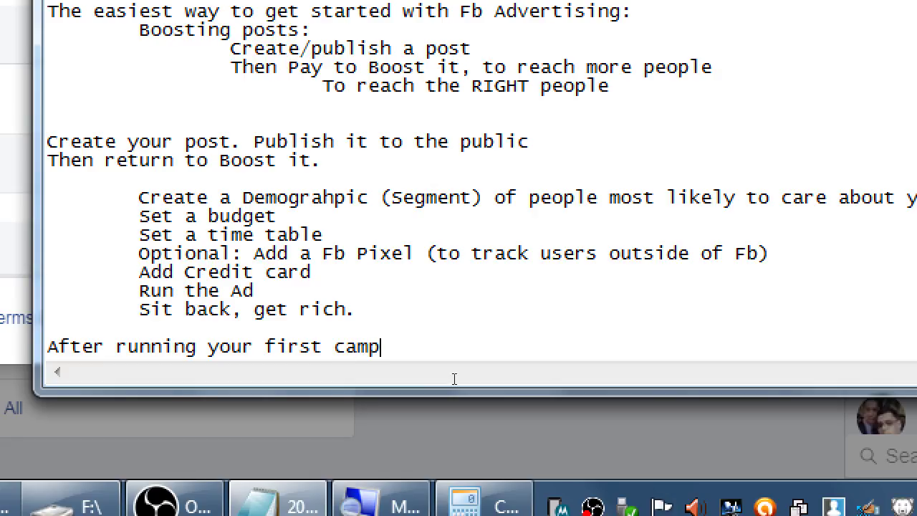
{"action": "type", "text": "agins"}
{"action": "key", "text": "BackSpace"}
{"action": "key", "text": "BackSpace"}
{"action": "key", "text": "BackSpace"}
{"action": "key", "text": "BackSpace"}
{"action": "type", "text": "igns"}
Step: Add the indented line "Check Insights (data/results) to see what what worked/didn't" under the campaigns heading
{"action": "key", "text": "Return"}
{"action": "key", "text": "Tab"}
{"action": "type", "text": "Chedck"}
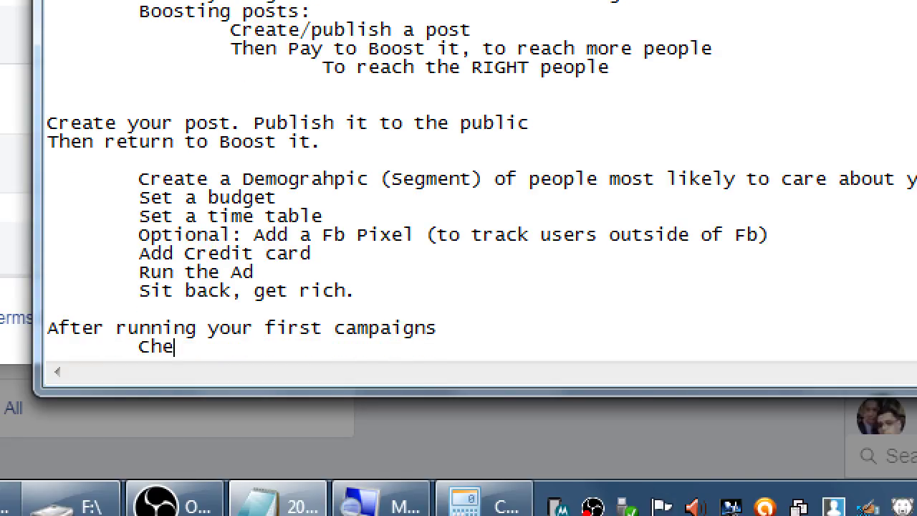
{"action": "key", "text": "BackSpace"}
{"action": "key", "text": "BackSpace"}
{"action": "key", "text": "BackSpace"}
{"action": "key", "text": "BackSpace"}
{"action": "type", "text": "ck Ini"}
{"action": "key", "text": "BackSpace"}
{"action": "type", "text": "sight"}
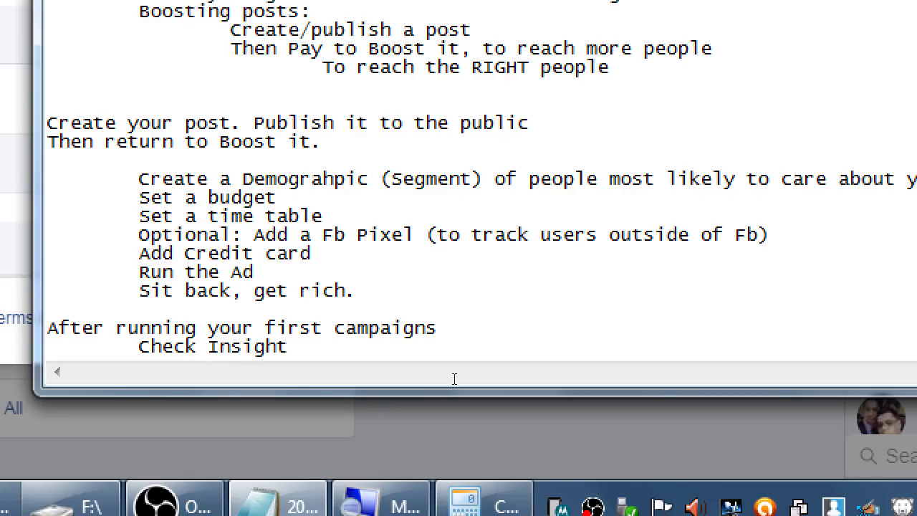
{"action": "type", "text": "s (data/re"}
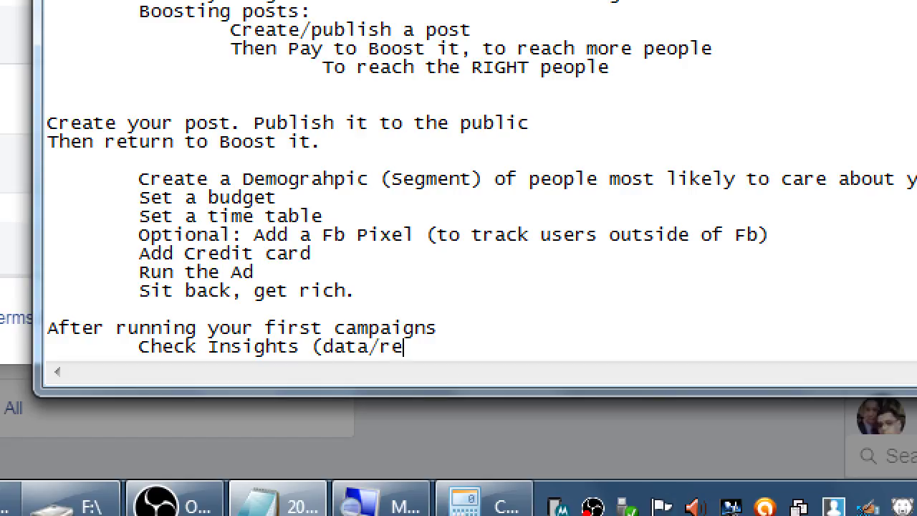
{"action": "type", "text": "sults) t"}
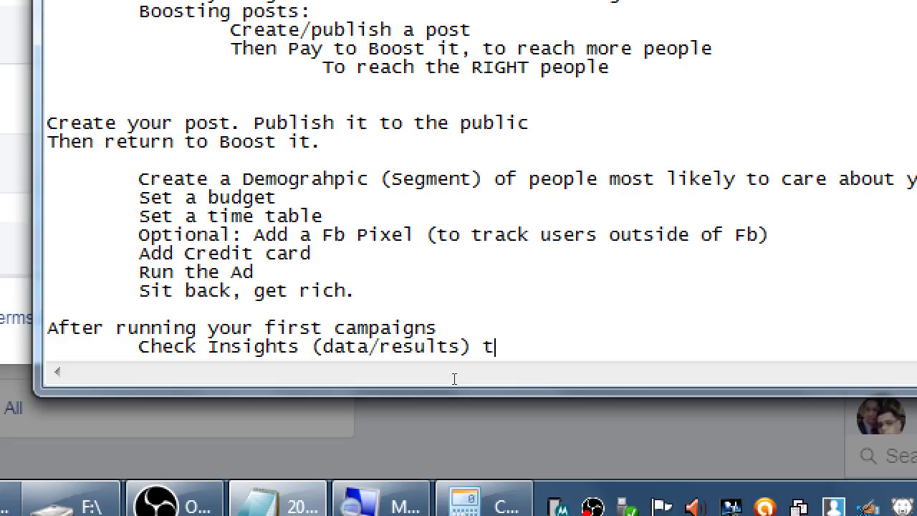
{"action": "type", "text": "o see what"}
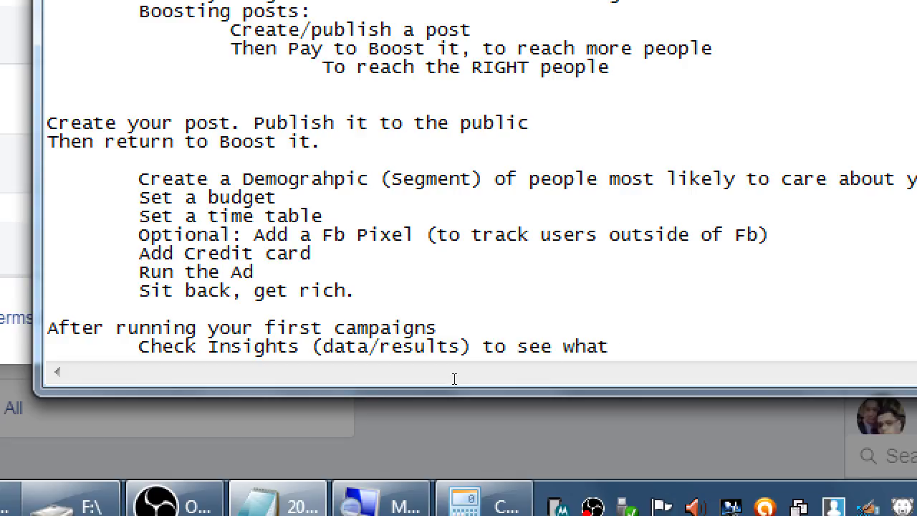
{"action": "type", "text": " what worked/didn't"}
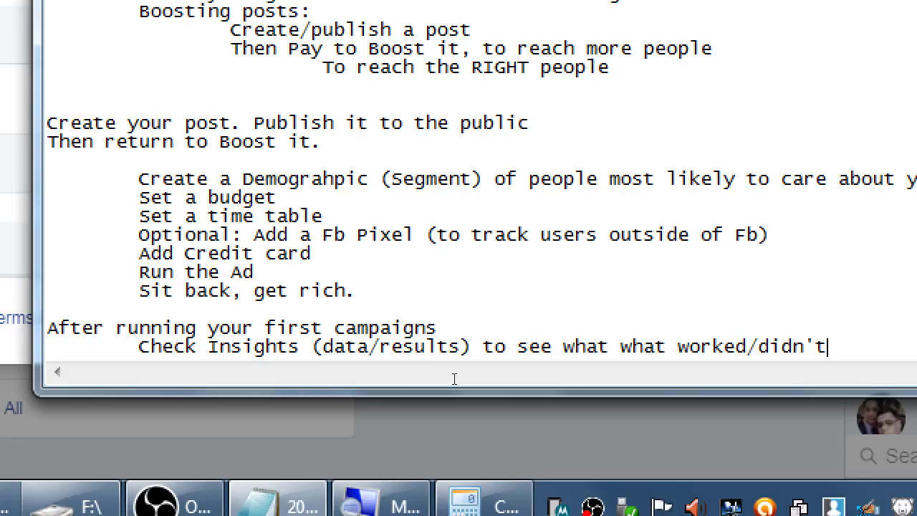
Step: Add the indented line "Then create more ads based on past results" below the Insights note
{"action": "key", "text": "Return"}
{"action": "key", "text": "Tab"}
{"action": "type", "text": "Then create"}
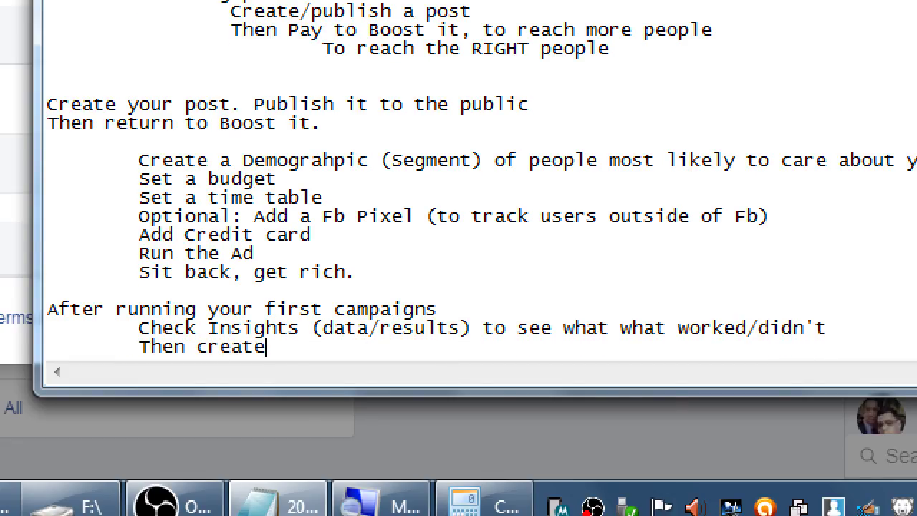
{"action": "type", "text": " more da"}
{"action": "key", "text": "BackSpace"}
{"action": "key", "text": "BackSpace"}
{"action": "type", "text": "ads "}
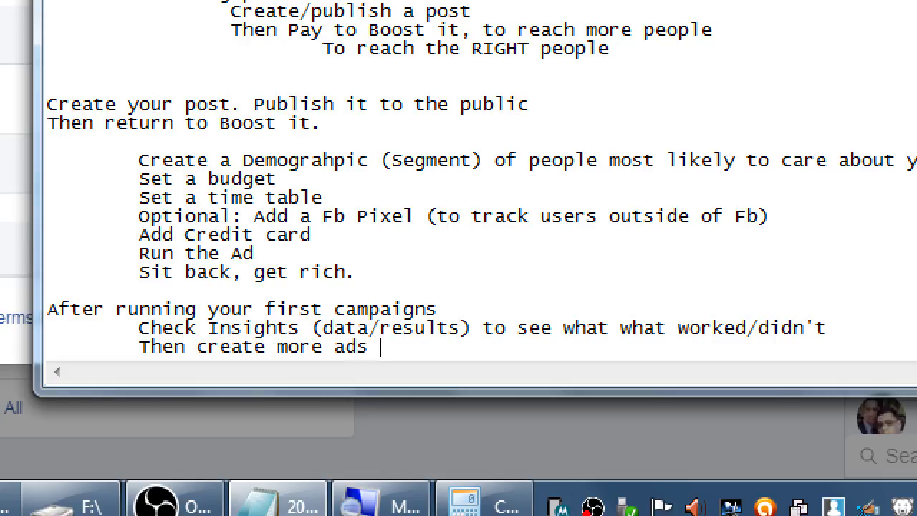
{"action": "type", "text": "based on p"}
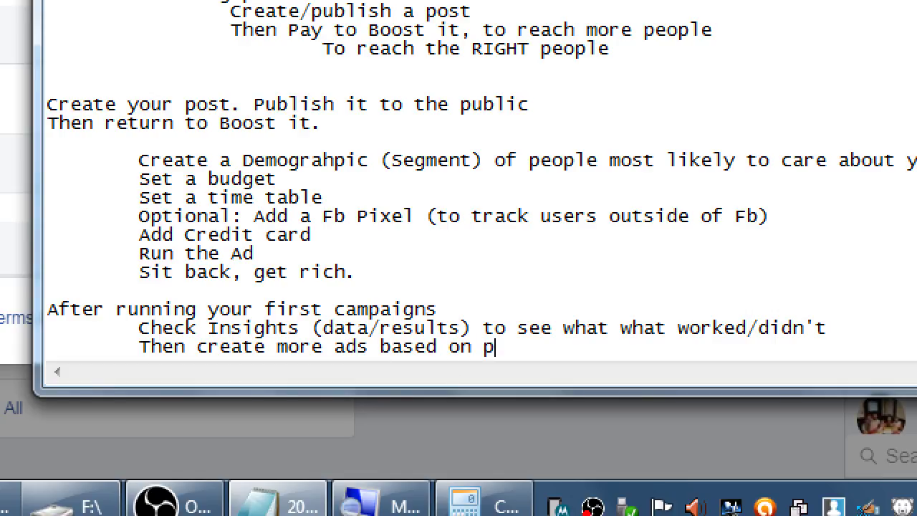
{"action": "type", "text": "ast results"}
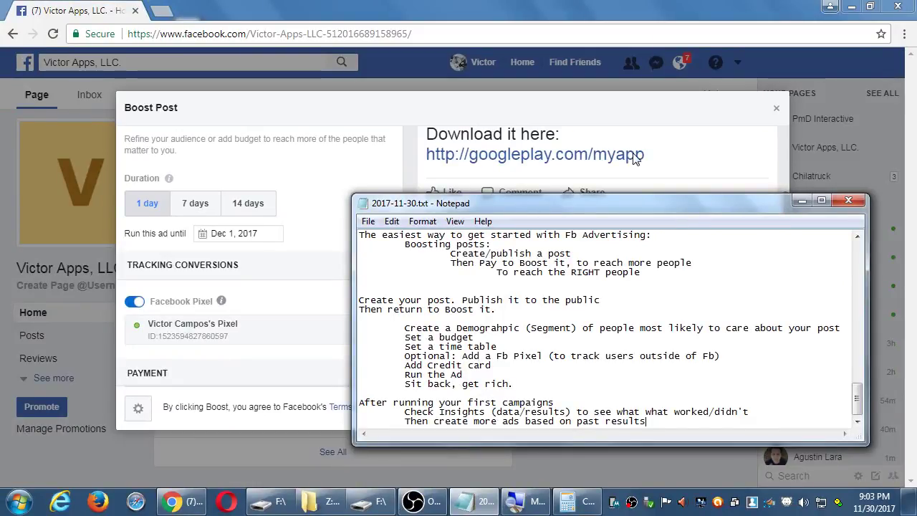
Step: Return to the Boost Post dialog in Chrome to review the budget, duration, Pixel and payment settings and the mobile news feed preview
{"action": "left_click", "coordinate": [597, 109]}
{"action": "scroll", "coordinate": [339, 323], "scroll_direction": "down", "scroll_amount": 2}
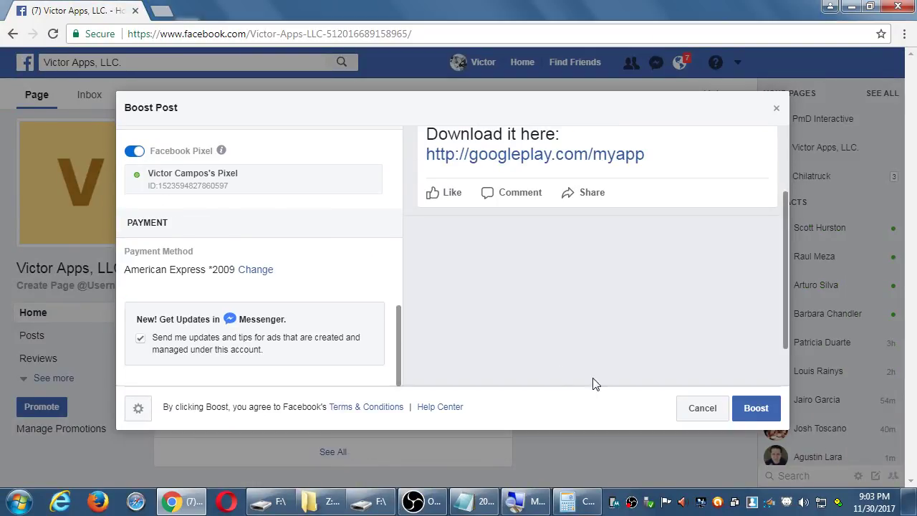
{"action": "scroll", "coordinate": [230, 262], "scroll_direction": "up", "scroll_amount": 3}
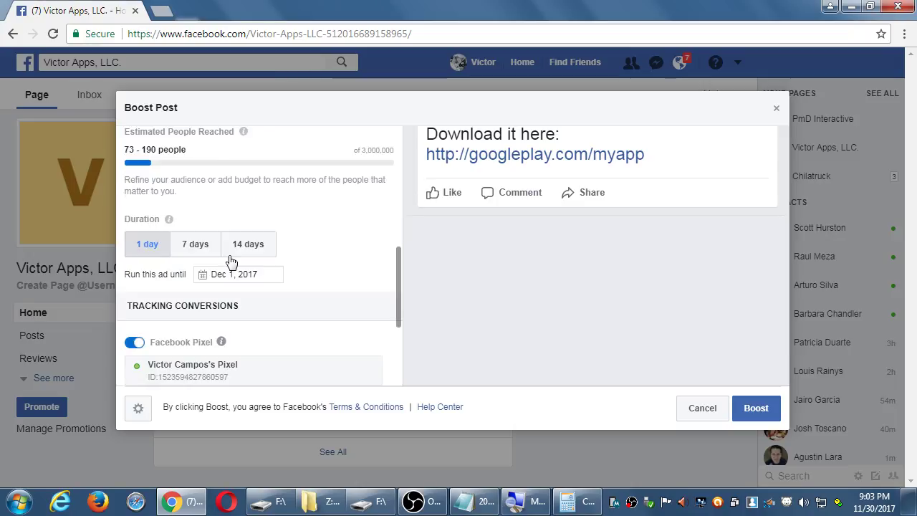
{"action": "scroll", "coordinate": [194, 222], "scroll_direction": "up", "scroll_amount": 2}
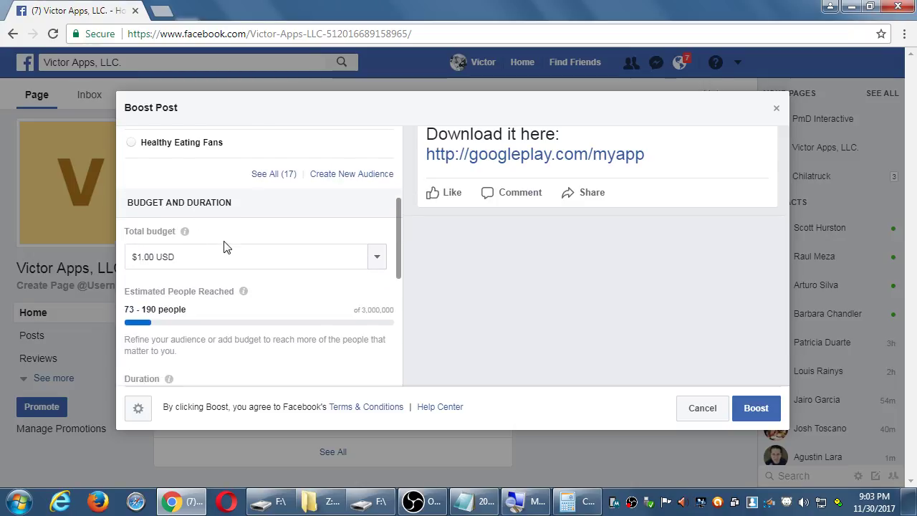
{"action": "scroll", "coordinate": [224, 247], "scroll_direction": "down", "scroll_amount": 5}
{"action": "scroll", "coordinate": [508, 301], "scroll_direction": "up", "scroll_amount": 2}
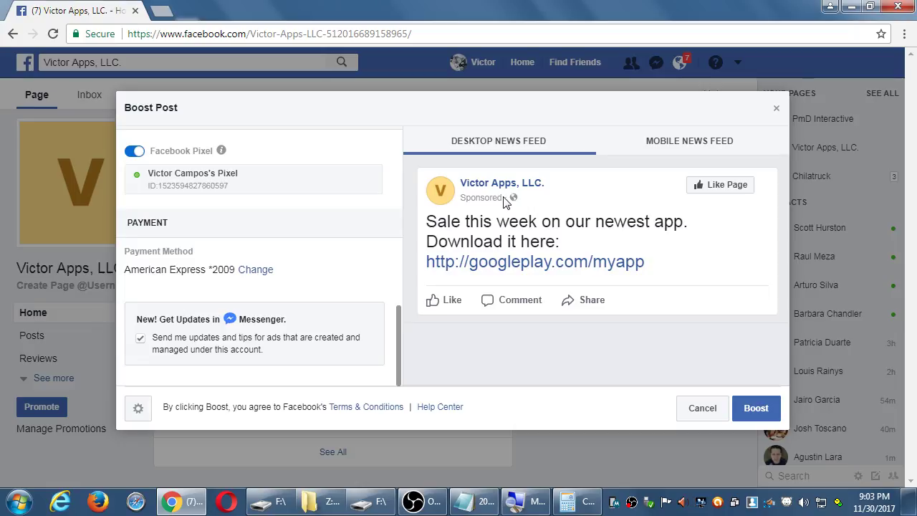
{"action": "left_click", "coordinate": [714, 148]}
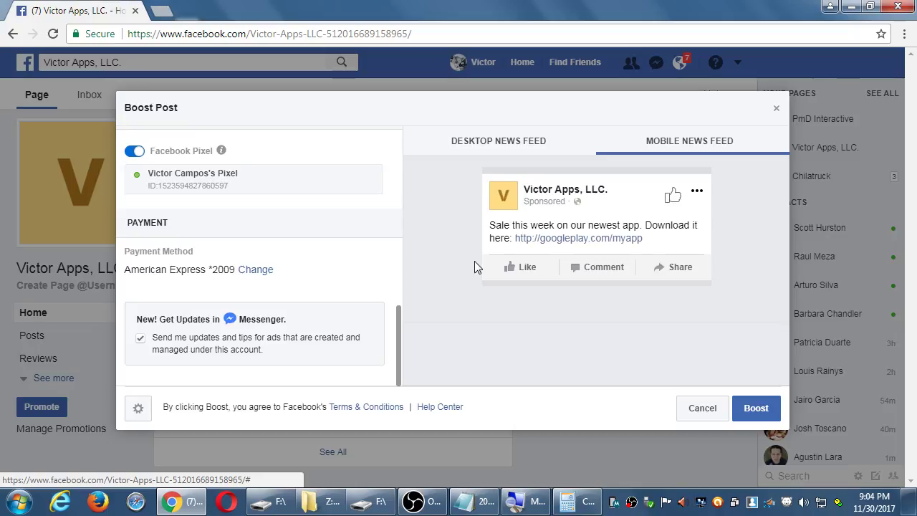
Step: In the Notepad notes, add the unindented closing line "Digital Mareting: It works. don't be afraid of it." after a blank line
{"action": "left_click", "coordinate": [484, 504]}
{"action": "key", "text": "Return"}
{"action": "key", "text": "Return"}
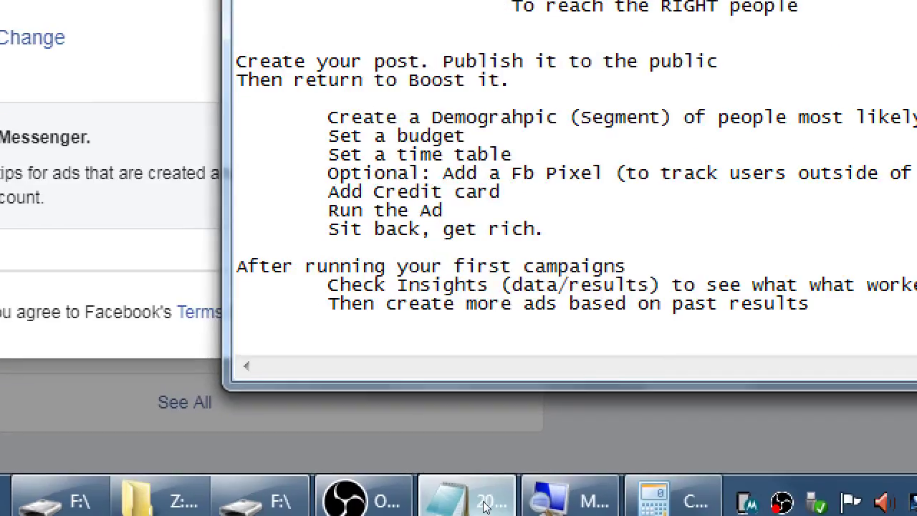
{"action": "type", "text": "Digital Marek"}
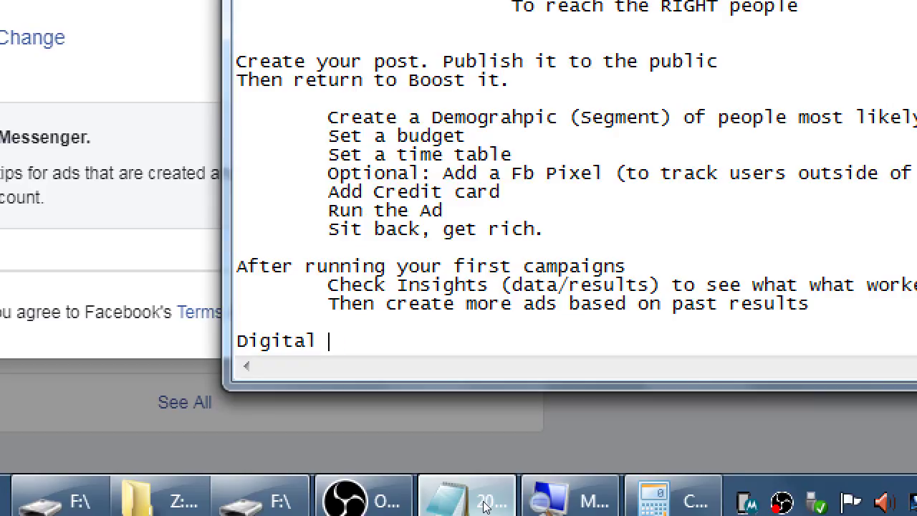
{"action": "key", "text": "BackSpace"}
{"action": "key", "text": "BackSpace"}
{"action": "type", "text": "eting: It "}
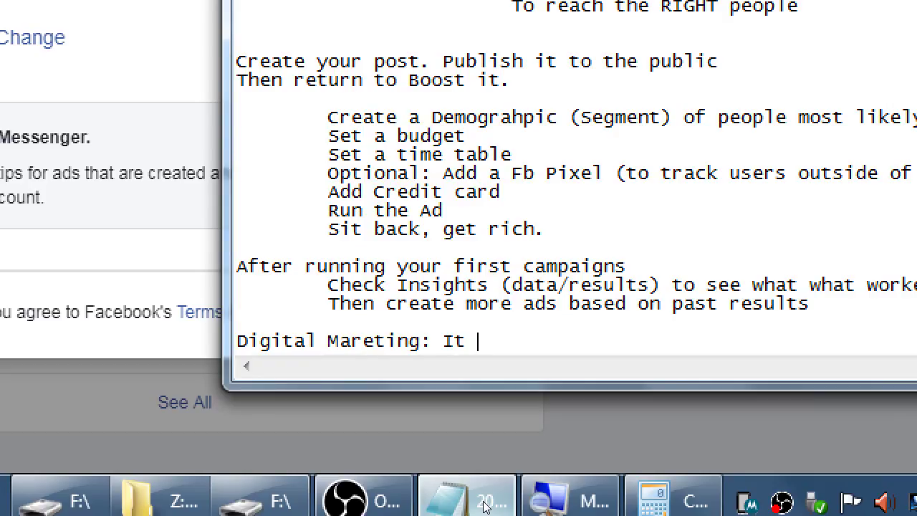
{"action": "type", "text": "works. don't b"}
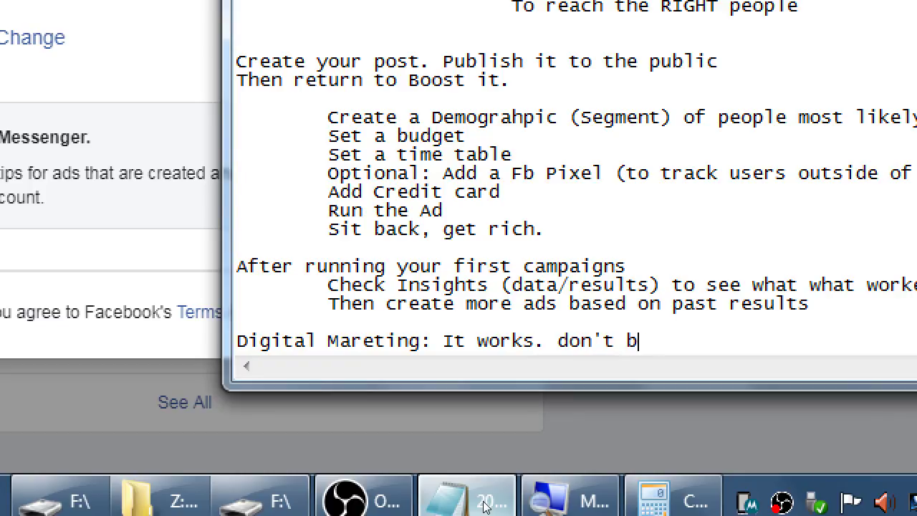
{"action": "type", "text": "e afraid of it."}
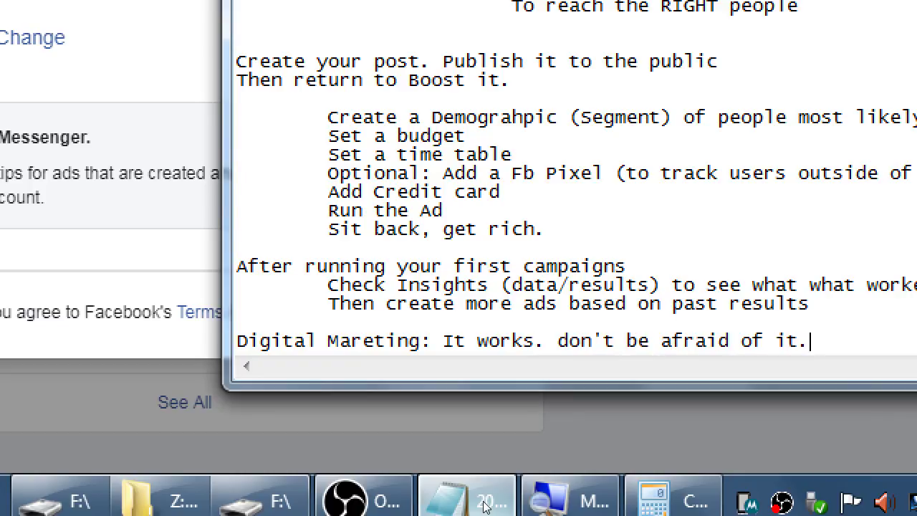
Step: Capitalize "Don't" in the closing line about digital marketing and close the notes file
{"action": "key", "text": "Left"}
{"action": "key", "text": "Left"}
{"action": "key", "text": "Left"}
{"action": "key", "text": "Left"}
{"action": "key", "text": "Left"}
{"action": "key", "text": "Left"}
{"action": "key", "text": "Left"}
{"action": "key", "text": "ctrl+Left"}
{"action": "key", "text": "ctrl+Left"}
{"action": "key", "text": "ctrl+Left"}
{"action": "key", "text": "shift+Right"}
{"action": "type", "text": "D"}
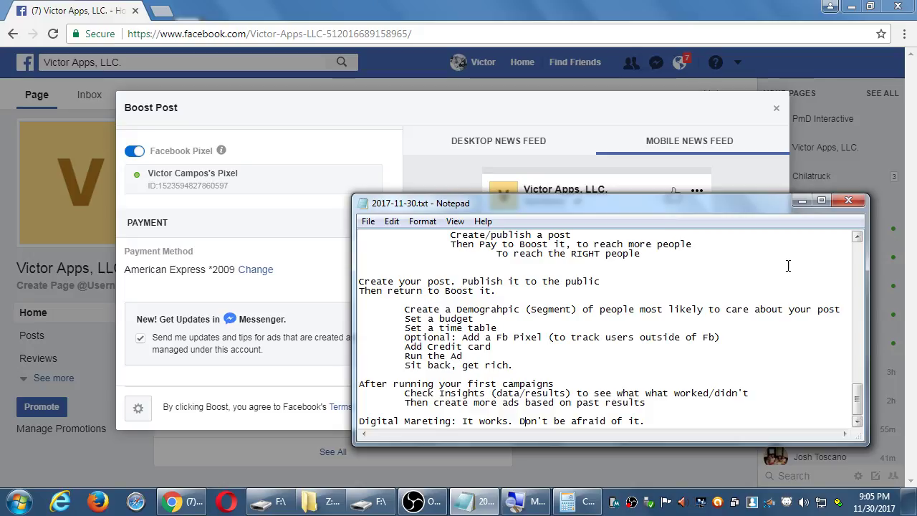
{"action": "left_click", "coordinate": [848, 201]}
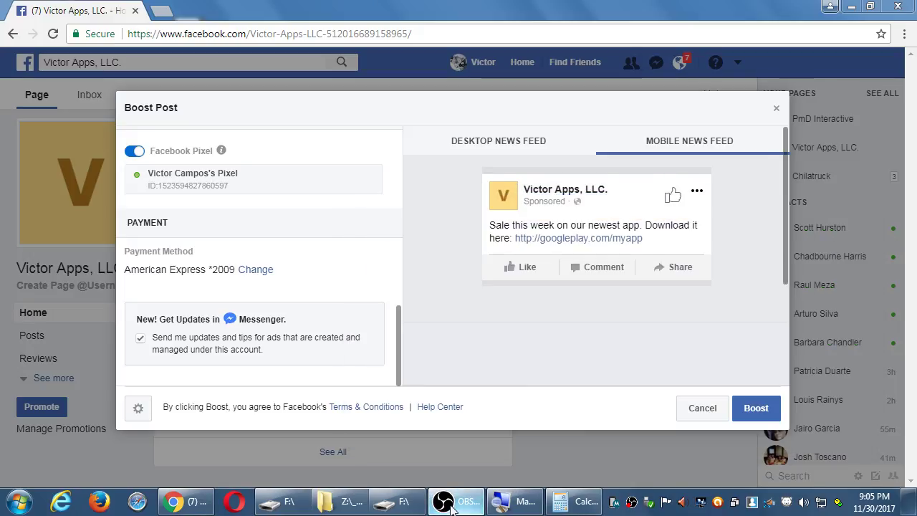